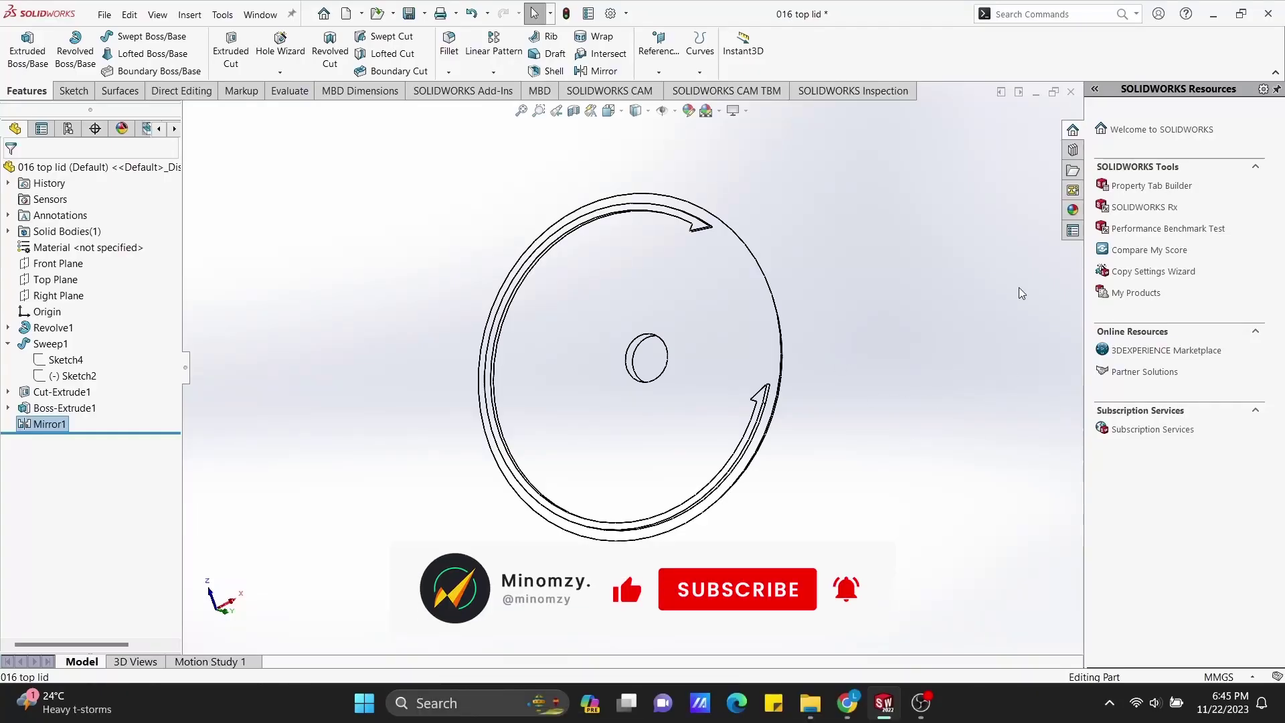
Orbit the 016 top lid and switch its display from wireframe to shaded.
mouse_move(755, 197)
middle_down()
mouse_move(696, 404)
mouse_move(708, 381)
middle_up()
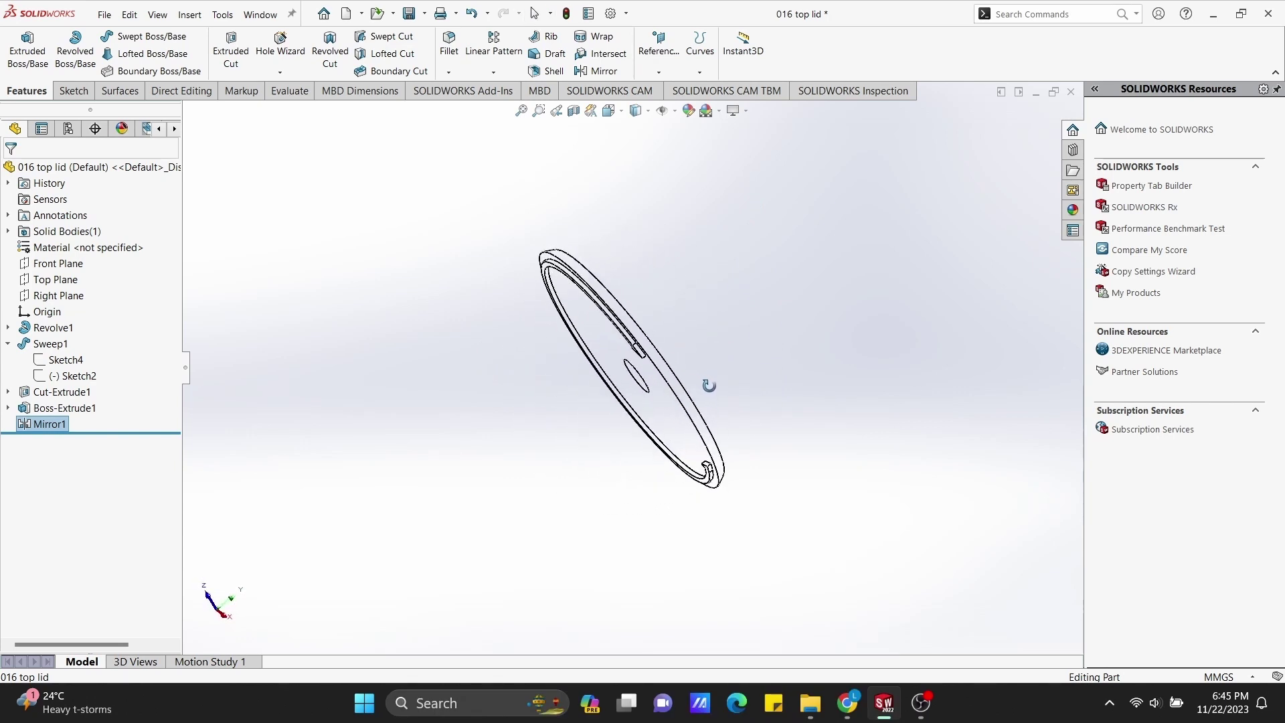
click(646, 111)
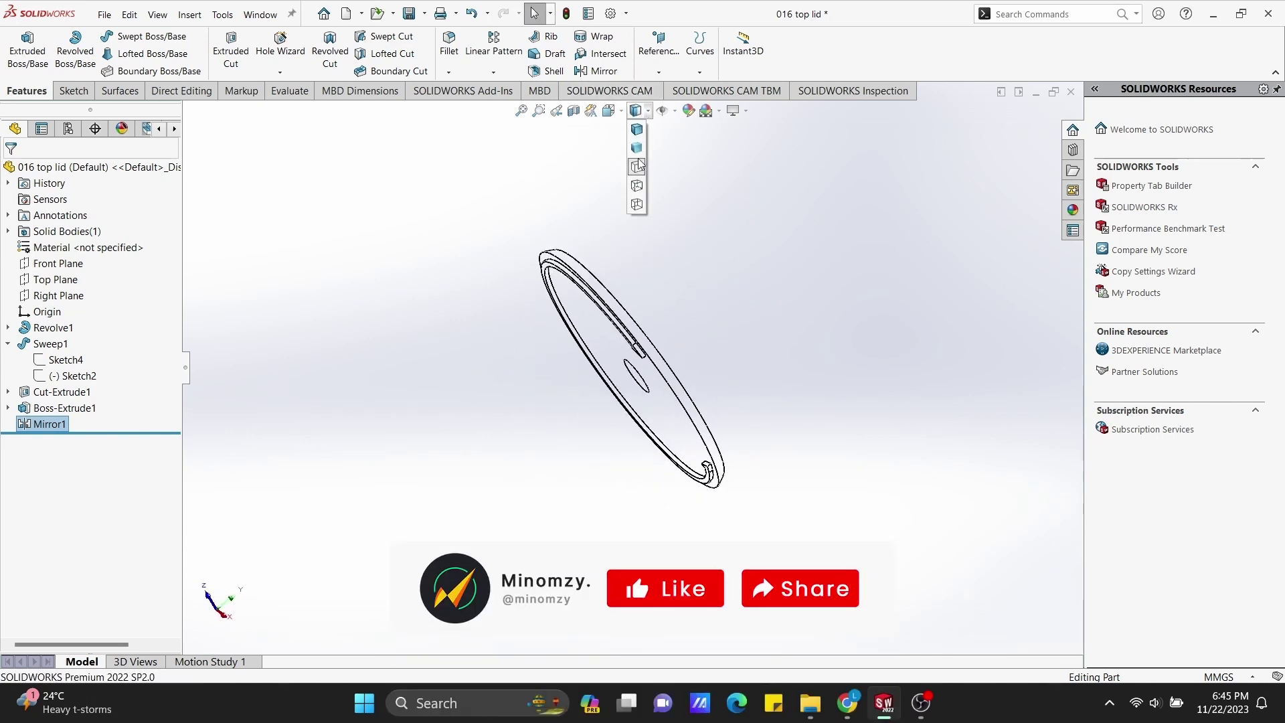
click(639, 154)
middle_drag(653, 193, 795, 255)
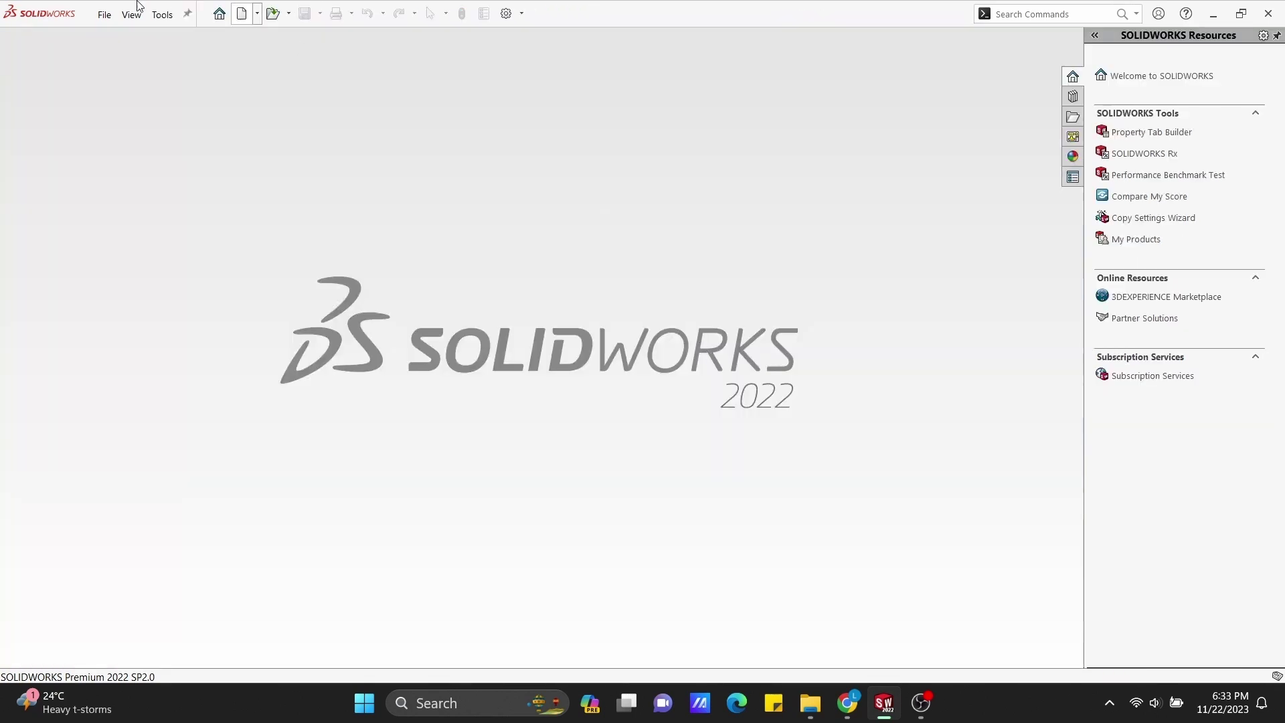
Create a new part document with MMGS (millimetre) units.
click(106, 16)
click(127, 38)
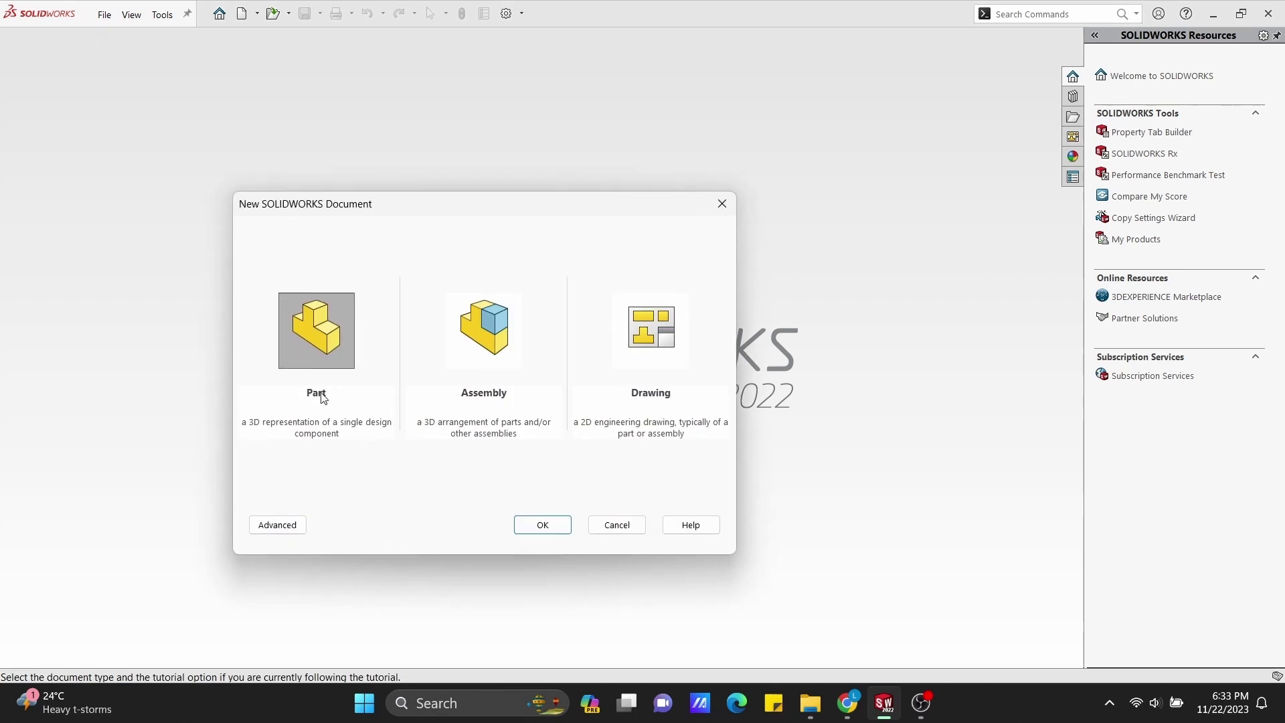
click(541, 525)
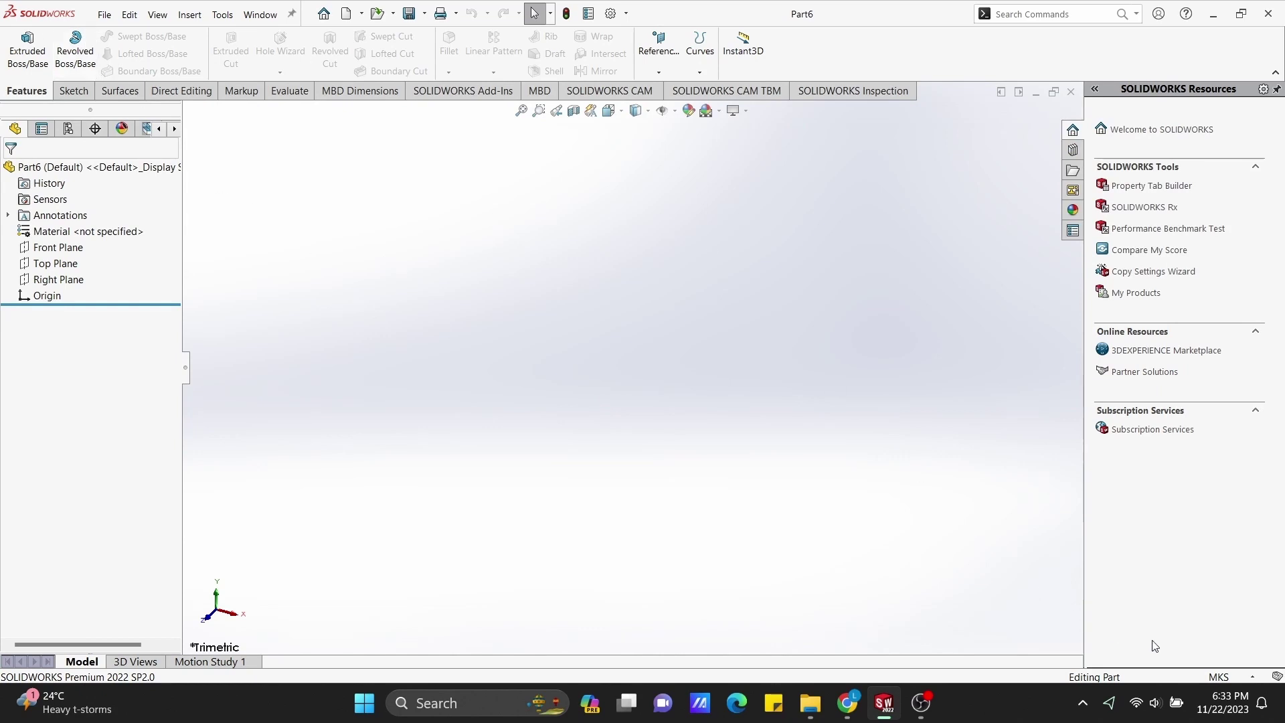
click(1219, 677)
click(1196, 617)
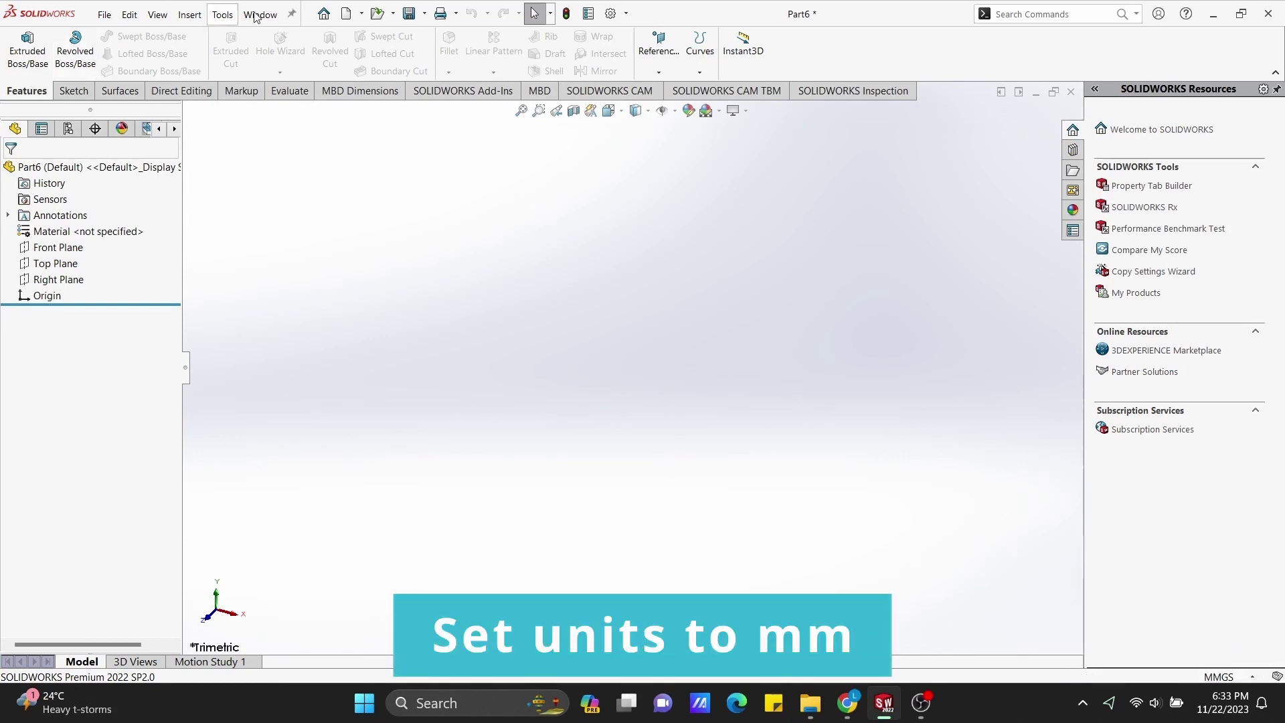
Save the part as '016 top lid' in the New folder.
click(409, 14)
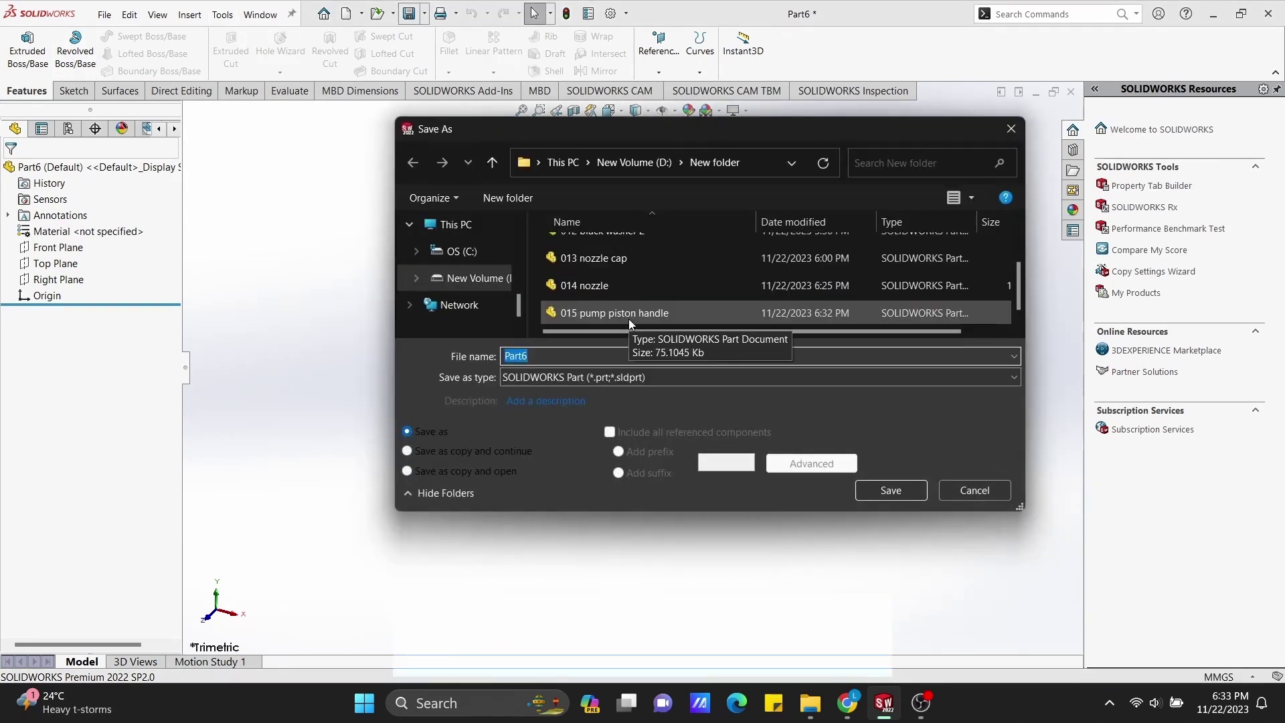
click(628, 314)
double_click(521, 355)
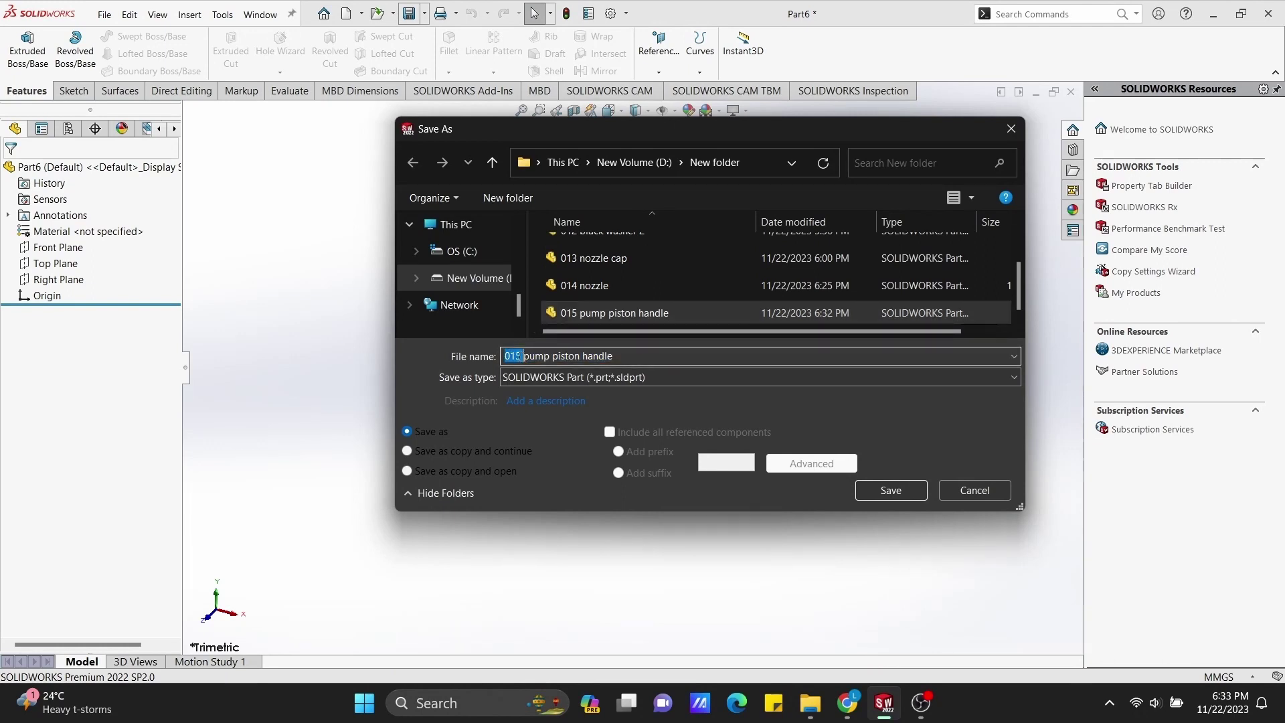
drag(516, 355, 696, 355)
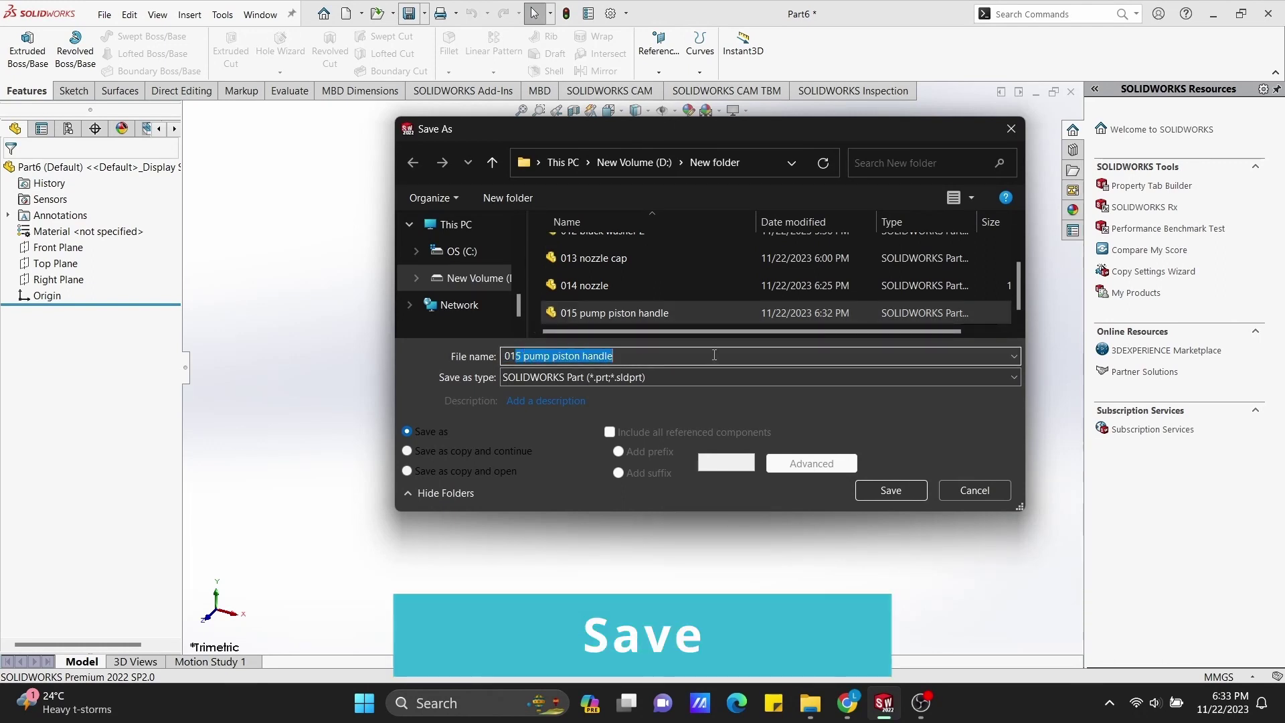
text(6 top lid)
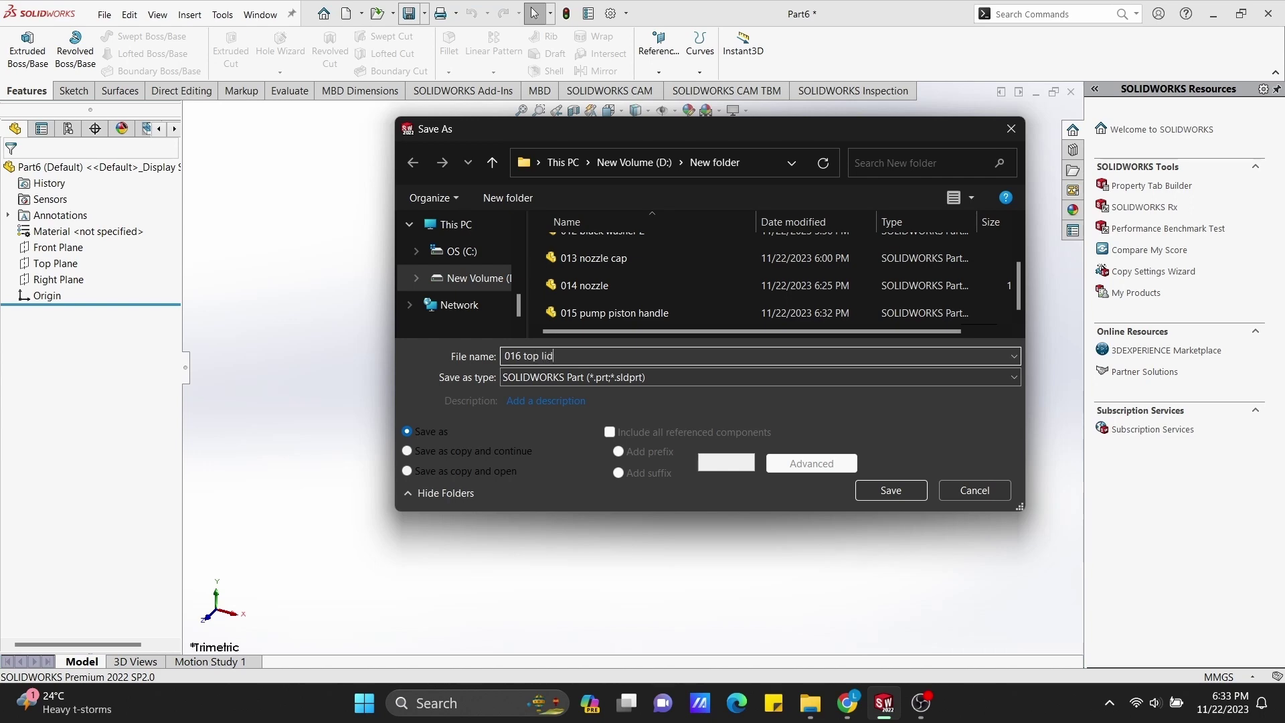
key(Return)
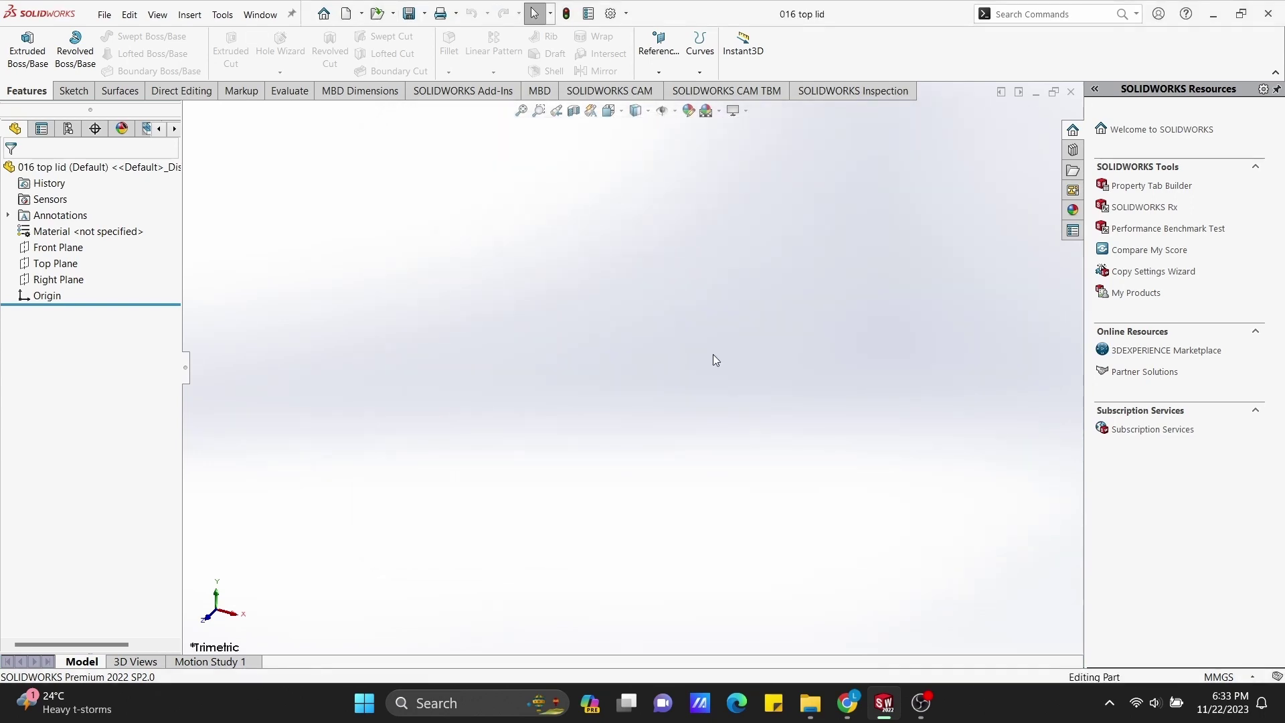
Start a sketch on the Front Plane, viewed face-on.
right_click(67, 248)
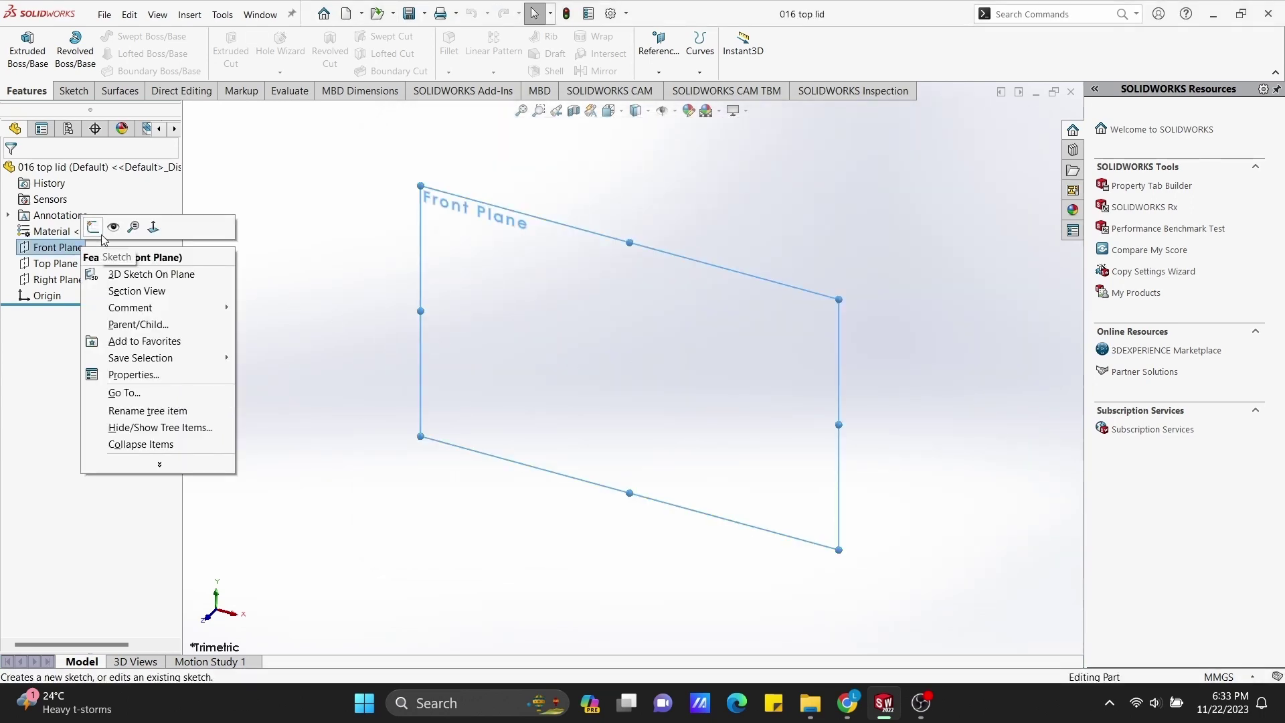
right_click(62, 249)
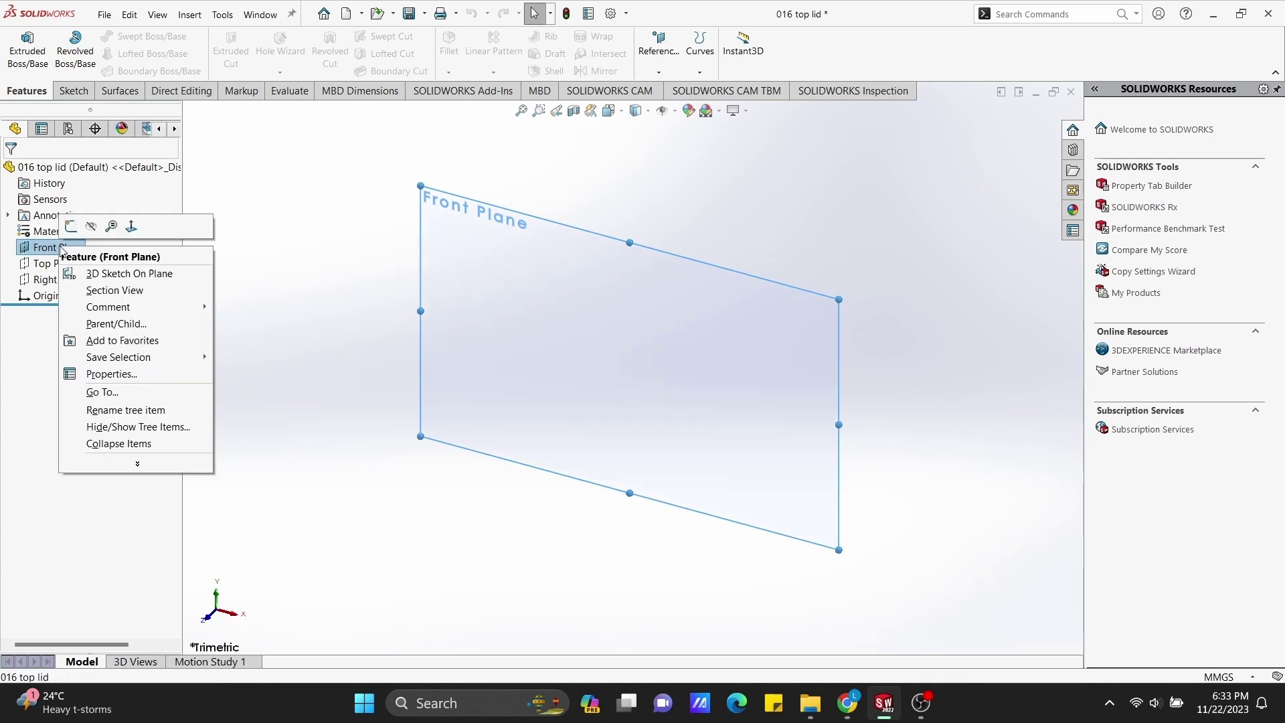
click(132, 226)
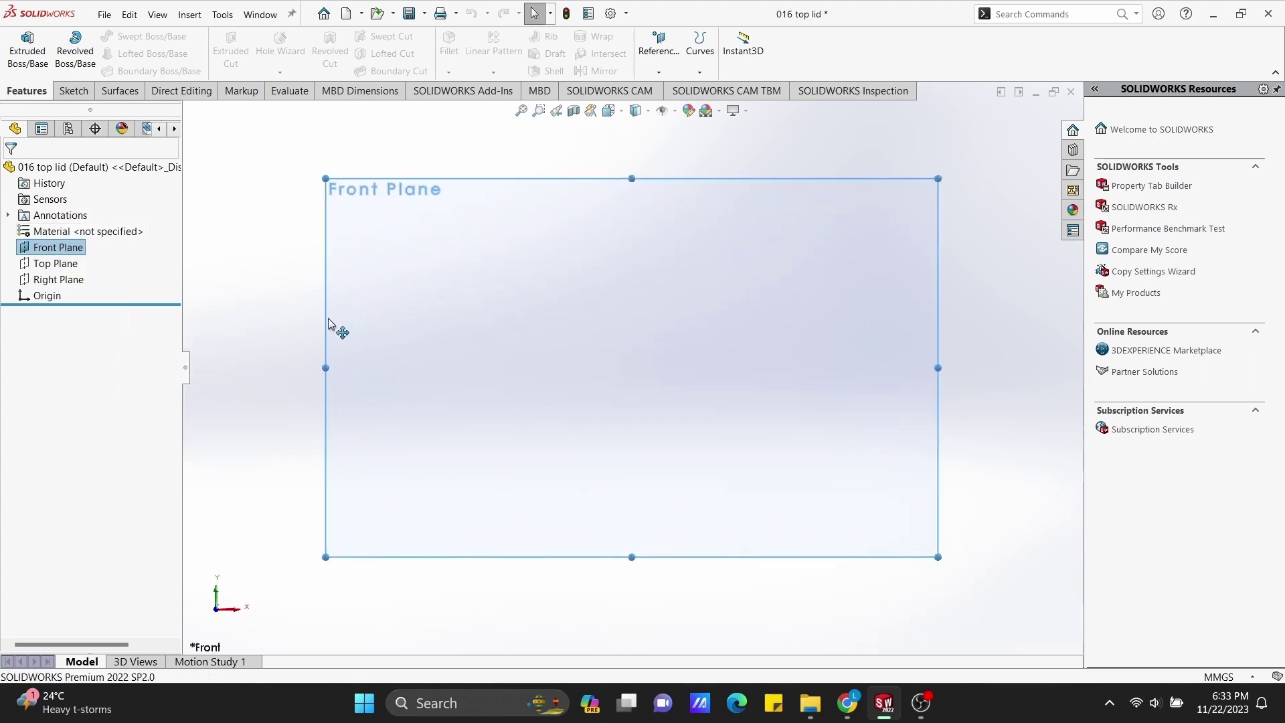
right_click(80, 231)
key(Escape)
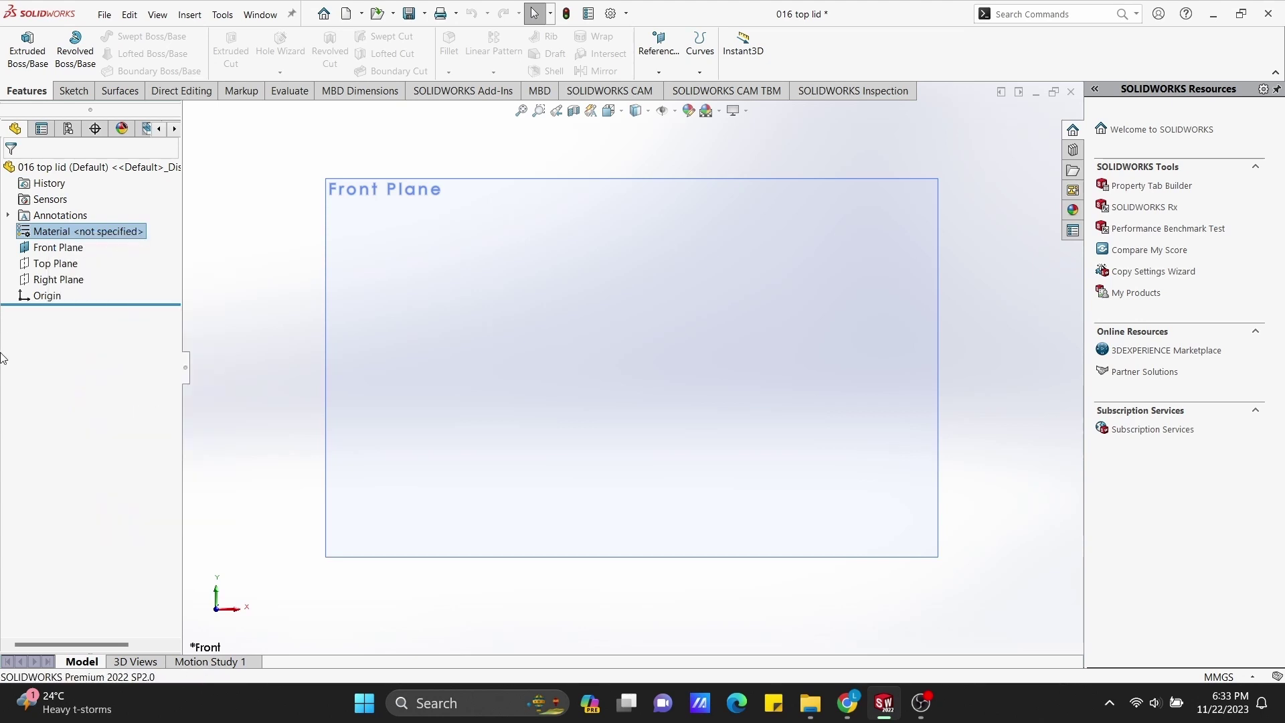
right_click(54, 263)
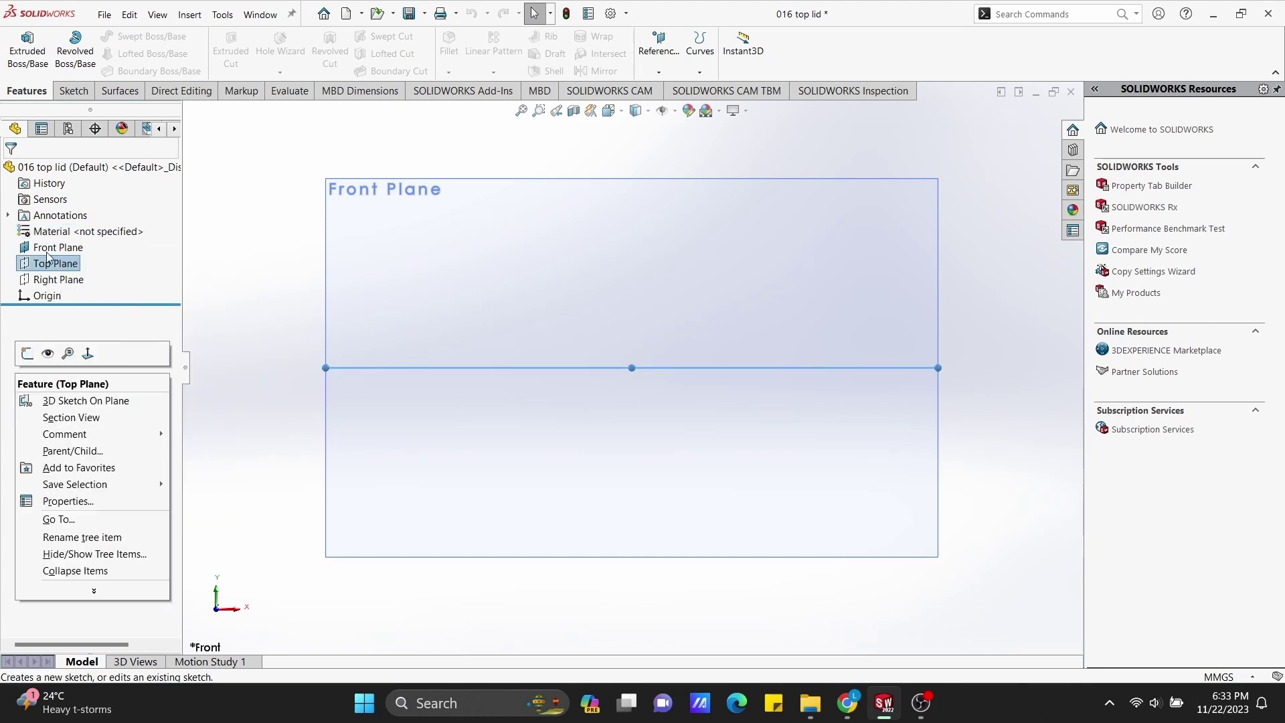
click(58, 246)
right_click(58, 247)
click(60, 229)
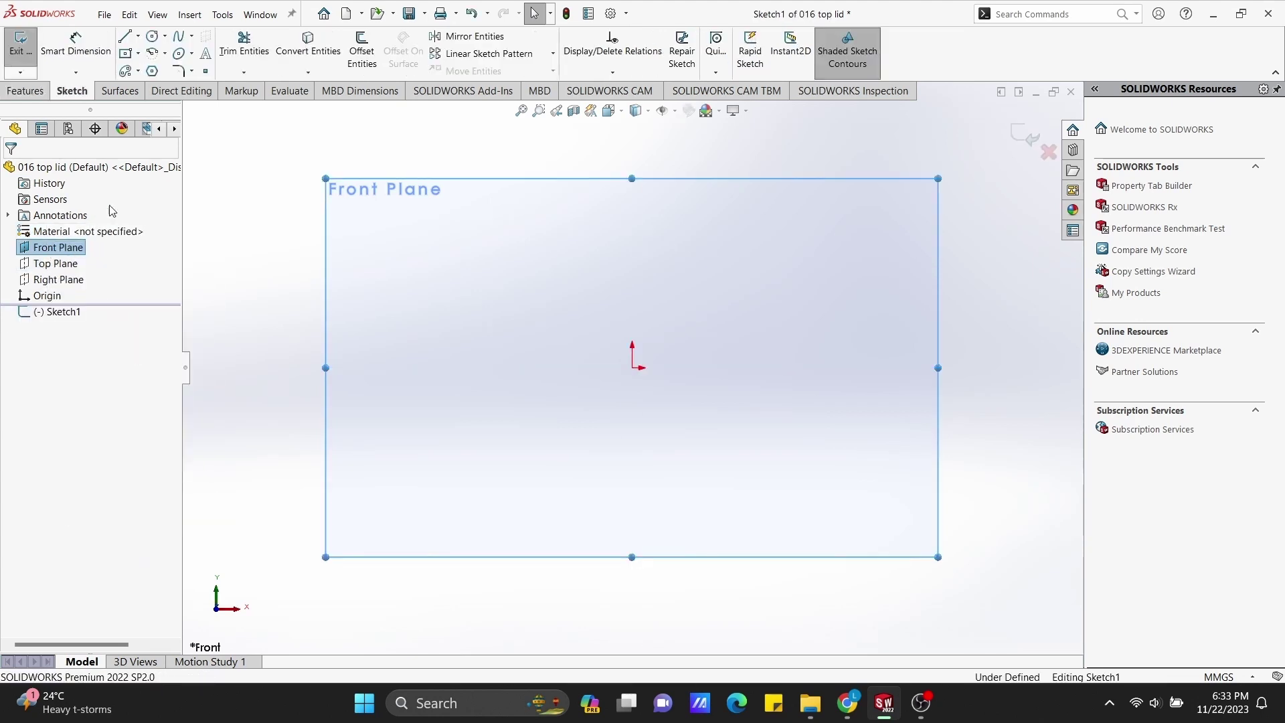
Draw a vertical centreline up through the origin.
click(138, 38)
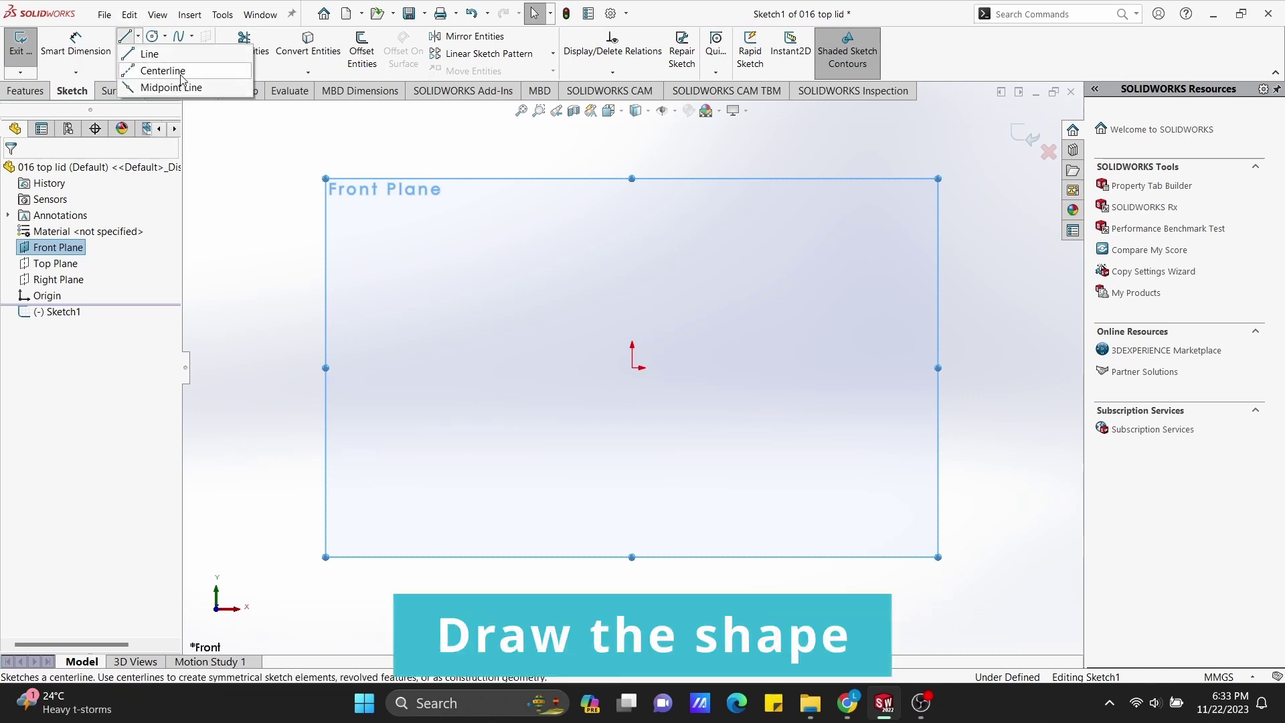
click(162, 71)
drag(632, 393, 631, 229)
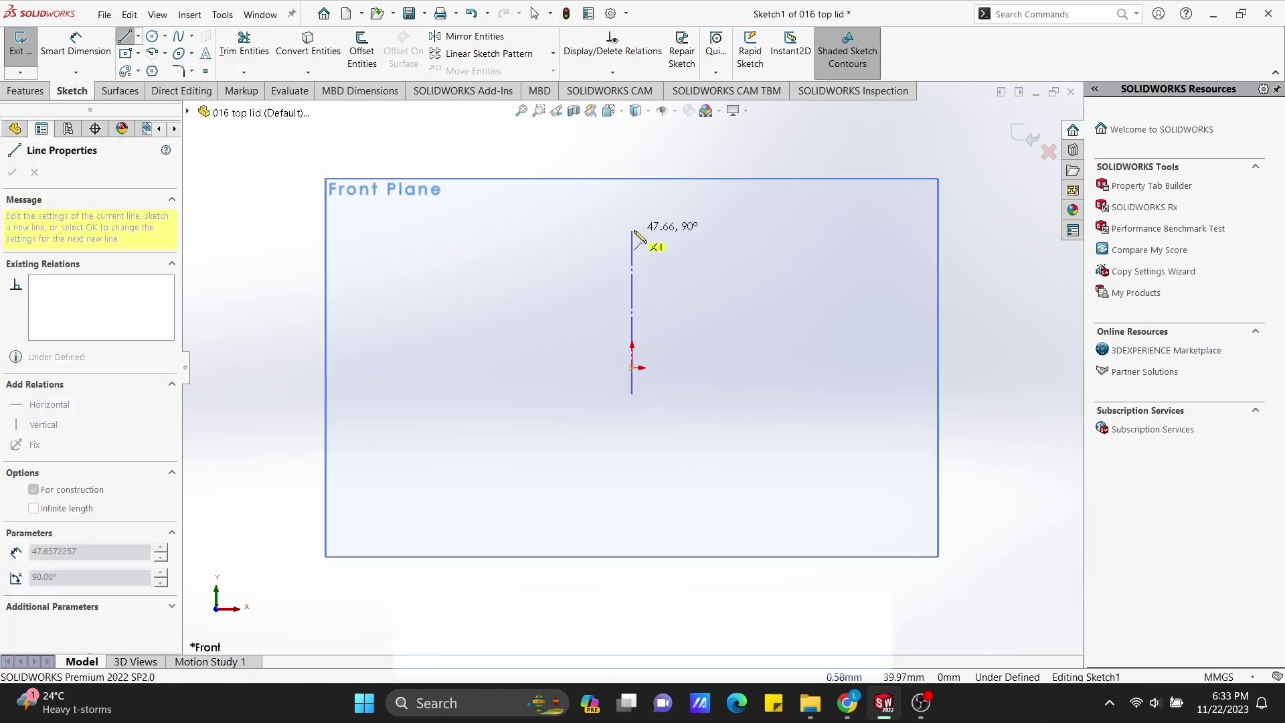
Draw a closed four-sided profile with a slanted outer edge right of the centreline.
click(138, 36)
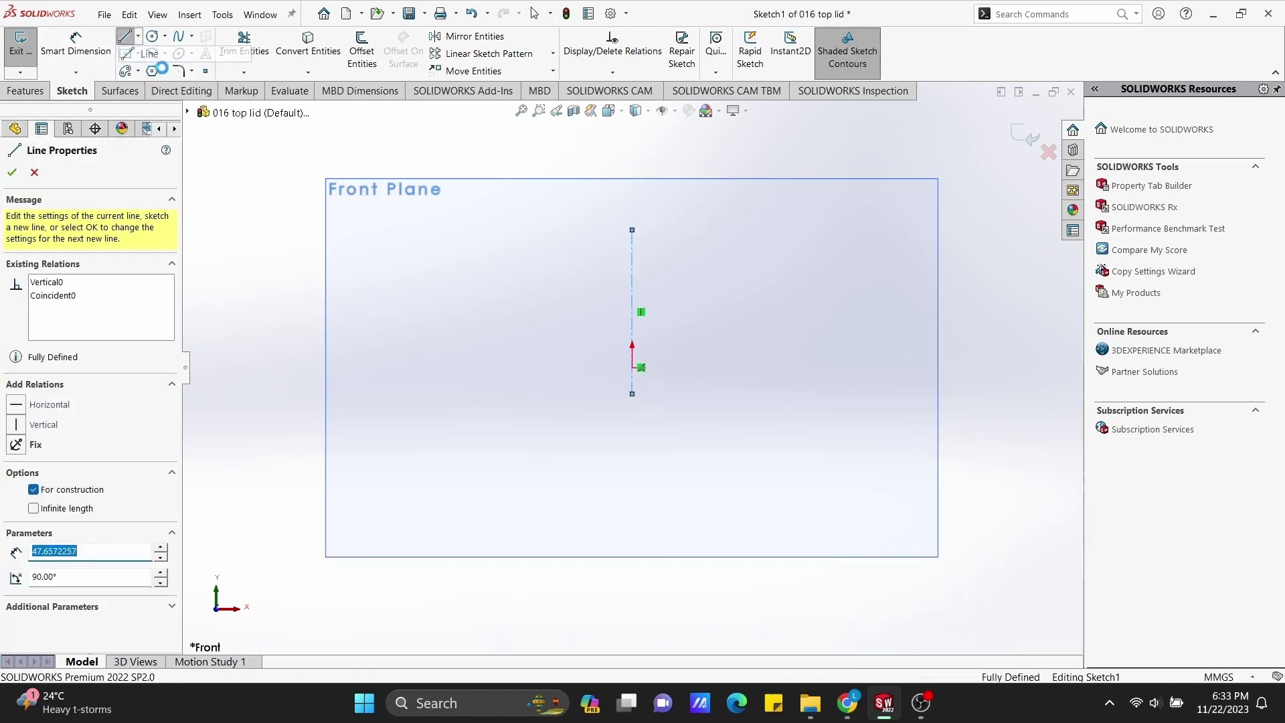
scroll(699, 350, down, 3)
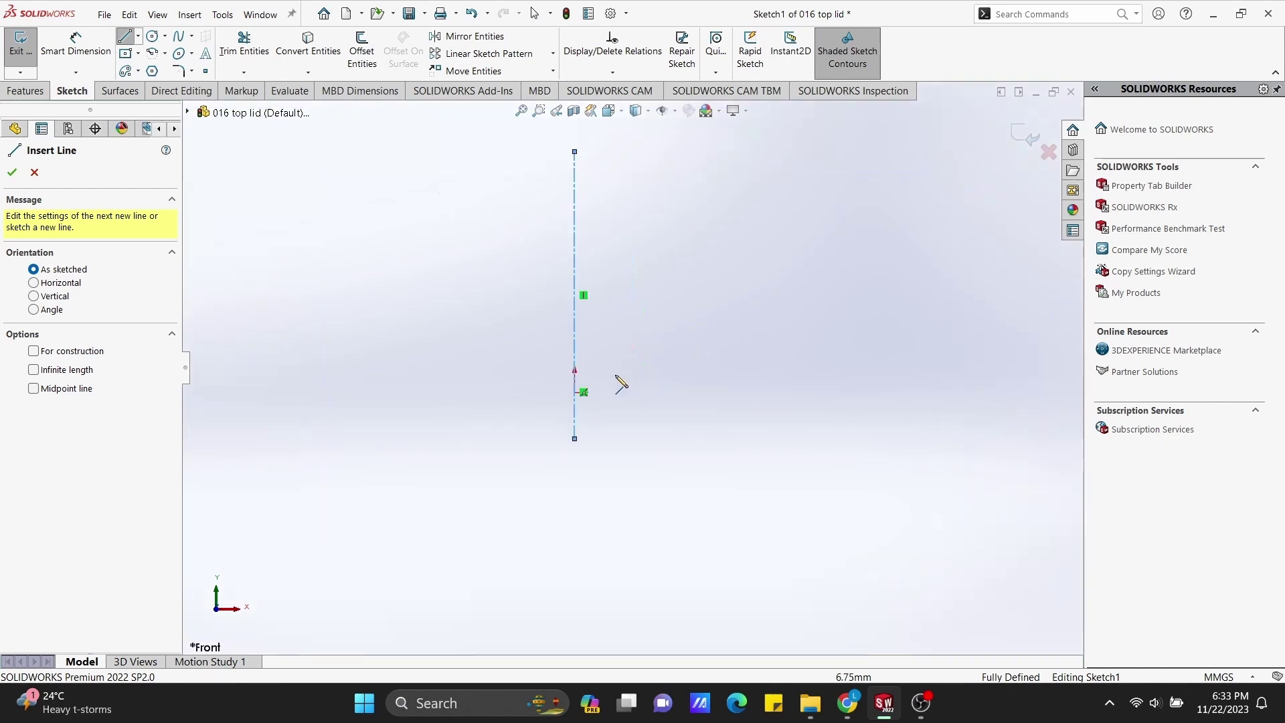
click(583, 393)
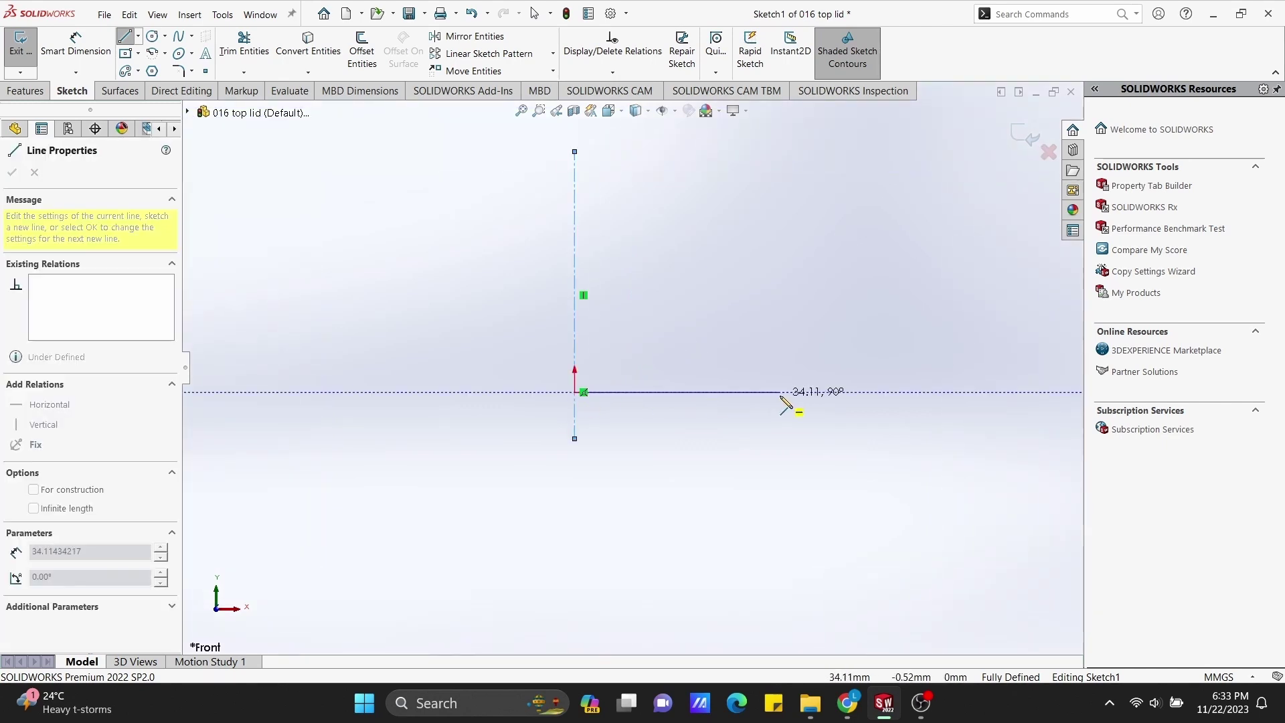
click(780, 392)
click(745, 339)
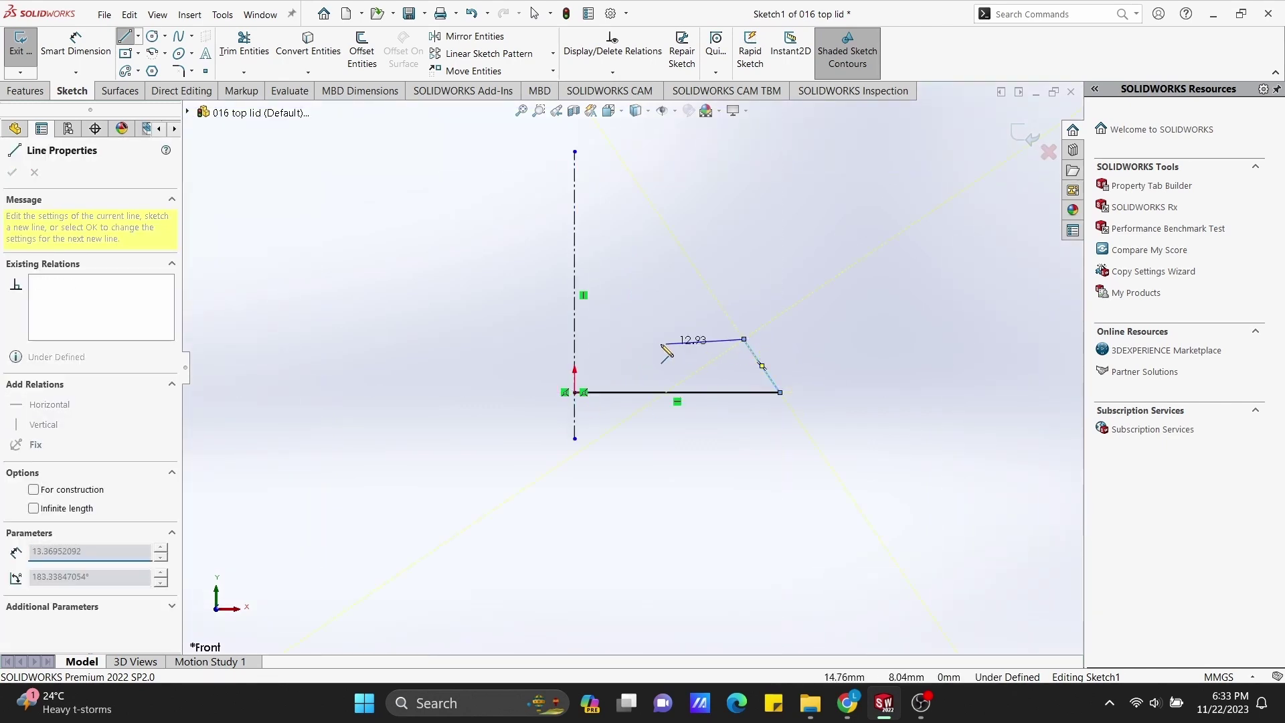
click(575, 339)
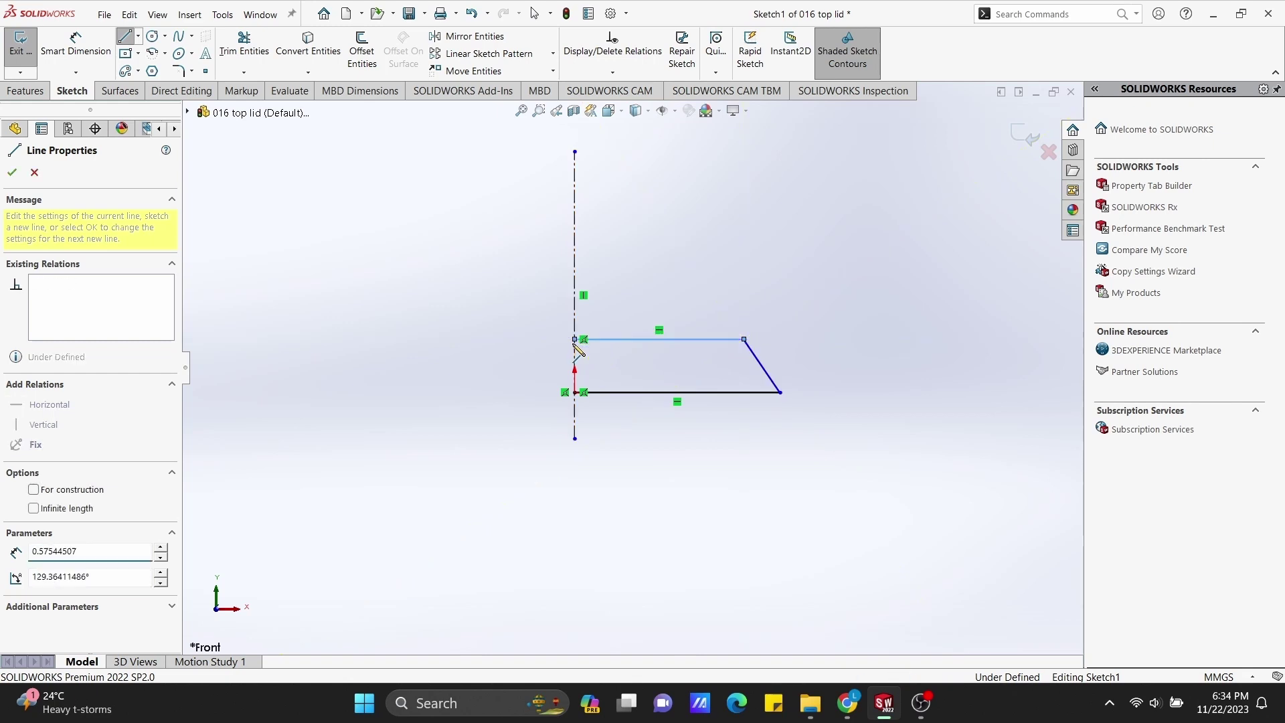
click(575, 392)
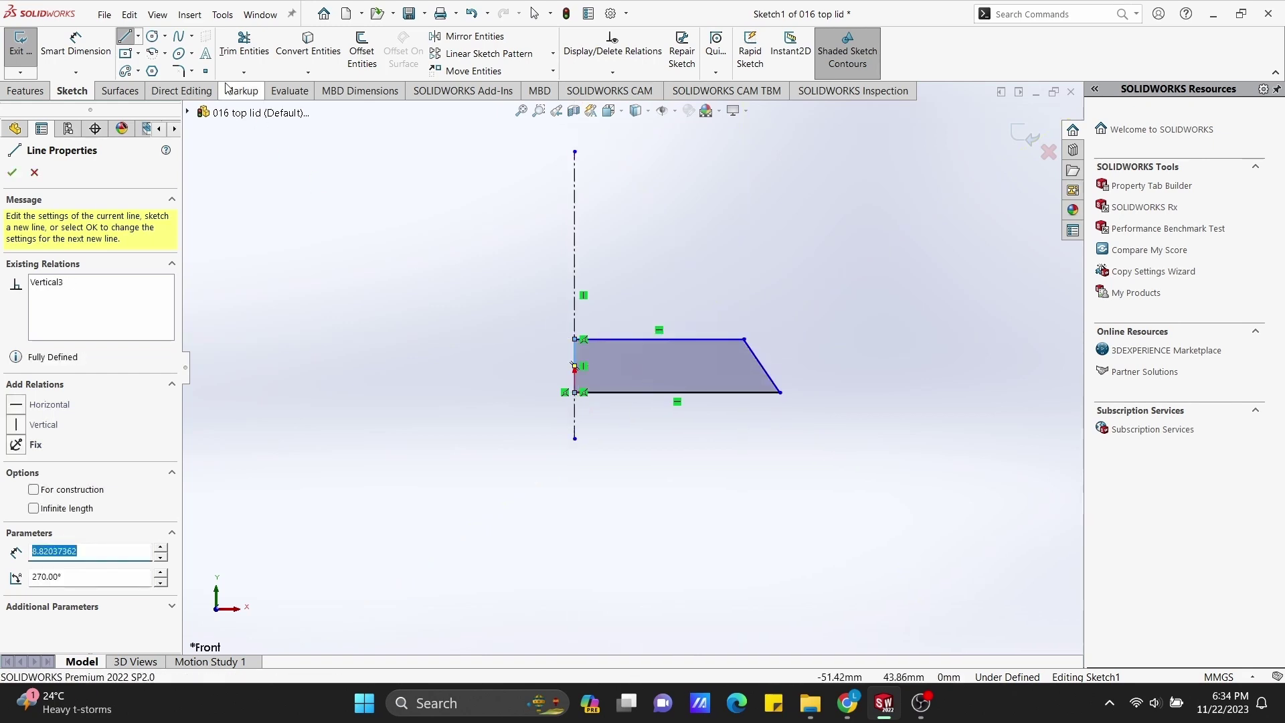
click(76, 45)
Dimension the profile's bottom edge to 25 mm and its height to 2 mm.
click(743, 394)
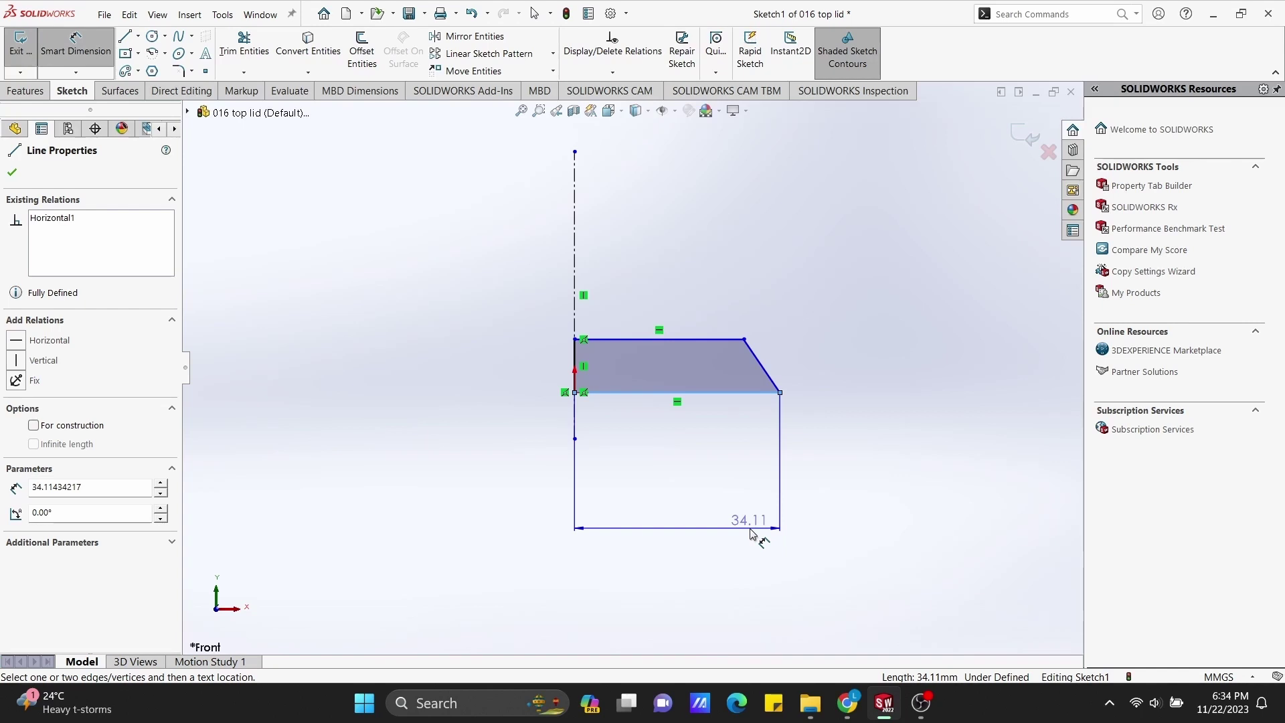
click(751, 533)
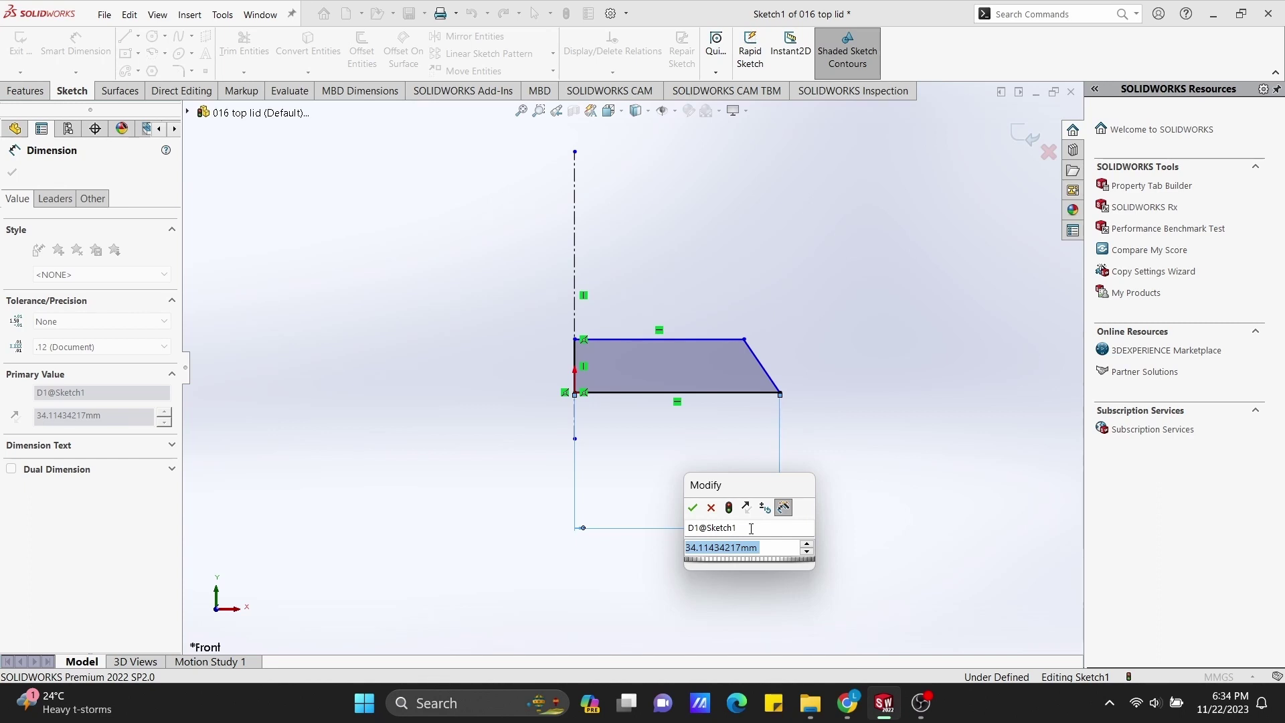
text(25)
key(Return)
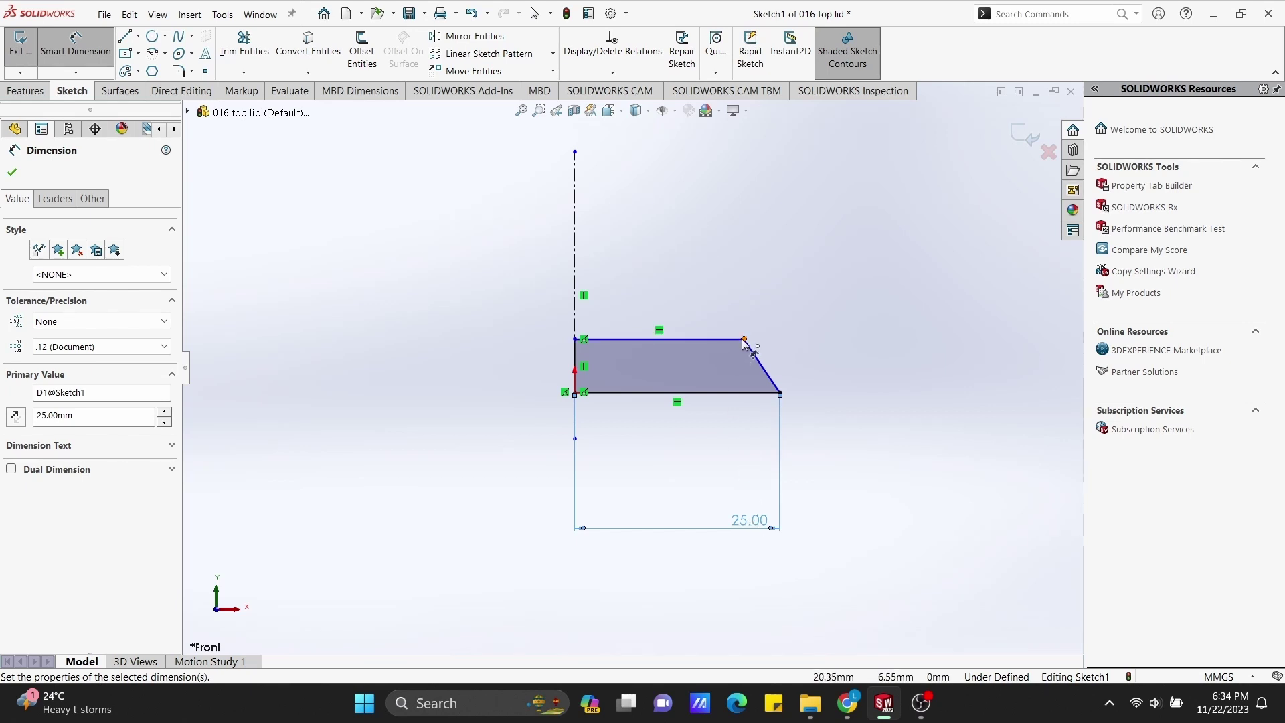
click(781, 394)
click(872, 395)
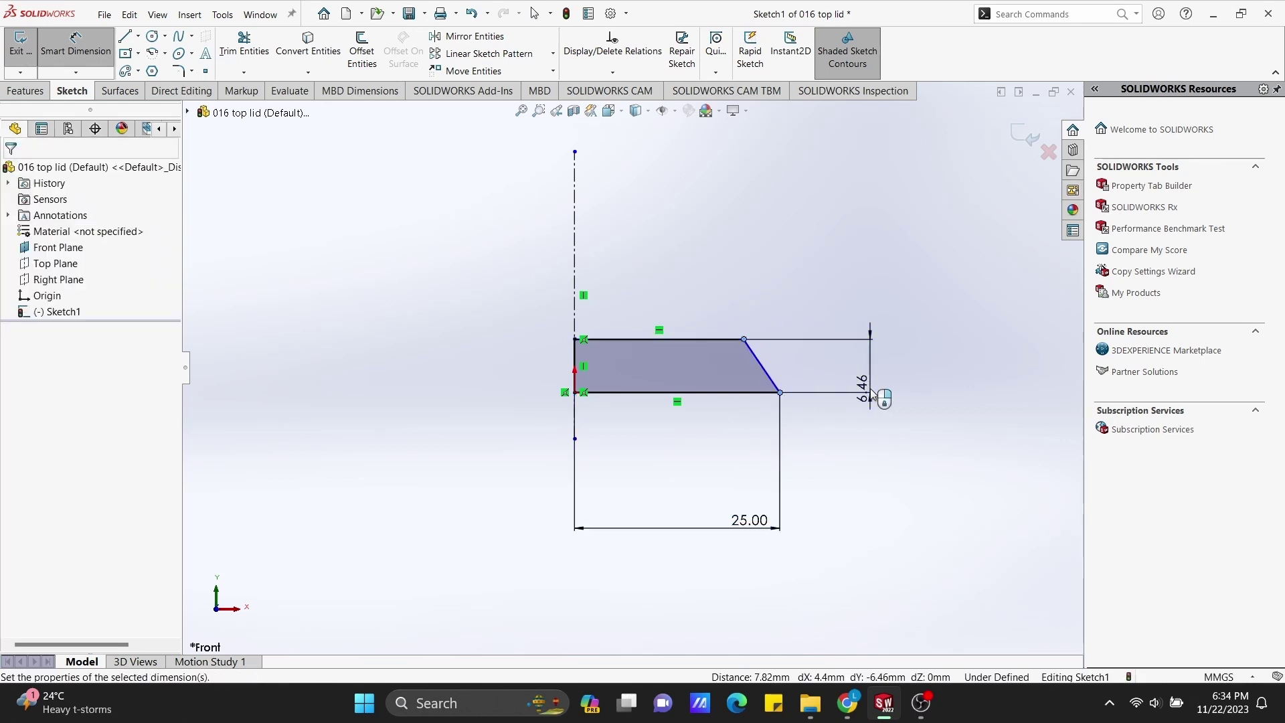
text(2)
key(Return)
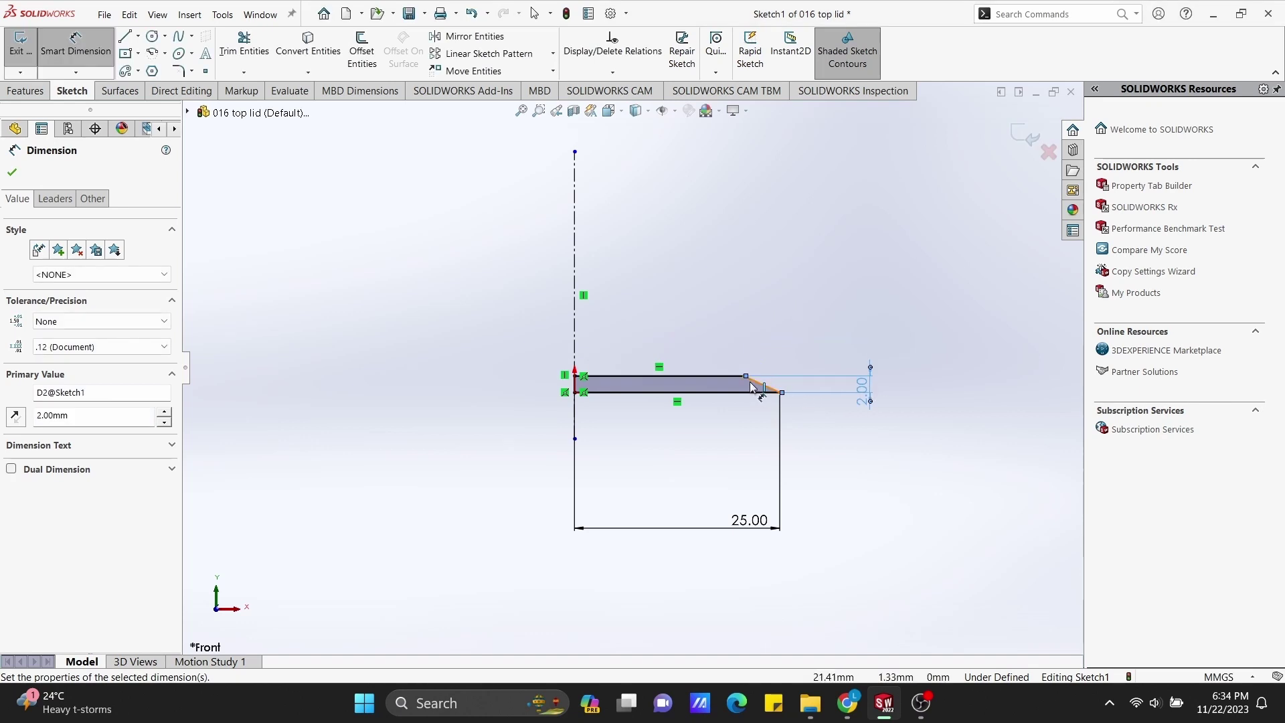
Set the profile's top edge length to 24 mm.
click(621, 376)
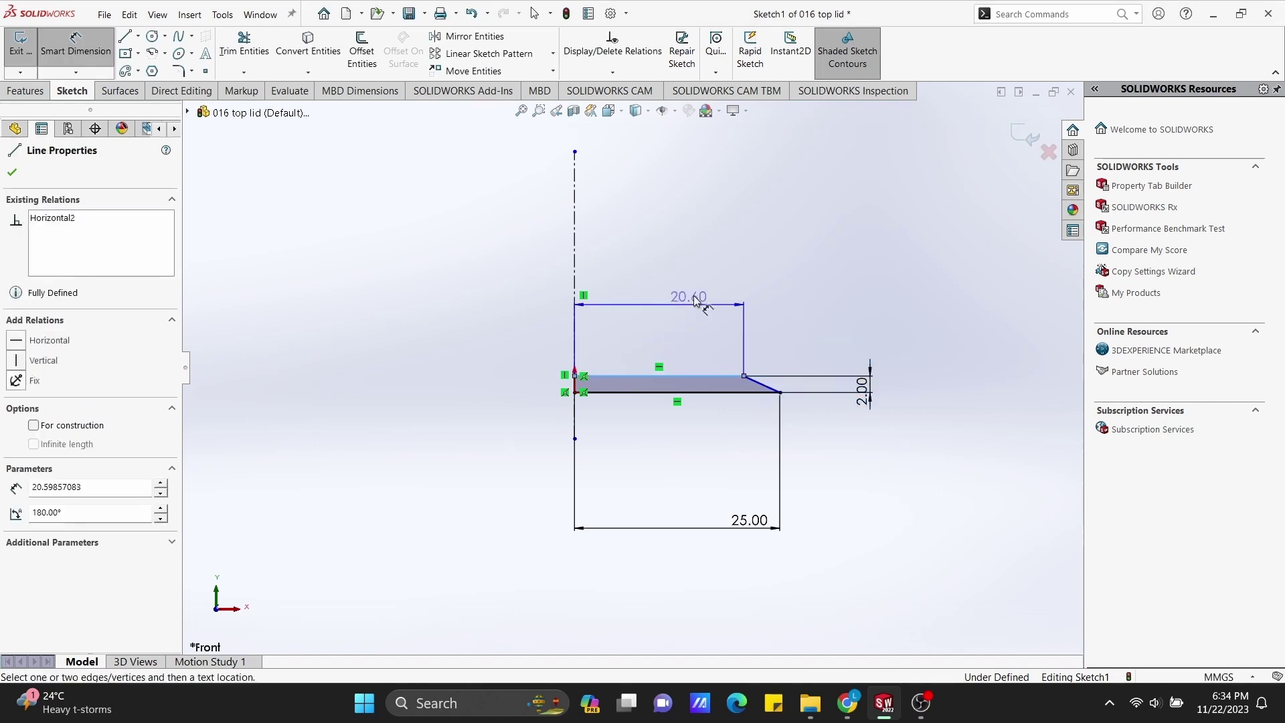
click(711, 243)
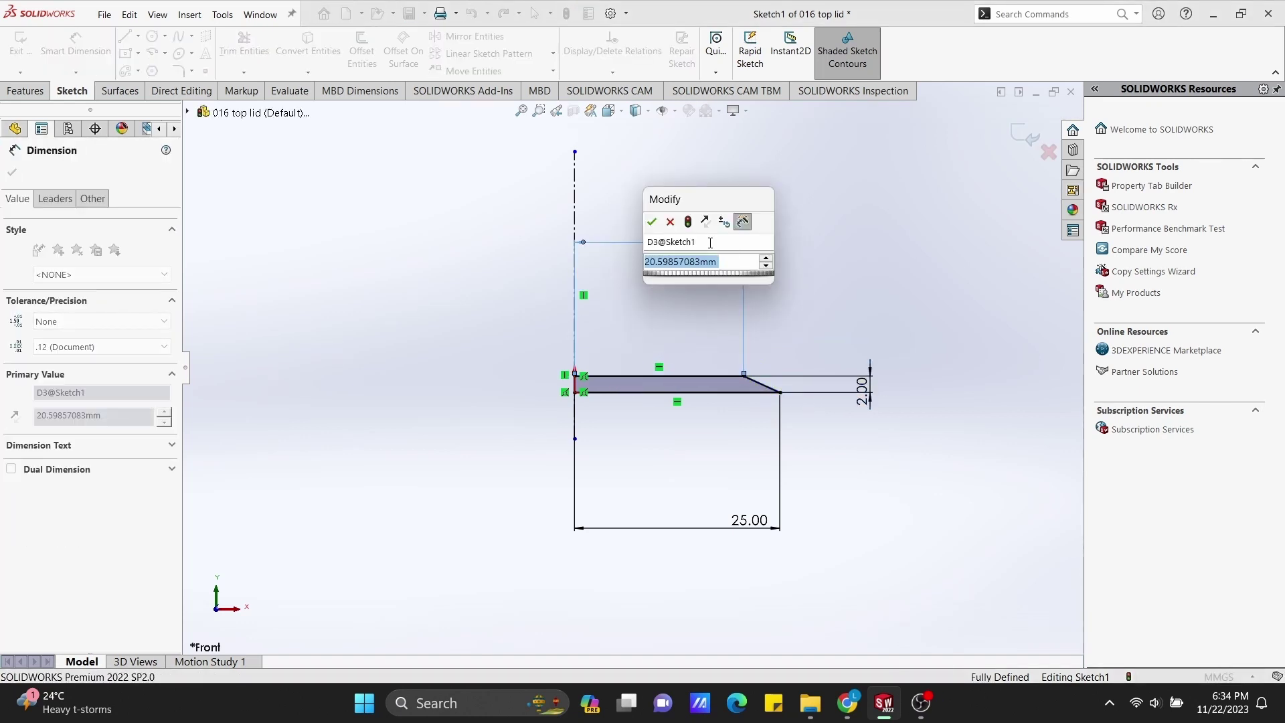
text(24)
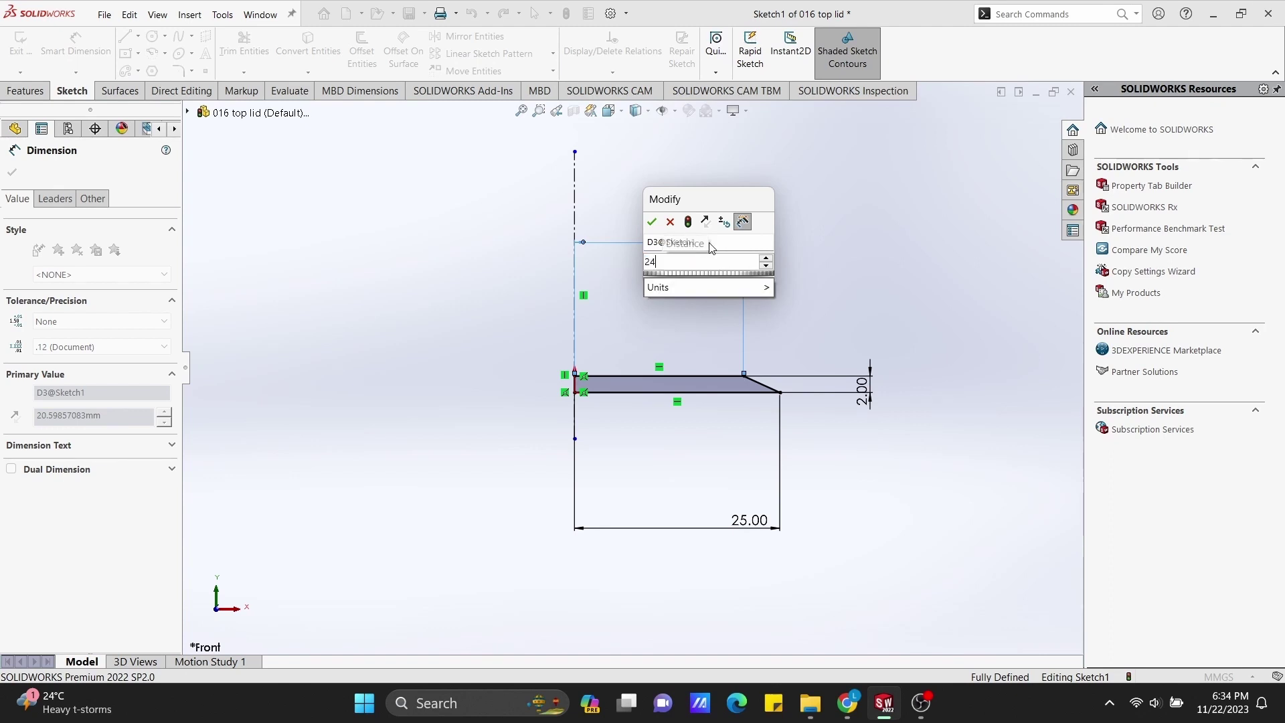
key(Return)
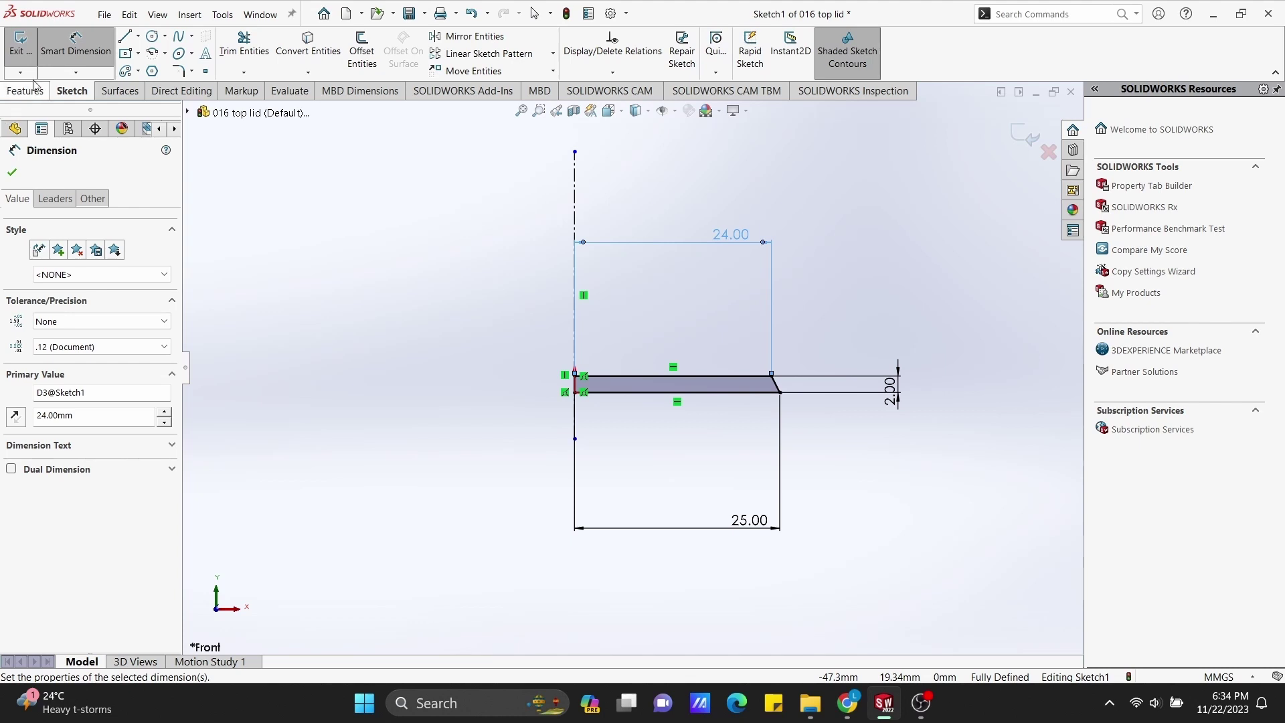
click(30, 91)
Revolve the profile 360° about the centreline into a thin disc and orbit to inspect it.
click(75, 50)
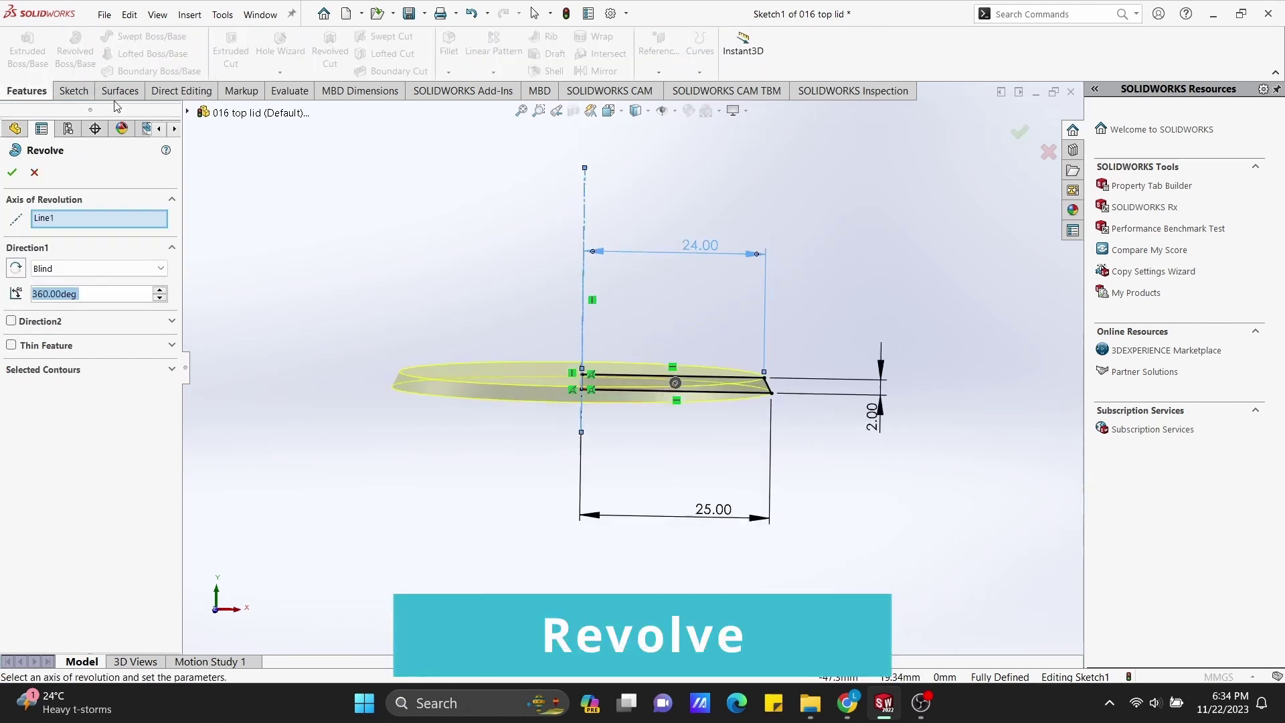
scroll(718, 380, up, 5)
middle_drag(717, 380, 769, 290)
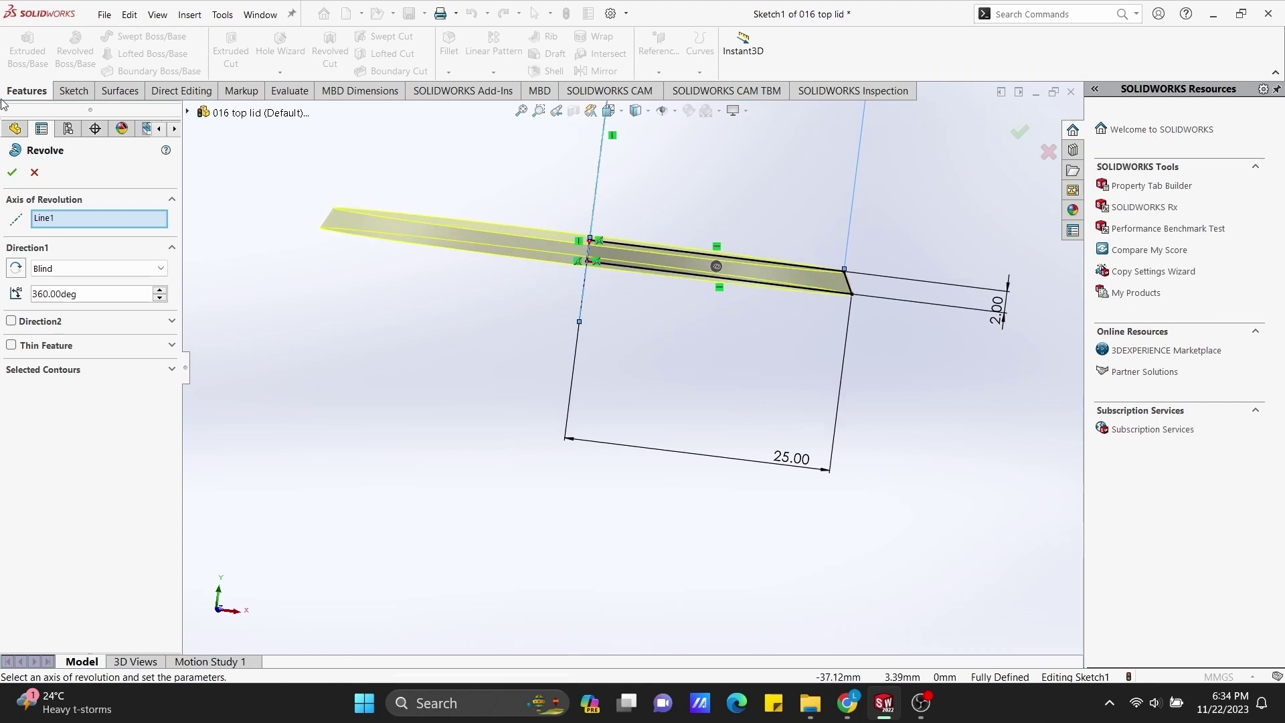
click(13, 172)
mouse_move(436, 280)
middle_down()
mouse_move(681, 307)
mouse_move(684, 277)
mouse_move(688, 335)
middle_up()
scroll(684, 280, up, 2)
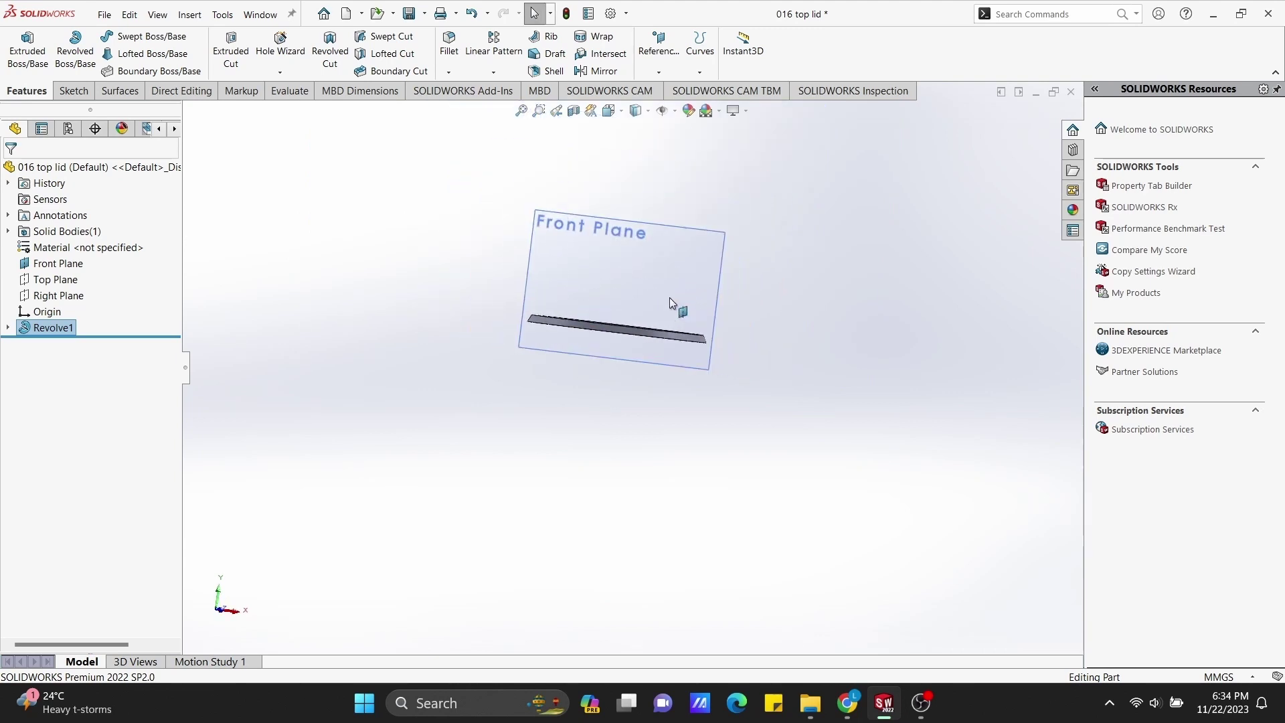
scroll(619, 401, down, 3)
mouse_move(620, 401)
middle_down()
mouse_move(600, 444)
mouse_move(606, 331)
middle_up()
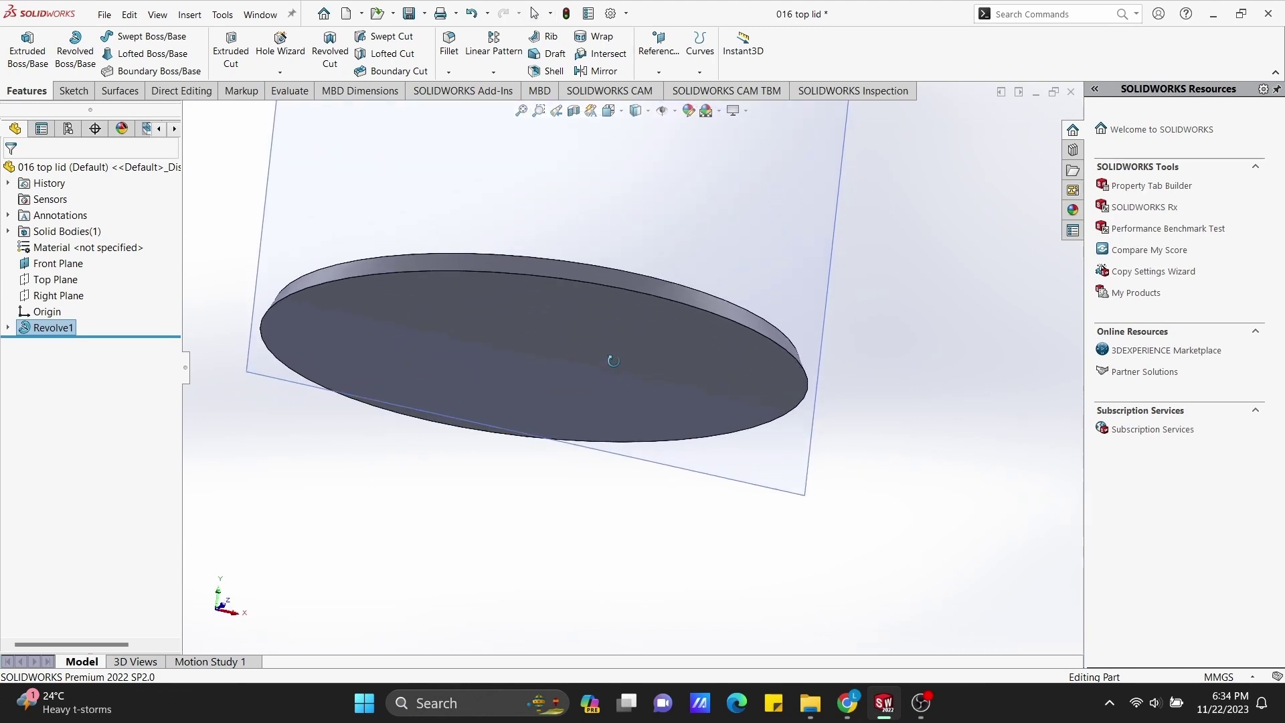
click(607, 329)
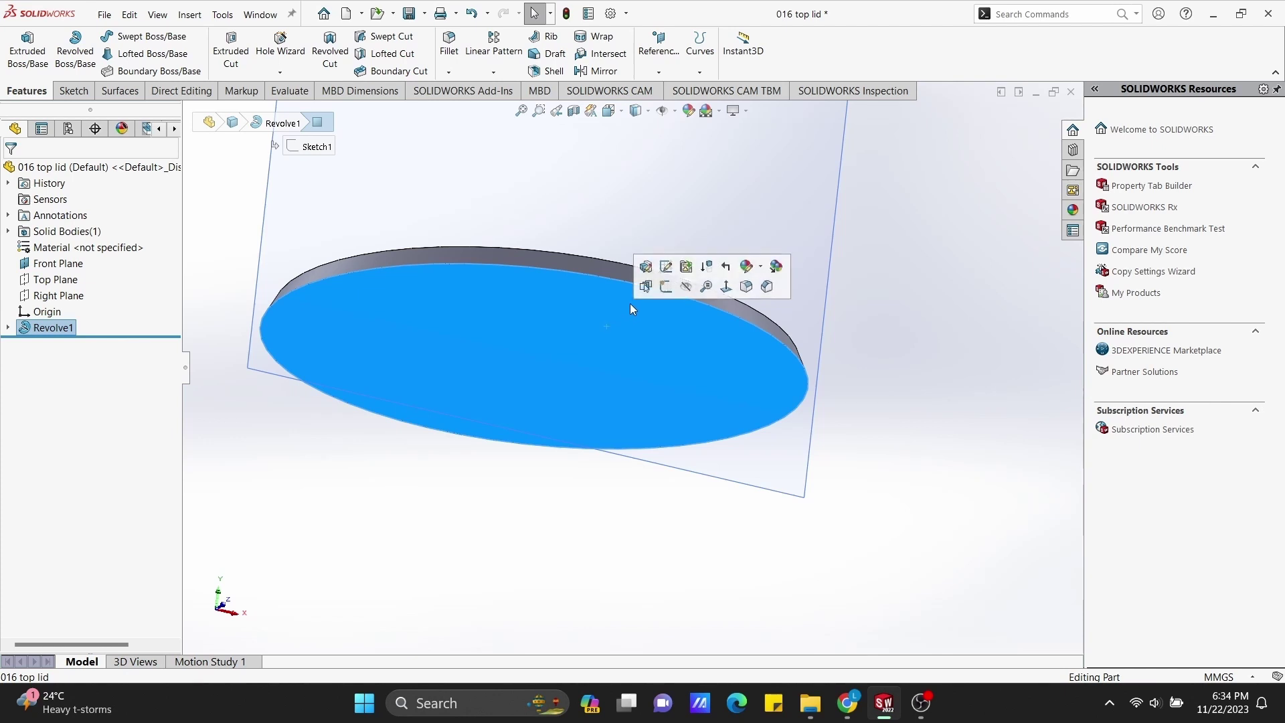
Start a sketch on the lid face in wireframe view with a vertical centreline through the centre.
click(666, 288)
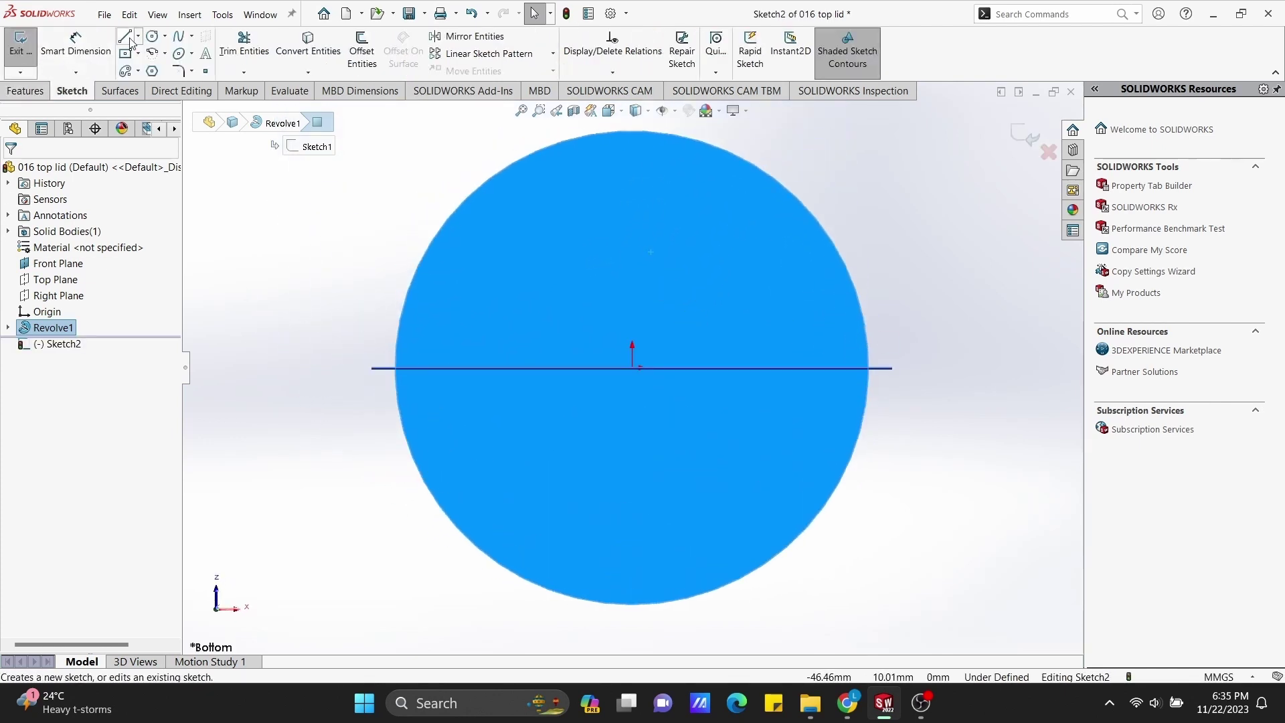
click(639, 110)
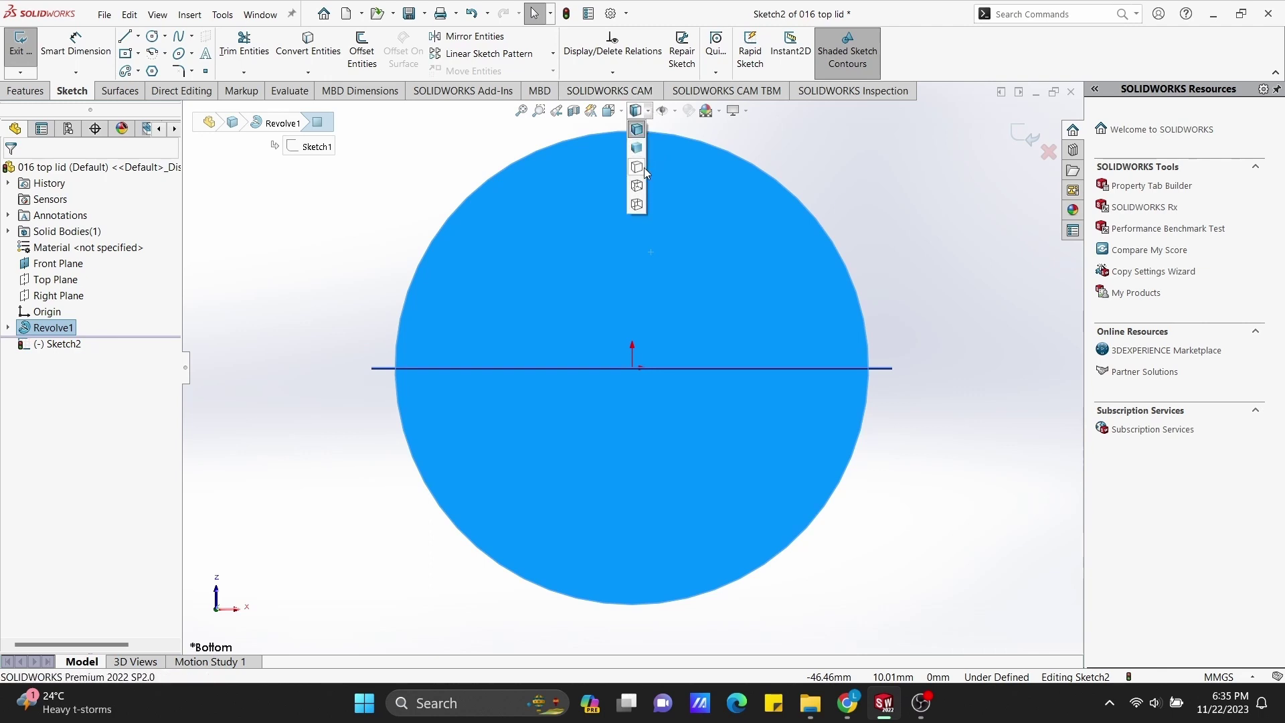
click(644, 168)
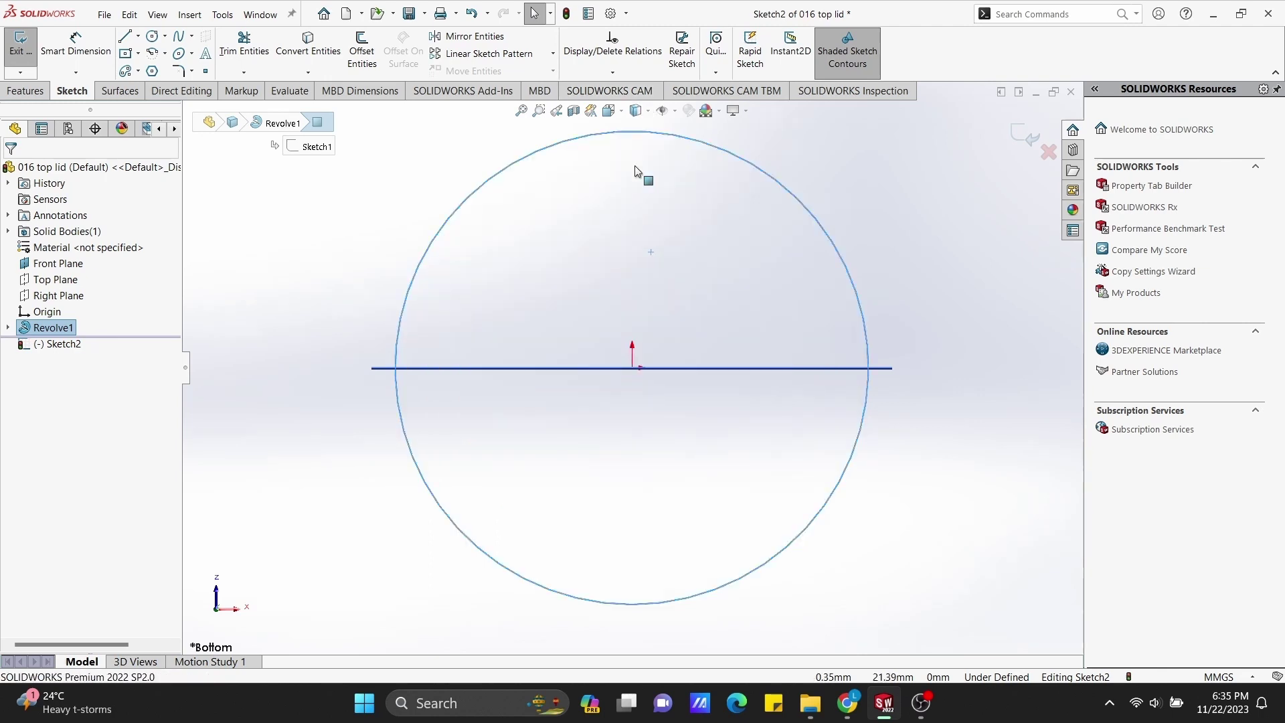
click(138, 37)
click(153, 66)
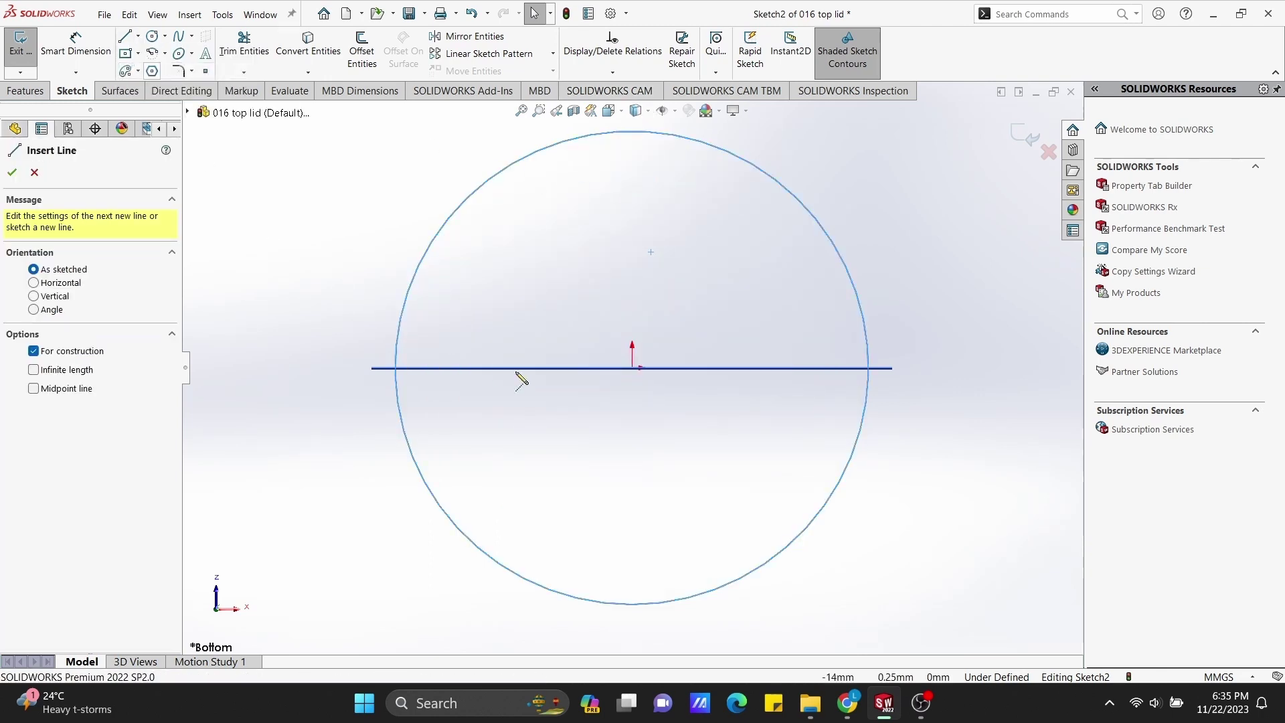
click(632, 407)
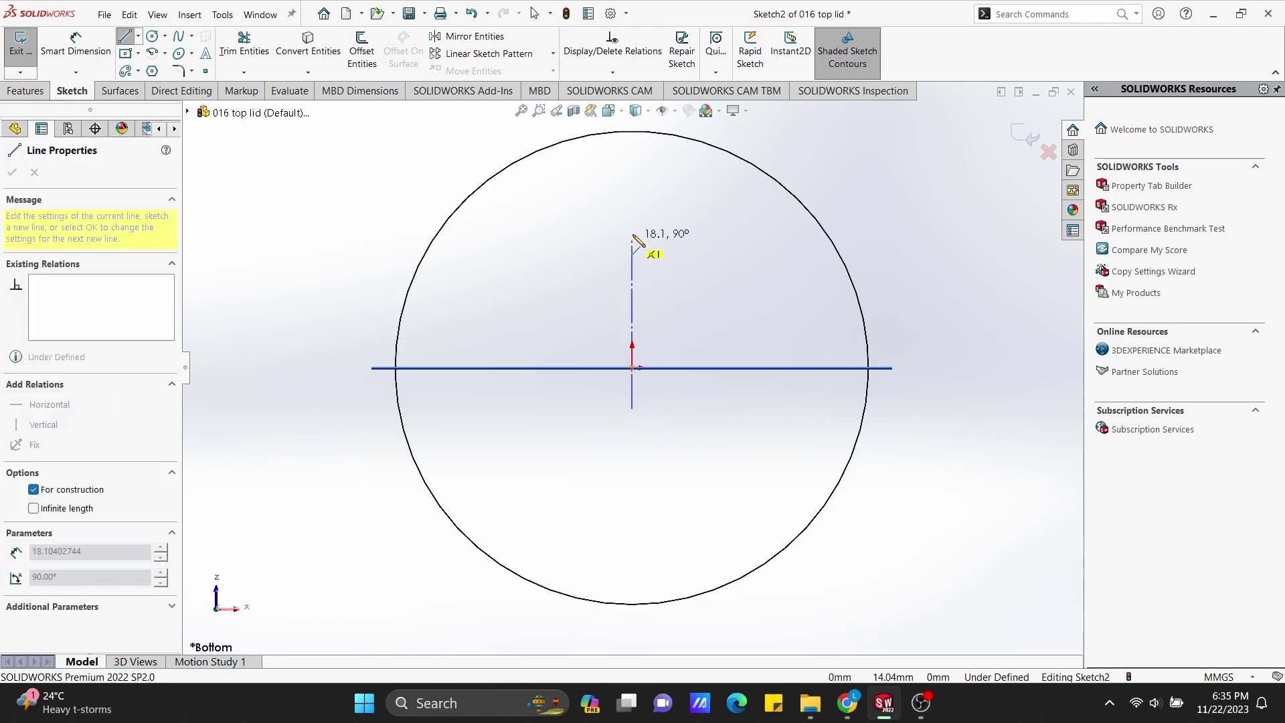
double_click(632, 175)
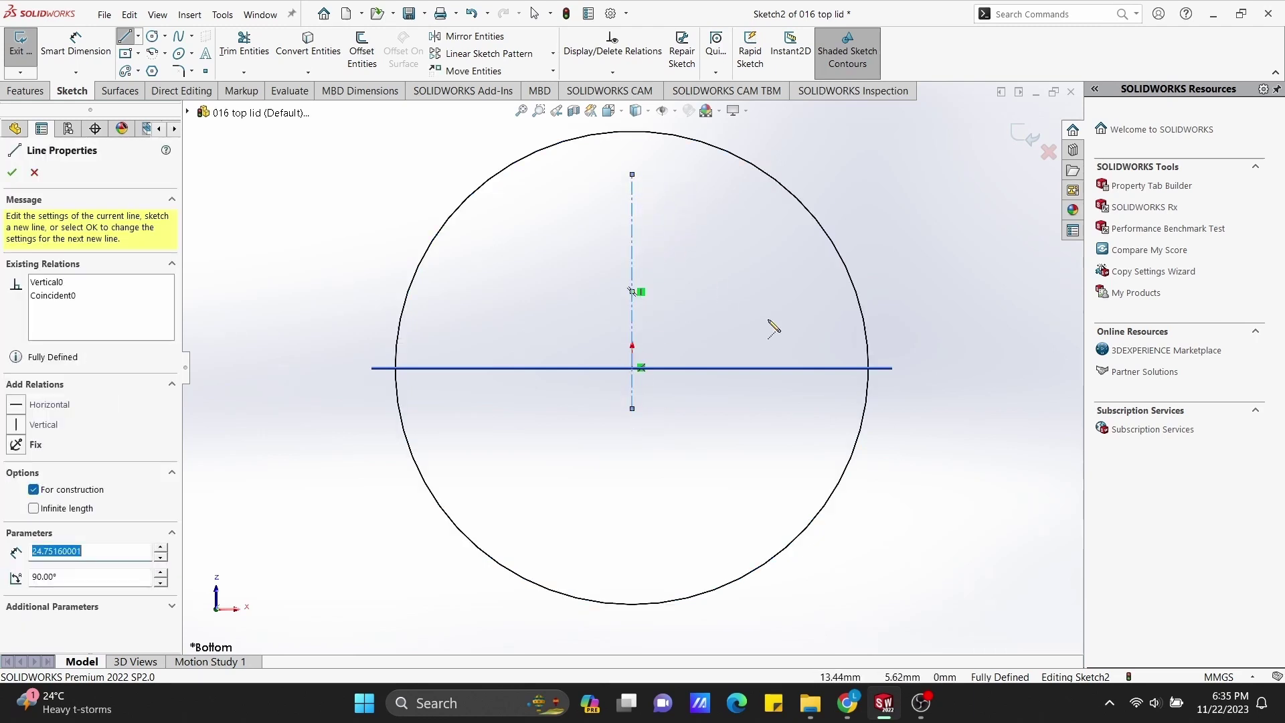
Check the feature tree and browse the arc, circle and line drawing options.
click(189, 114)
right_click(249, 210)
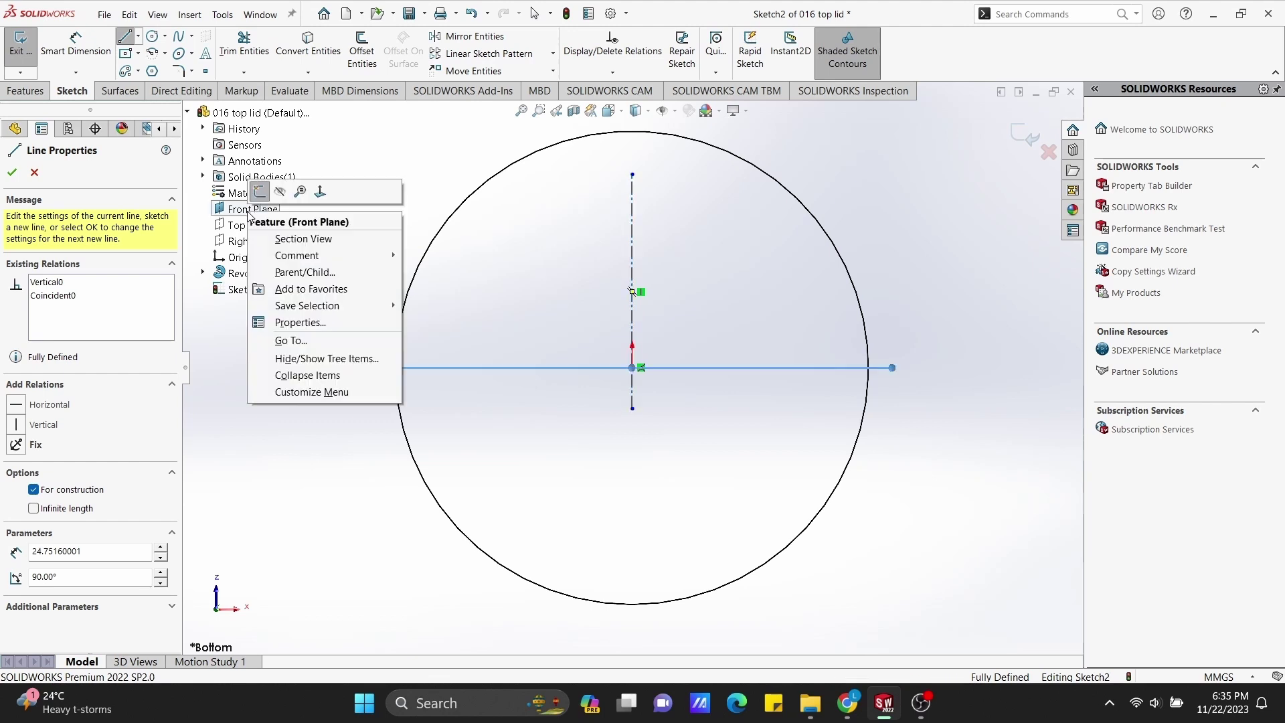
key(Escape)
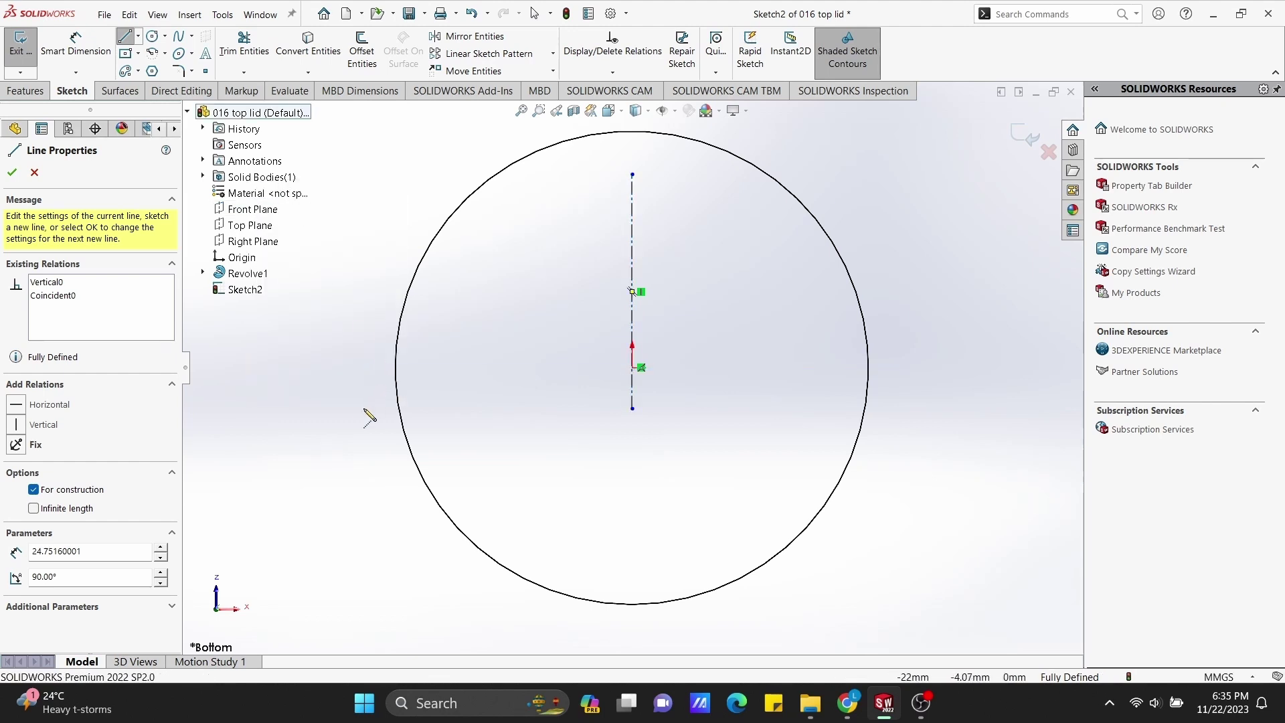
click(188, 111)
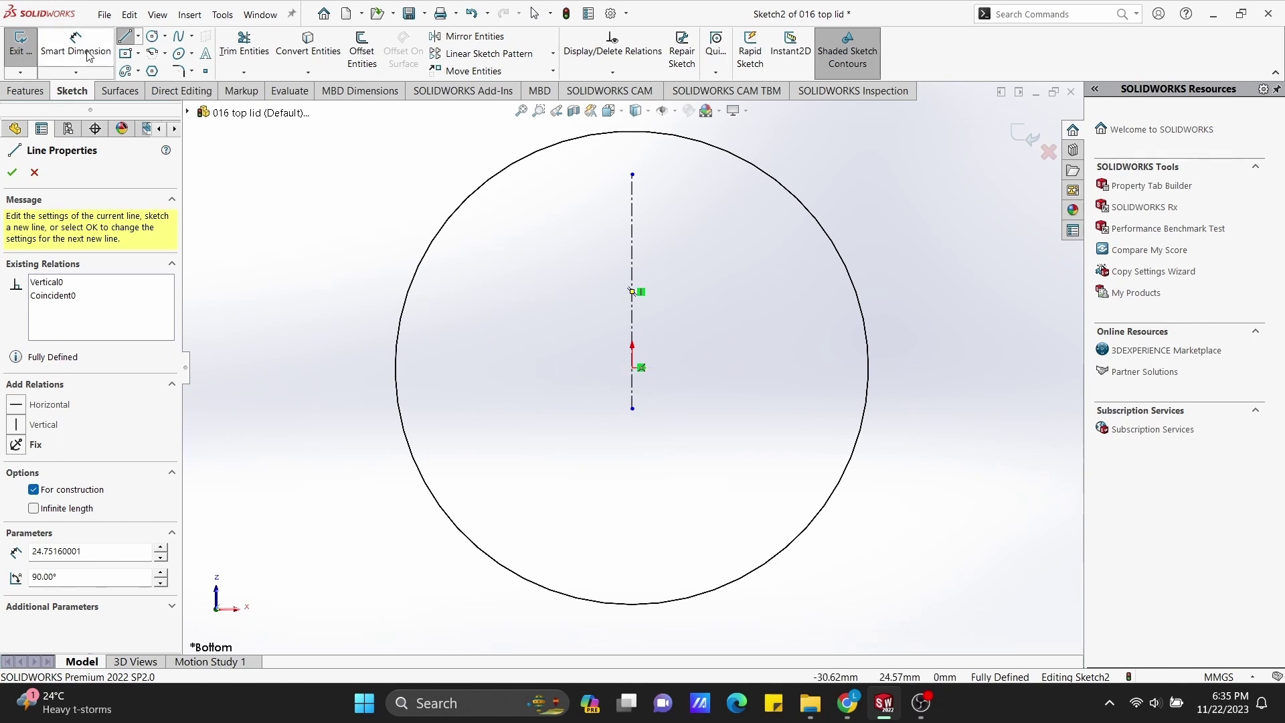
click(166, 56)
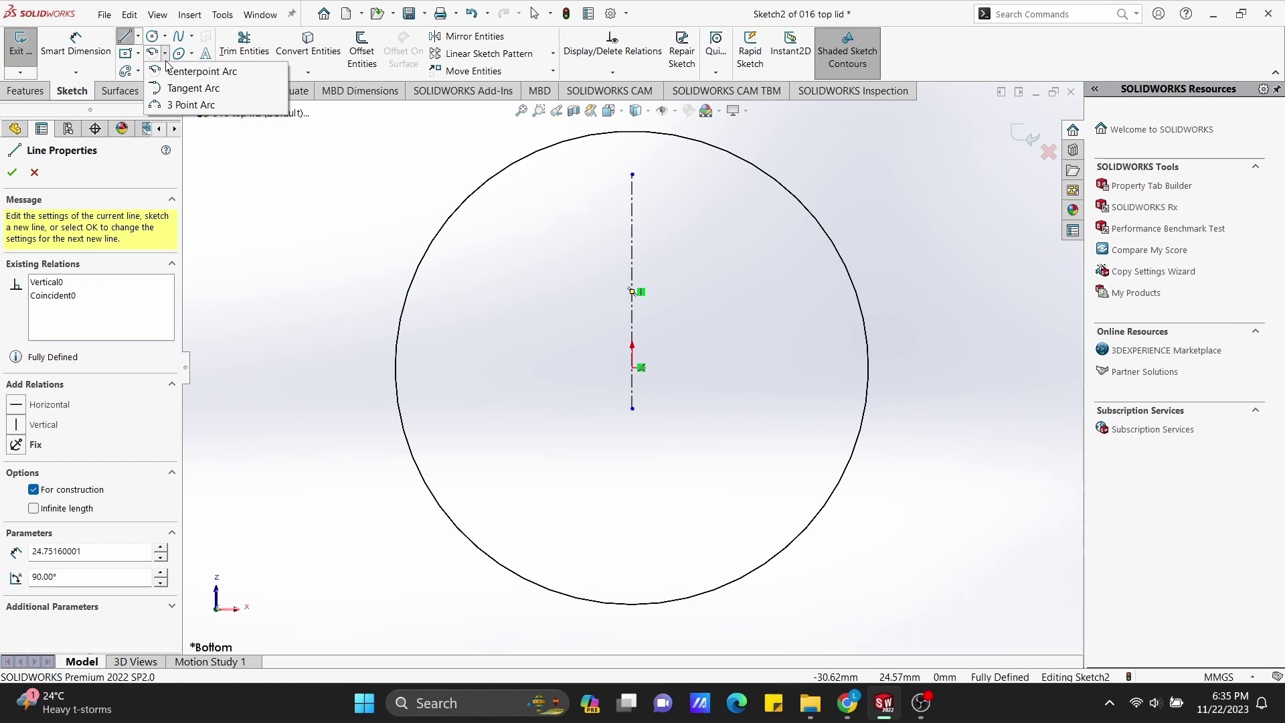
click(165, 36)
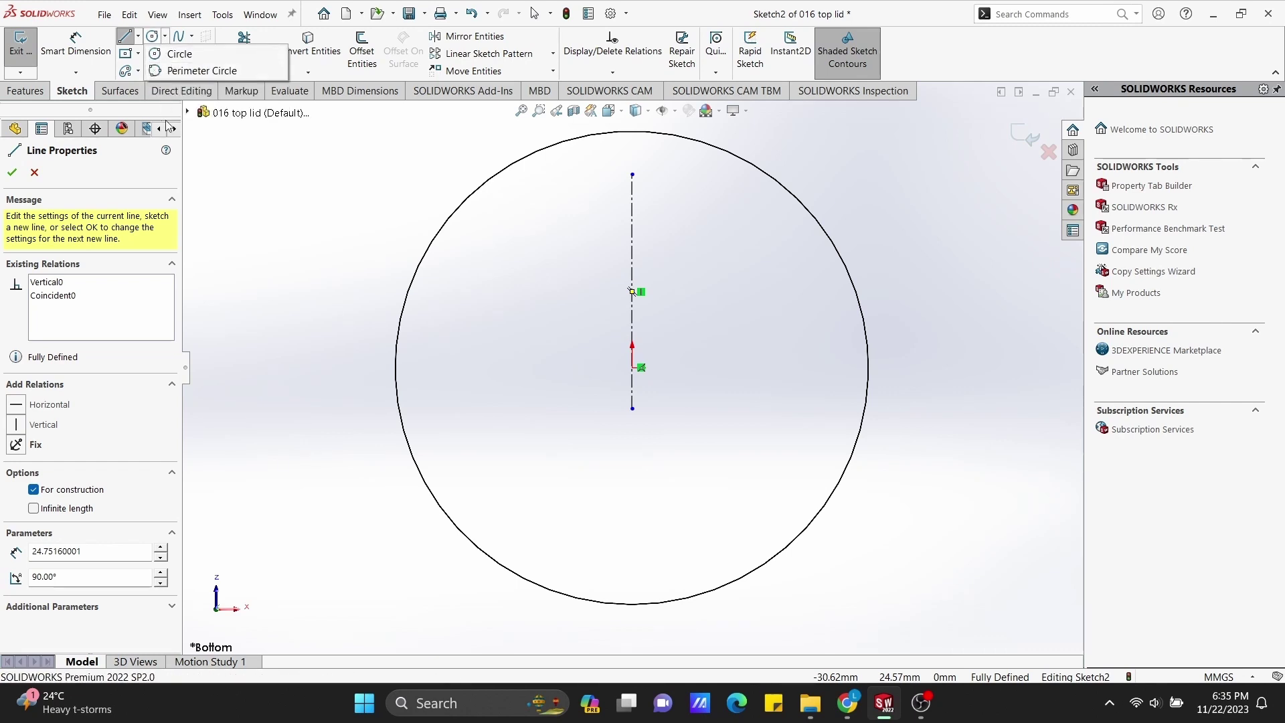
click(138, 36)
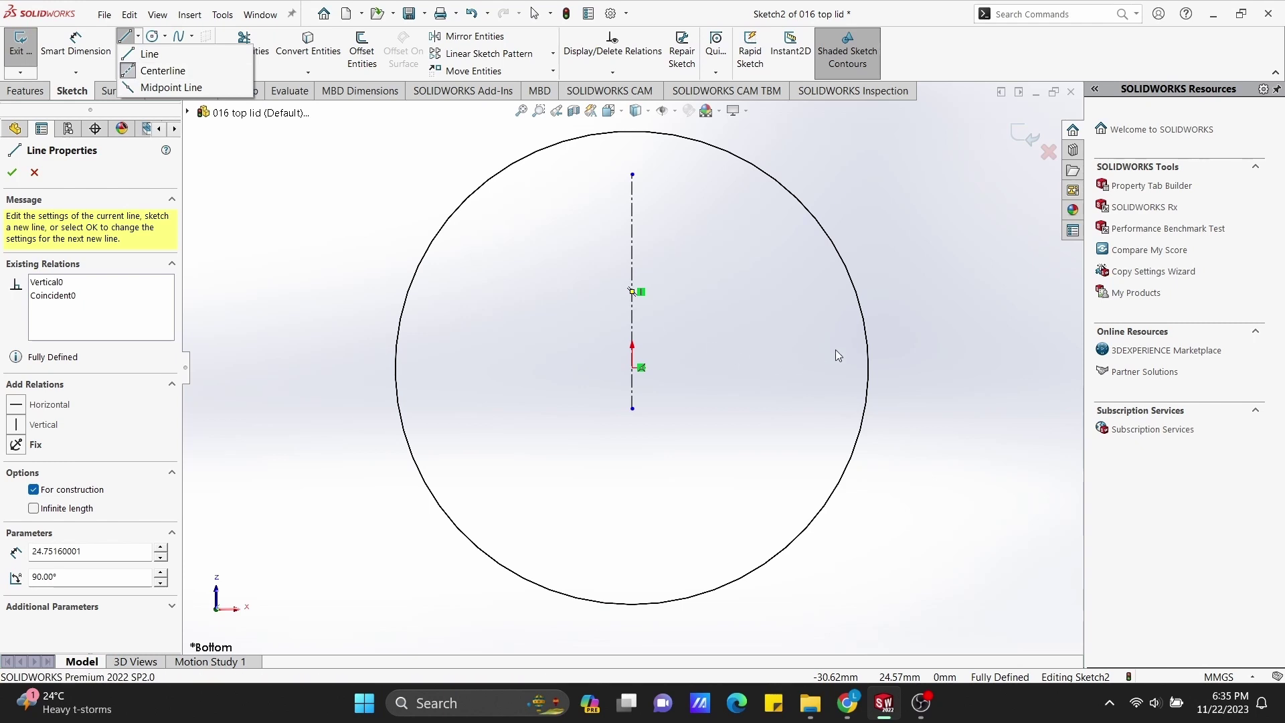
click(170, 87)
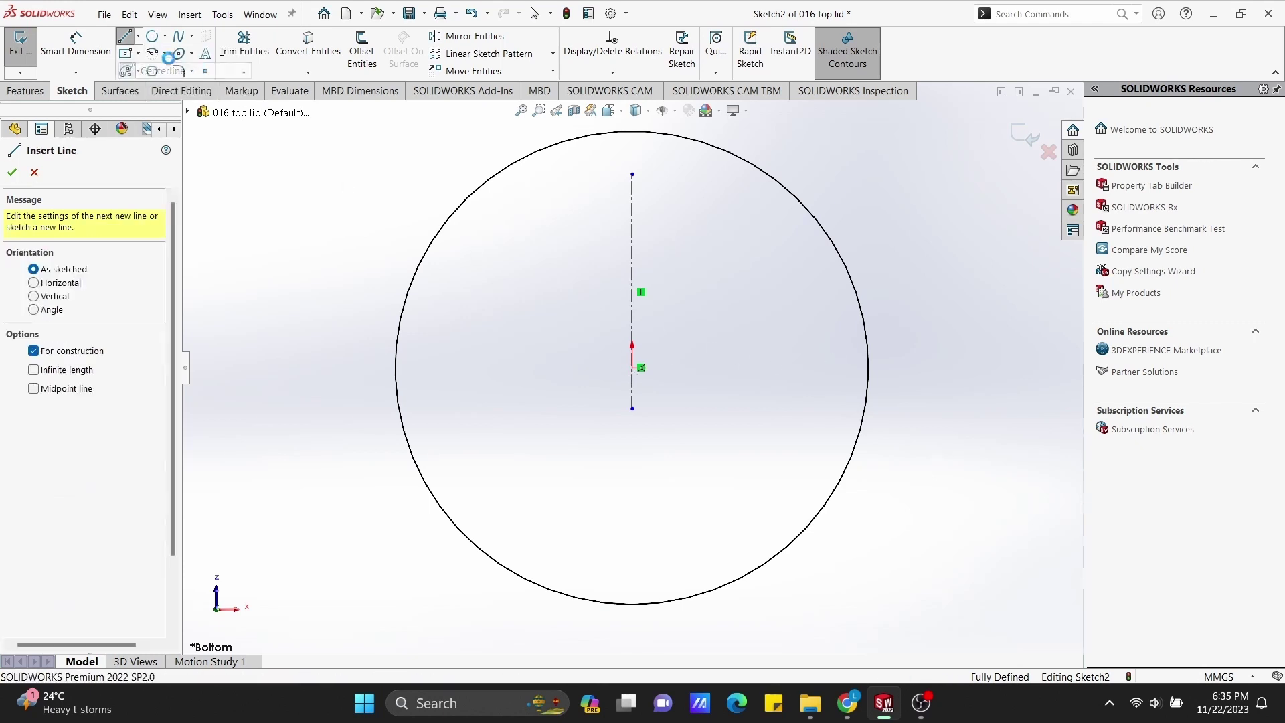
key(Escape)
Draw a horizontal centreline across the lid through the origin.
click(138, 36)
click(162, 70)
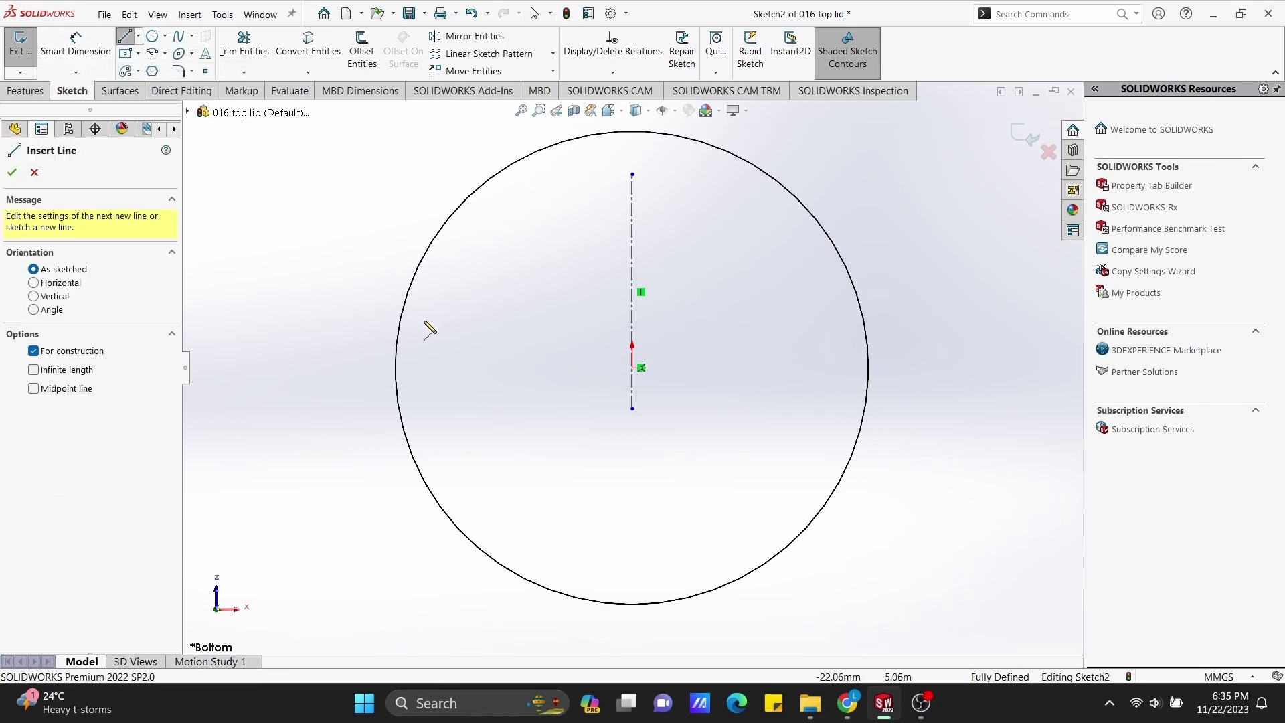
click(454, 367)
click(633, 366)
click(829, 367)
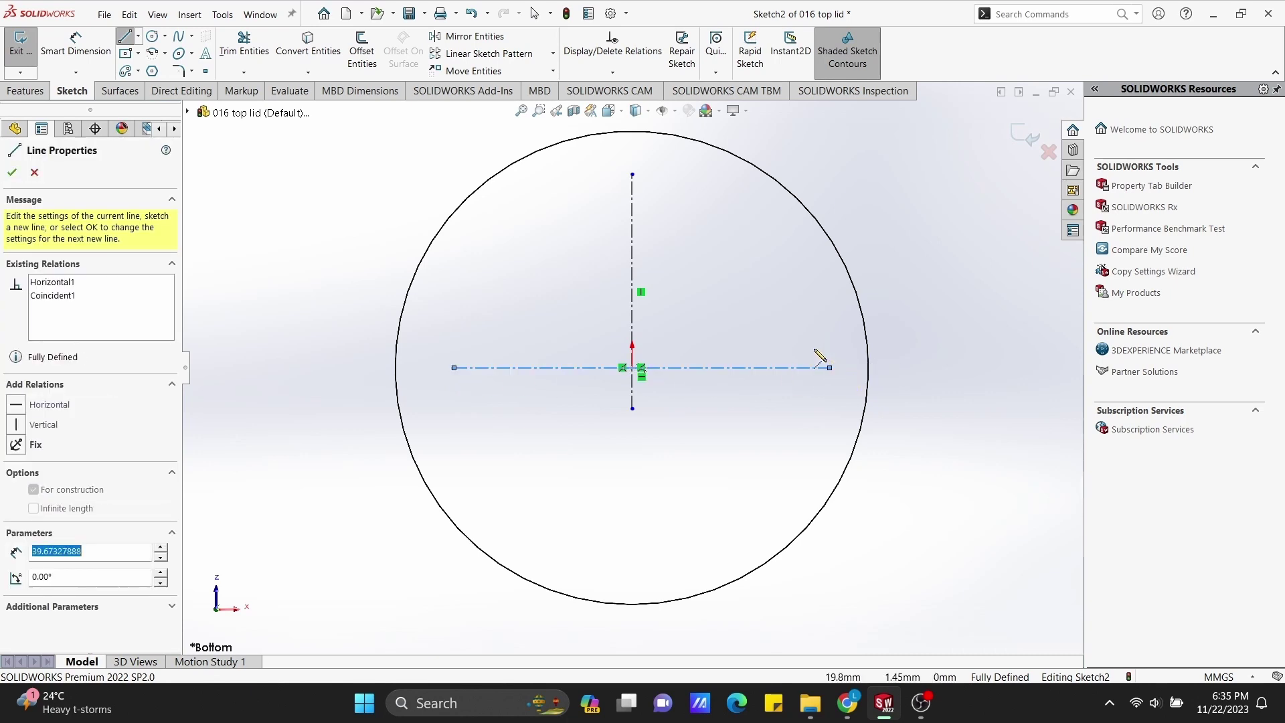
click(164, 56)
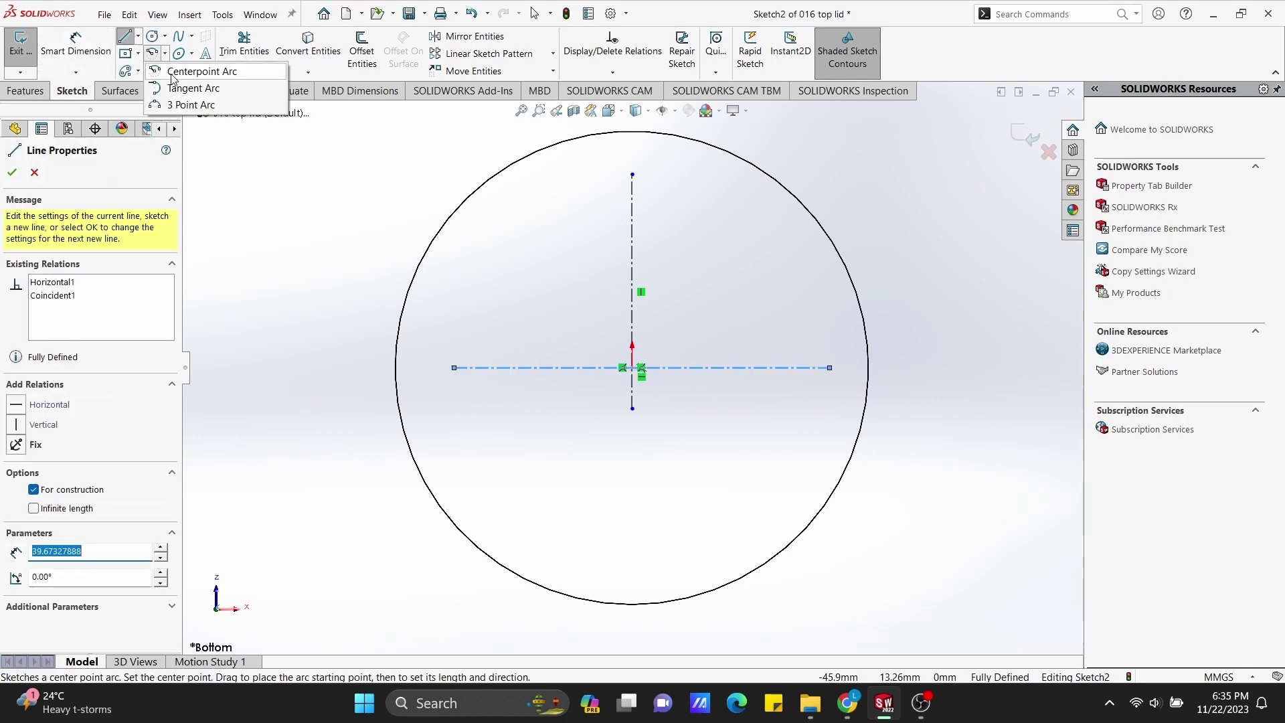
Draw a centre-point arc at the origin, sweeping from upper right to the left side.
click(194, 72)
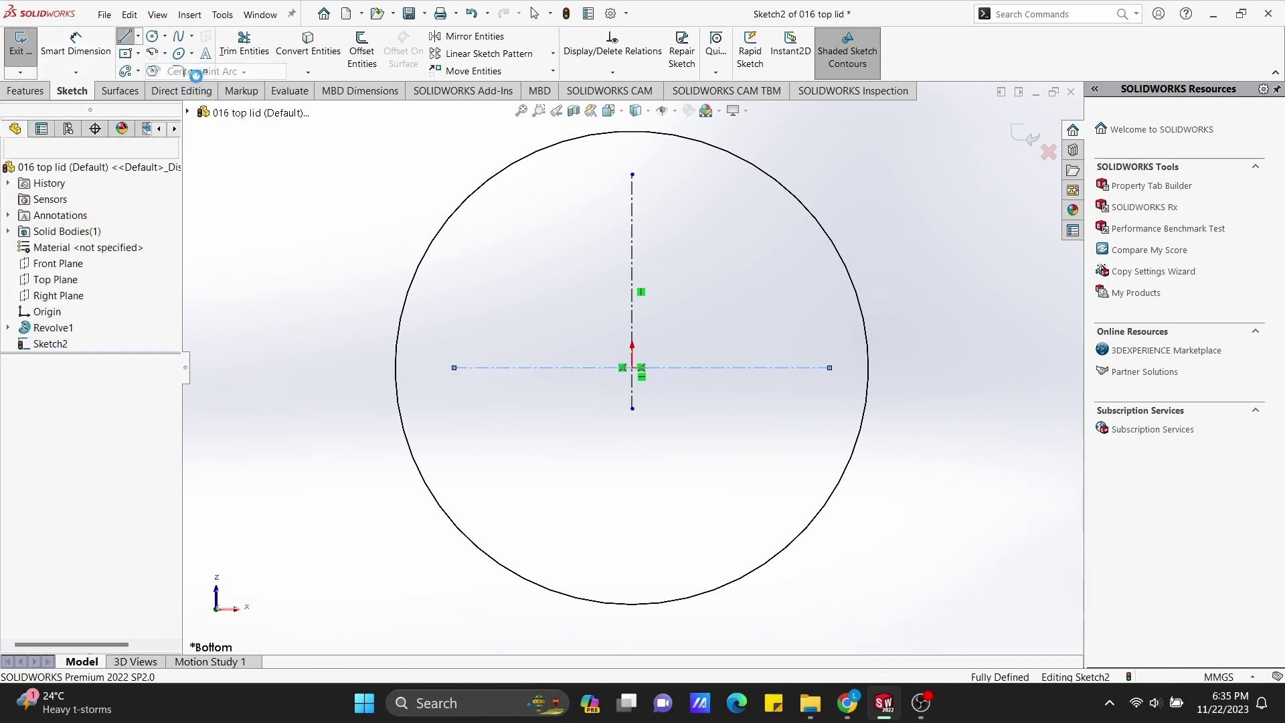
click(640, 367)
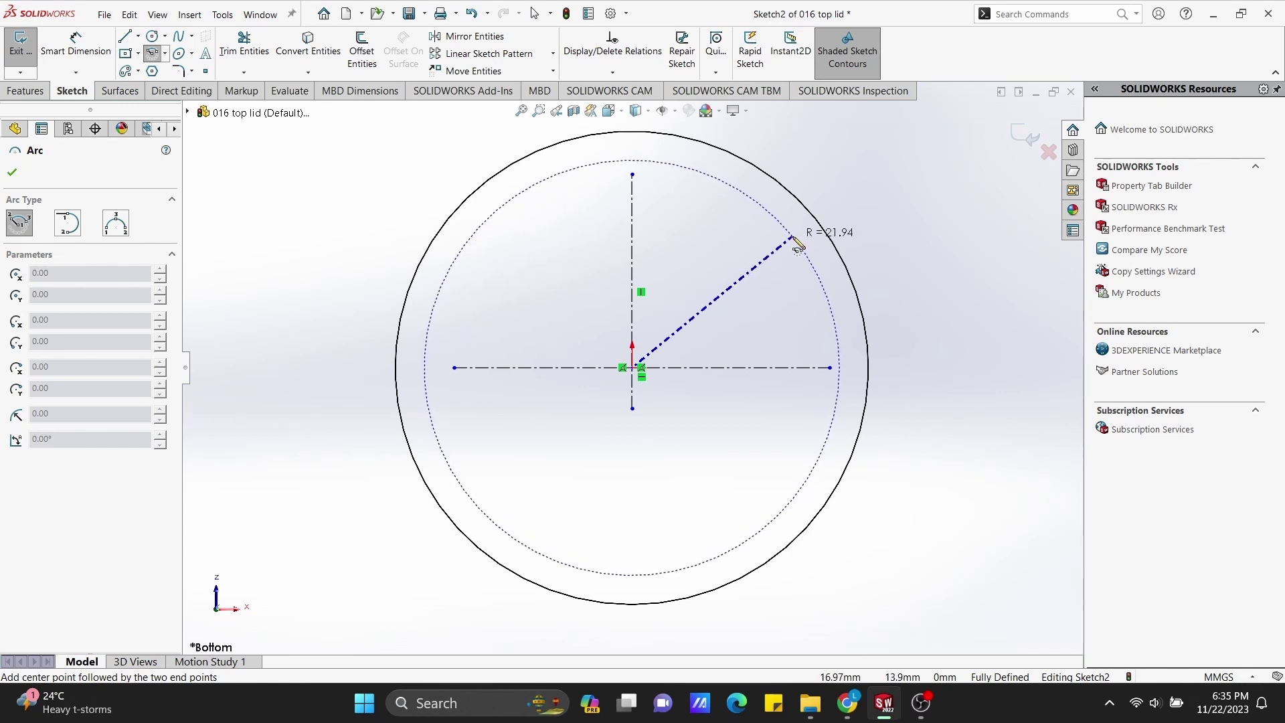
click(793, 235)
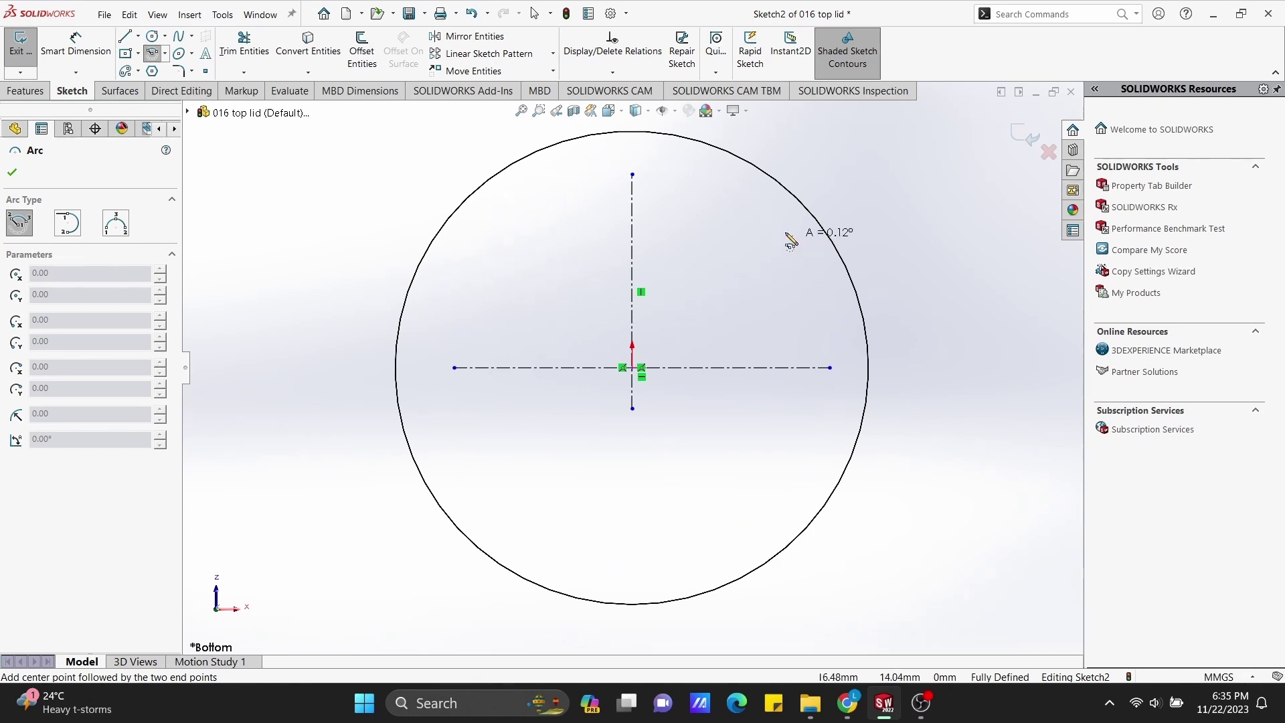
click(497, 371)
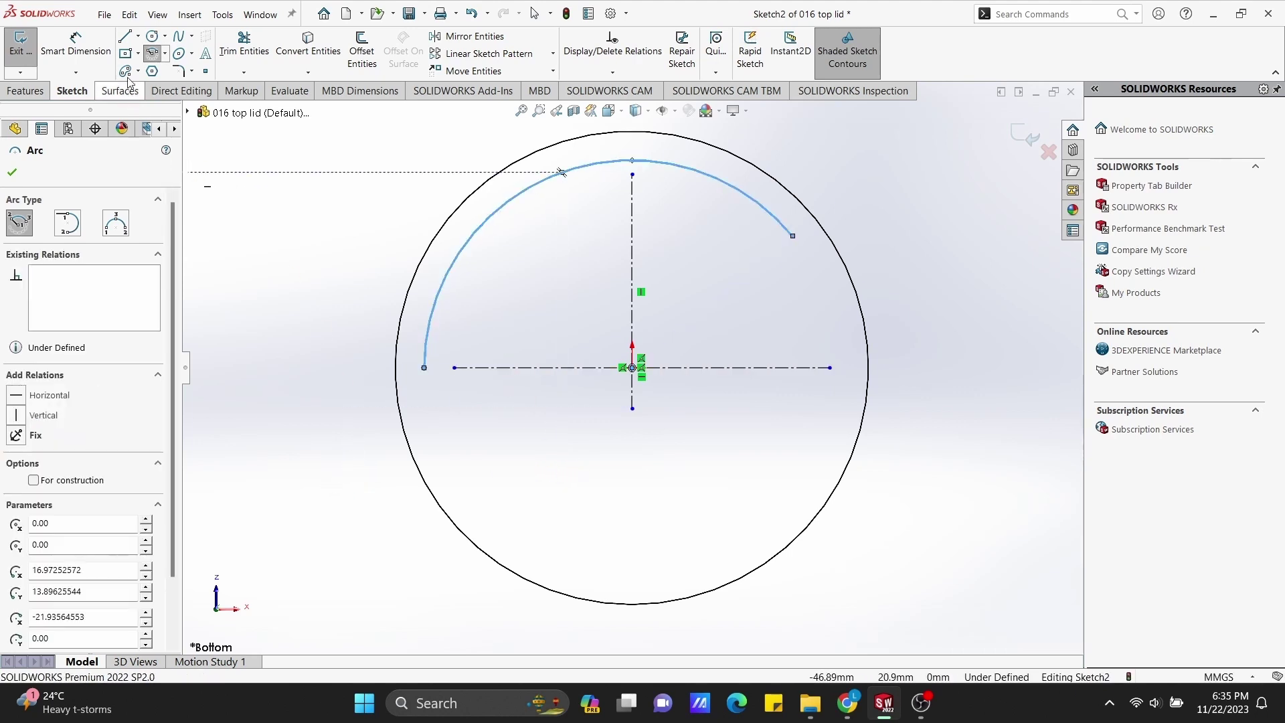
click(79, 48)
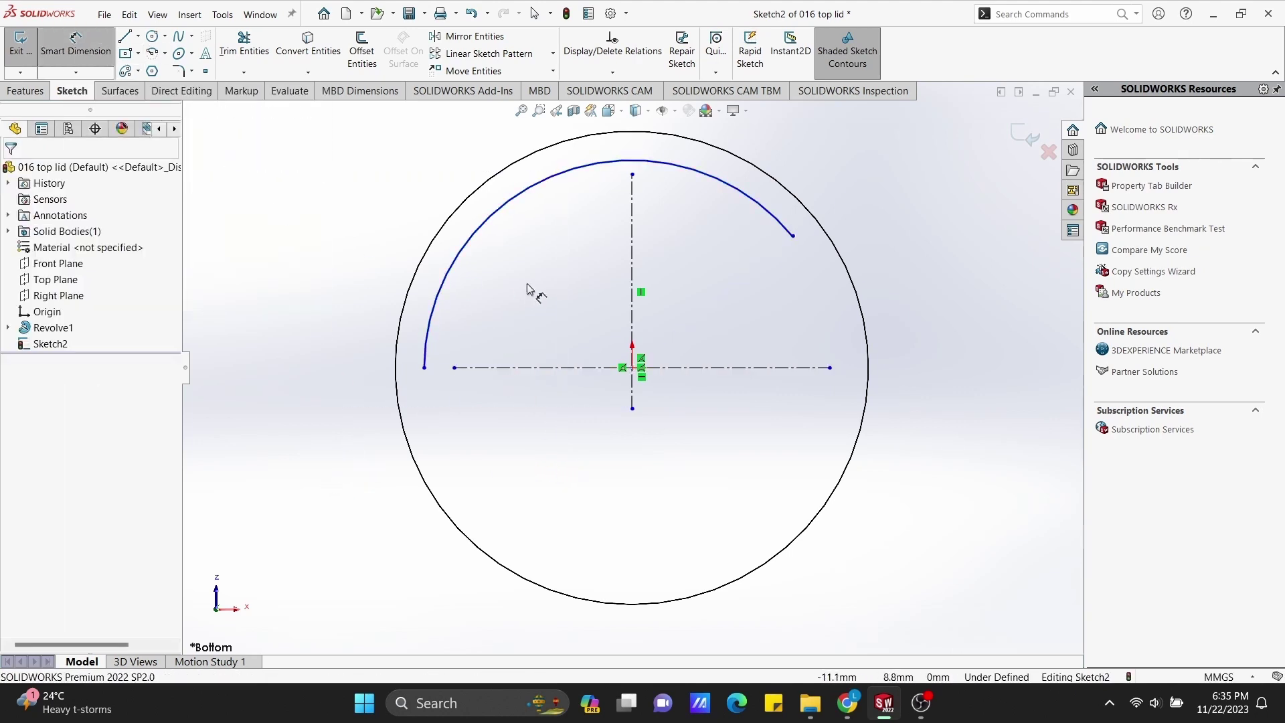
click(512, 205)
Dimension the arc radius at 24 mm.
click(311, 200)
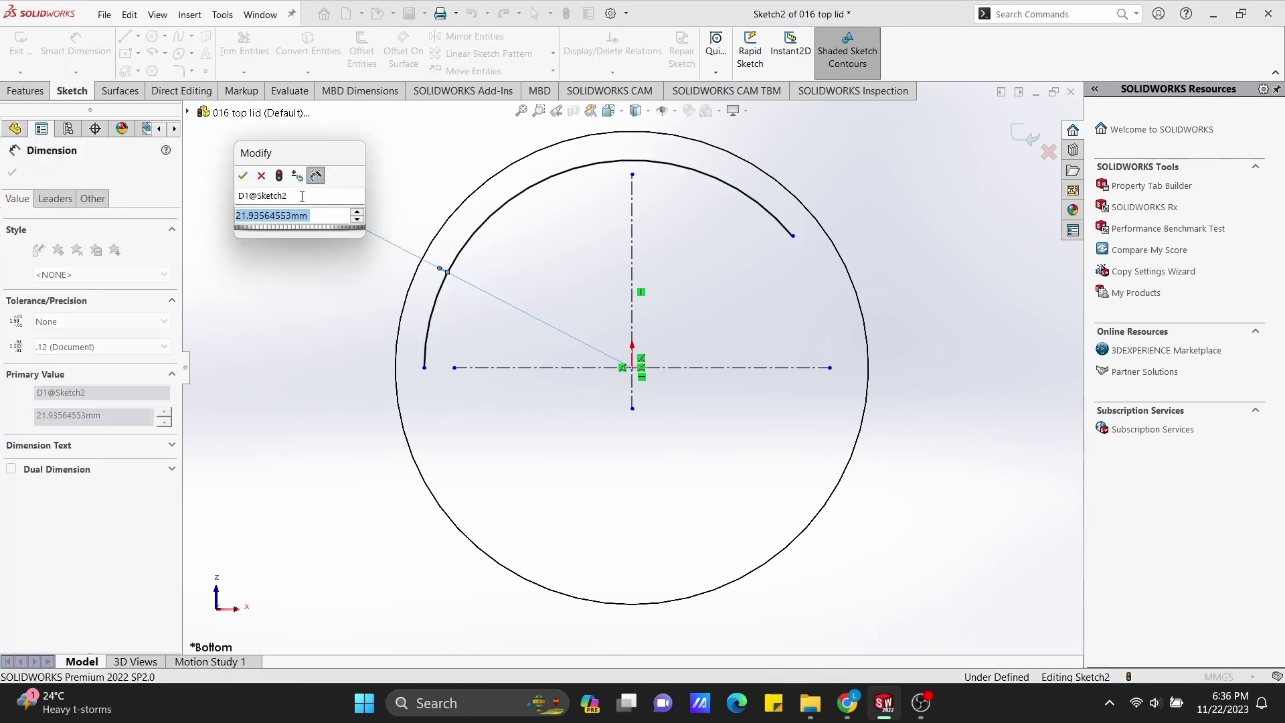
text(24)
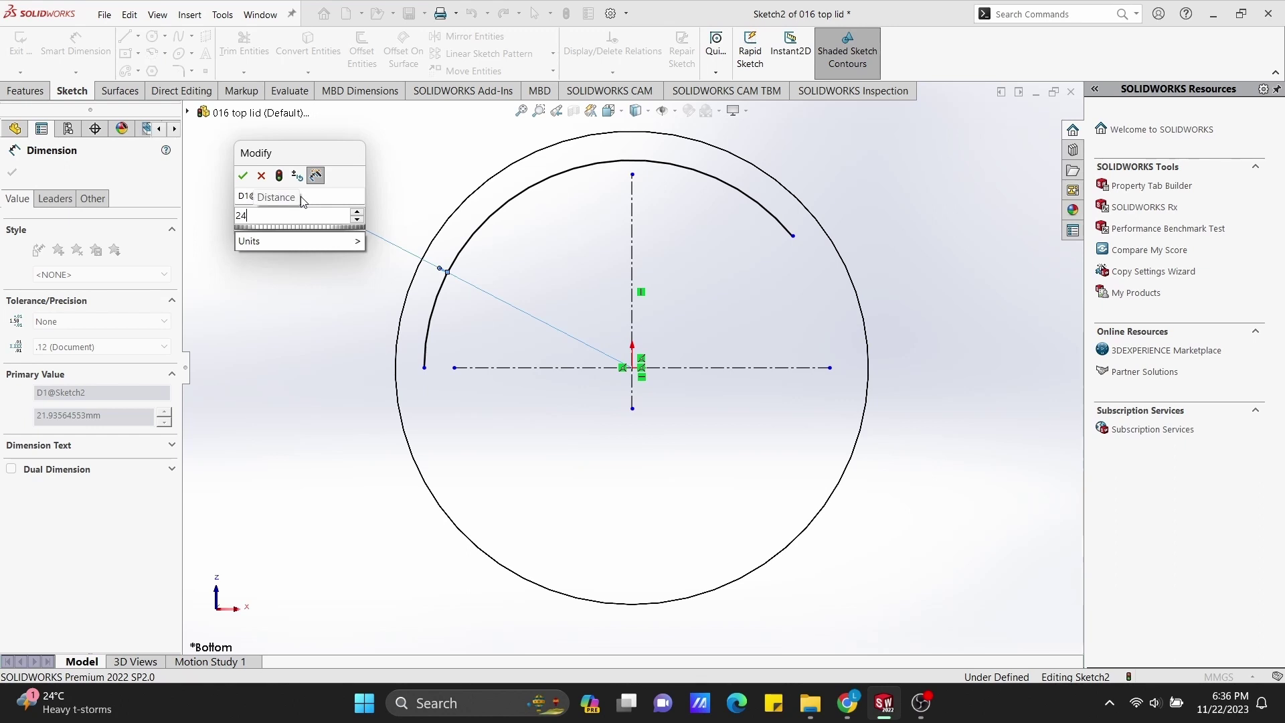
key(Return)
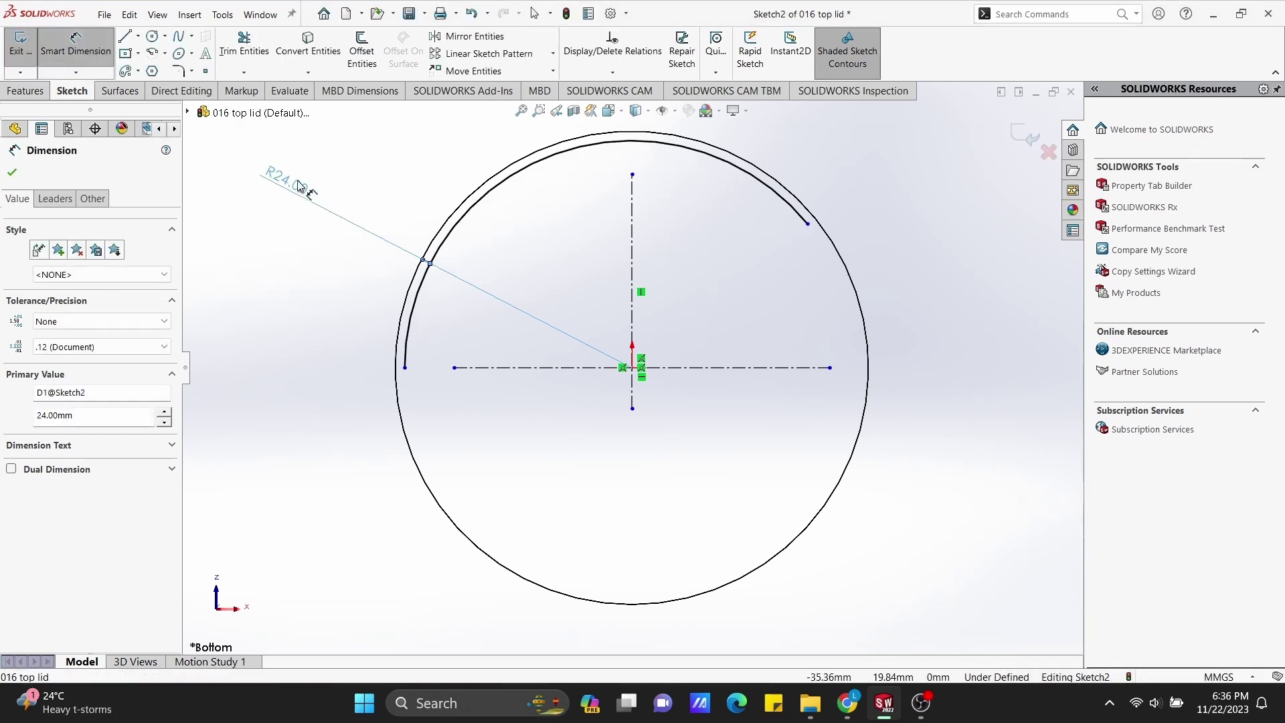
double_click(299, 182)
text(24)
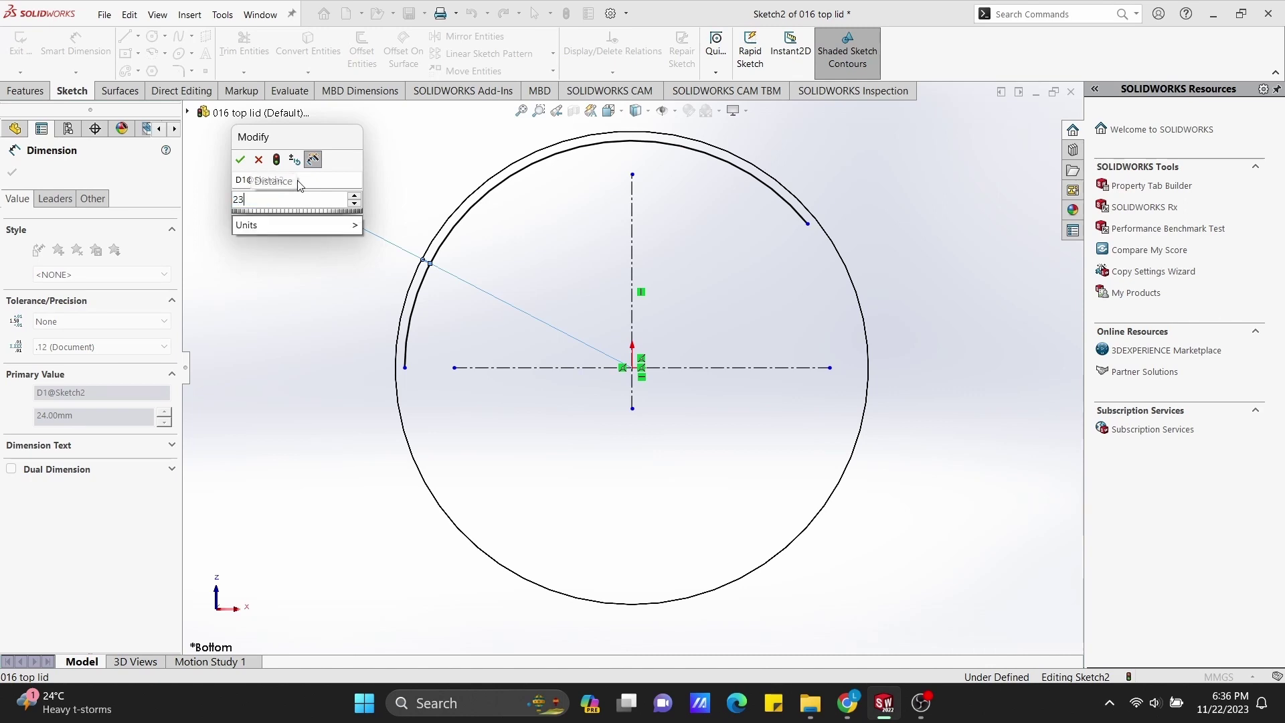
key(Return)
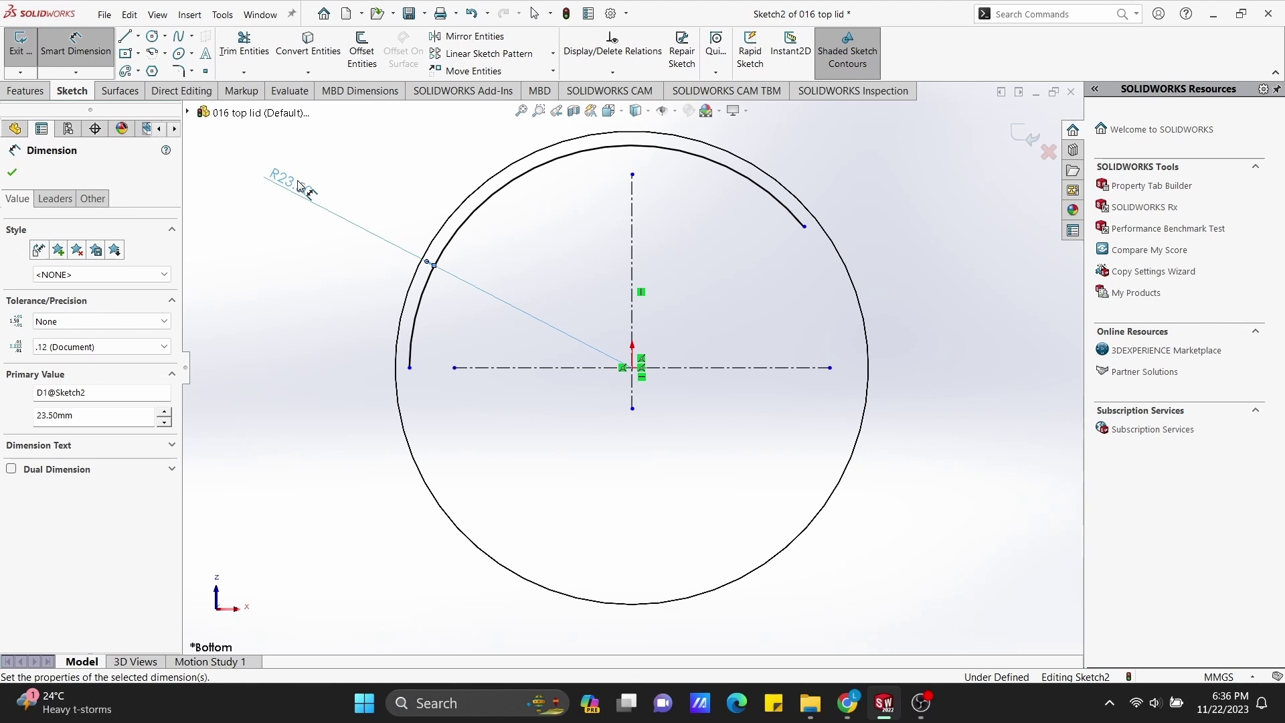
Try arc radius values 22 and 22.5 mm before settling on 23 mm.
double_click(301, 187)
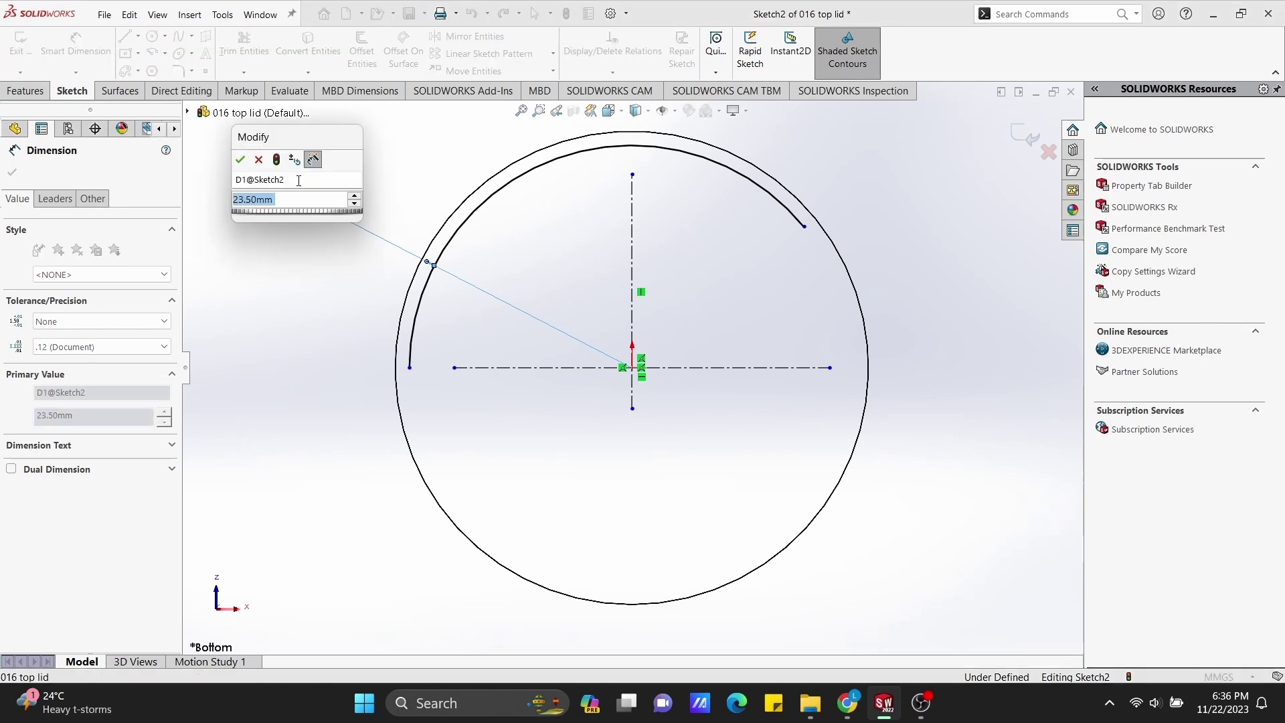
text(22)
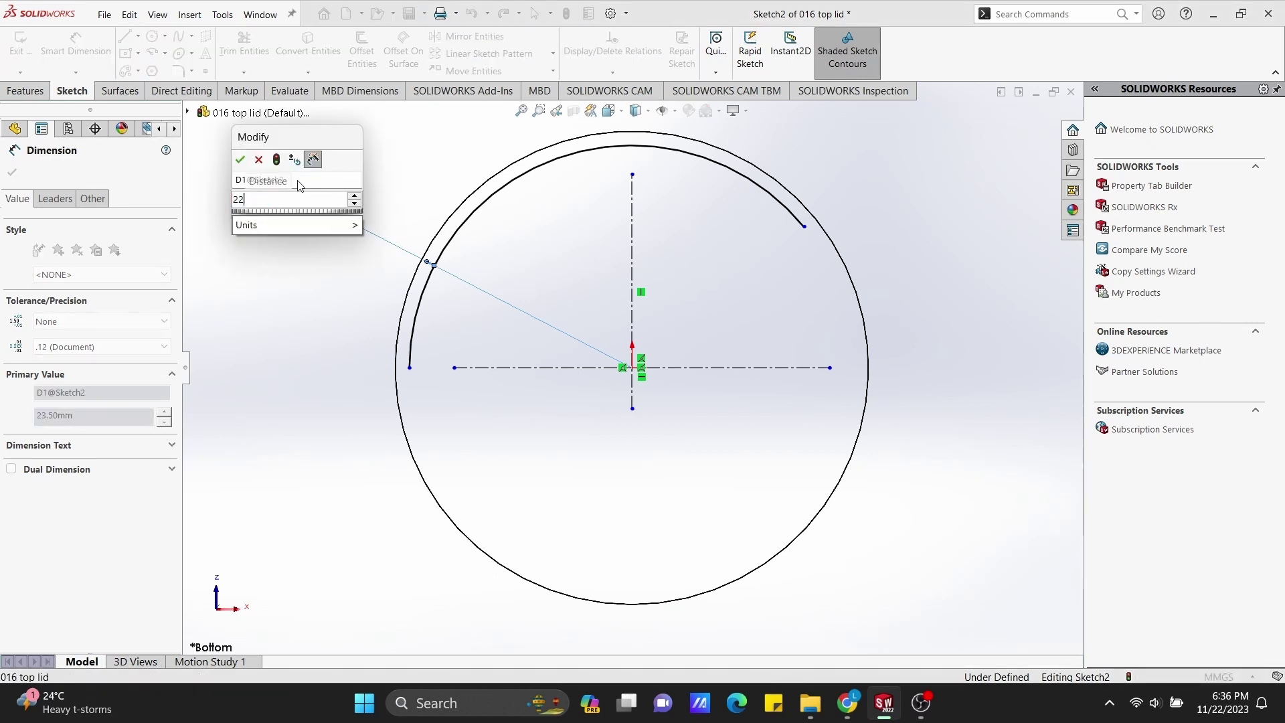
key(Return)
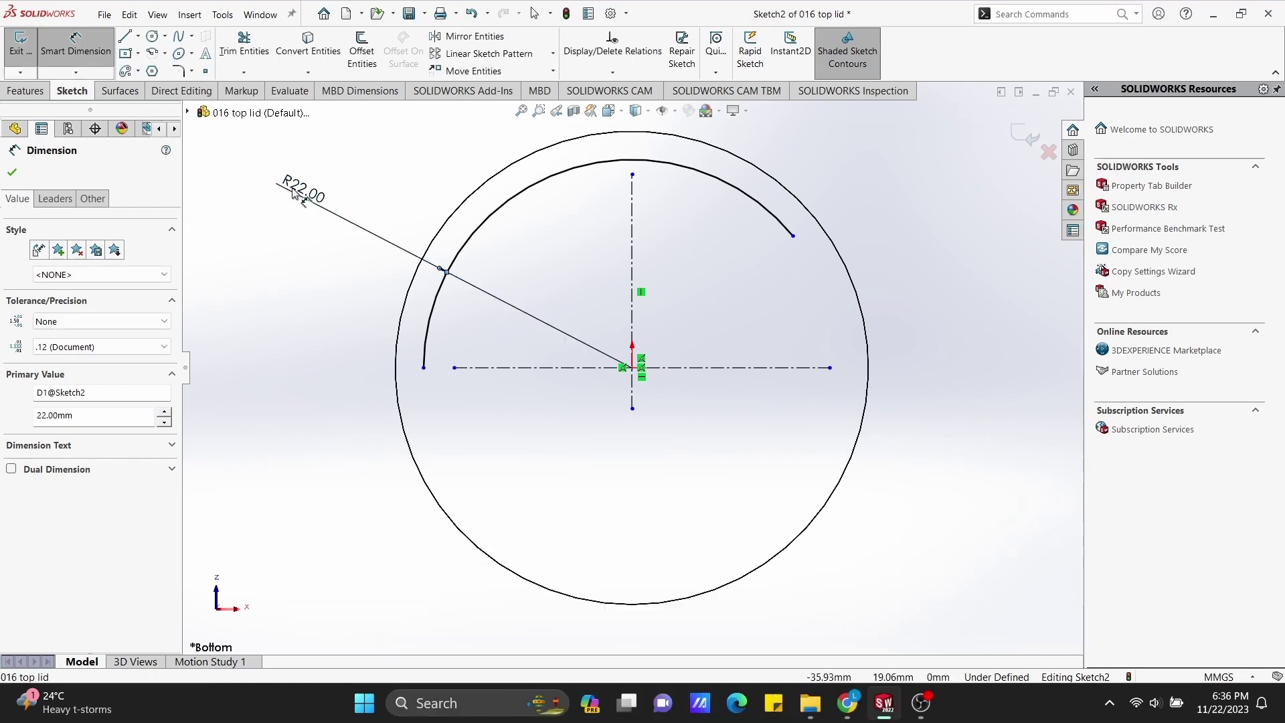
double_click(296, 190)
text(22.5)
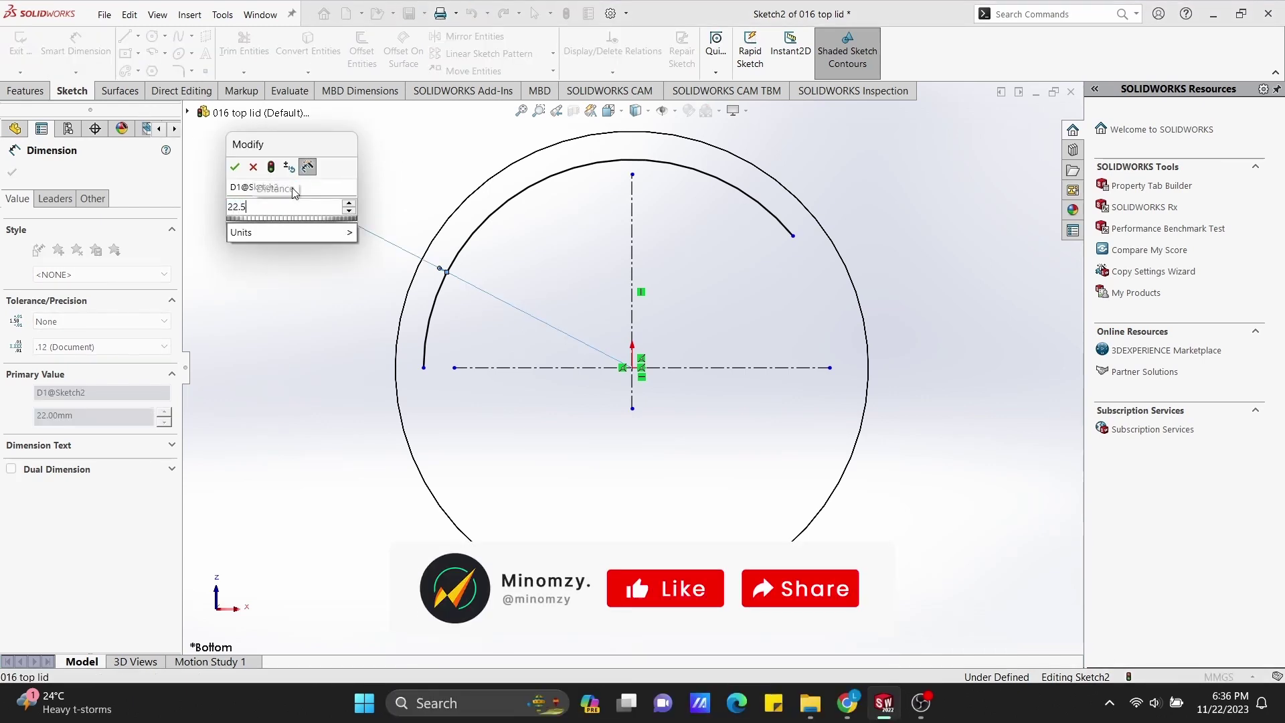
key(Return)
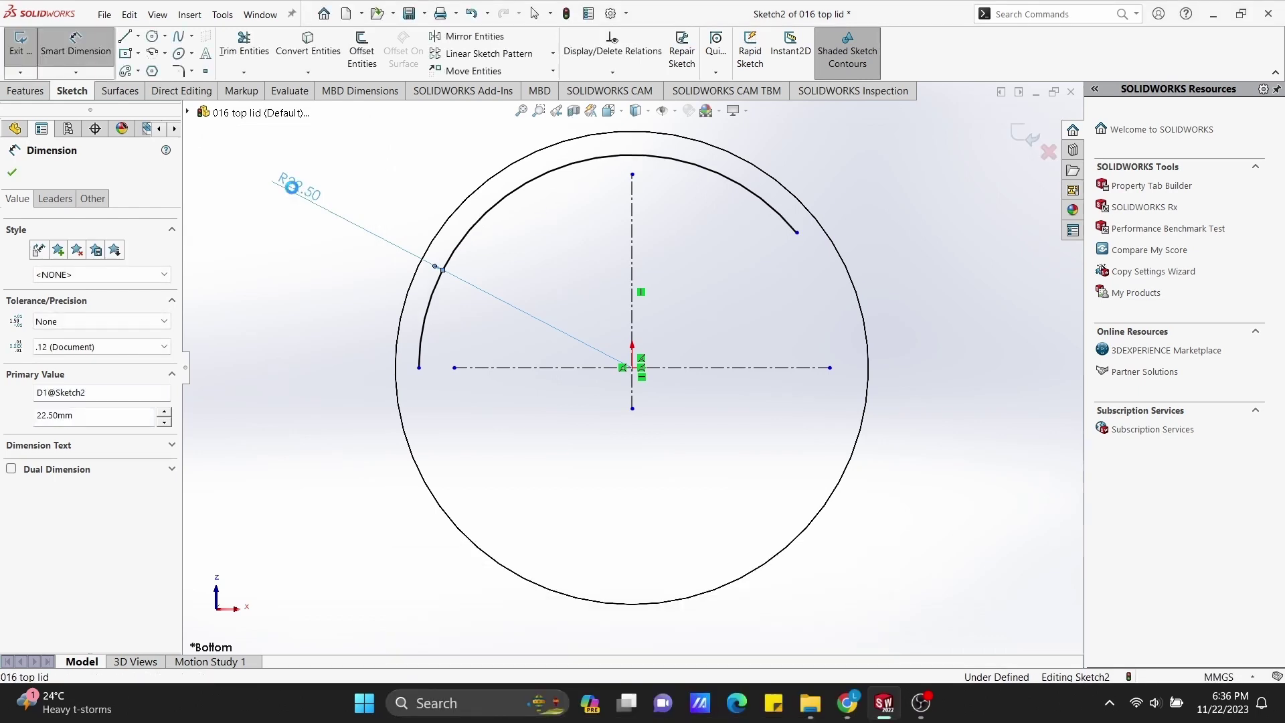
double_click(293, 190)
text(23)
key(Return)
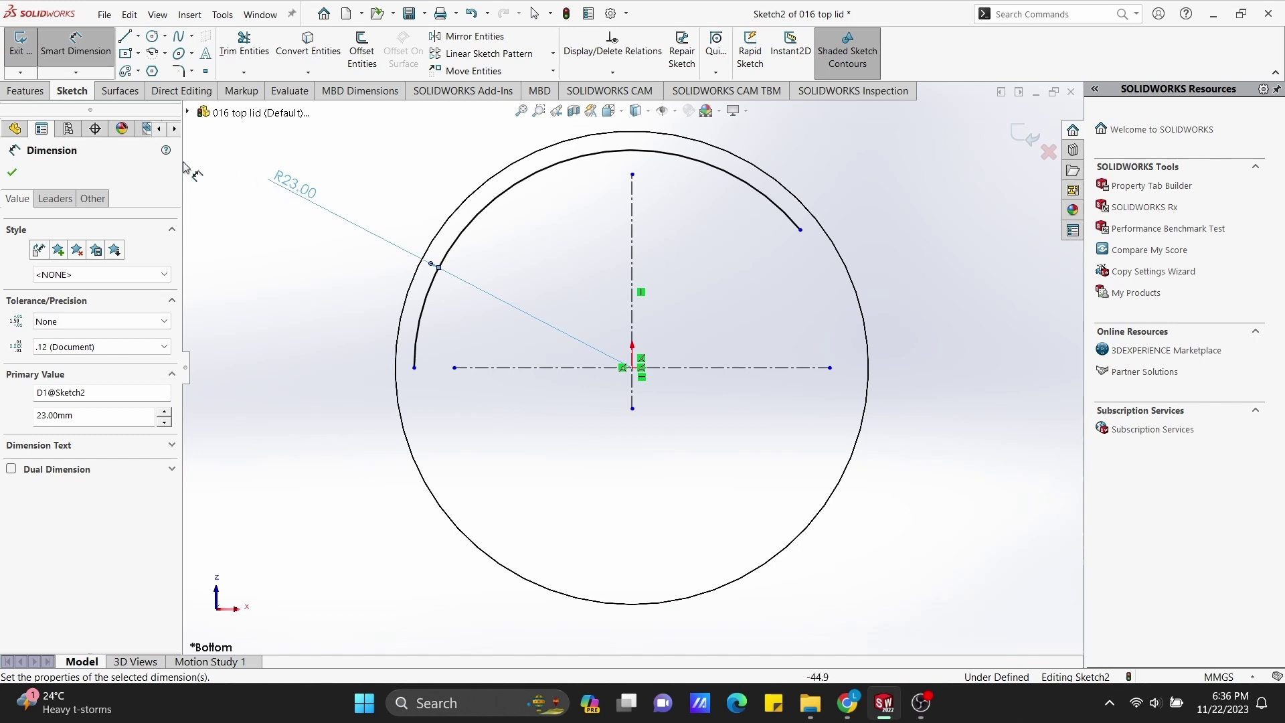
Begin endpoint-to-endpoint and arc dimensions, then cancel both.
click(413, 368)
click(799, 231)
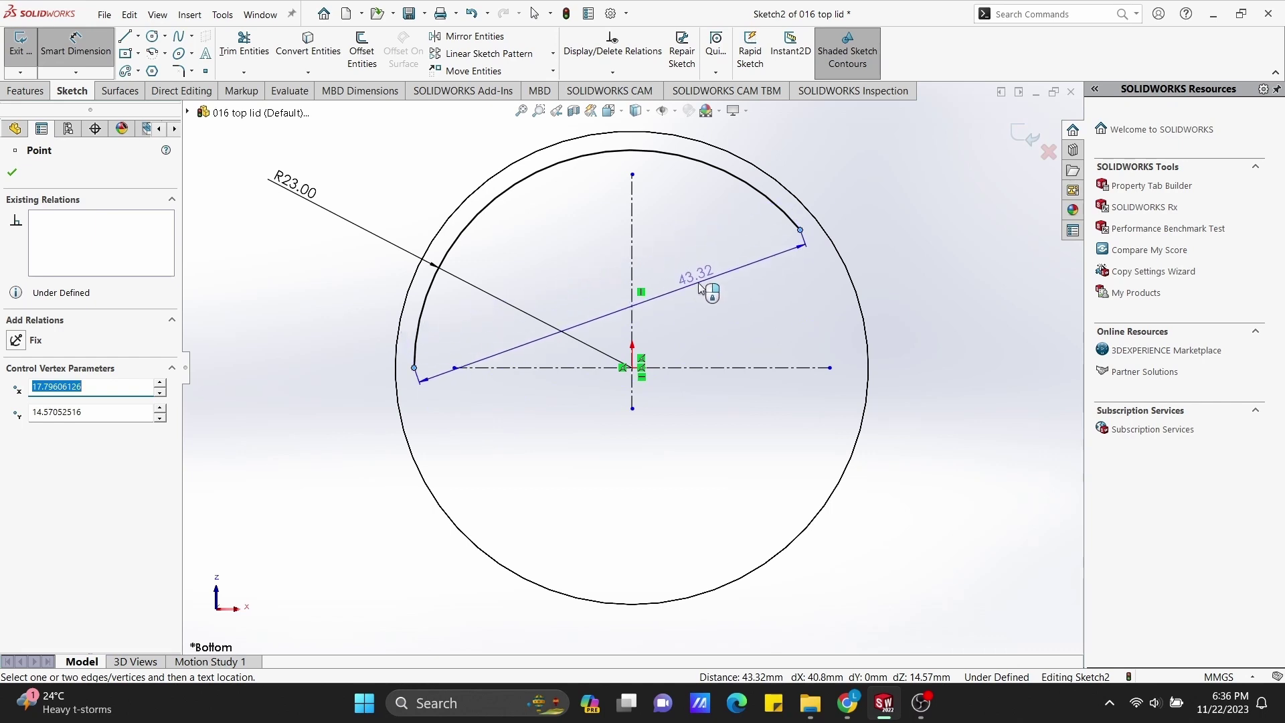
key(Escape)
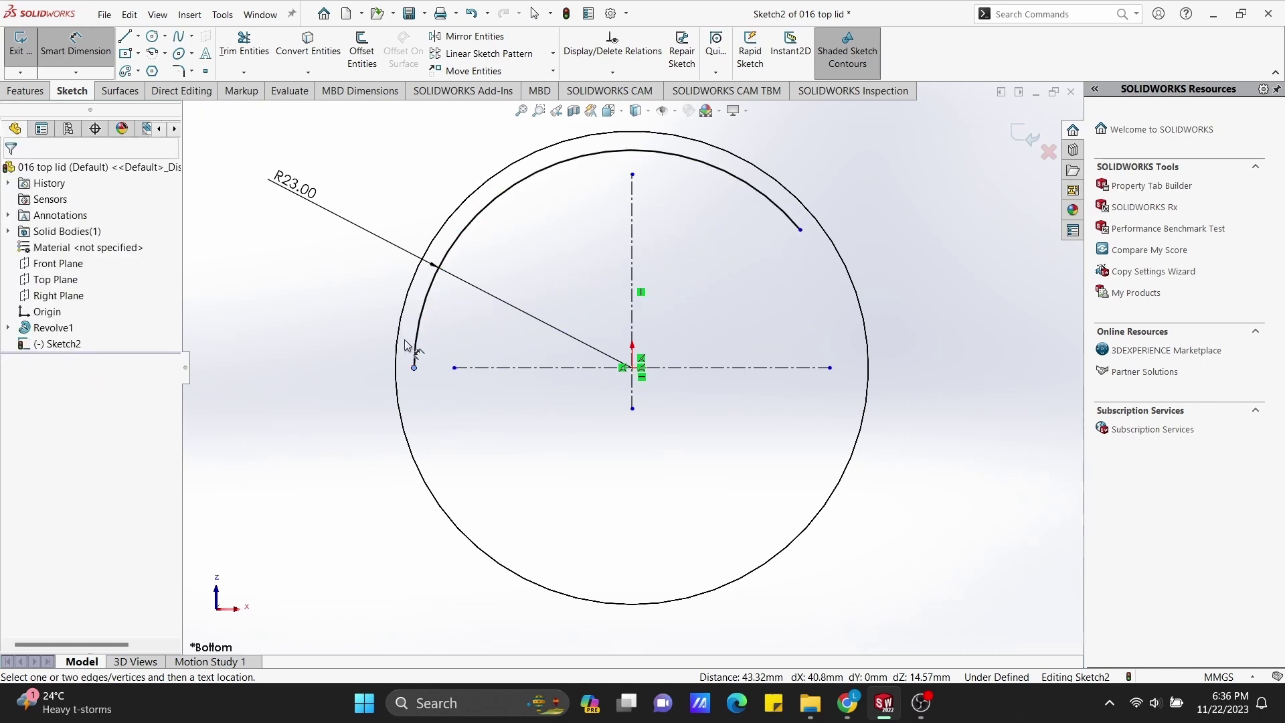
click(515, 188)
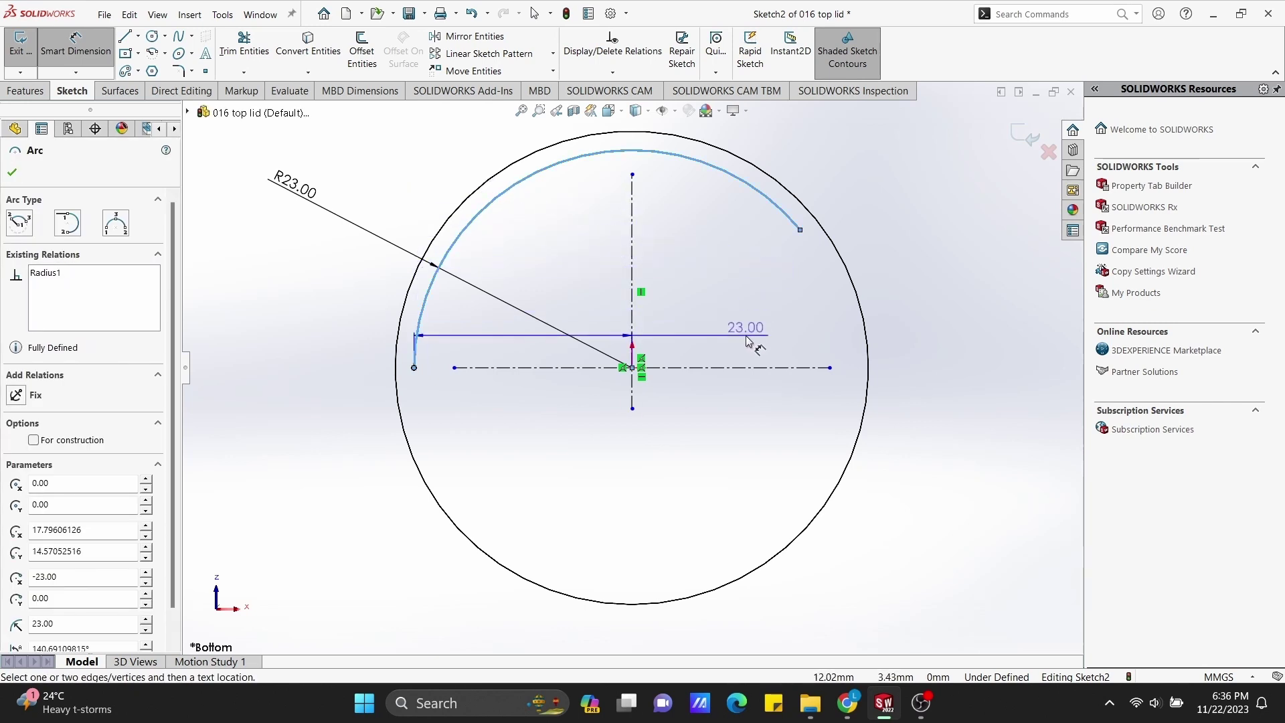
key(Escape)
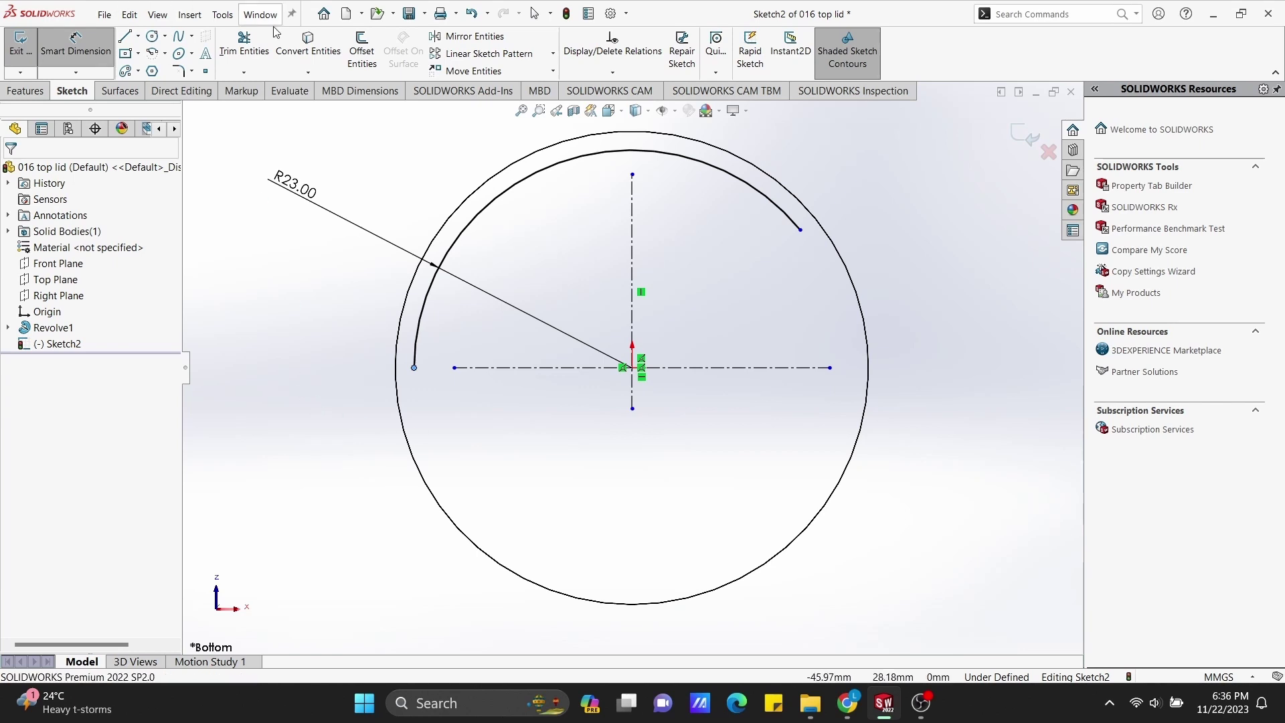
Mirror the R23 arc about the horizontal centreline, excluding the stray point, and exit the sketch.
click(468, 36)
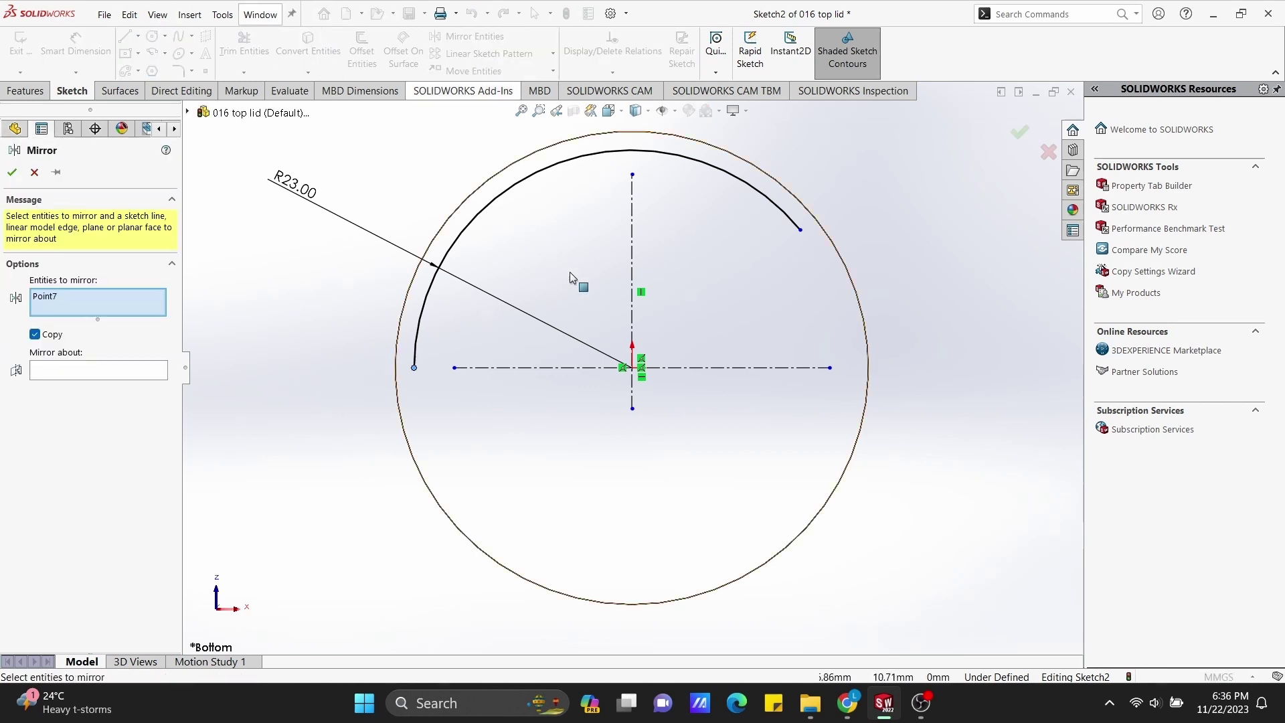
click(581, 156)
right_click(79, 297)
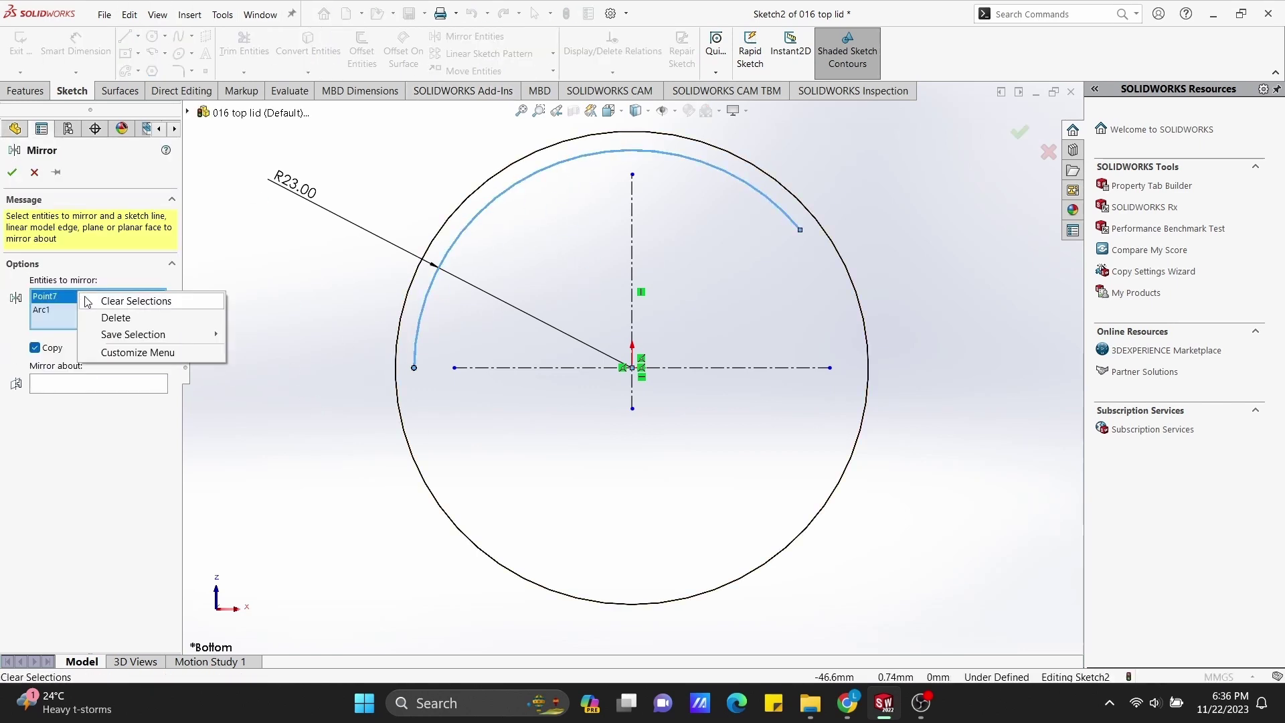
click(109, 316)
click(107, 372)
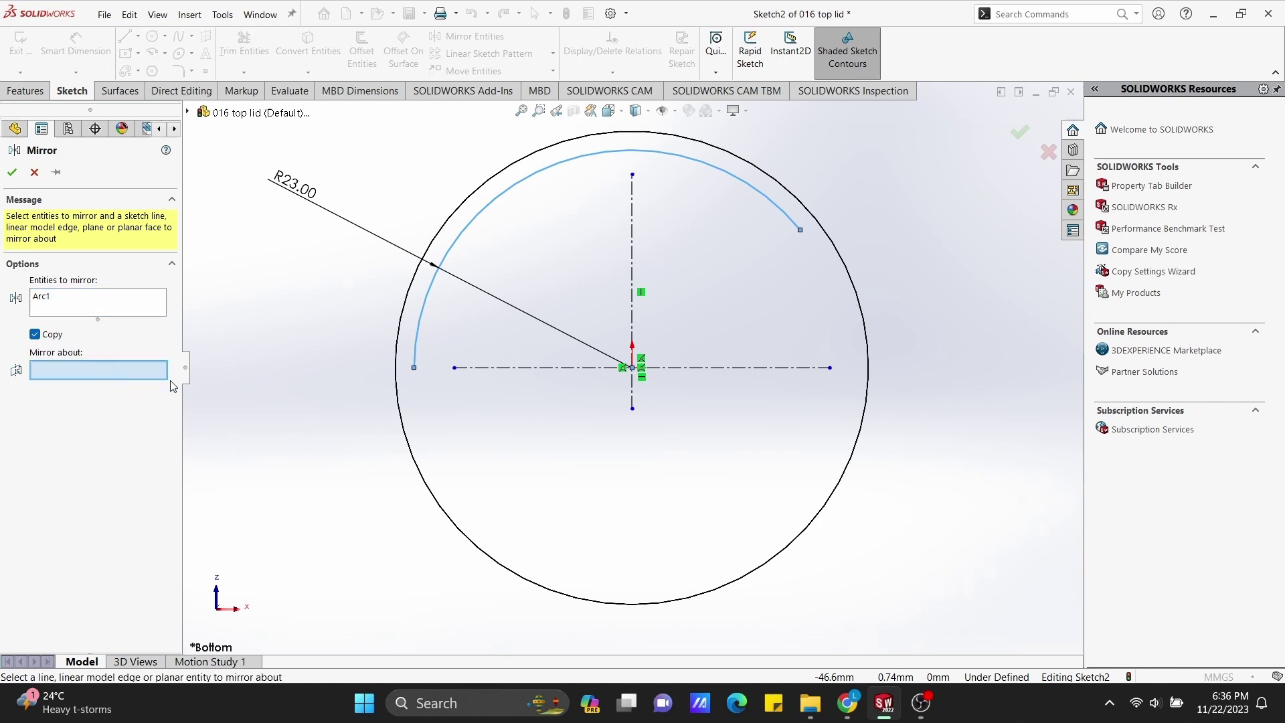
click(499, 369)
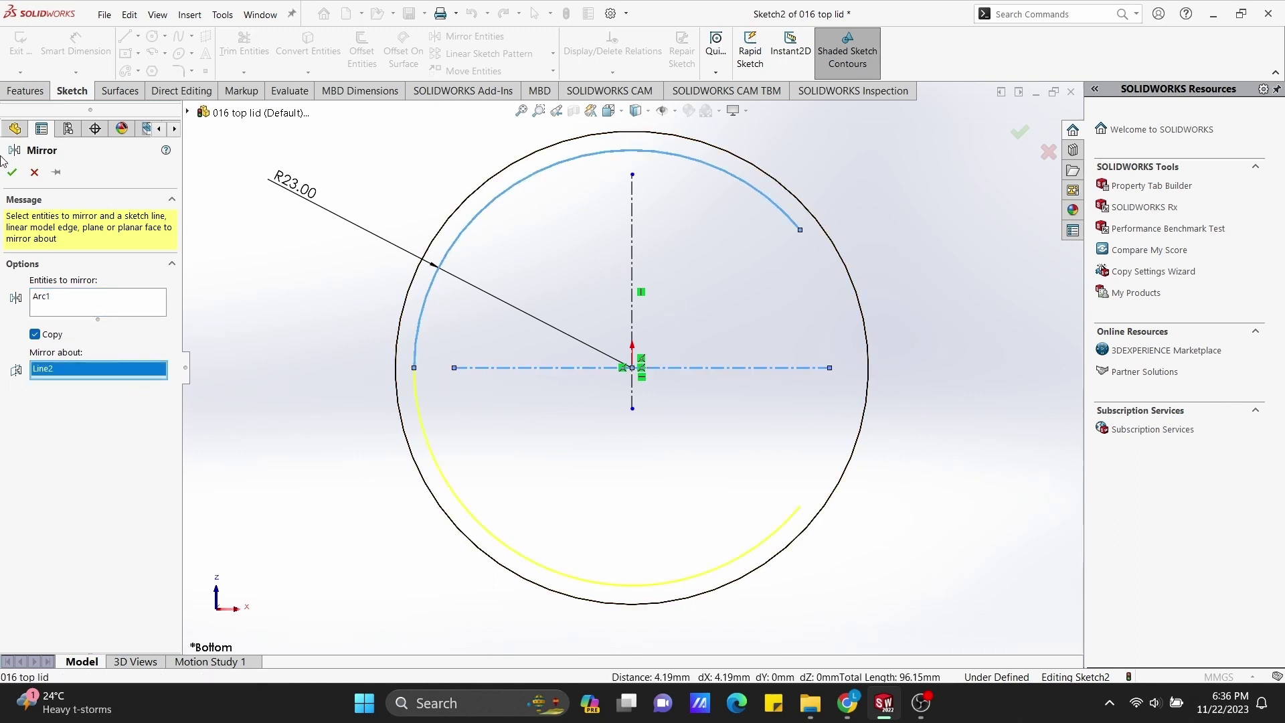
click(12, 172)
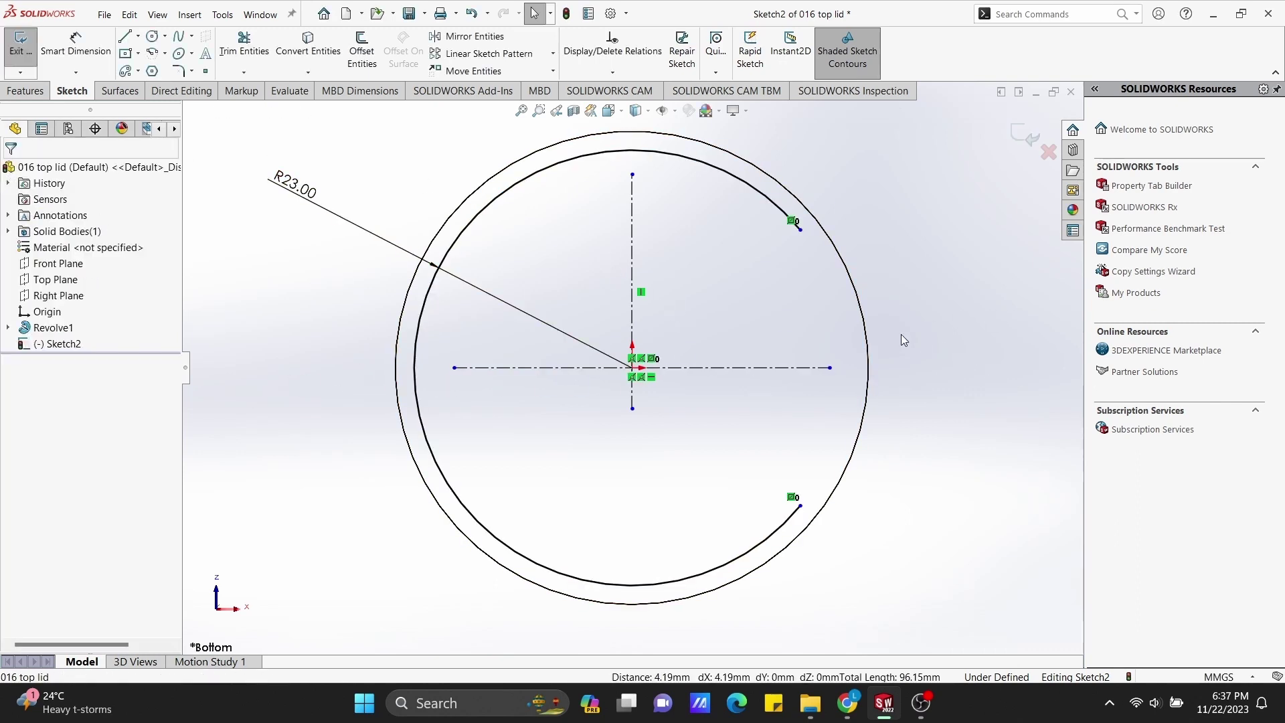
click(20, 41)
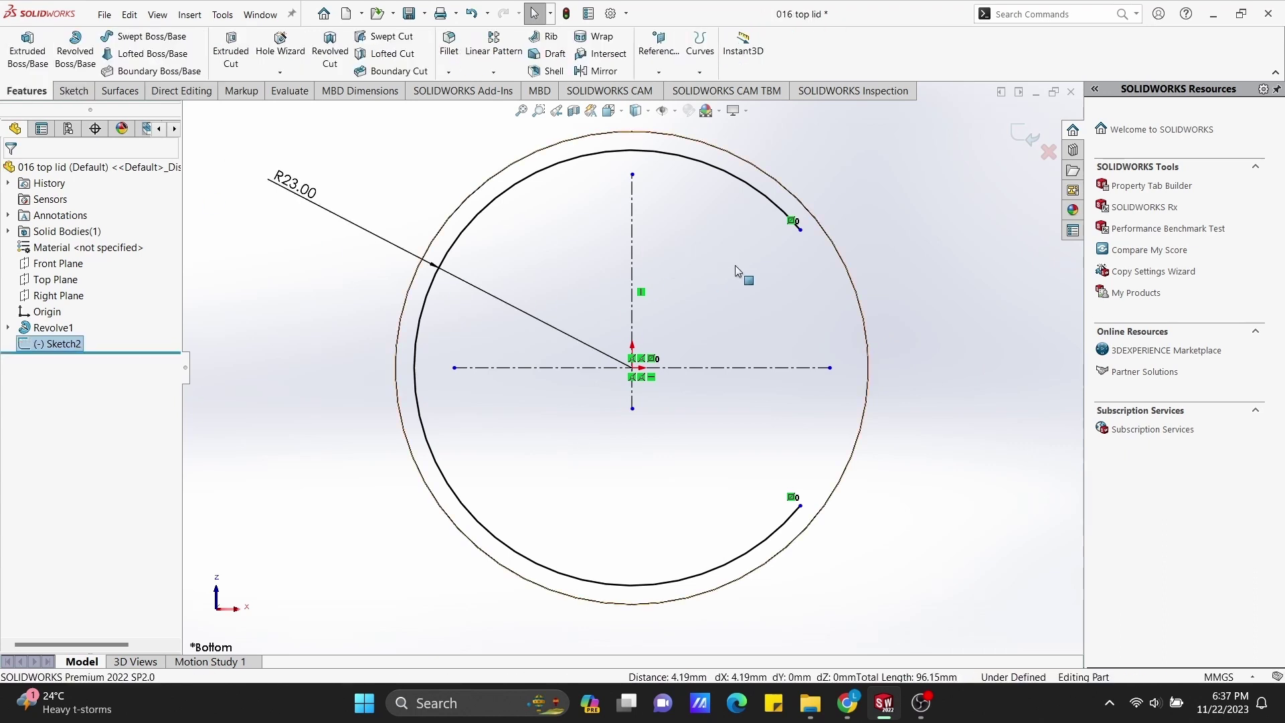
Discard the empty Front Plane sketch, then rebuild and save the lid.
mouse_move(852, 223)
middle_down()
mouse_move(798, 431)
mouse_move(717, 453)
mouse_move(611, 451)
mouse_move(703, 468)
mouse_move(657, 490)
mouse_move(617, 487)
mouse_move(637, 498)
mouse_move(628, 508)
mouse_move(627, 273)
mouse_move(633, 218)
mouse_move(645, 227)
mouse_move(622, 189)
mouse_move(583, 461)
mouse_move(611, 339)
mouse_move(597, 484)
mouse_move(633, 431)
middle_up()
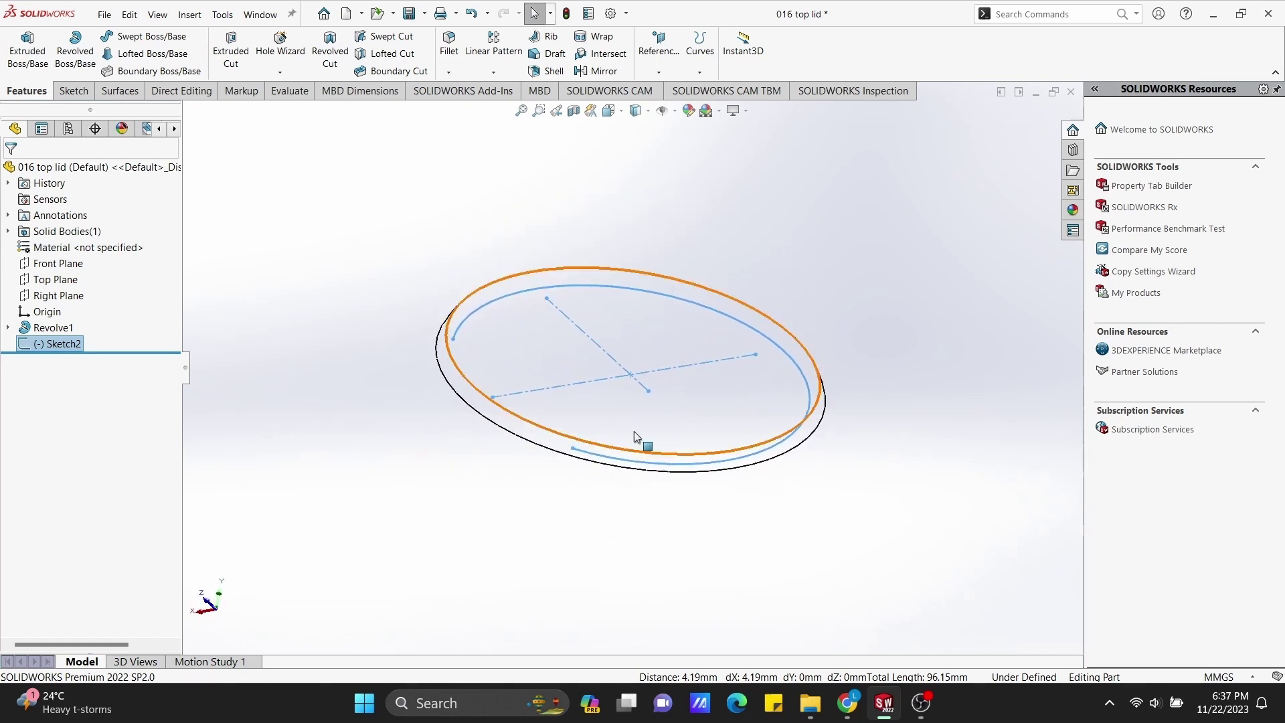
click(76, 269)
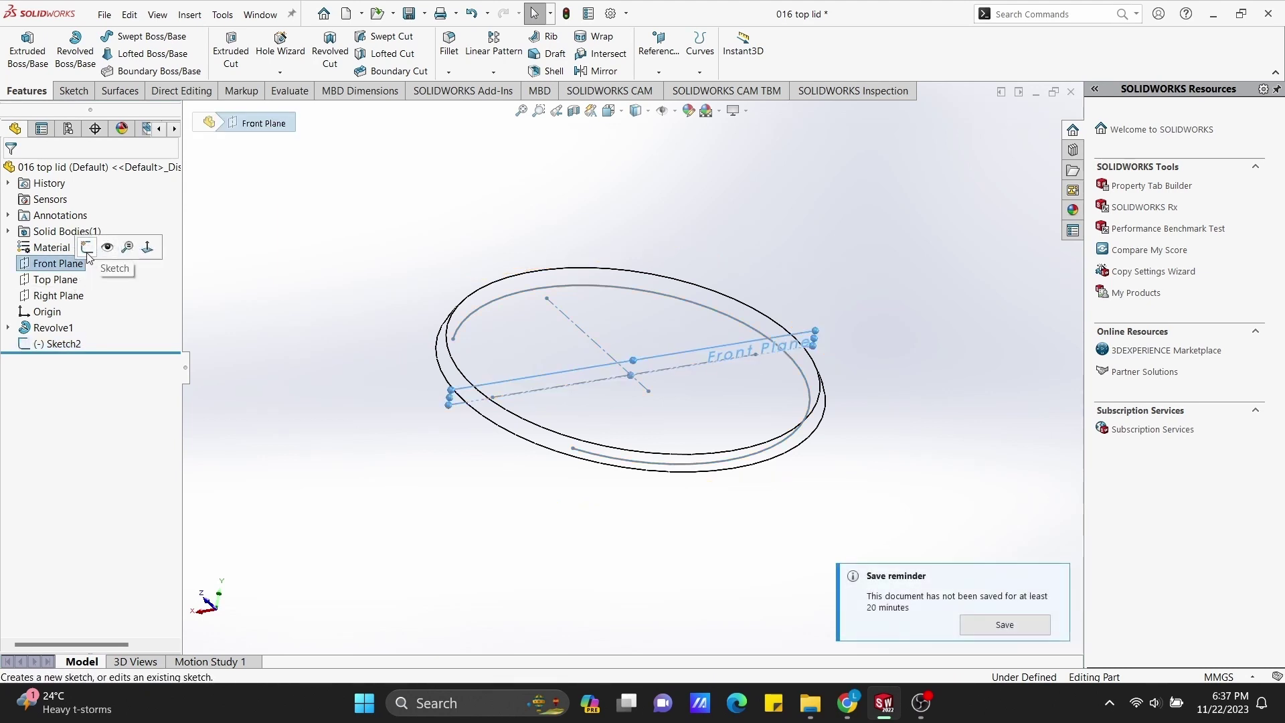
click(88, 253)
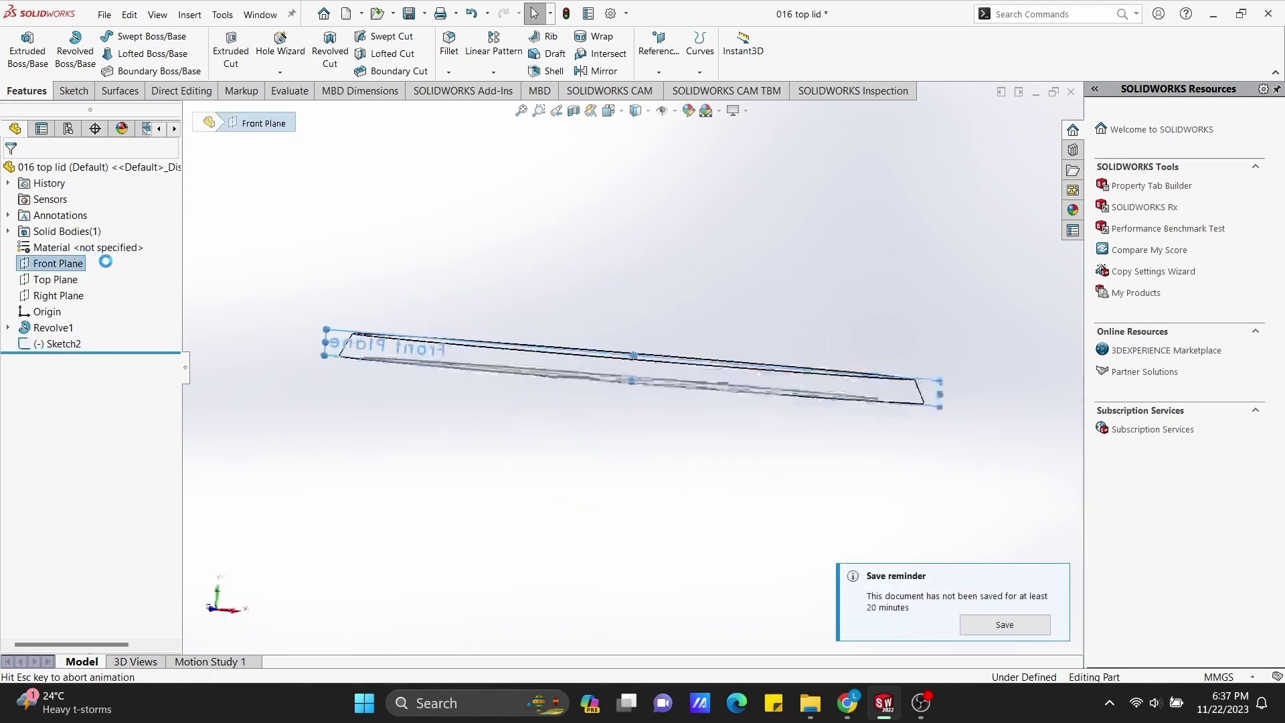
click(1016, 631)
click(690, 372)
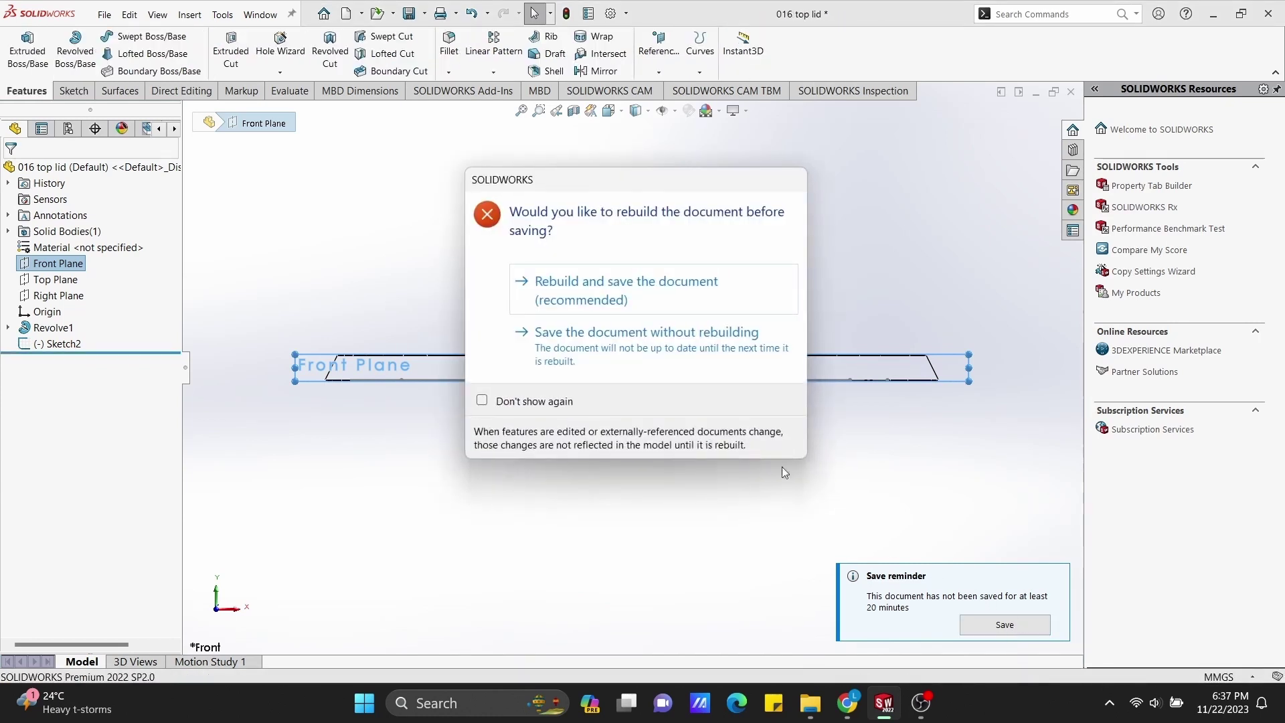
click(709, 285)
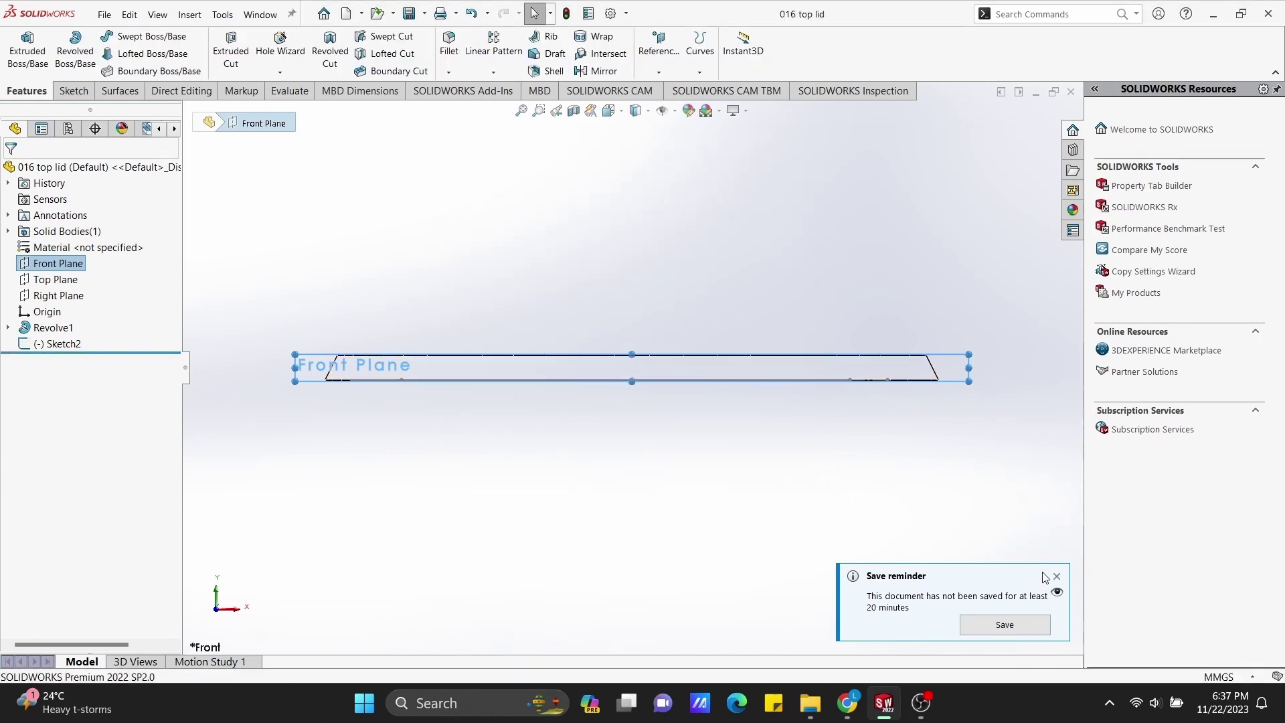
click(1057, 576)
Zoom out and view the lid straight on from the Front Plane.
scroll(468, 364, down, 2)
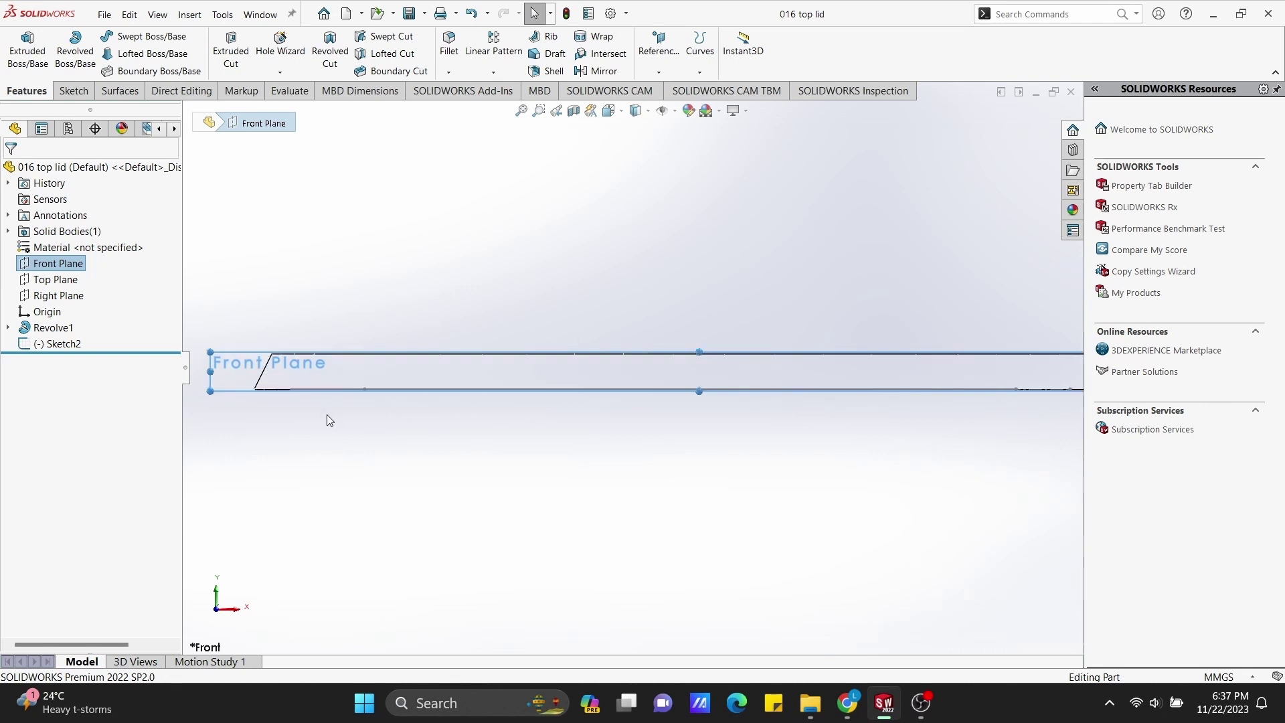
middle_drag(456, 407, 454, 418)
scroll(401, 395, down, 1)
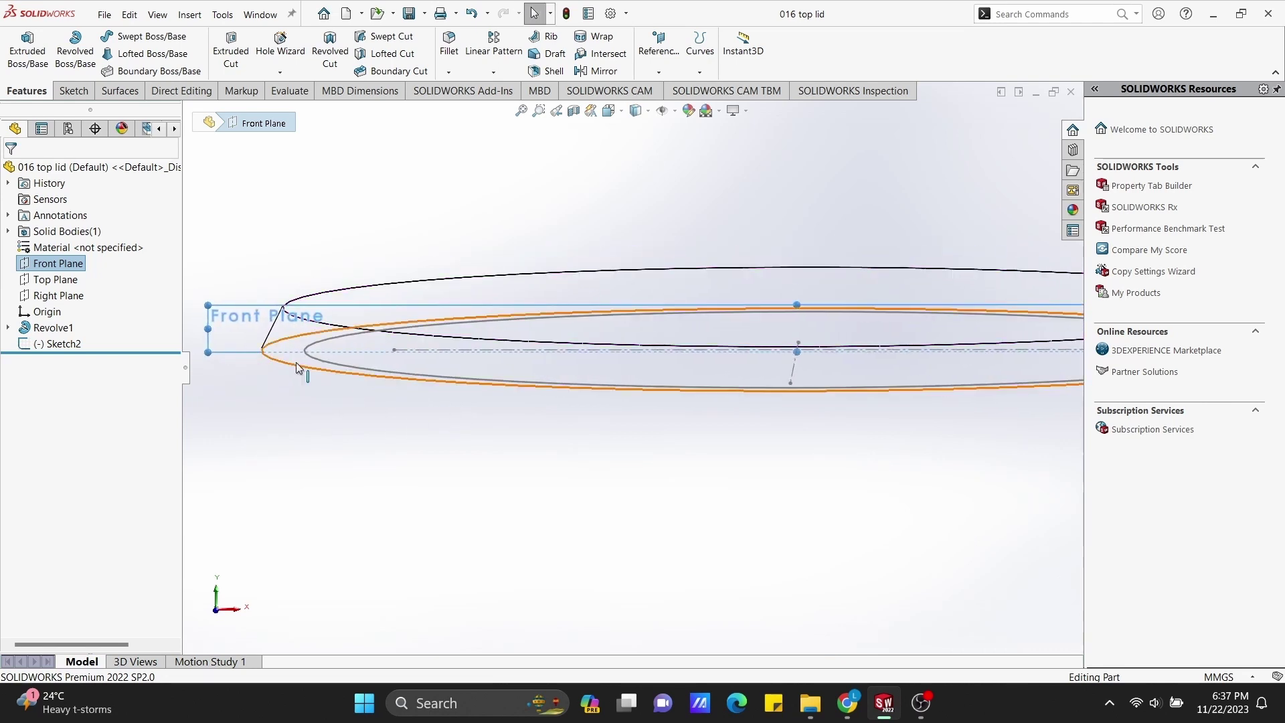
scroll(327, 365, down, 2)
scroll(327, 365, down, 2)
scroll(469, 358, down, 2)
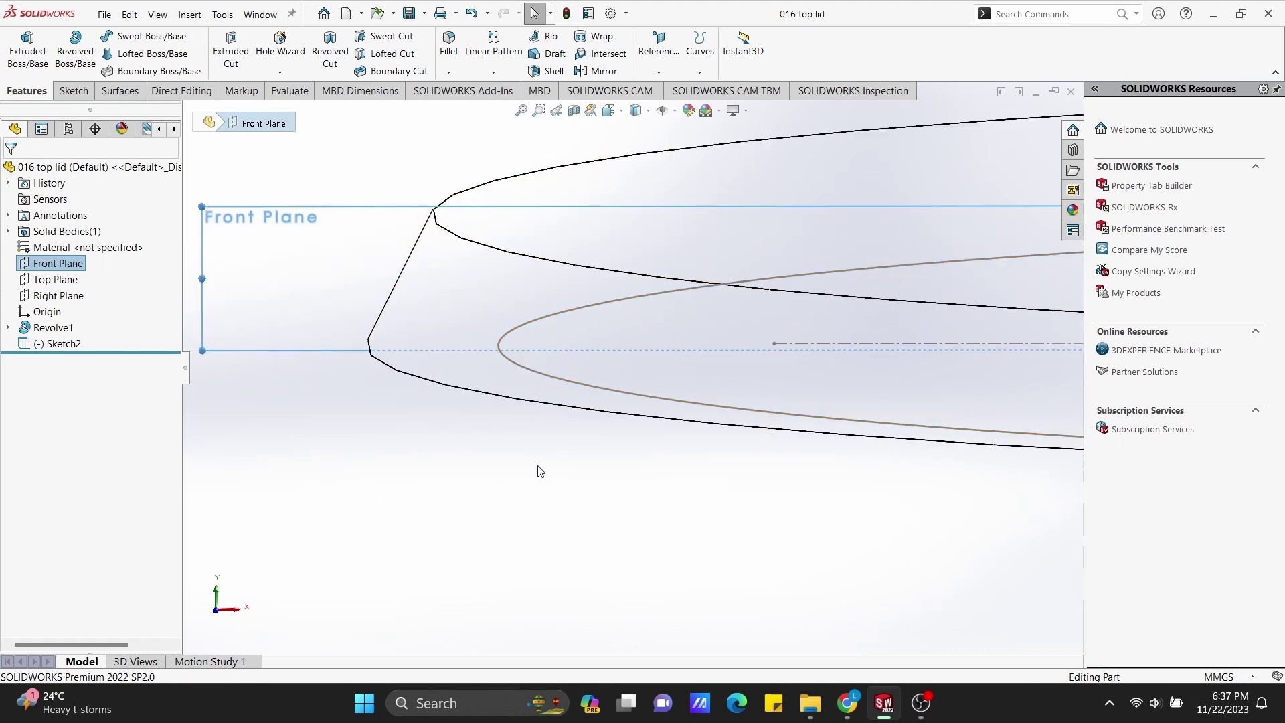
key(ctrl+8)
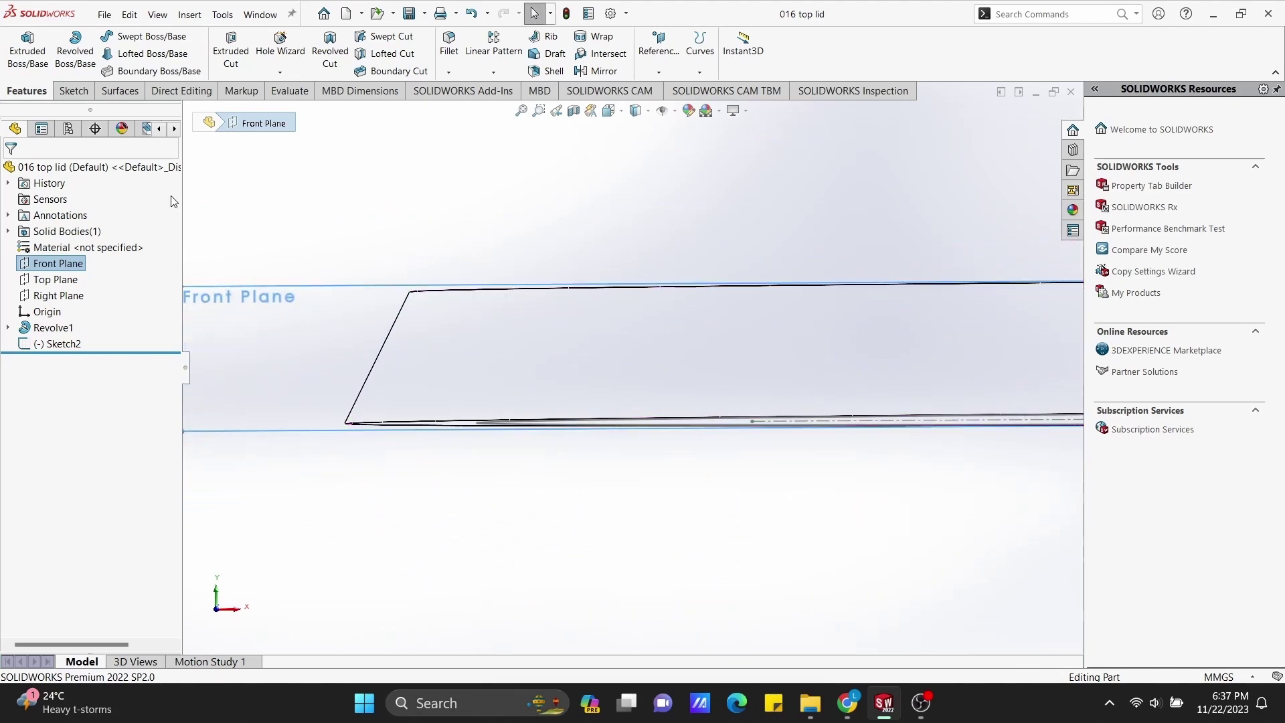
click(93, 59)
right_click(59, 263)
Start a Front Plane sketch and draw a vertical centerline down from the groove edge.
click(67, 249)
scroll(365, 412, down, 2)
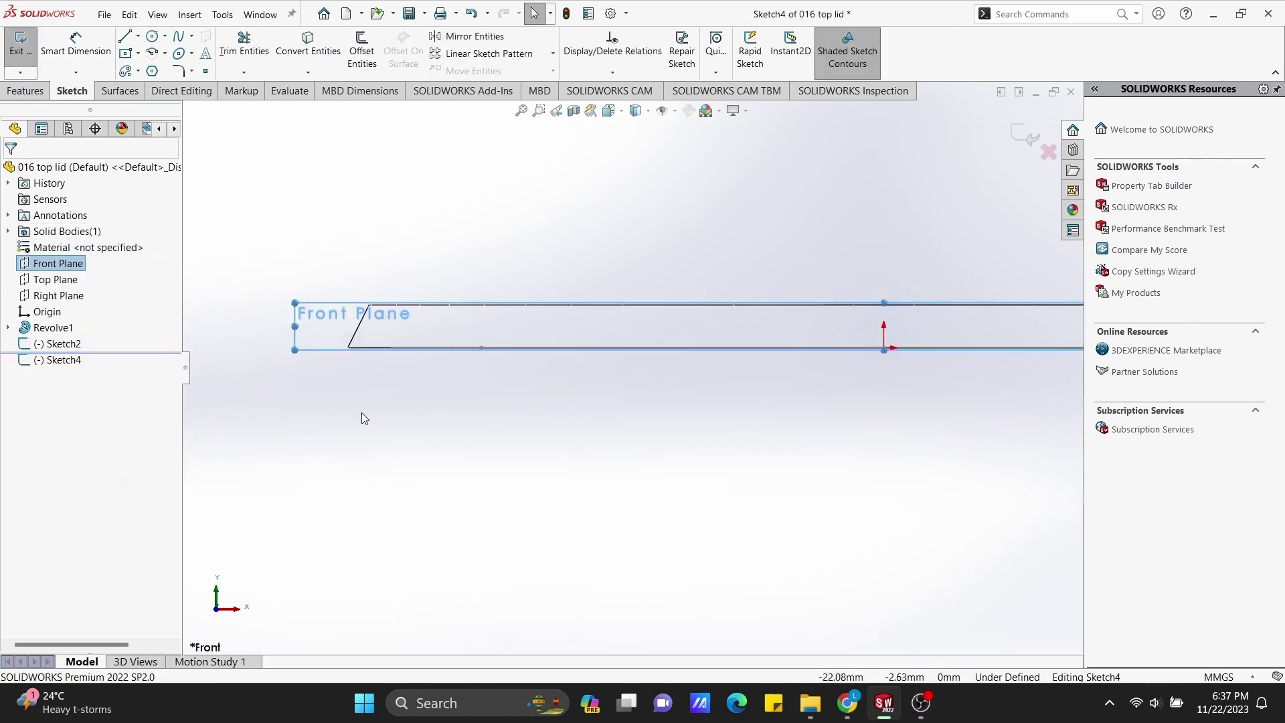
scroll(362, 412, down, 1)
scroll(443, 330, down, 2)
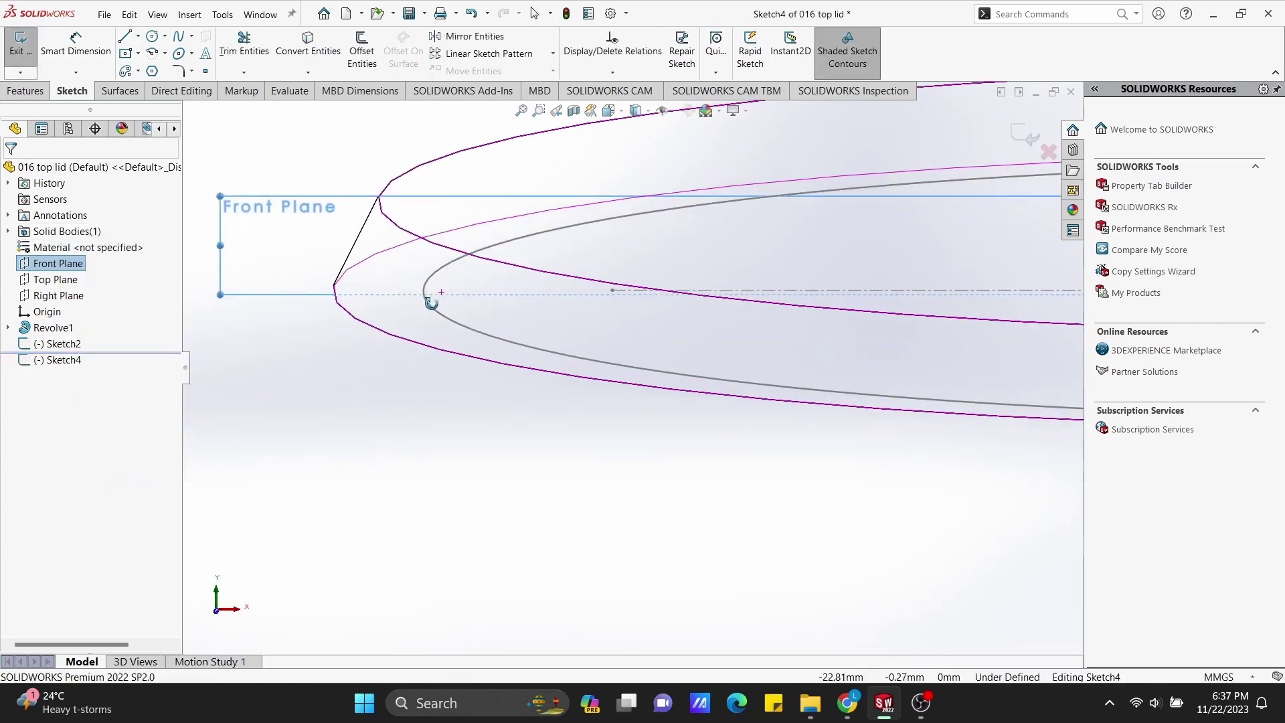
click(137, 36)
click(155, 72)
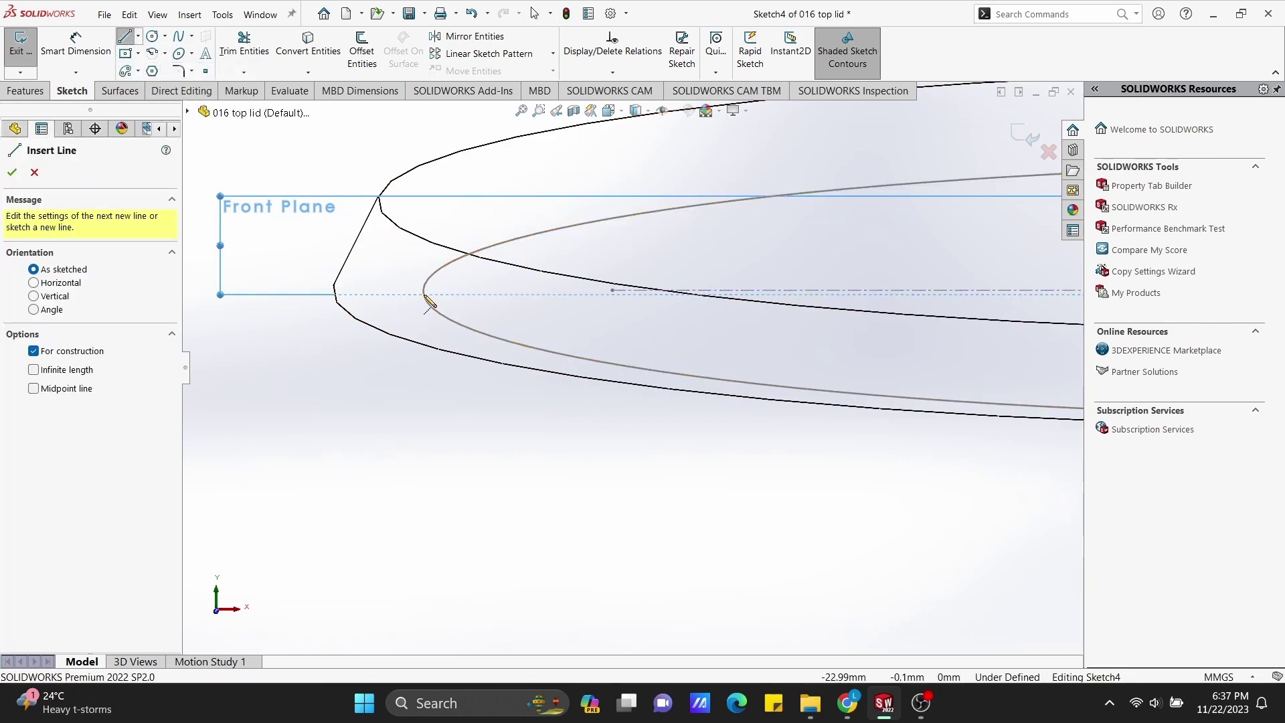
click(445, 291)
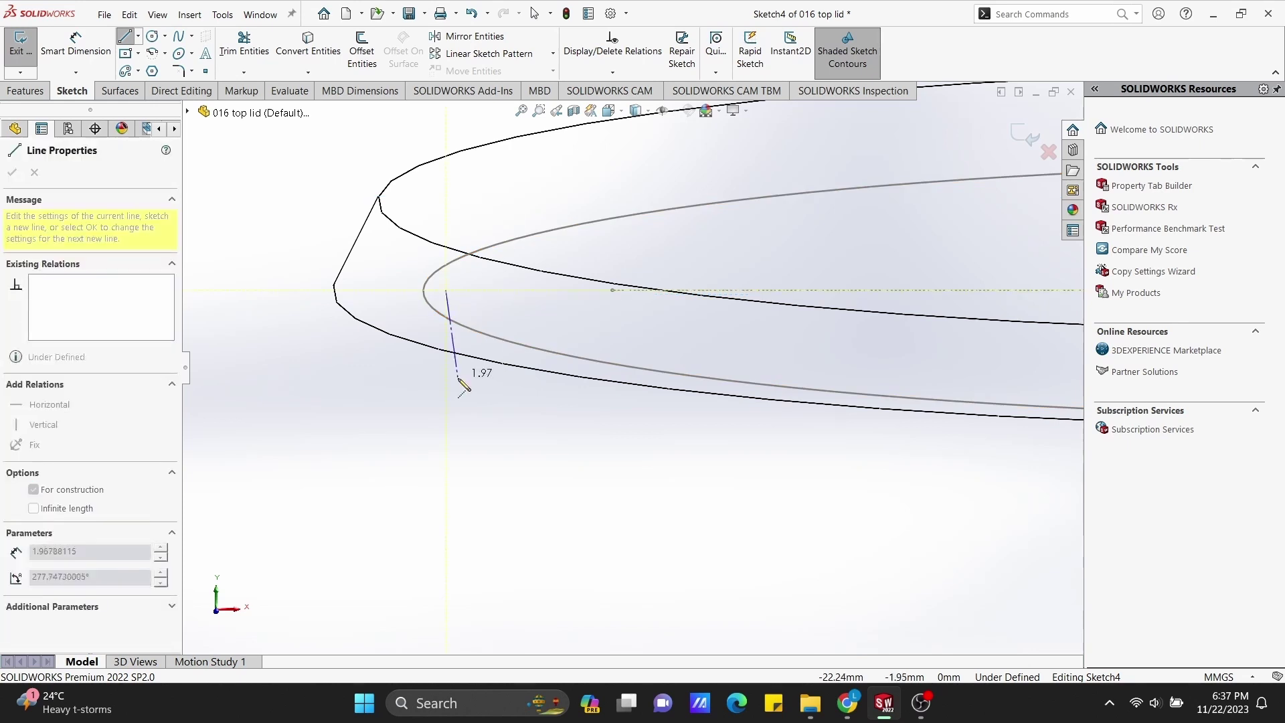
click(447, 423)
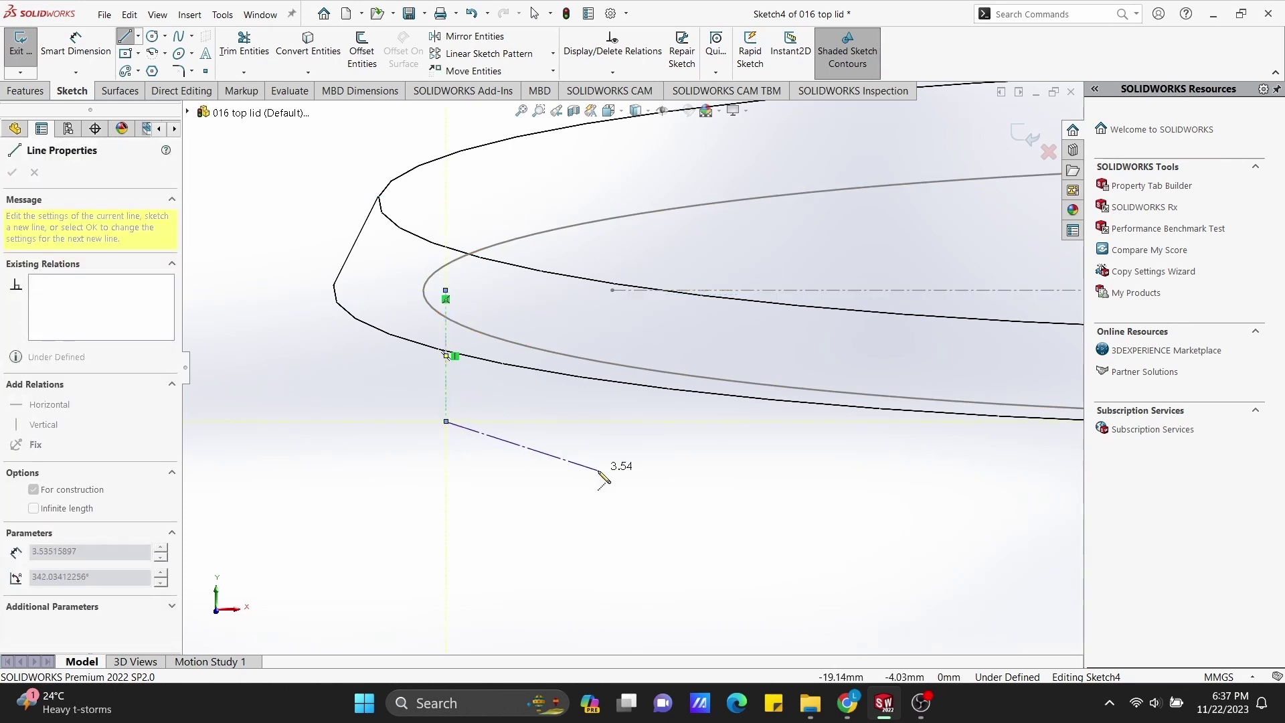
key(Escape)
key(Escape)
Pierce the centerline's top endpoint to the Sketch2 rim arc, then view the sketch from the front.
click(445, 289)
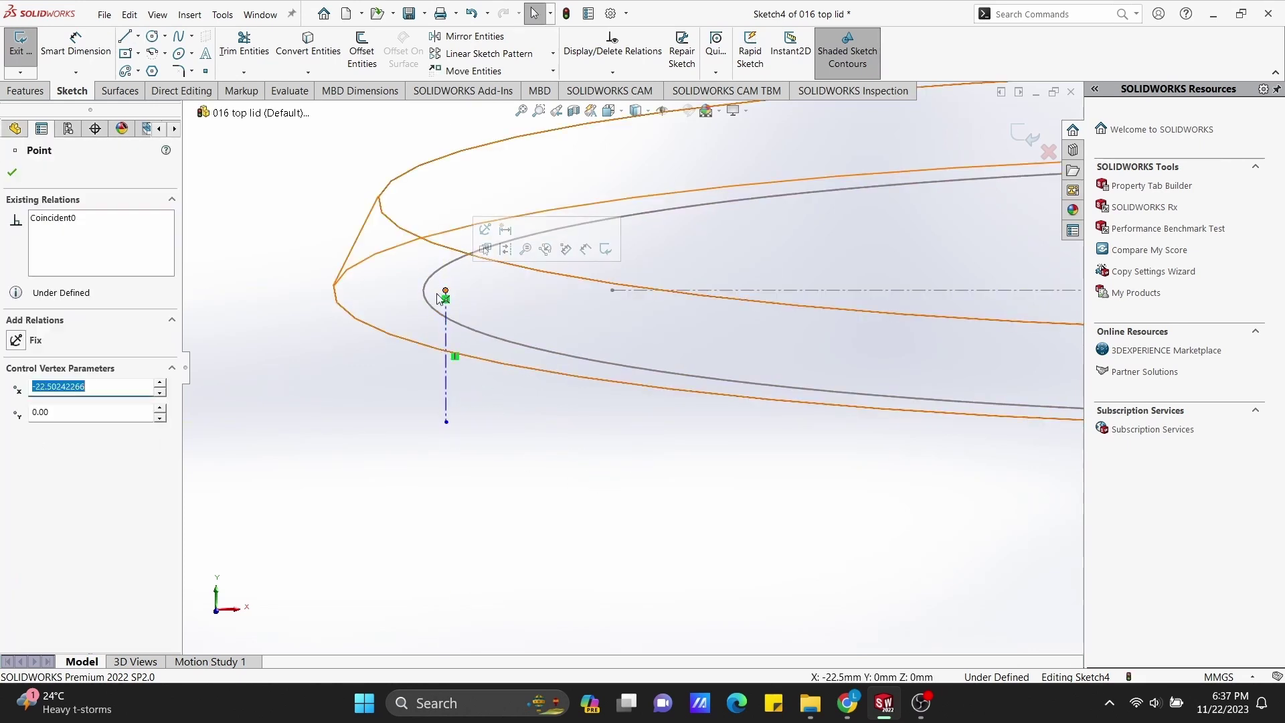
ctrl+click(424, 293)
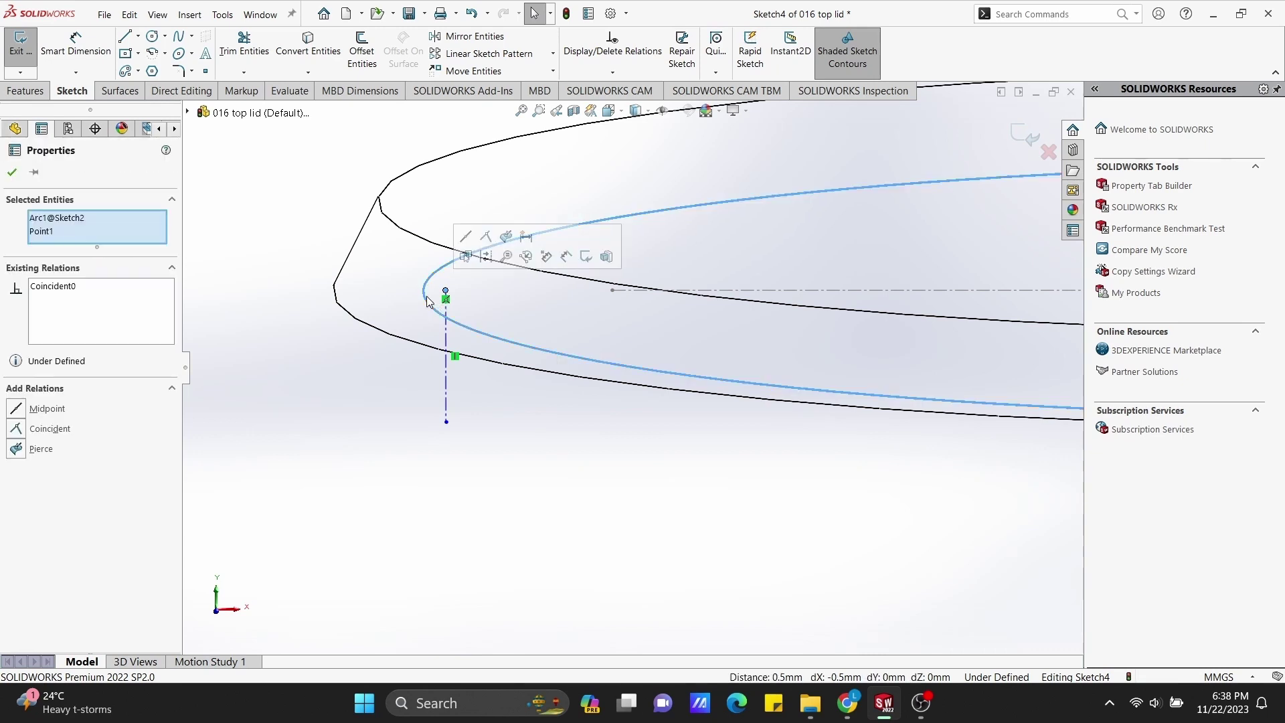
click(16, 450)
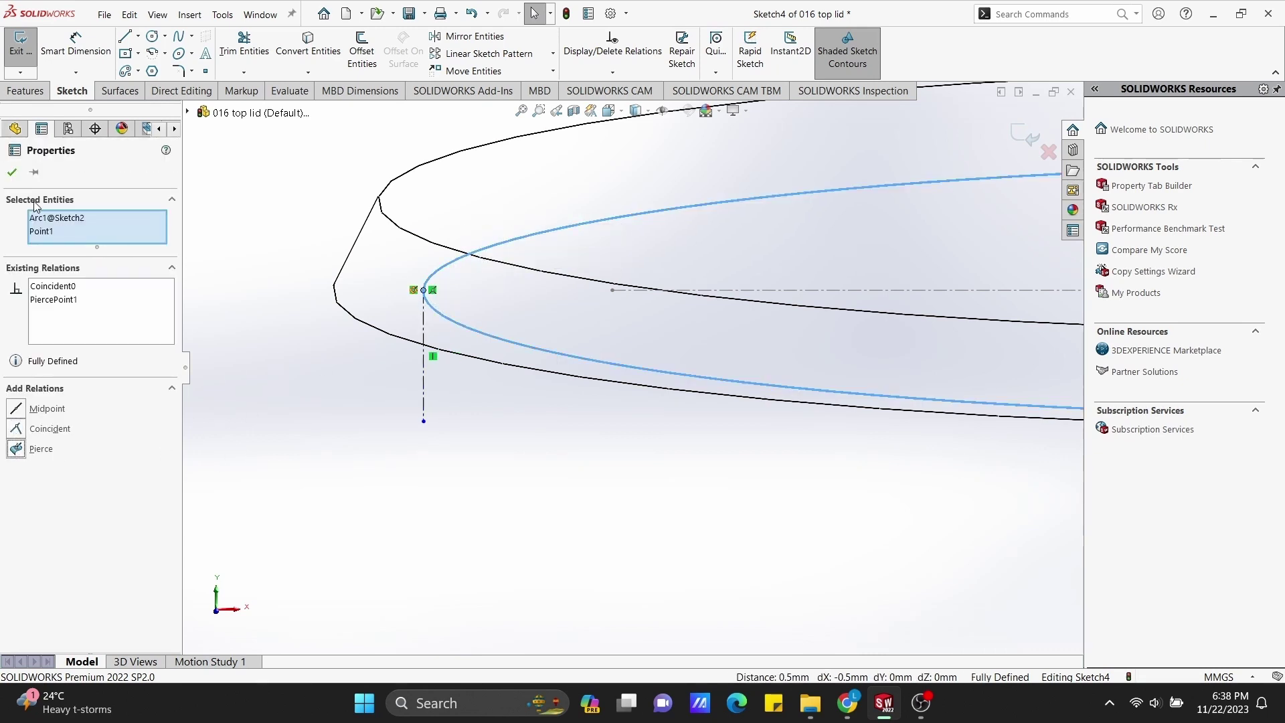
click(12, 172)
middle_drag(468, 420, 471, 393)
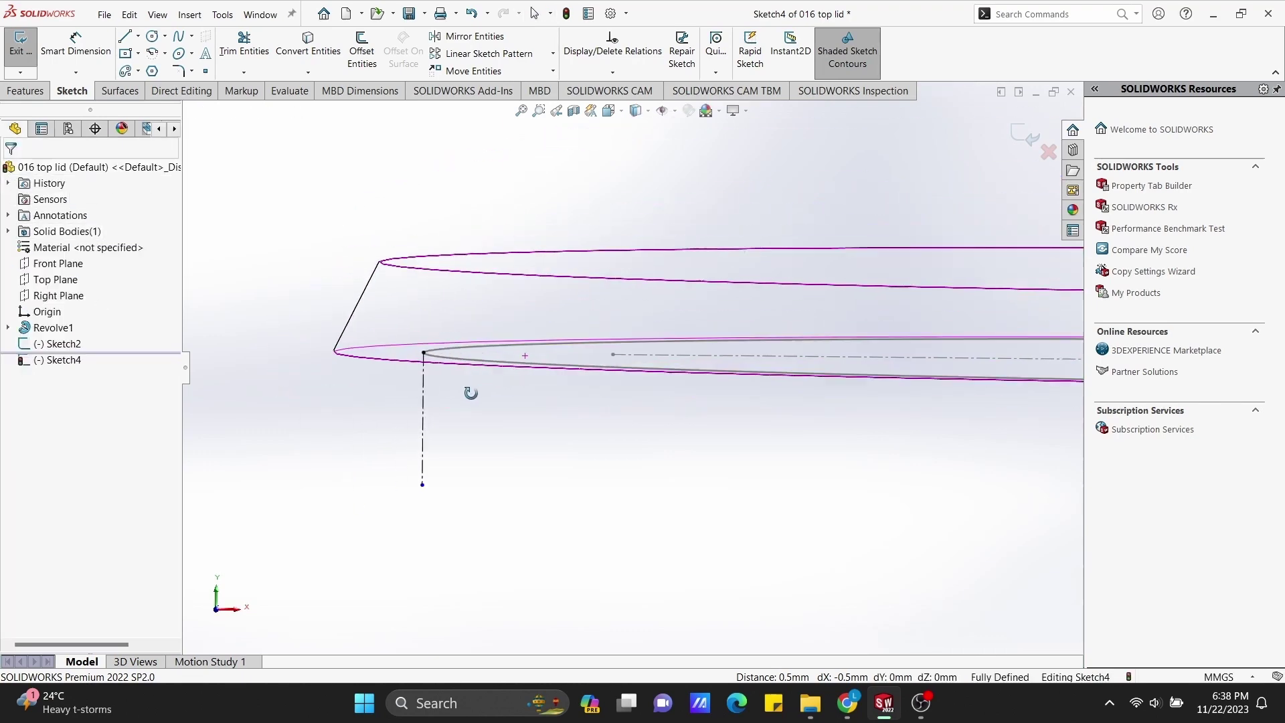
click(608, 111)
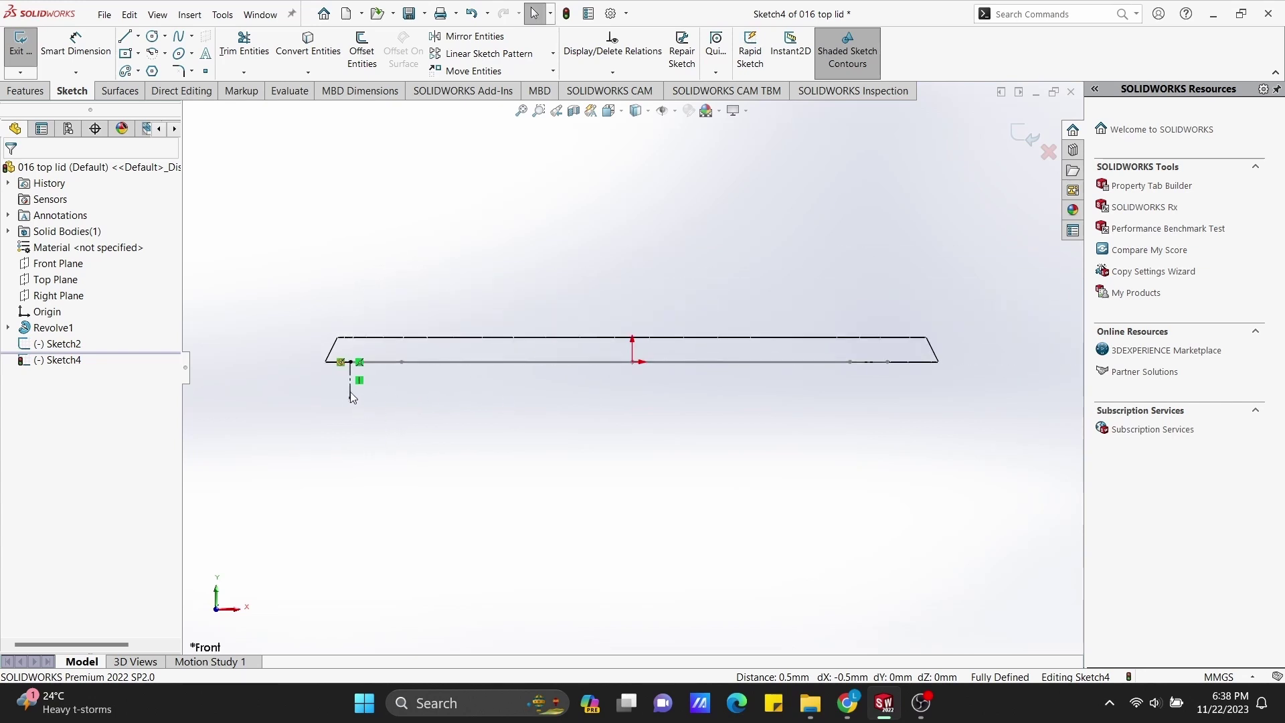
scroll(425, 362, down, 2)
scroll(426, 361, down, 3)
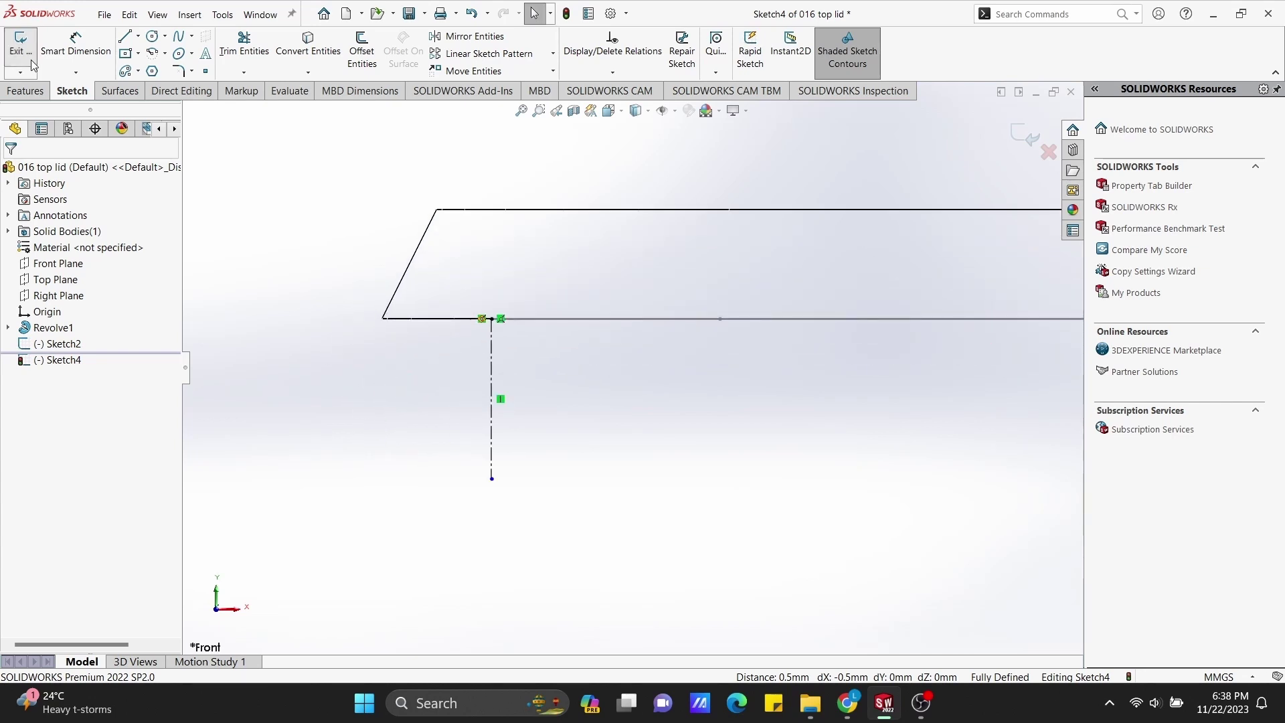
click(137, 53)
Draw a center rectangle centred on the vertical centerline.
click(143, 70)
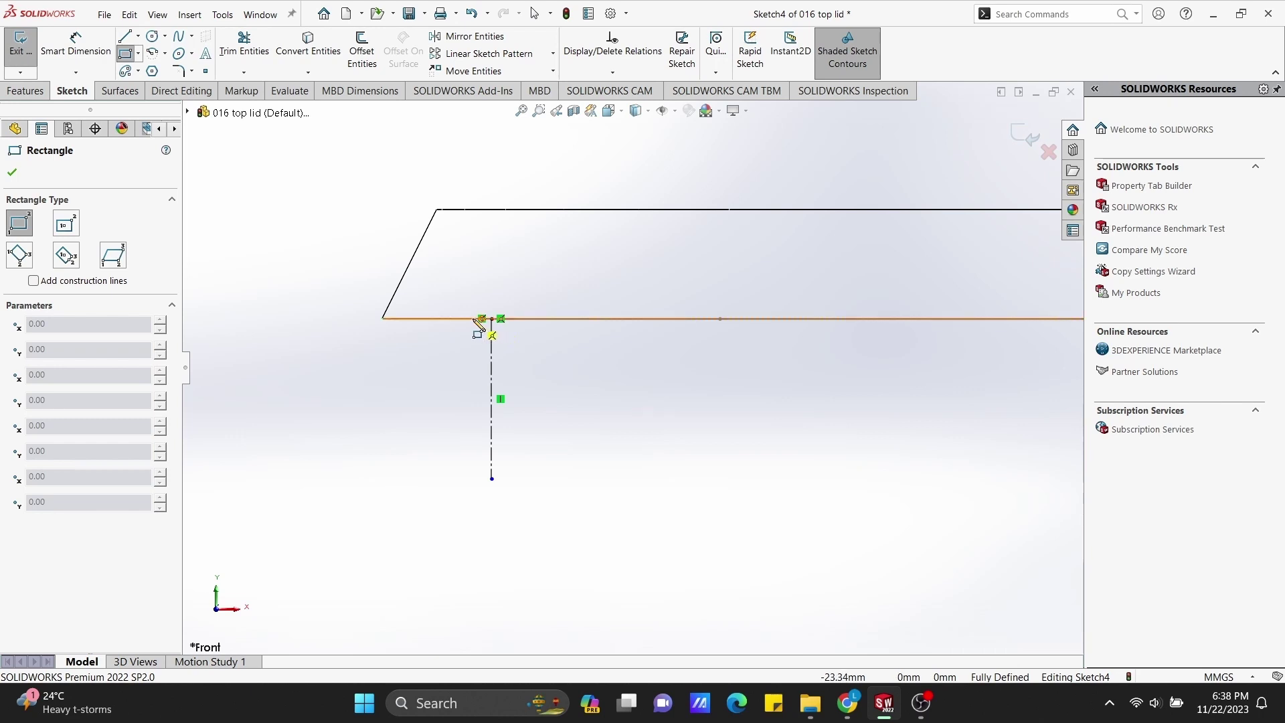
click(472, 320)
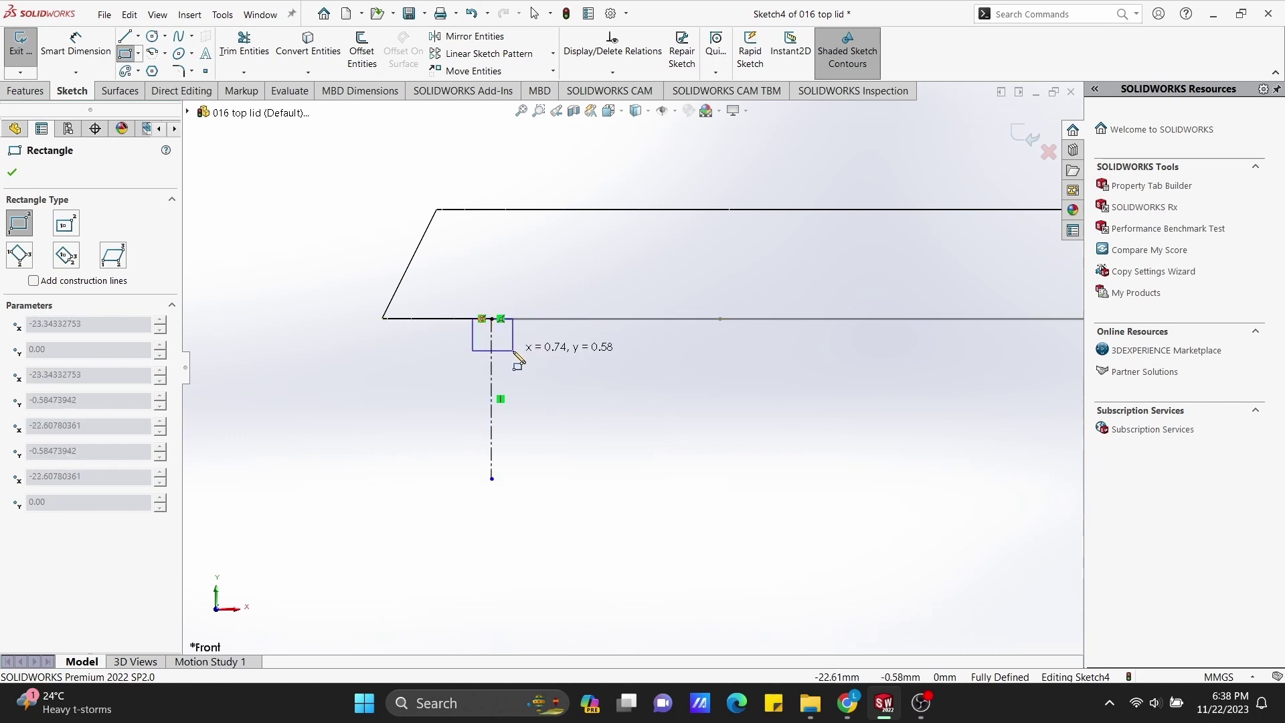
key(Escape)
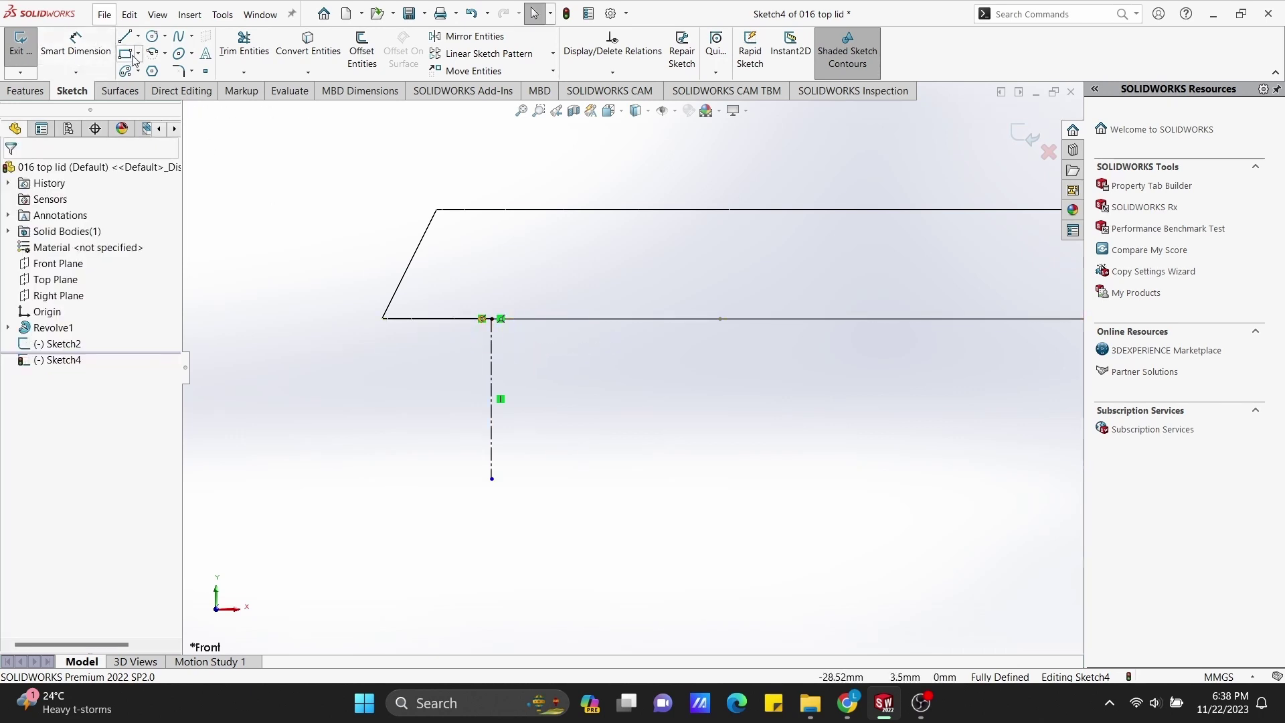
click(132, 57)
click(161, 83)
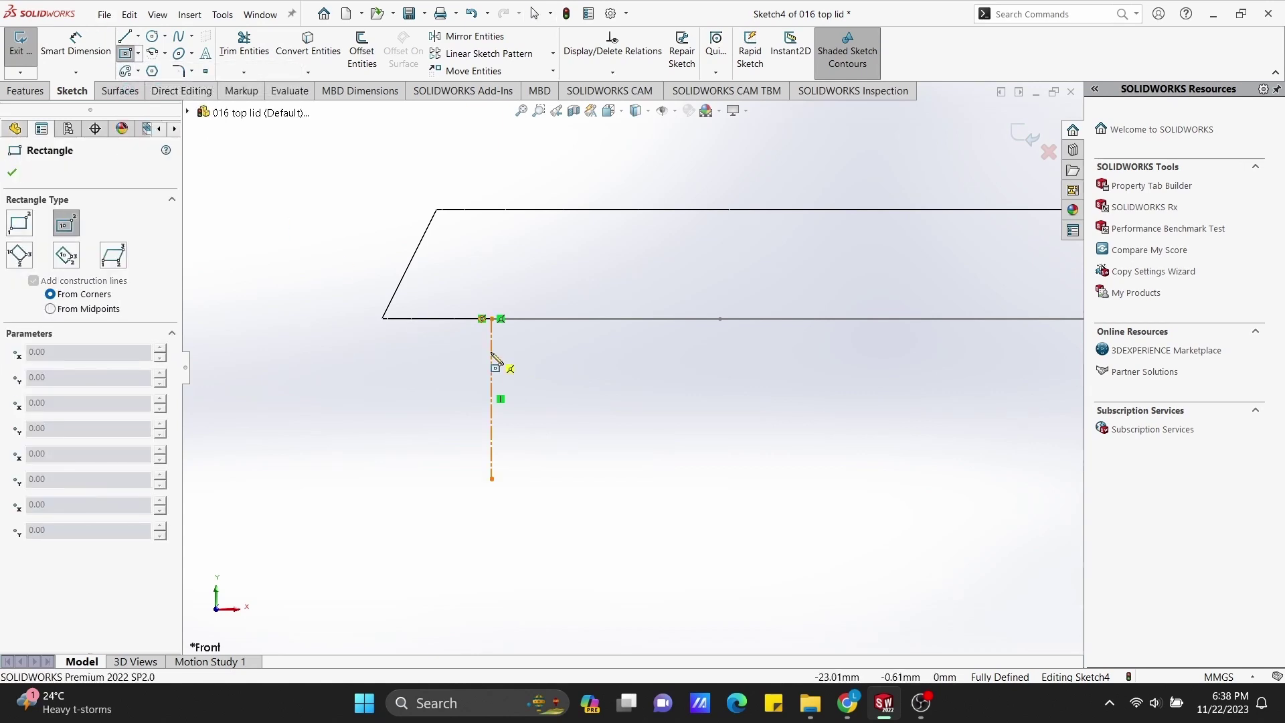
click(492, 352)
click(512, 367)
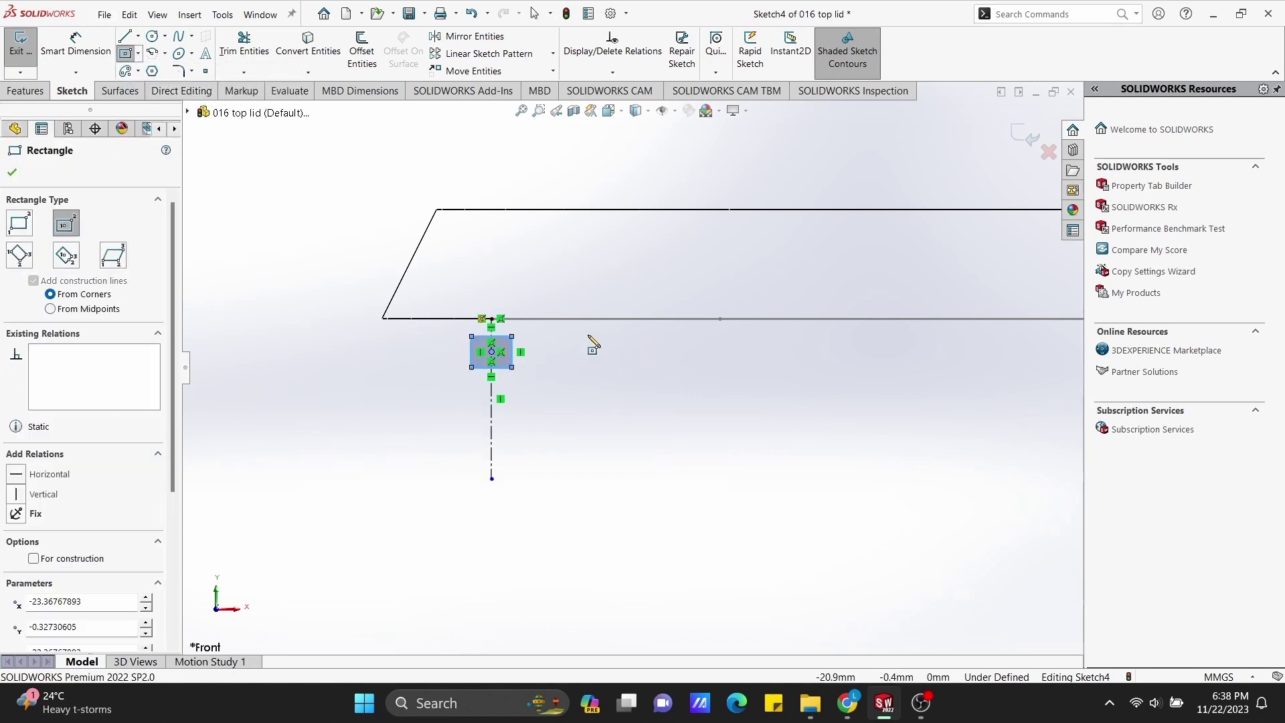
Dimension the rectangle 0.5 high and 1.00 wide.
key(d)
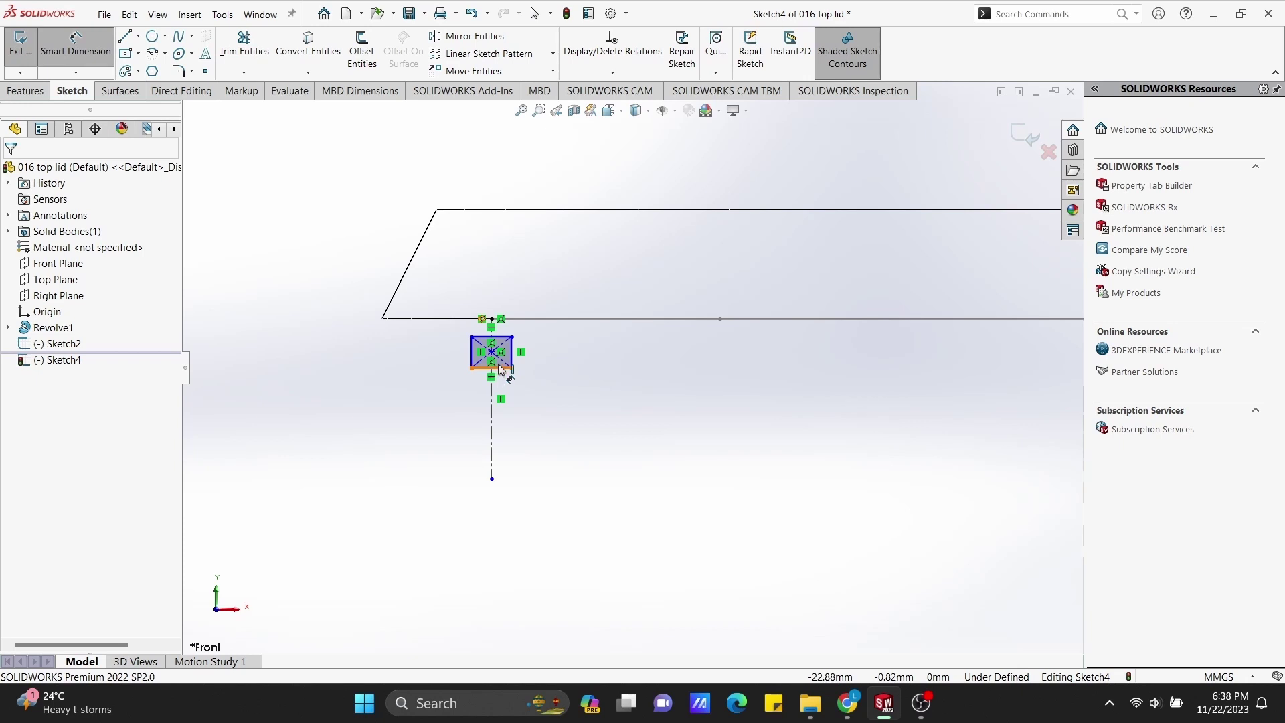
scroll(500, 368, down, 2)
click(475, 347)
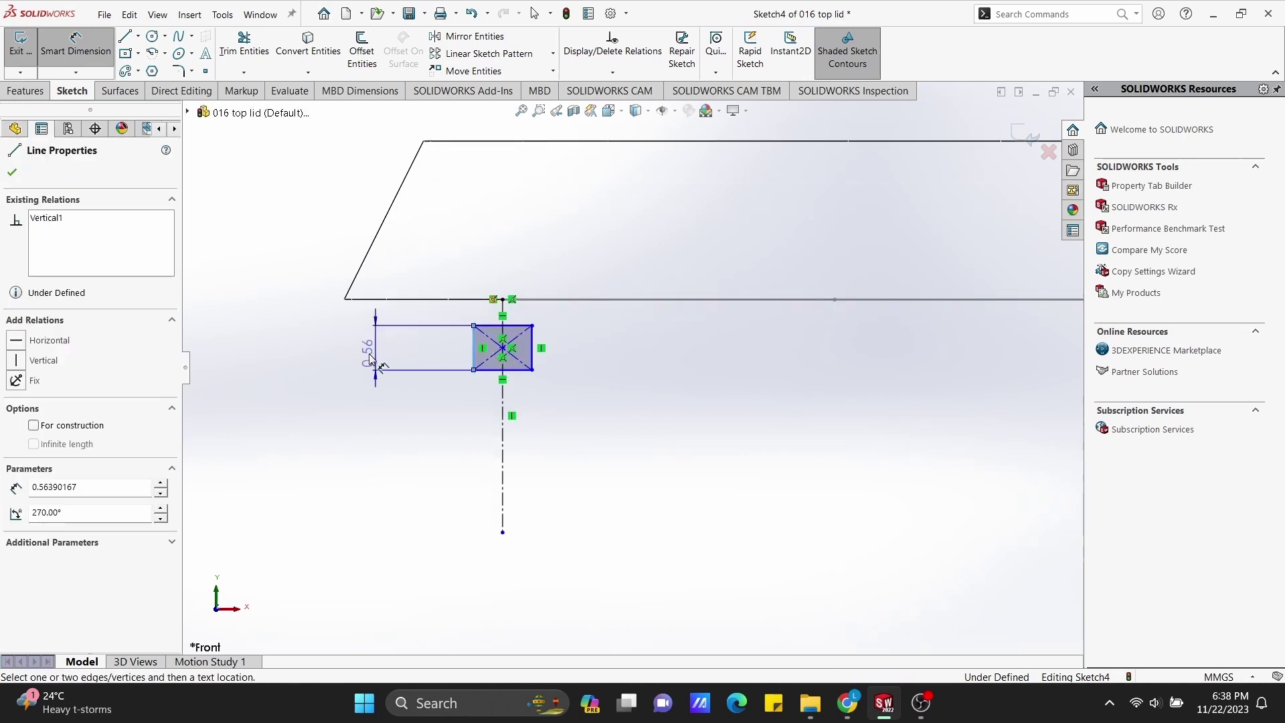
click(369, 357)
text(0.5)
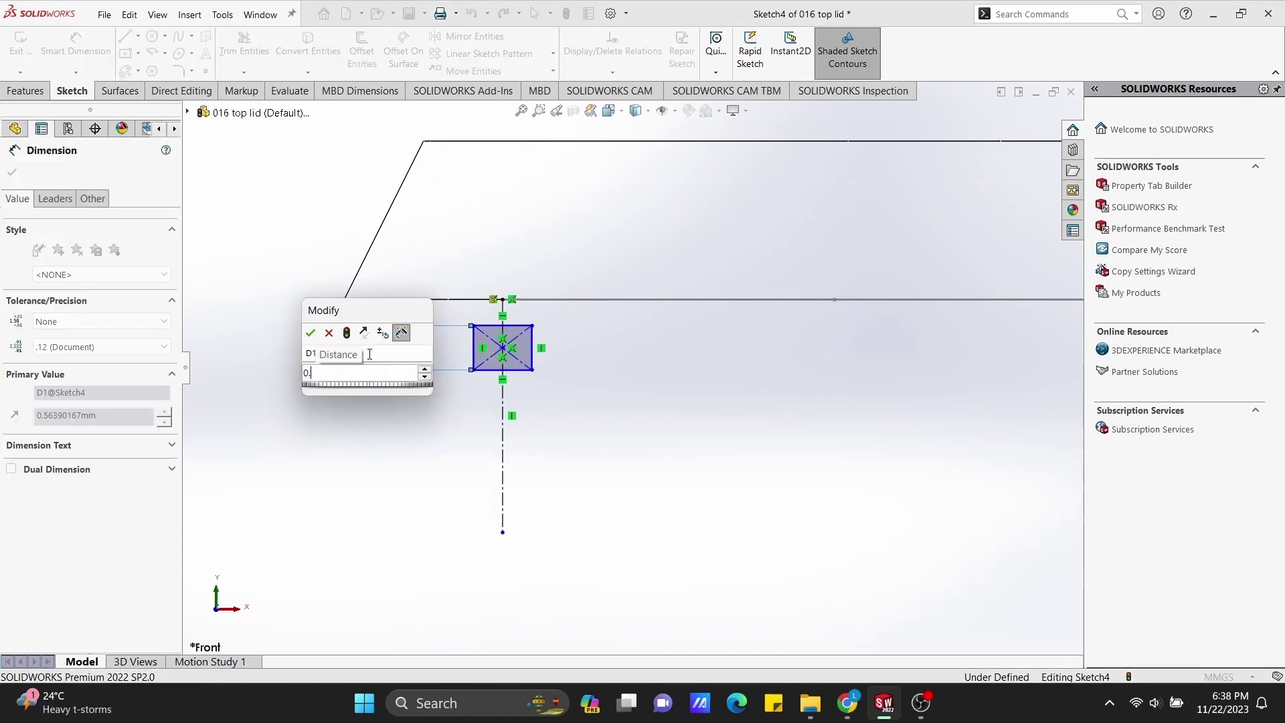
key(Return)
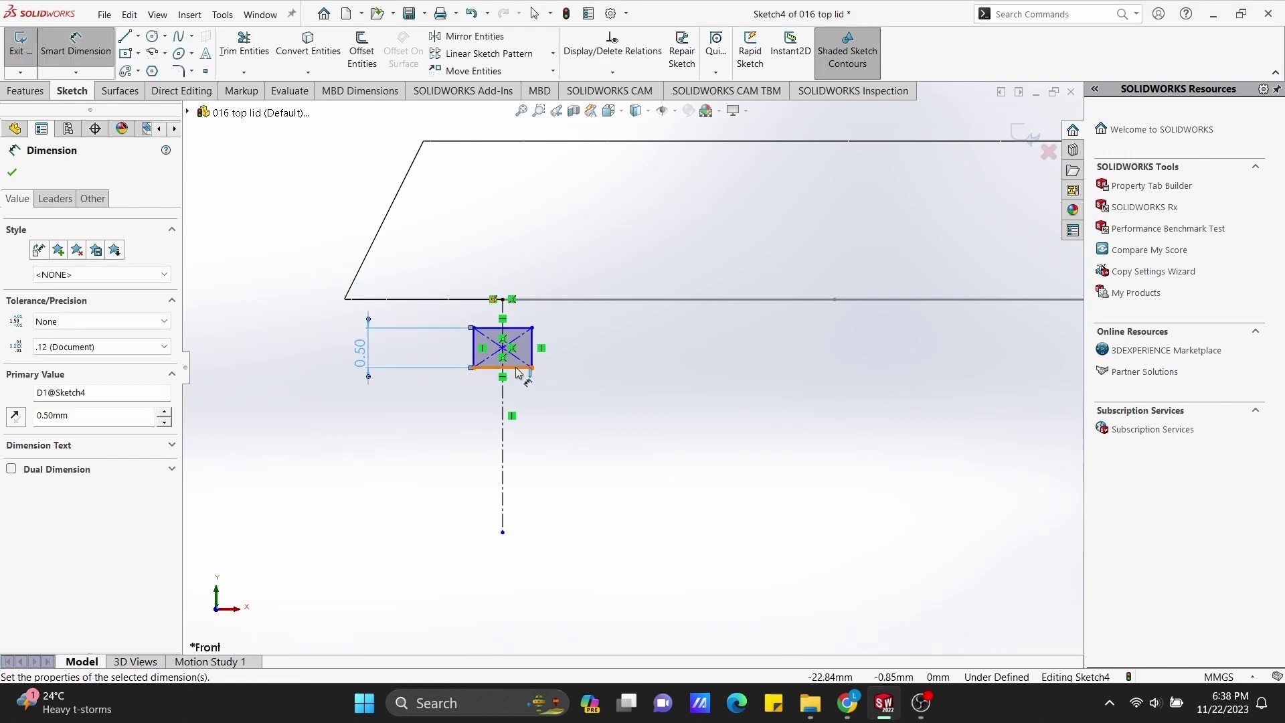
click(519, 367)
click(565, 519)
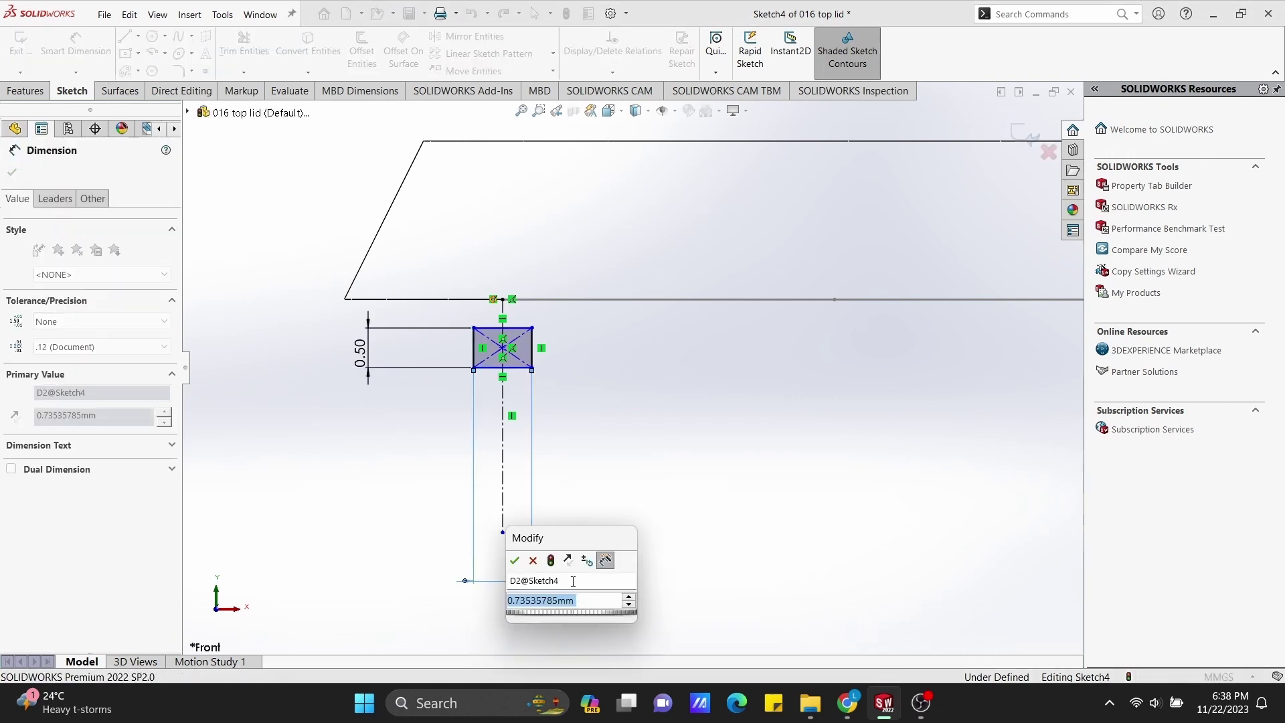
drag(569, 519, 574, 587)
scroll(522, 383, down, 2)
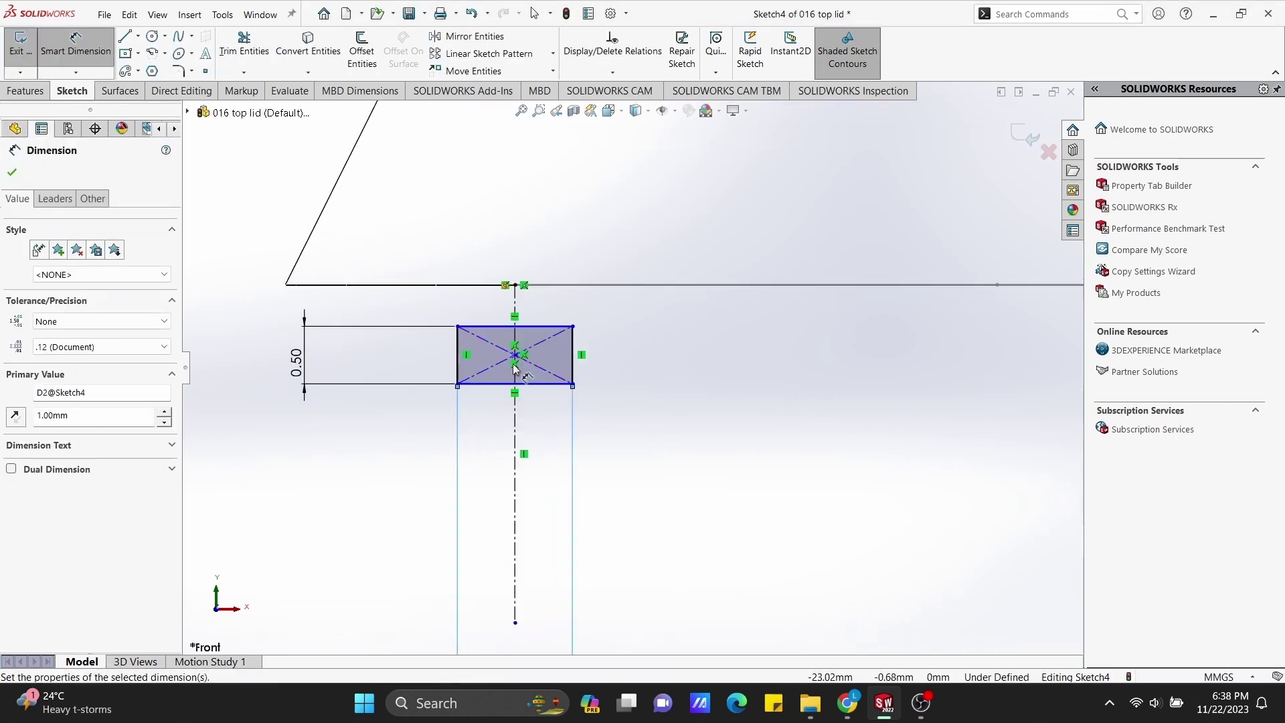
key(Escape)
Make the rectangle's top edge collinear with the Sketch2 rim arc.
click(538, 328)
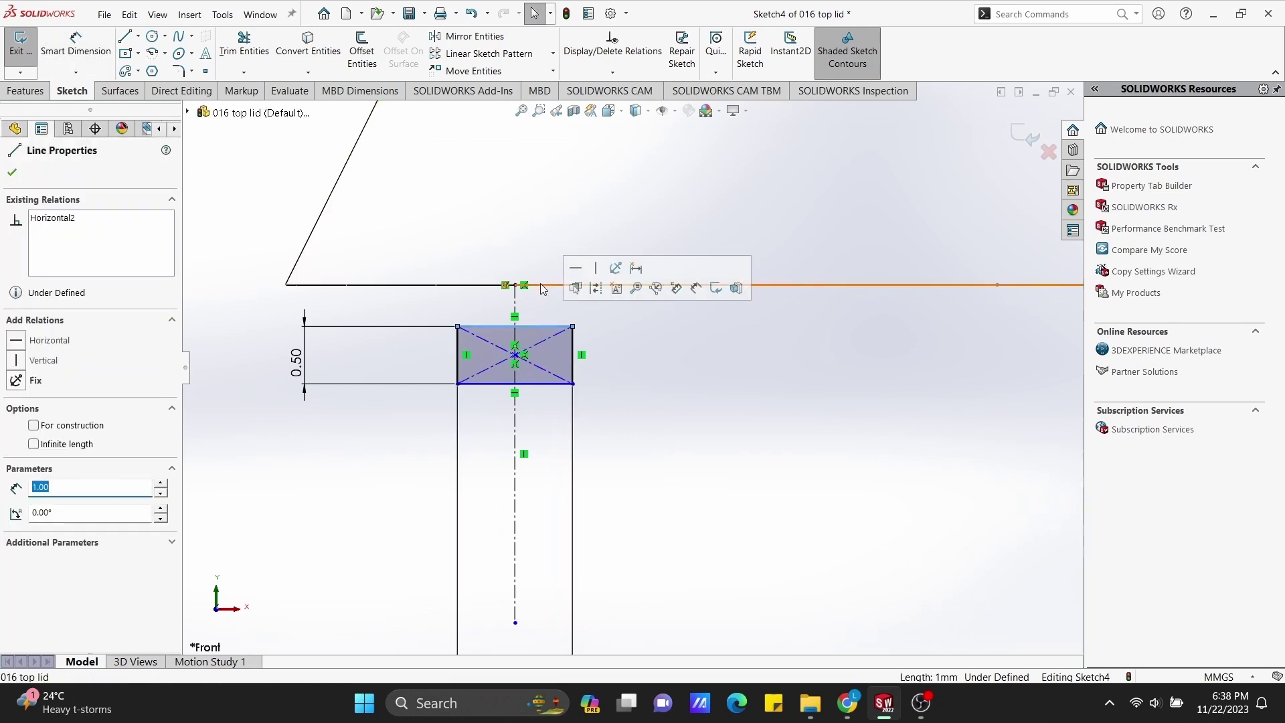
middle_drag(570, 324, 536, 252)
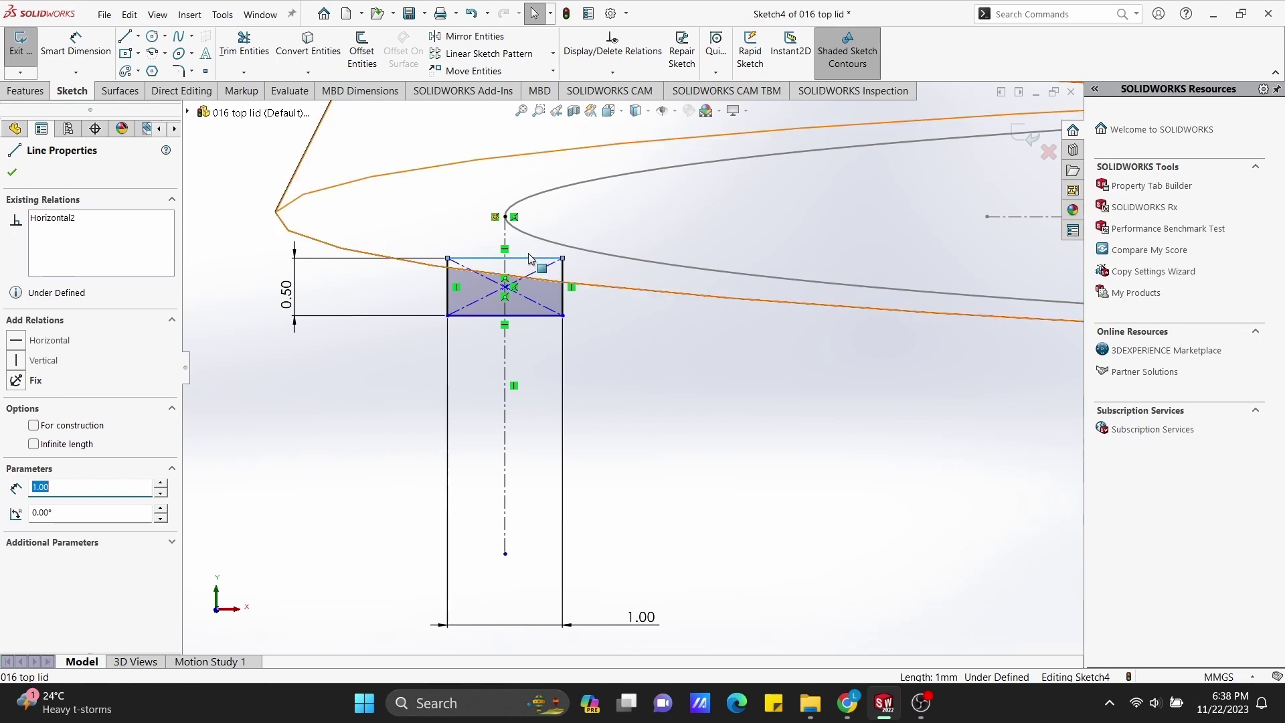
ctrl+click(527, 202)
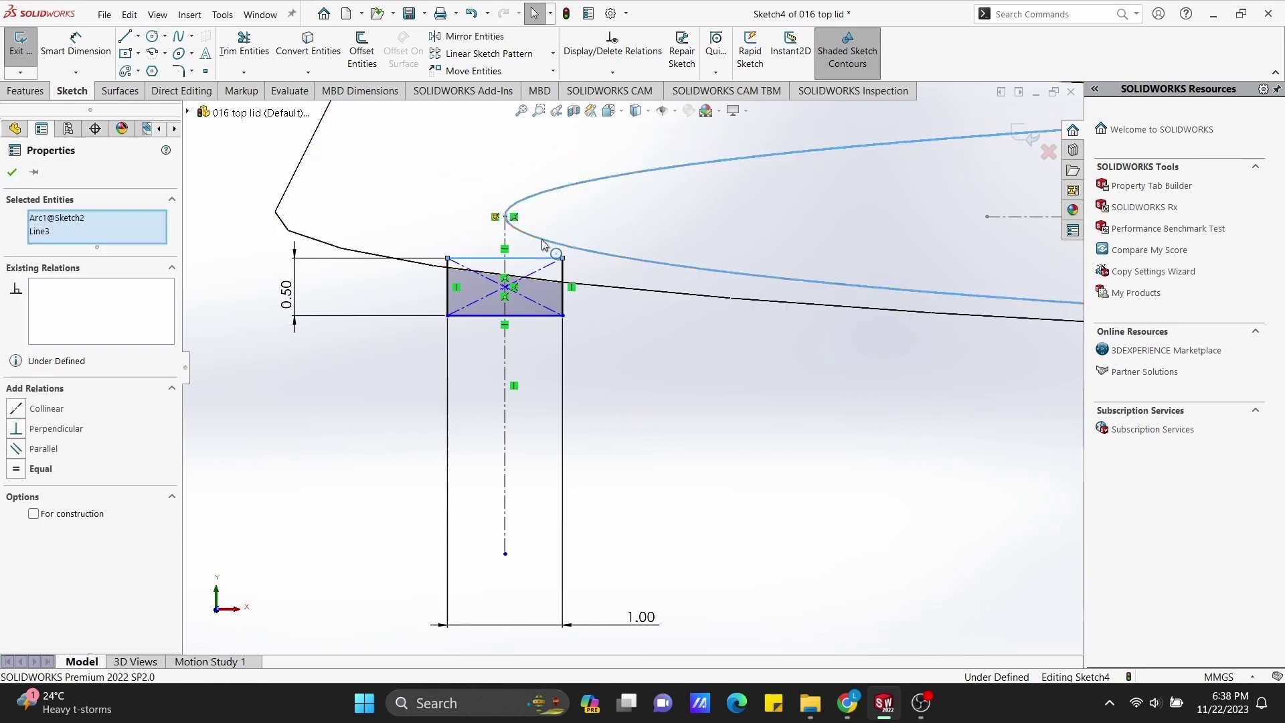
click(22, 414)
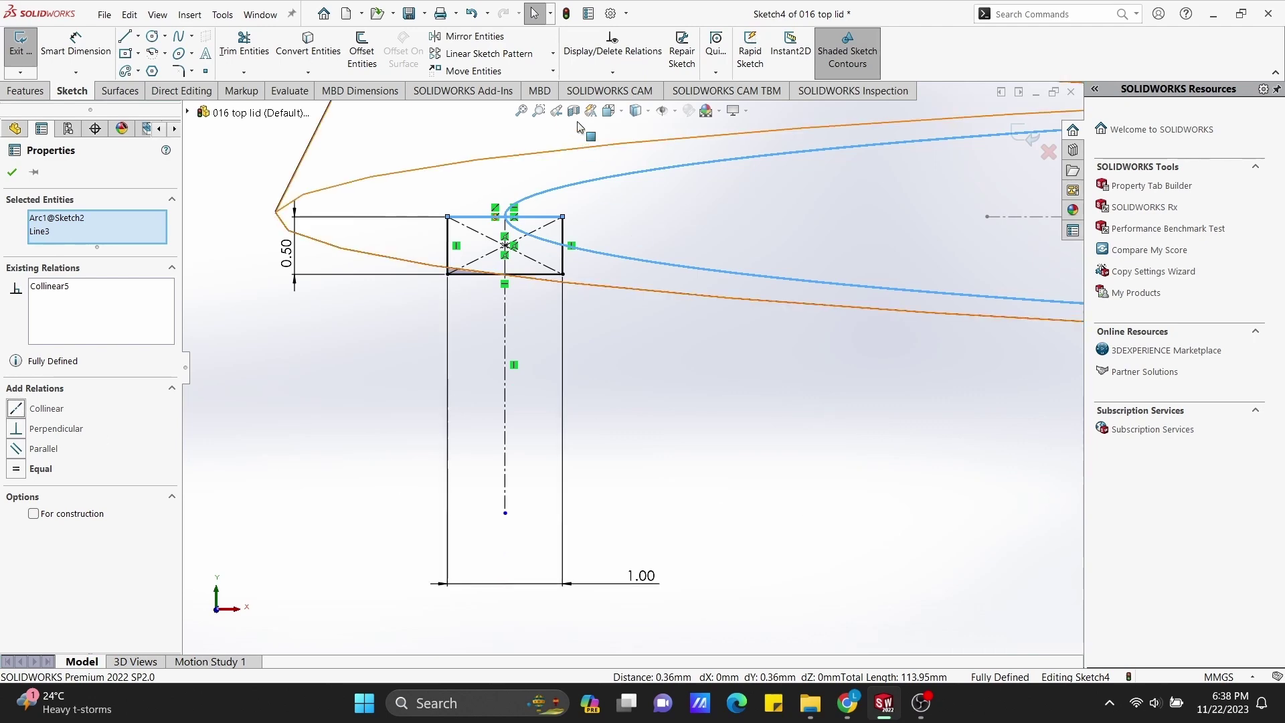
click(609, 111)
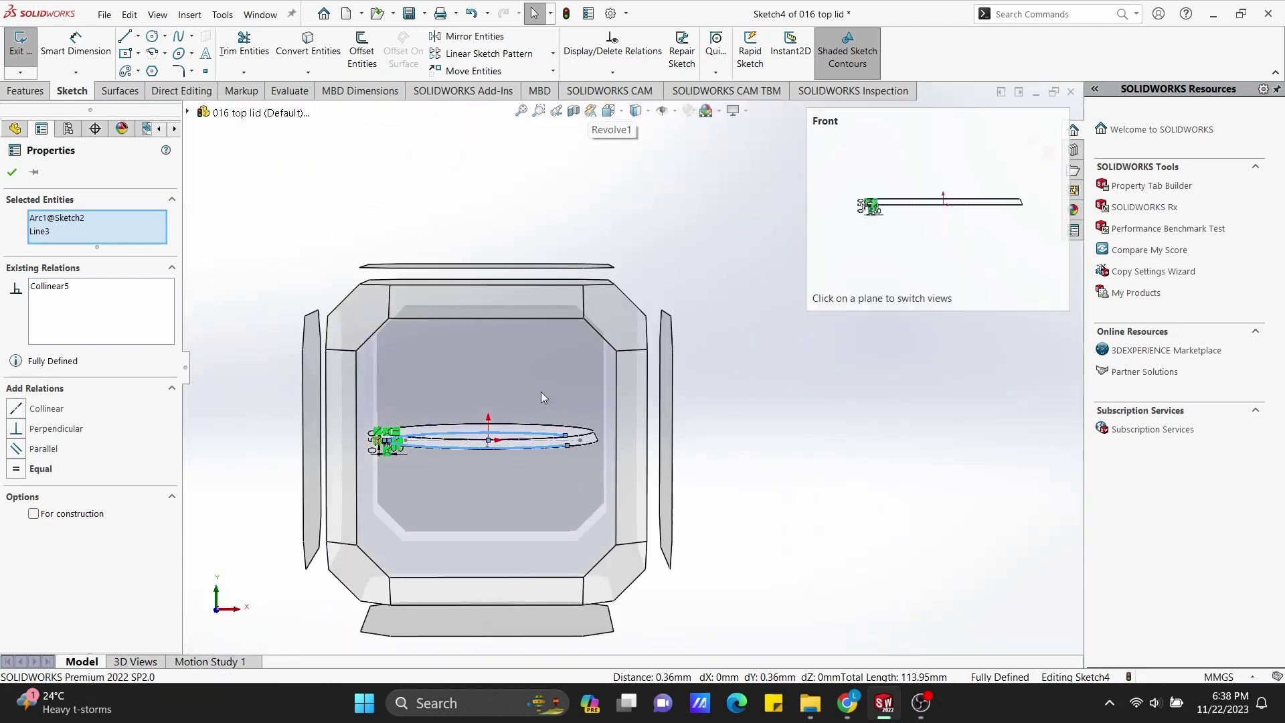
click(538, 392)
scroll(507, 388, down, 3)
scroll(509, 374, down, 5)
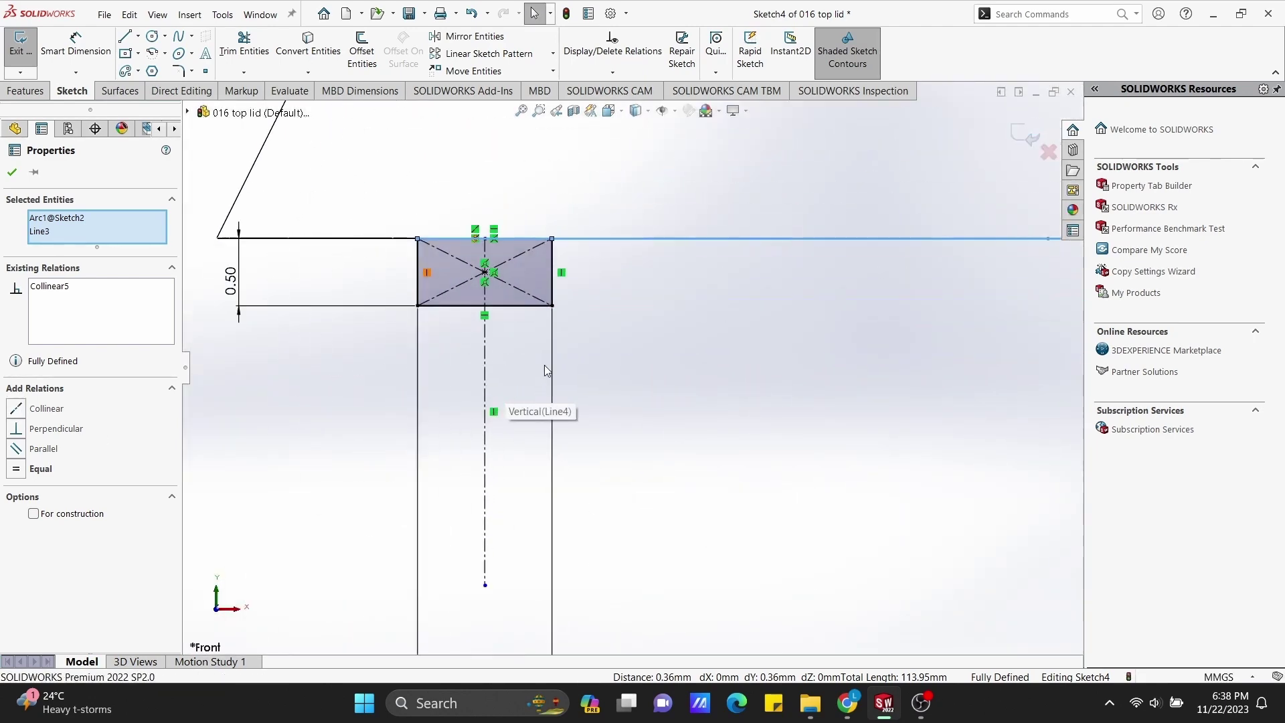
middle_drag(603, 276, 540, 309)
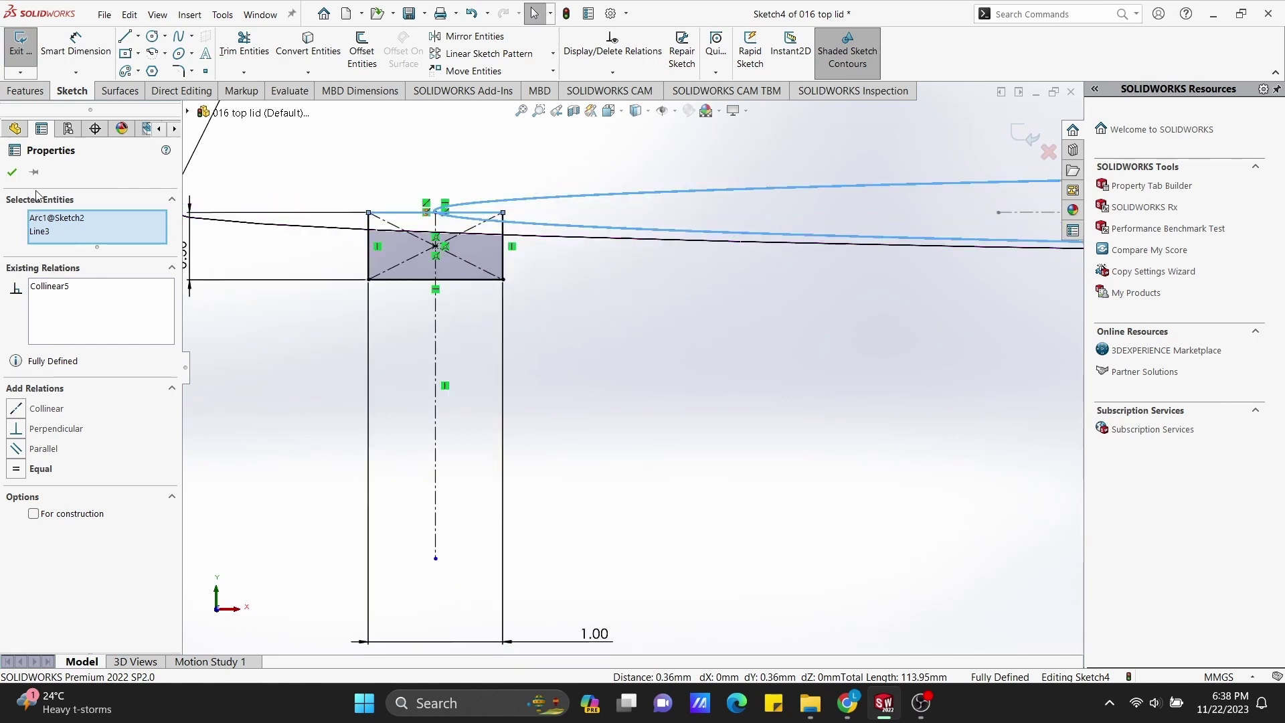
click(12, 173)
scroll(618, 338, up, 2)
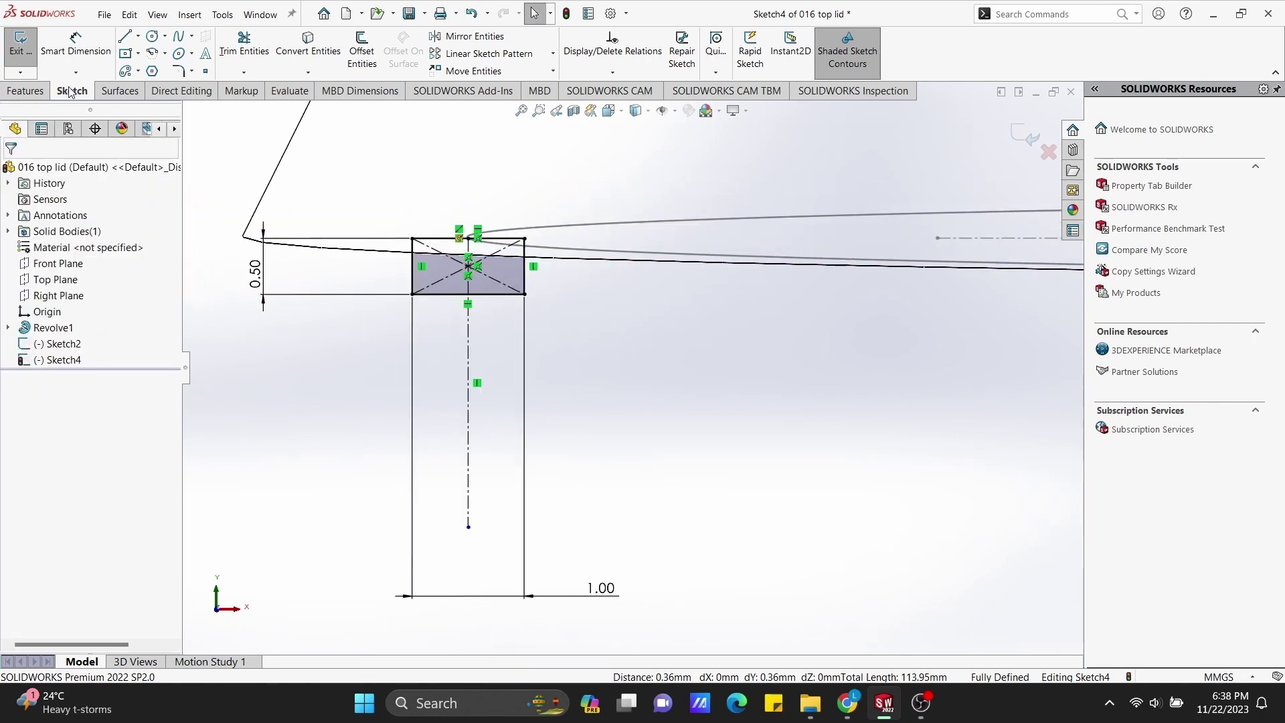
Exit the sketch and start a Sweep with Sketch4 as the profile.
click(20, 45)
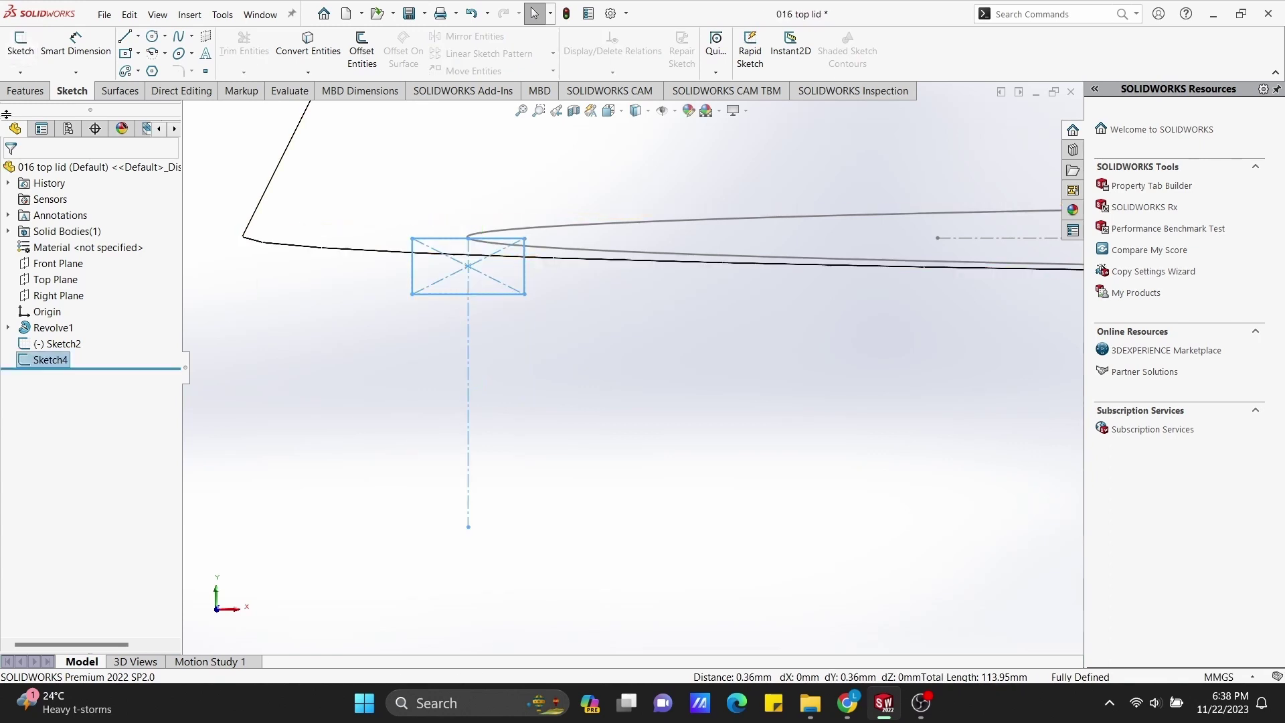
click(23, 92)
click(151, 38)
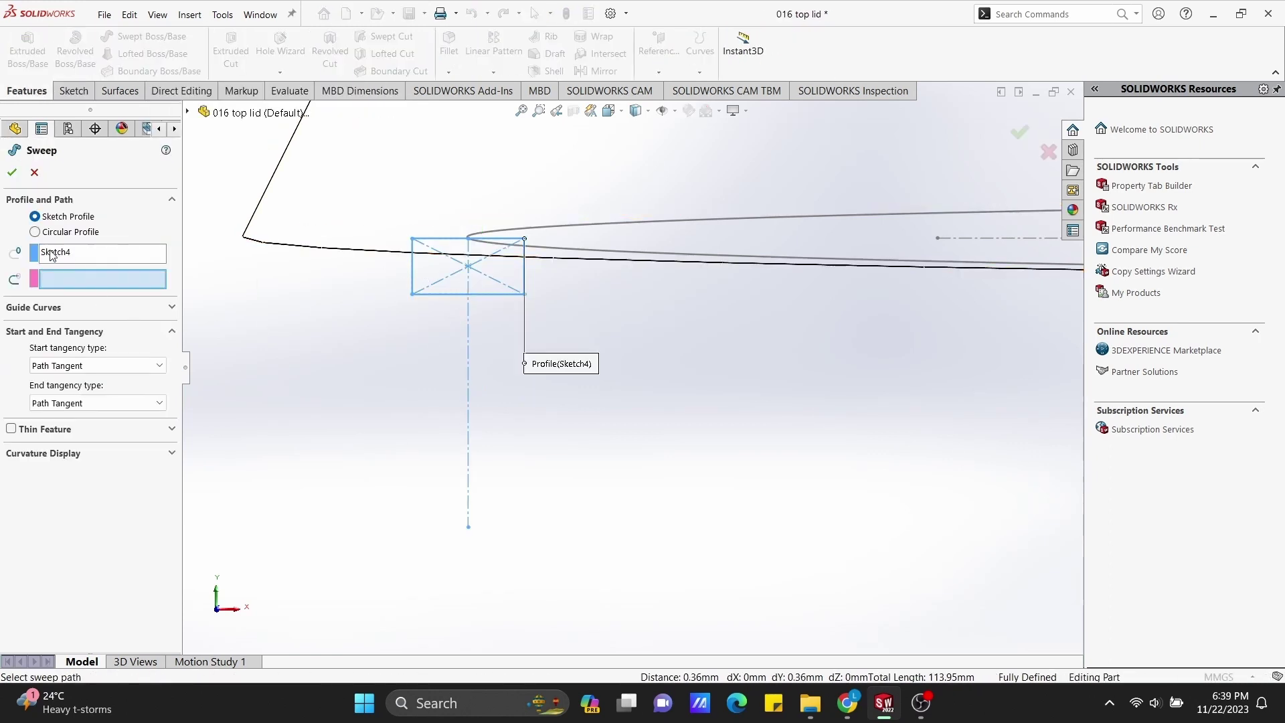
click(73, 253)
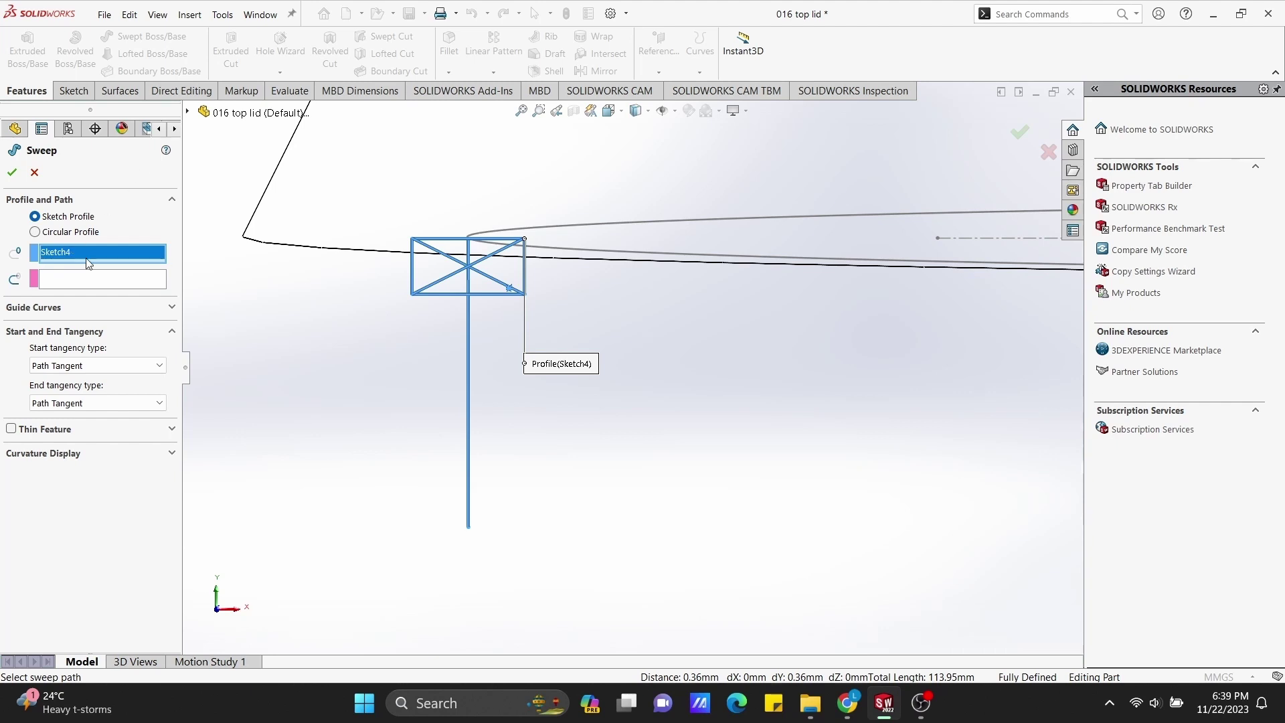
right_click(86, 259)
click(125, 285)
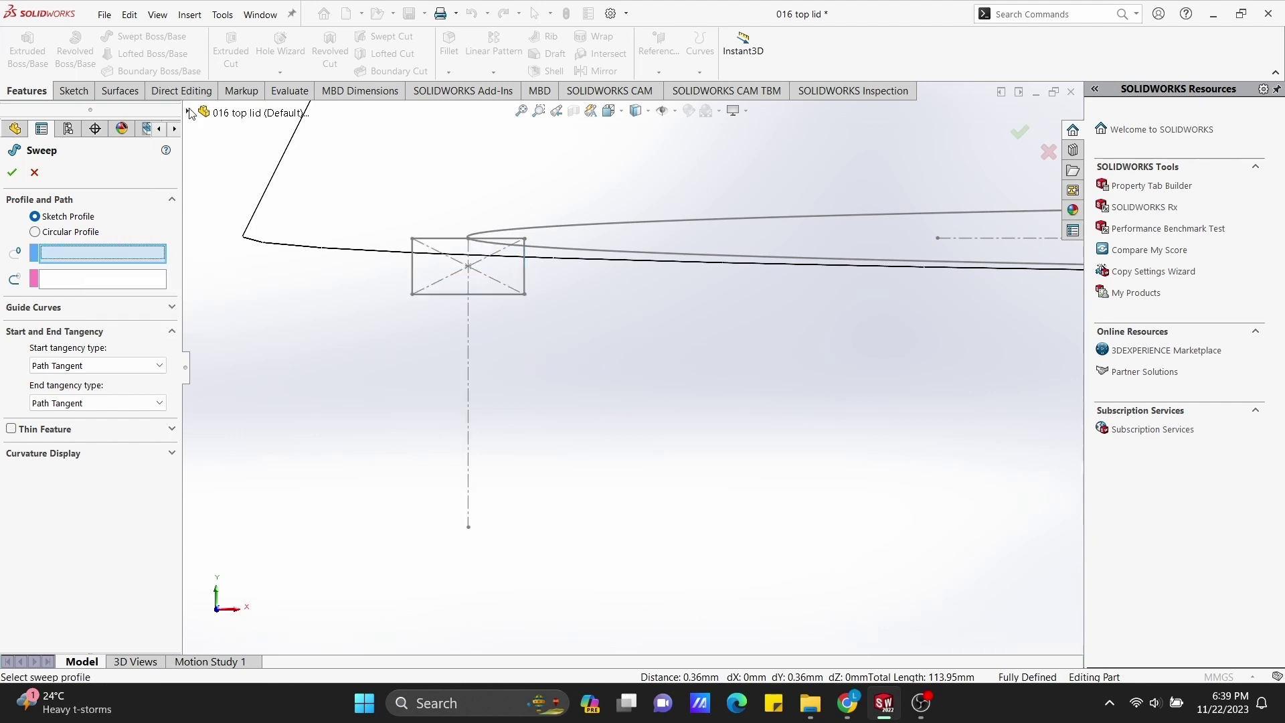
click(190, 113)
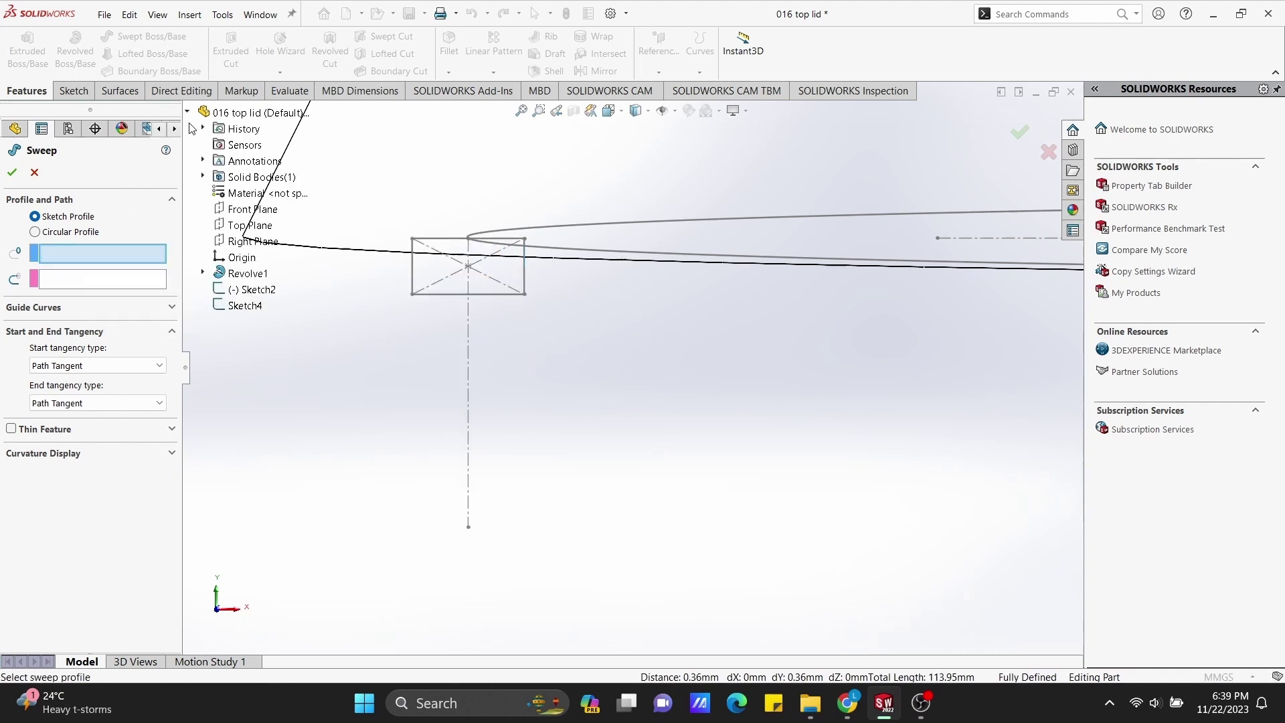
click(245, 305)
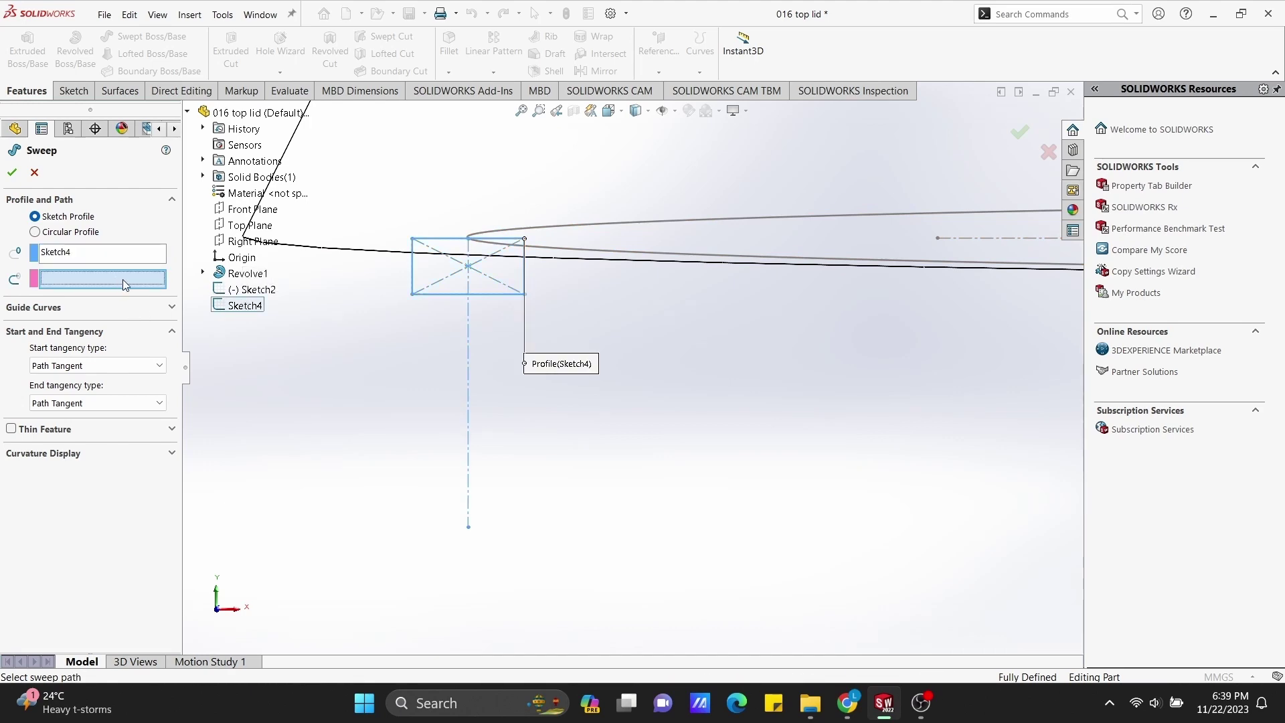
Use Sketch2 as the path, set Bidirectional, and accept Sweep1.
click(253, 290)
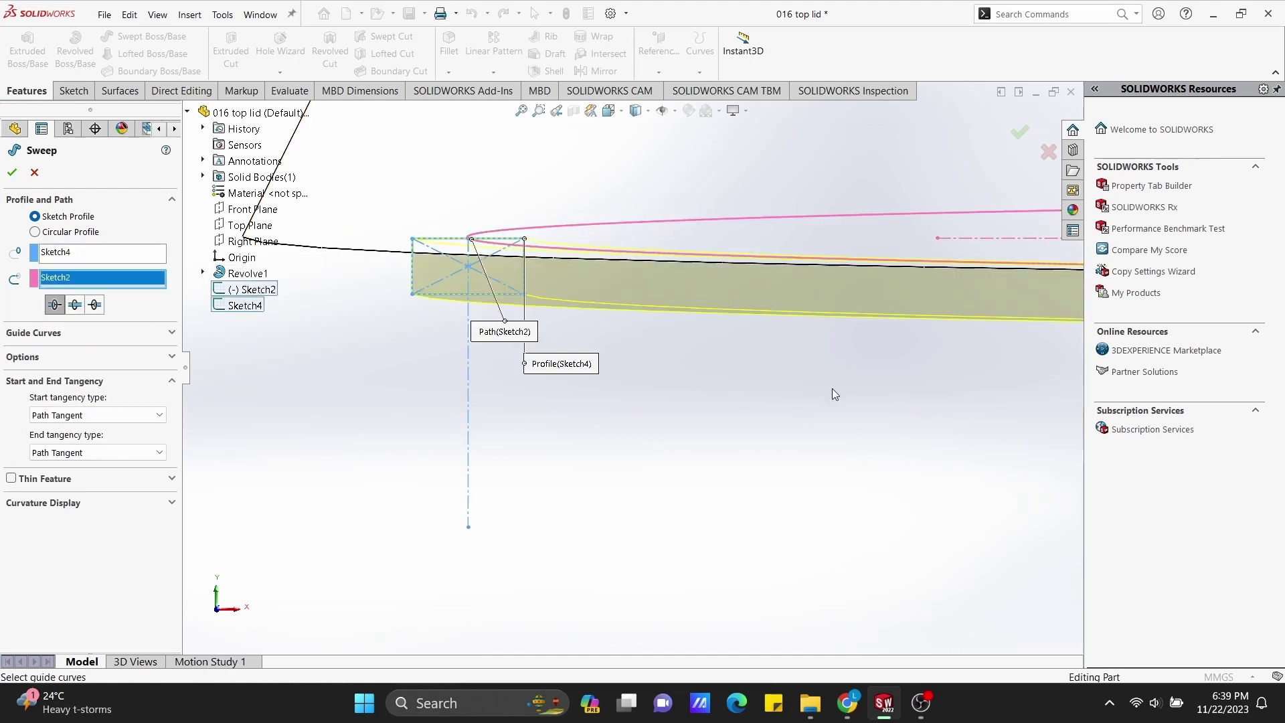
mouse_move(910, 330)
middle_down()
mouse_move(921, 402)
mouse_move(860, 347)
middle_up()
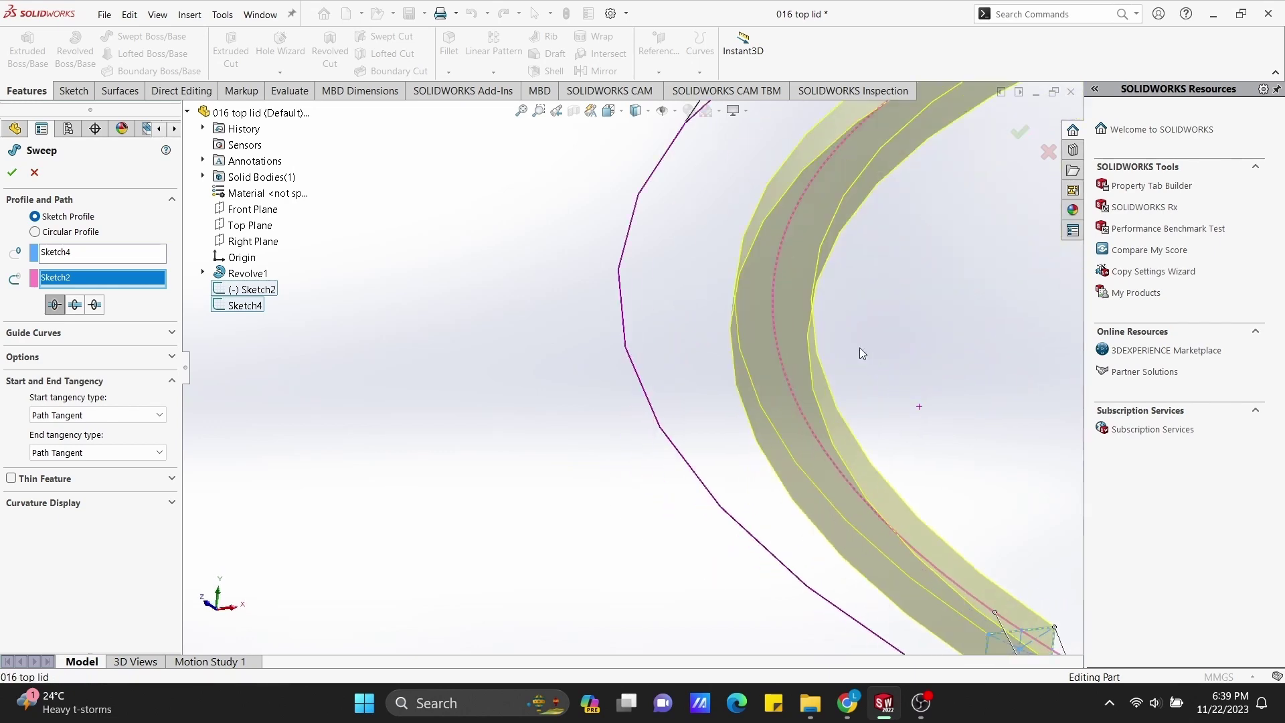
click(624, 117)
click(510, 548)
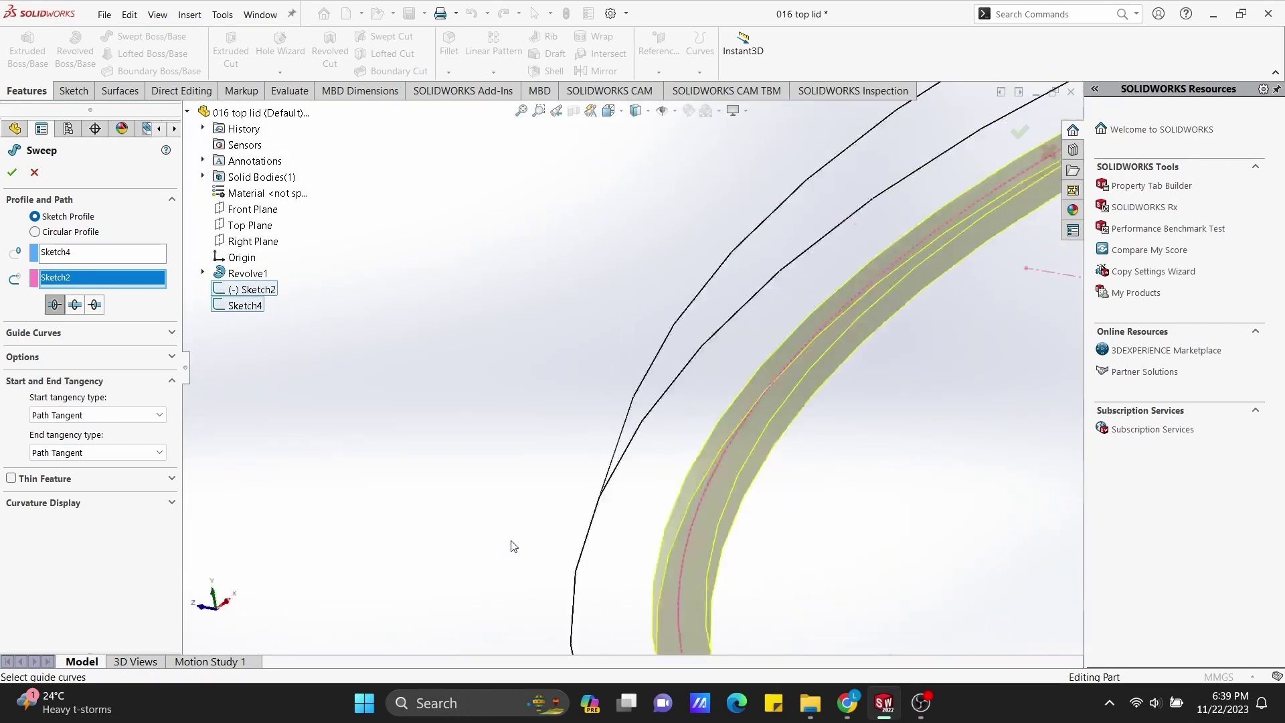
click(75, 306)
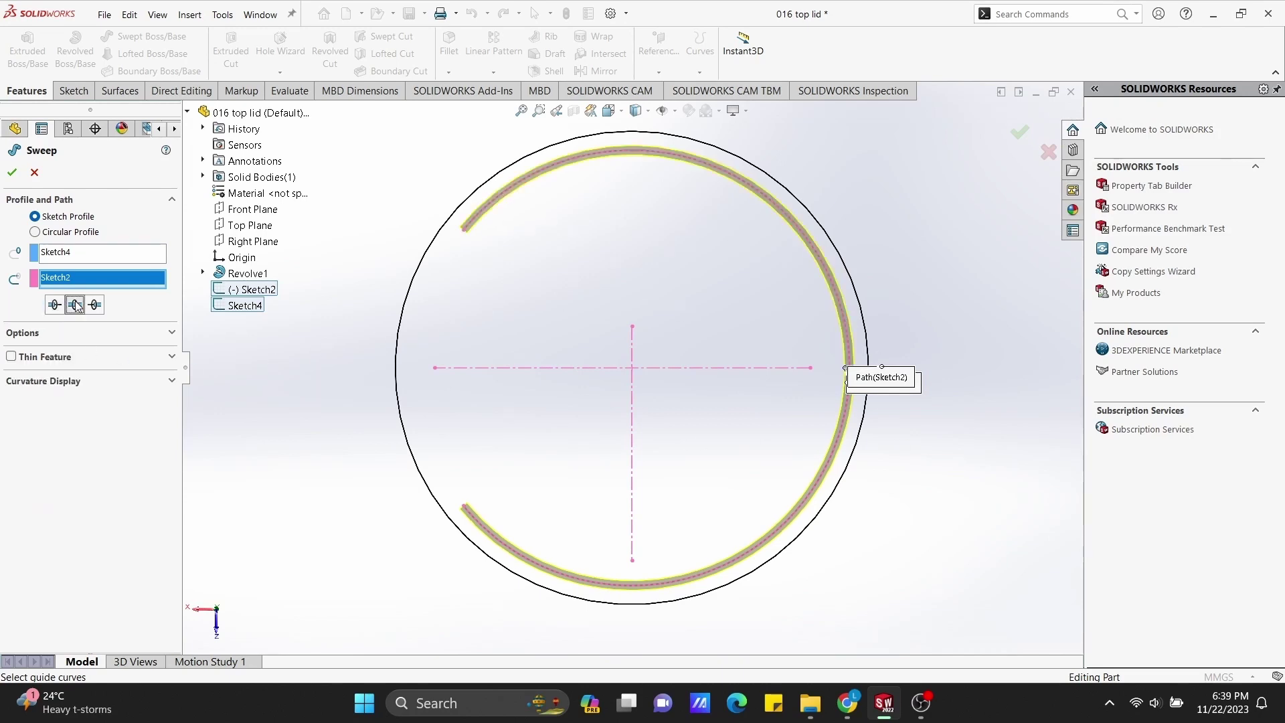
click(56, 306)
click(96, 306)
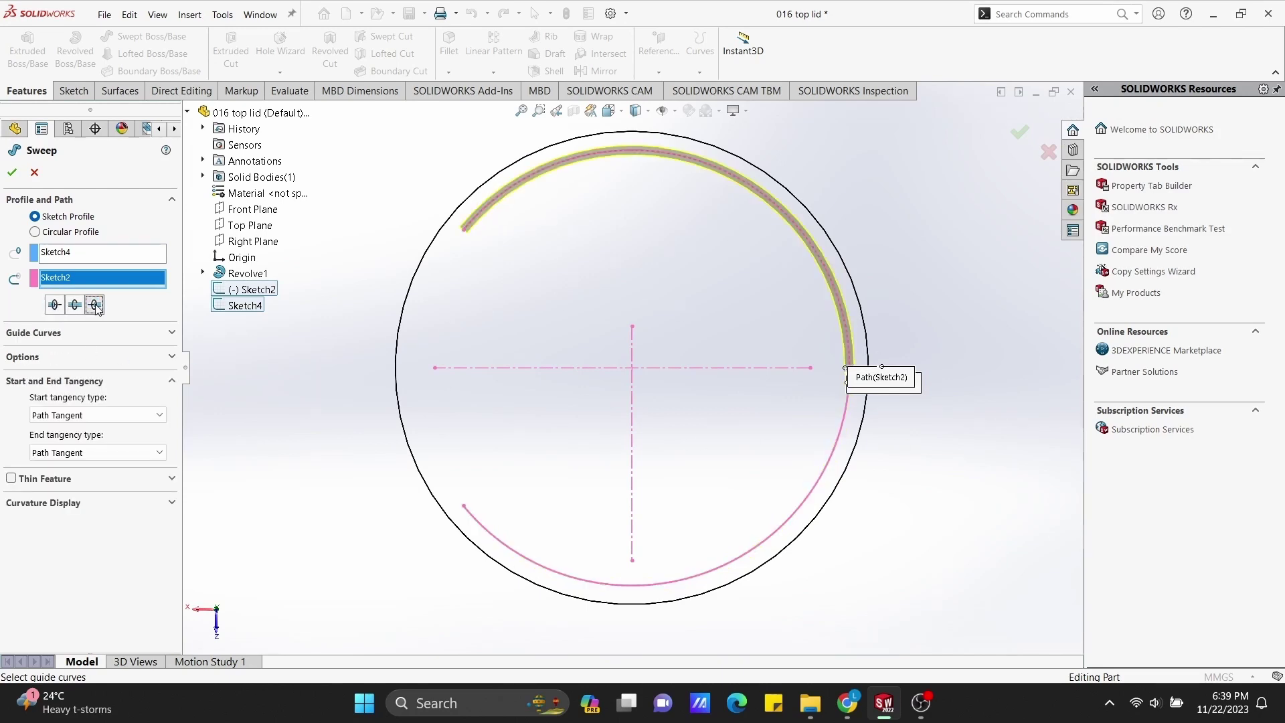
click(75, 305)
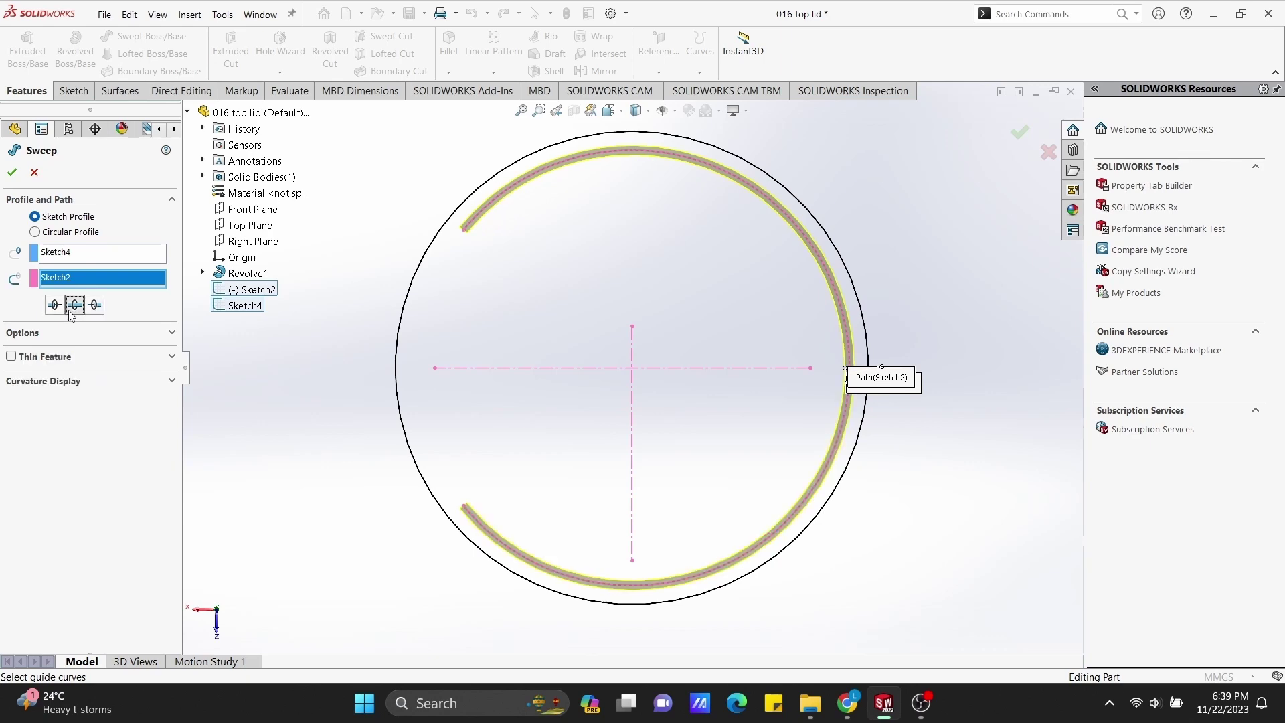
click(12, 172)
middle_drag(368, 263, 372, 483)
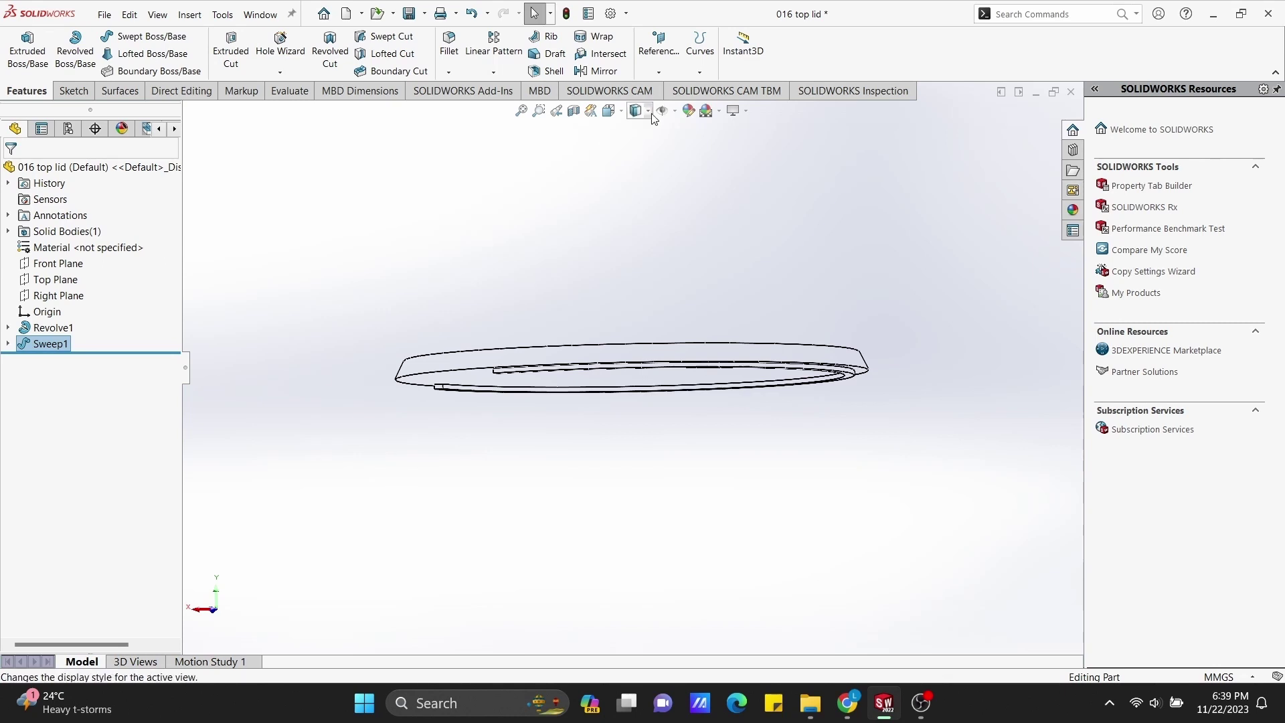
Display the lid shaded and orbit to inspect the swept ring.
click(637, 111)
click(636, 156)
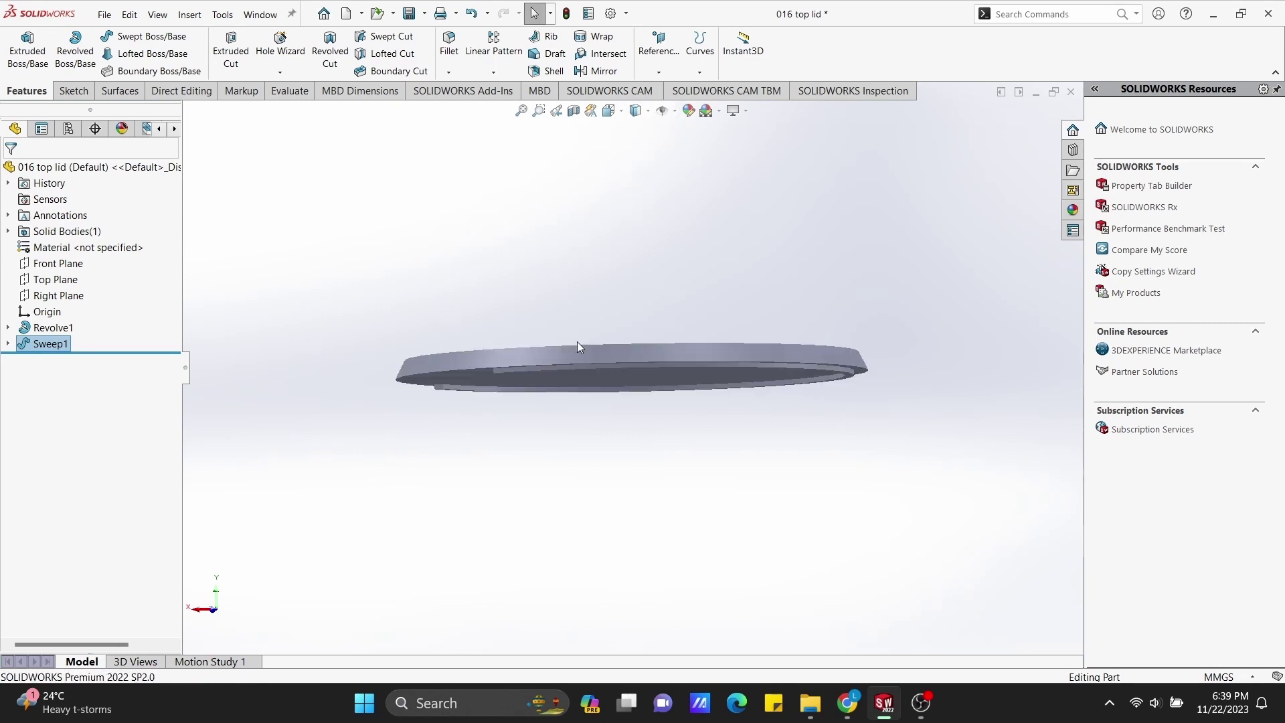
scroll(576, 341, down, 3)
scroll(516, 378, down, 3)
mouse_move(533, 357)
middle_down()
mouse_move(580, 312)
mouse_move(478, 353)
middle_up()
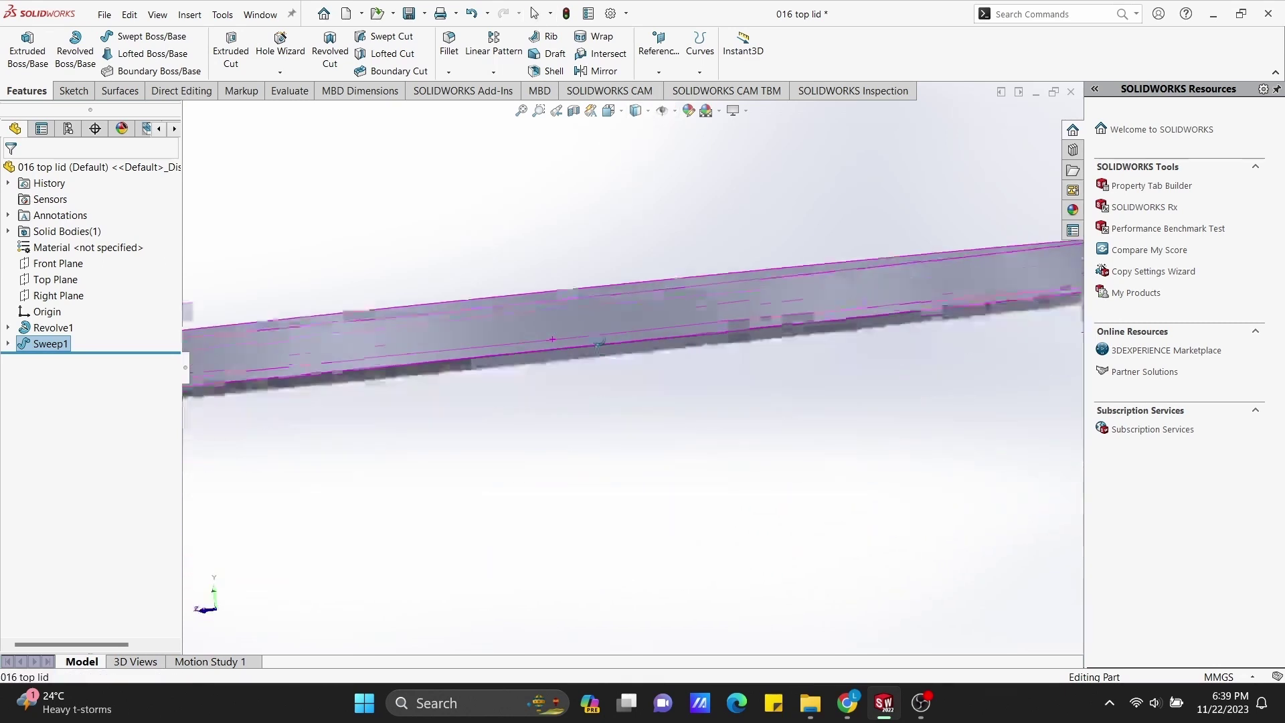
scroll(478, 354, up, 3)
scroll(468, 350, up, 2)
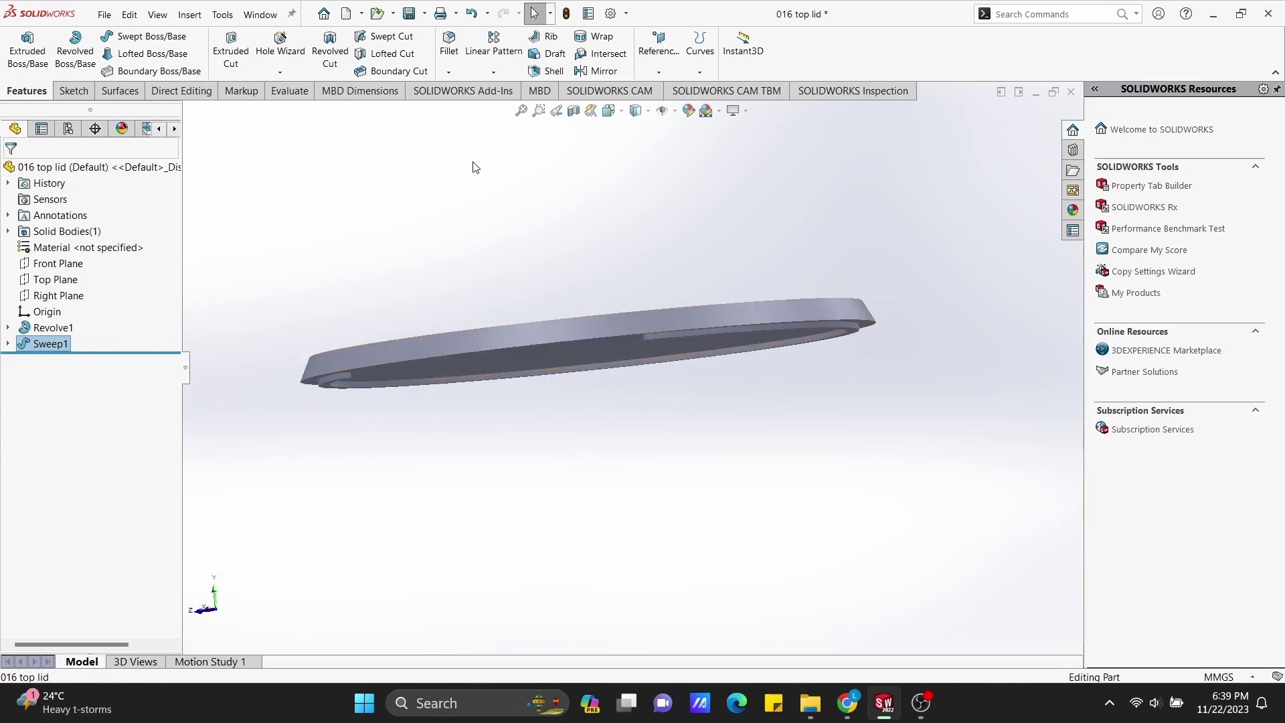
Check the ring in a section view, close it, and expand Sweep1 to list its sketches.
click(573, 110)
mouse_move(609, 316)
middle_down()
mouse_move(731, 360)
mouse_move(686, 299)
middle_up()
scroll(732, 327, down, 3)
scroll(730, 335, down, 2)
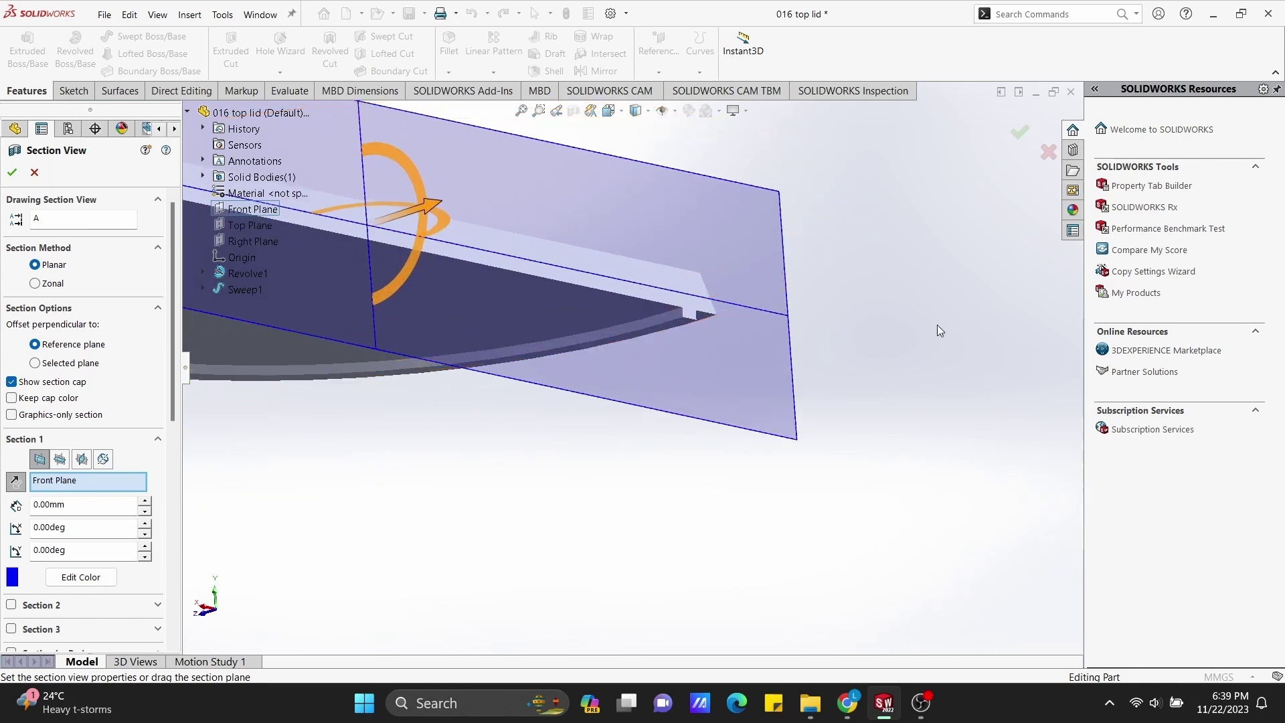
key(f)
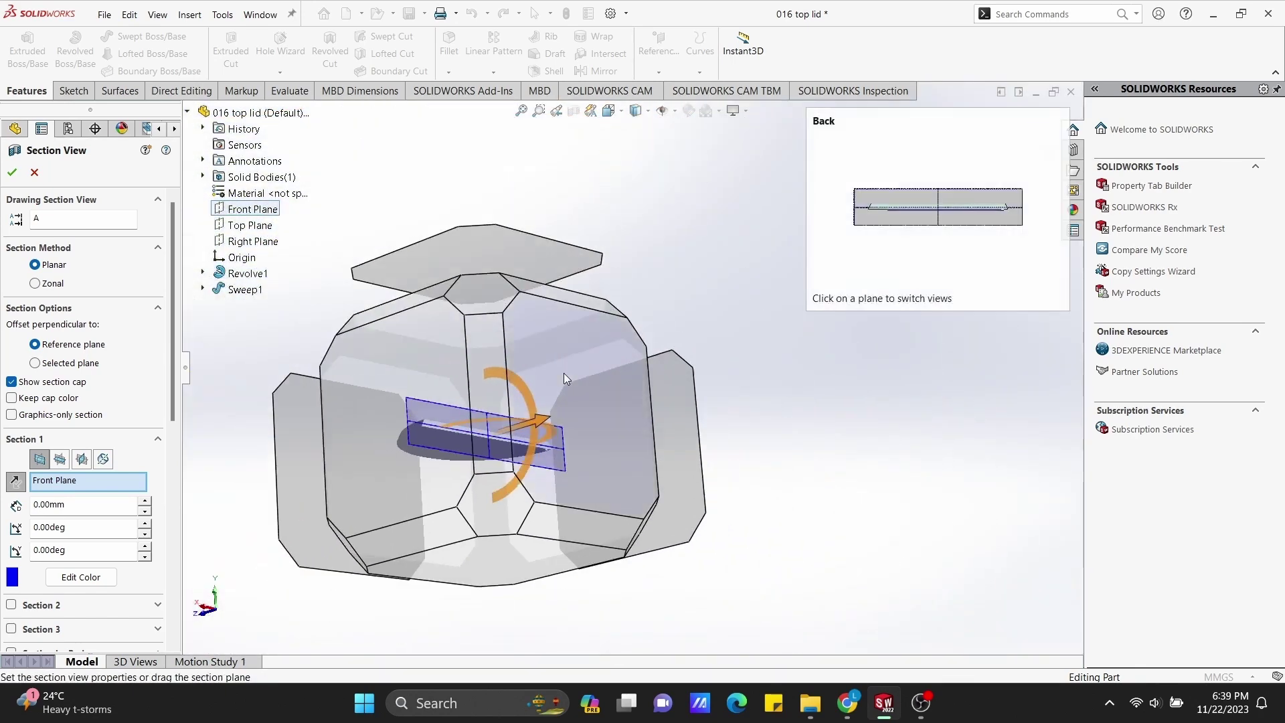
click(34, 172)
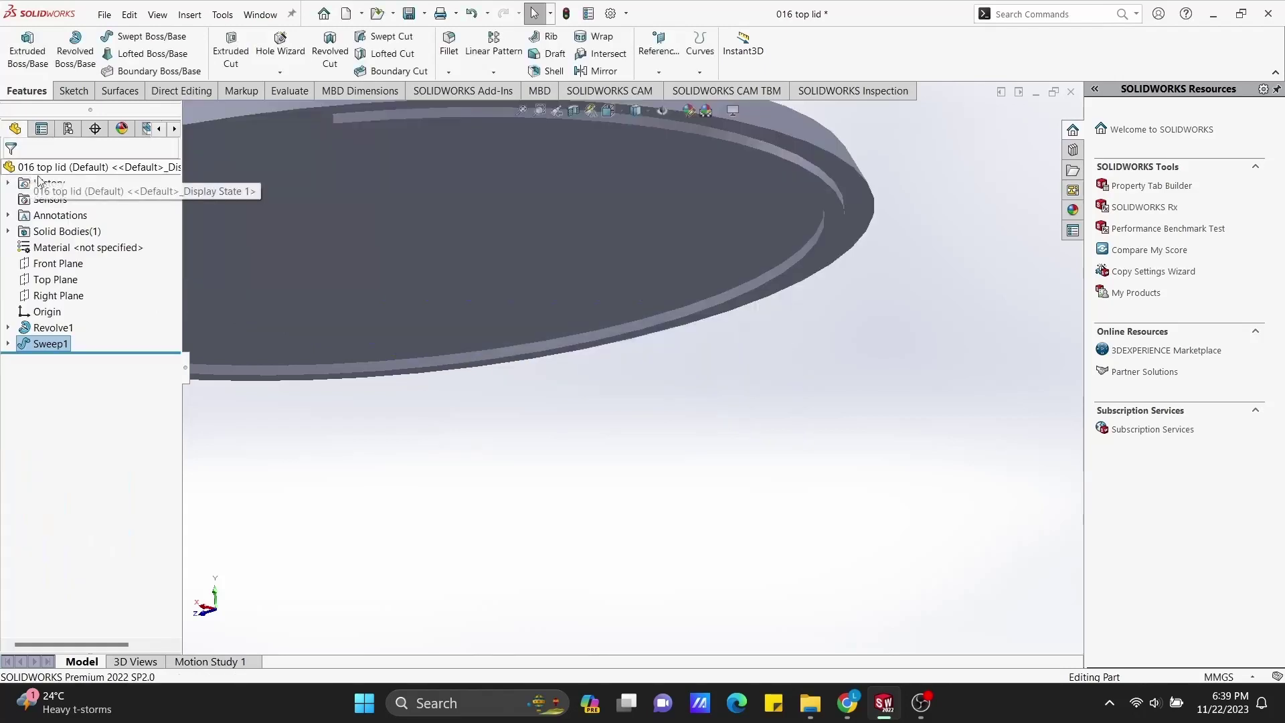
mouse_move(743, 386)
middle_down()
mouse_move(720, 397)
mouse_move(731, 401)
mouse_move(676, 399)
mouse_move(621, 286)
mouse_move(712, 295)
mouse_move(602, 308)
middle_up()
scroll(657, 375, down, 3)
scroll(623, 344, down, 3)
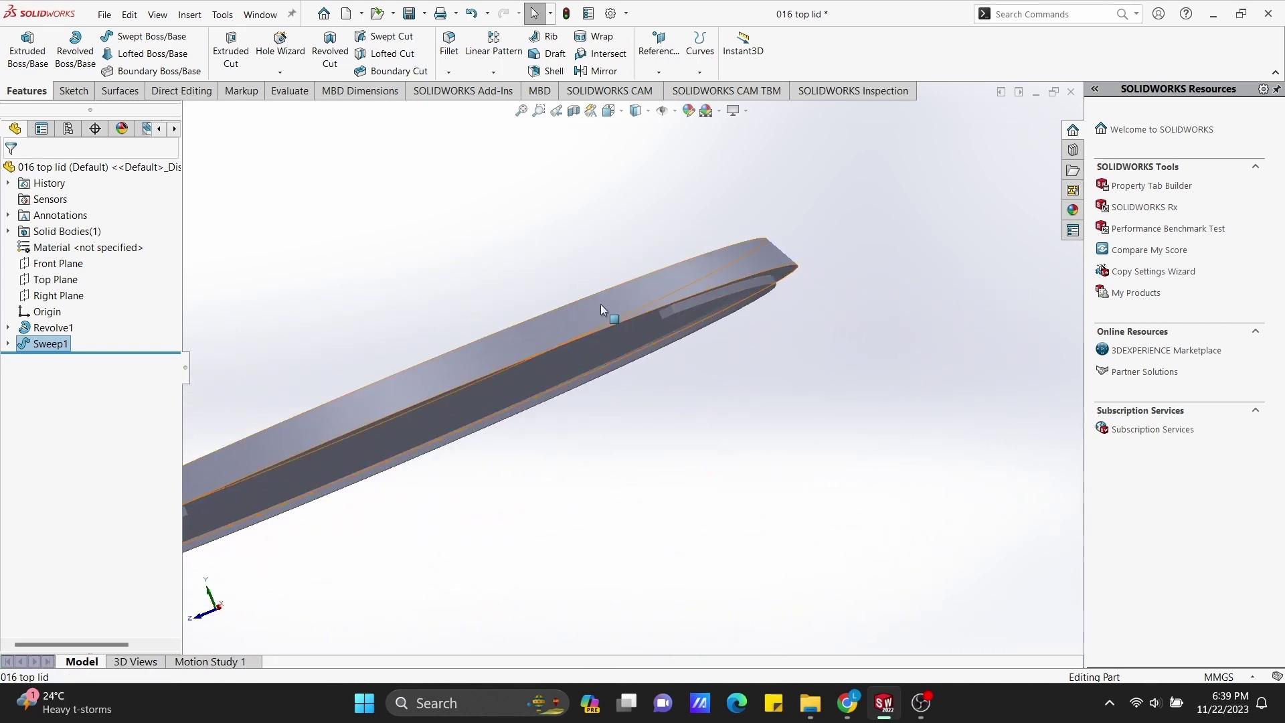
click(8, 344)
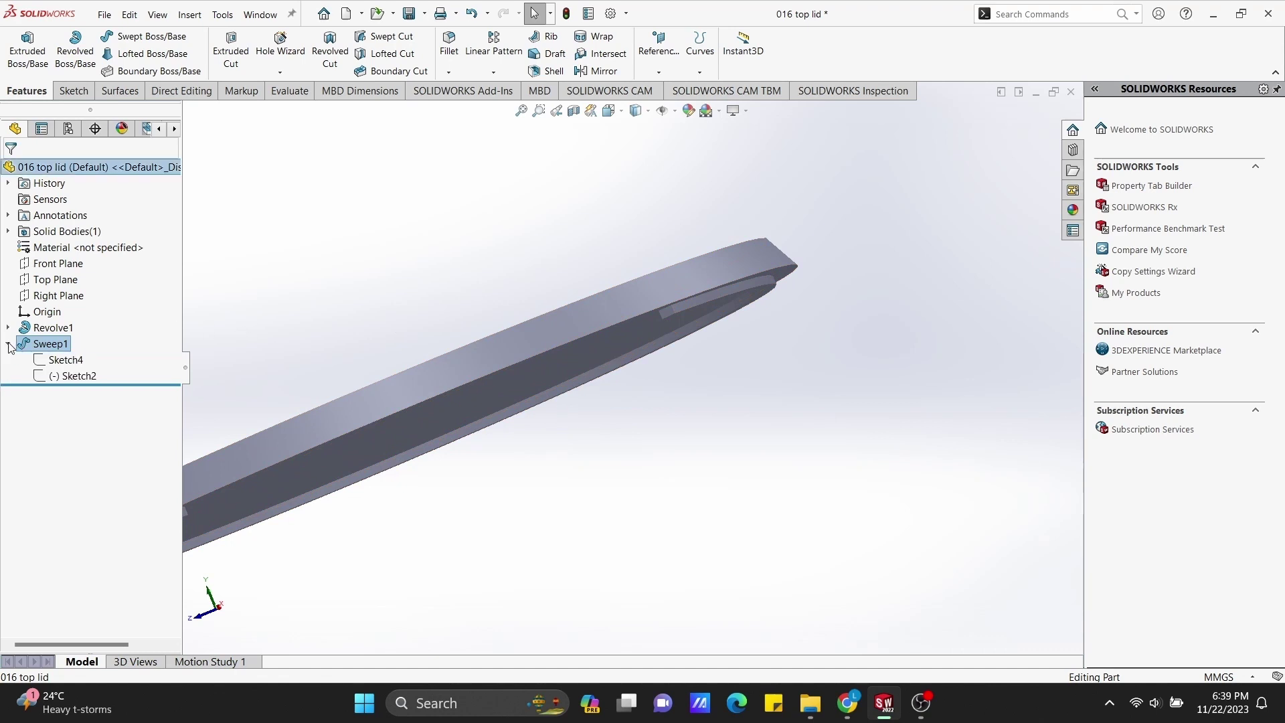
Edit Sketch4 and change the profile's 0.50 height to 0.7.
right_click(77, 366)
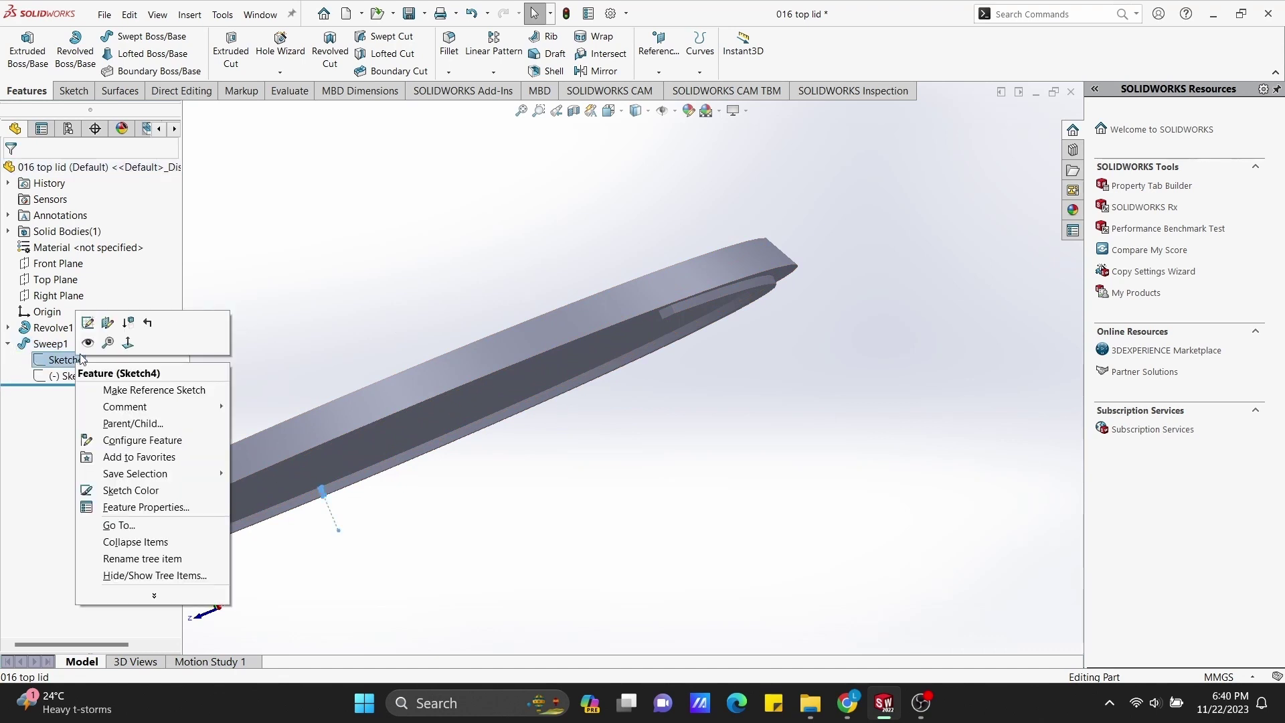
click(94, 336)
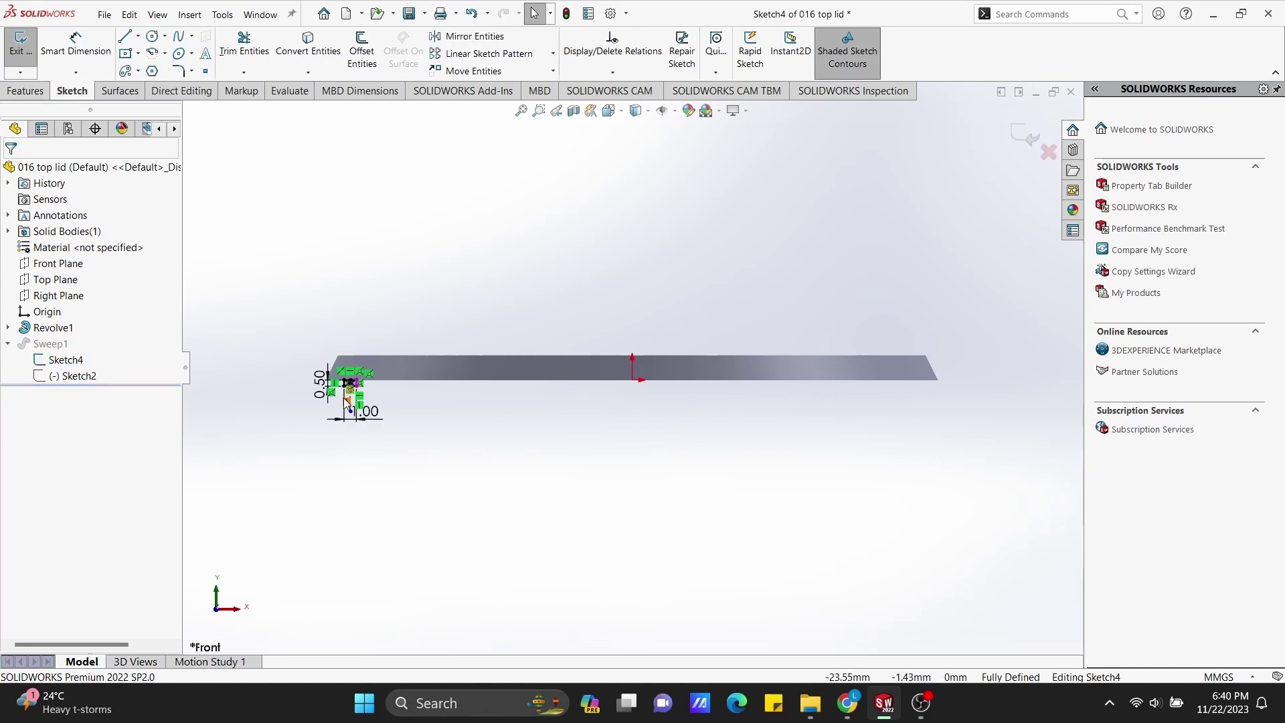
scroll(352, 401, down, 2)
scroll(334, 395, down, 3)
scroll(321, 362, down, 2)
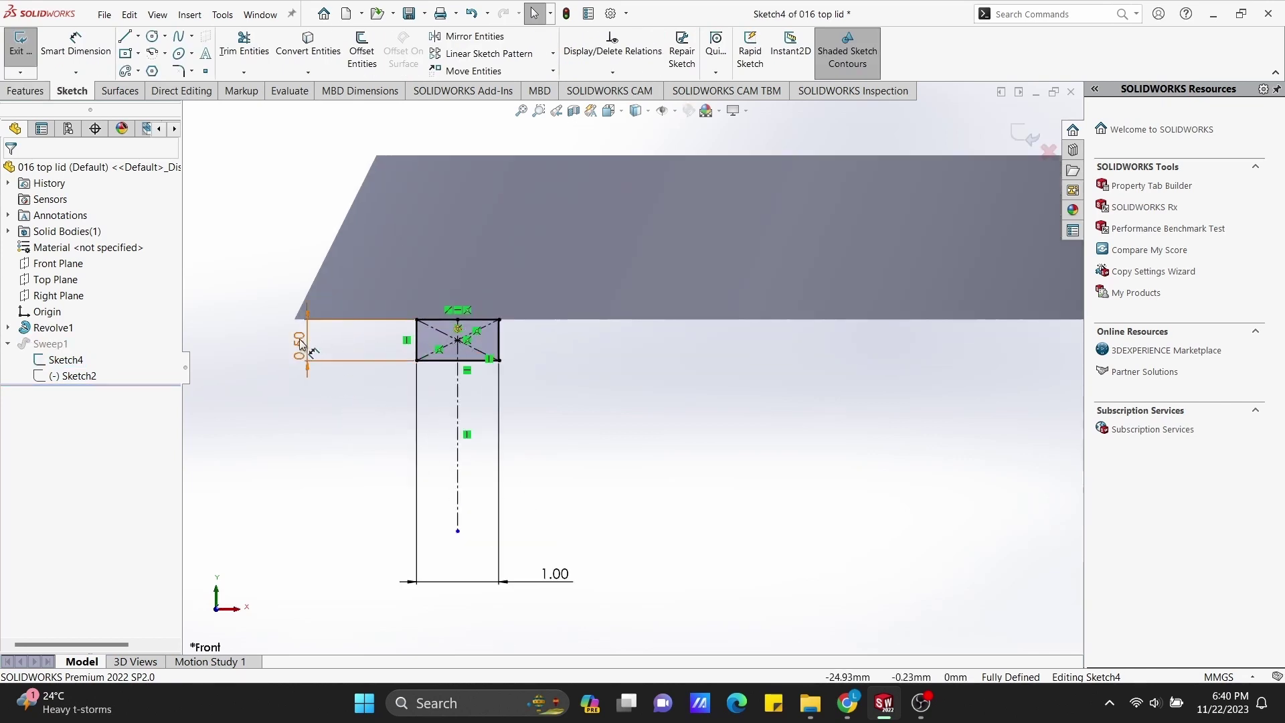
double_click(300, 345)
text(0.)
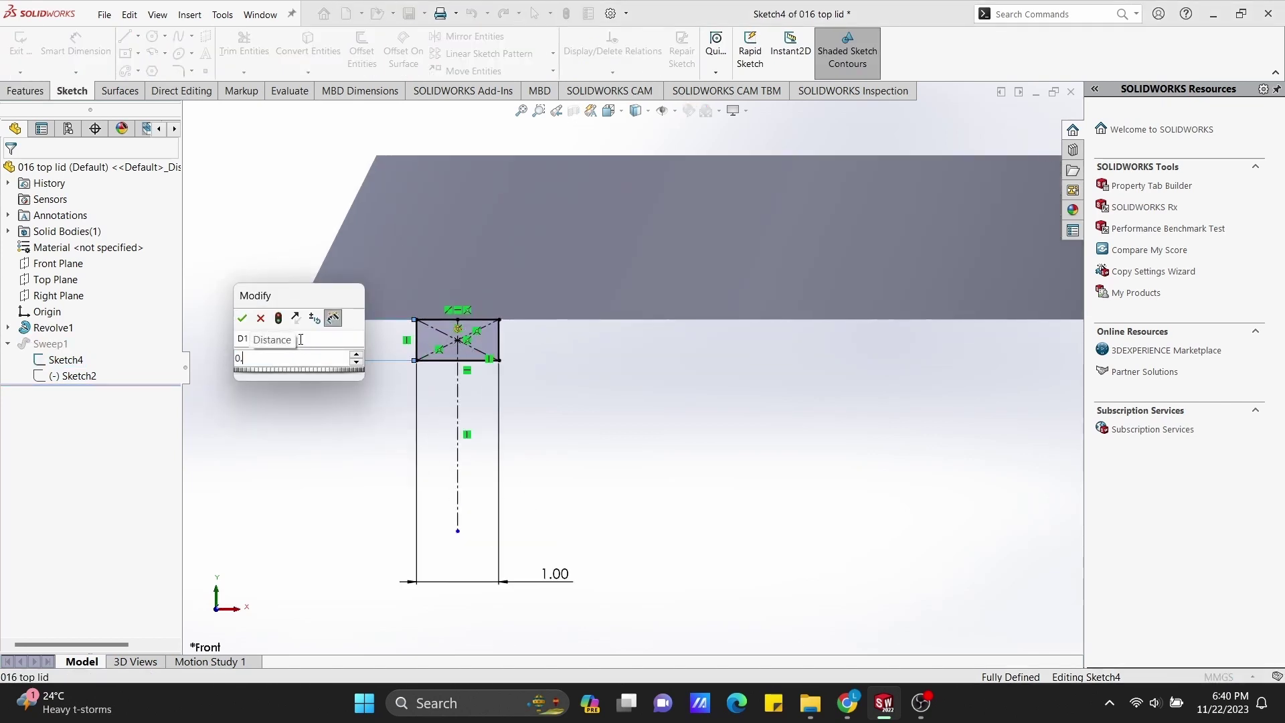
text(7)
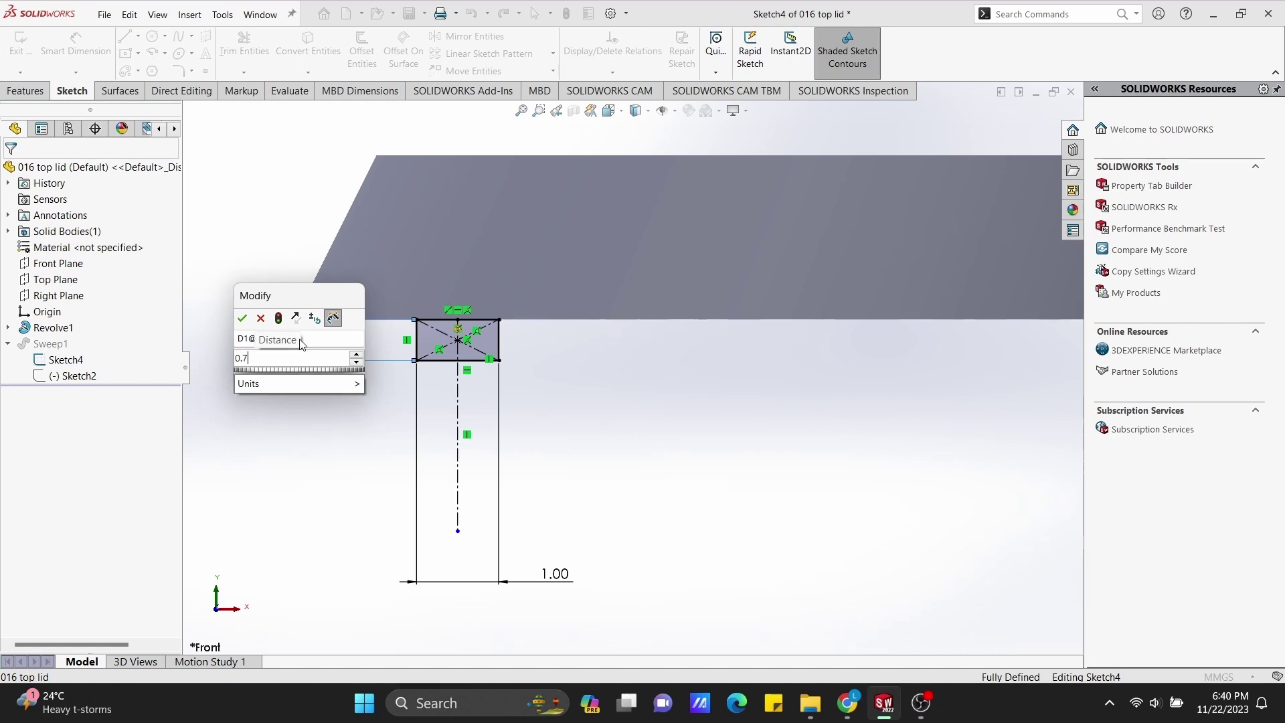
key(Return)
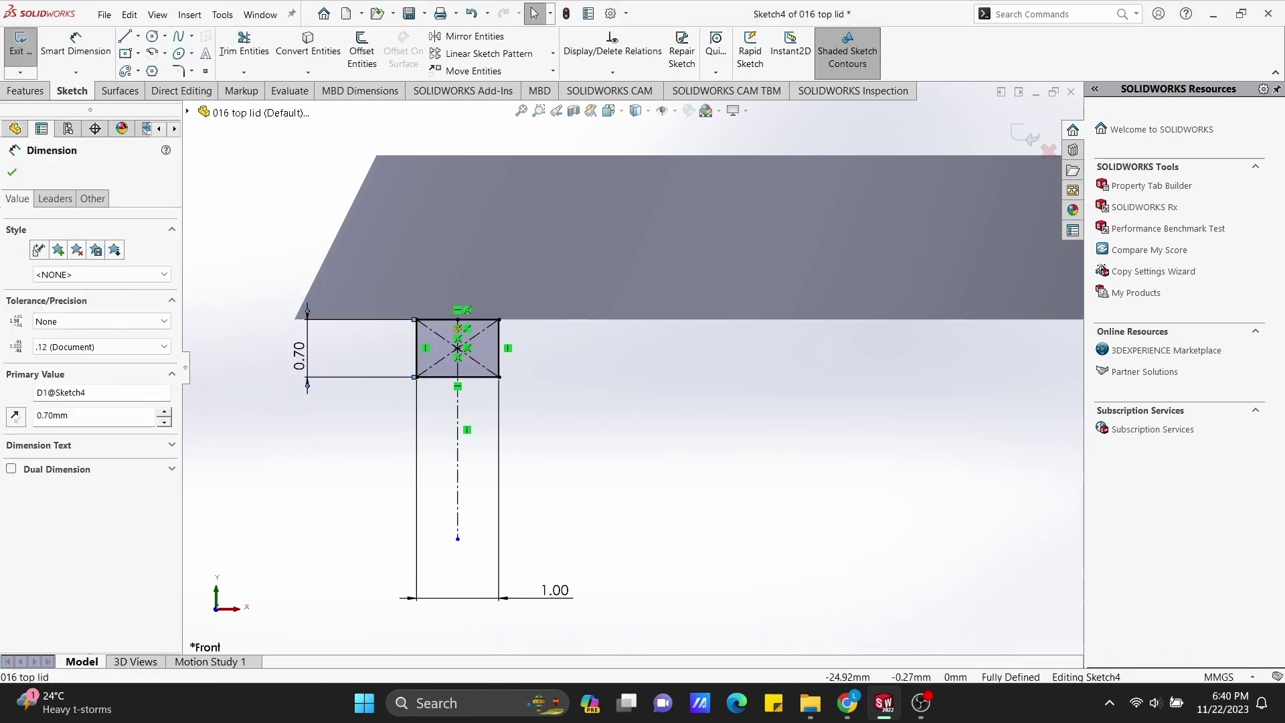
Change the height to 0.8, exit the sketch to rebuild Sweep1, and orbit around the lid.
double_click(303, 344)
text(0.8)
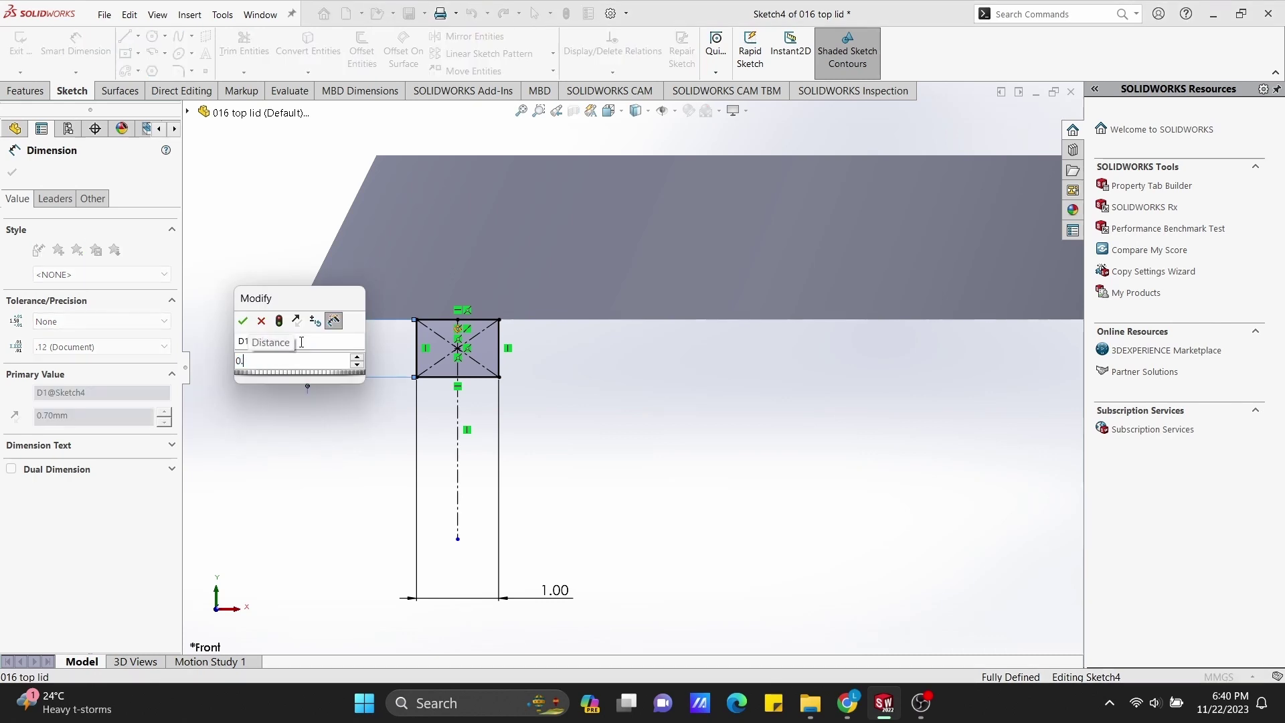
key(Return)
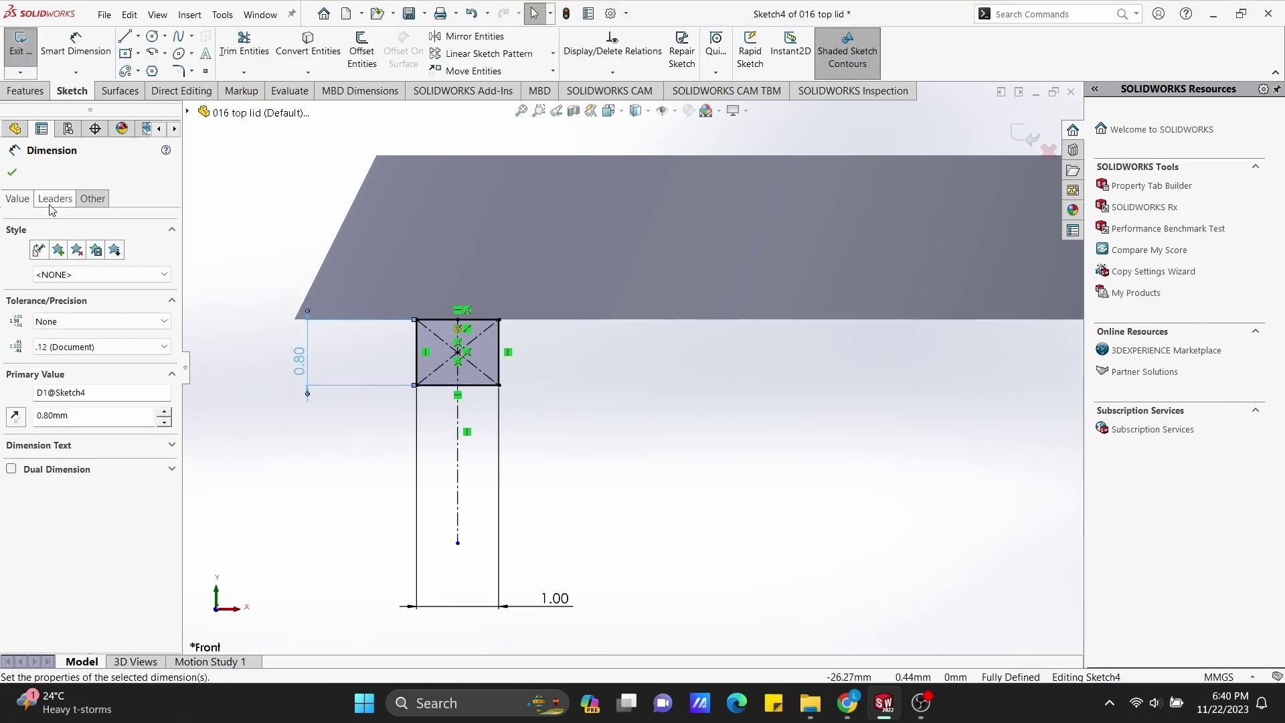
click(12, 174)
click(20, 43)
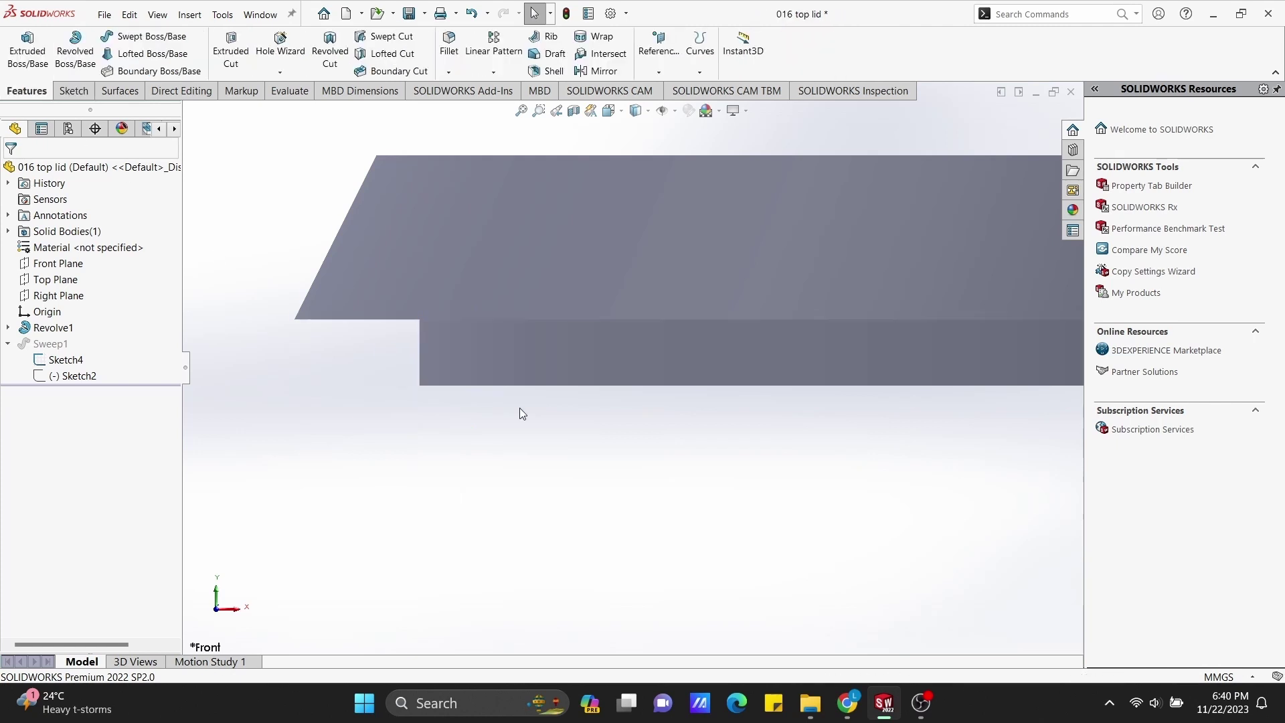
mouse_move(820, 439)
middle_down()
mouse_move(805, 404)
mouse_move(935, 377)
mouse_move(916, 409)
middle_up()
scroll(823, 419, up, 3)
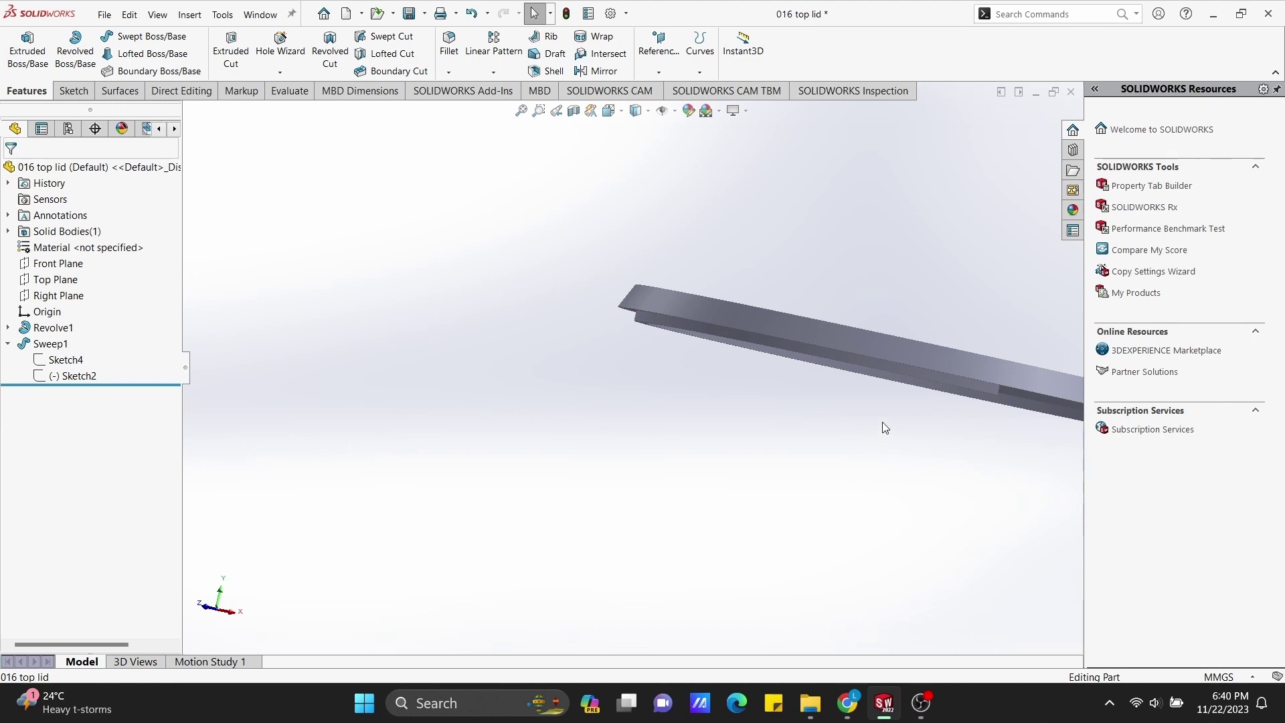
scroll(884, 428, up, 2)
mouse_move(881, 427)
middle_down()
mouse_move(777, 459)
mouse_move(780, 472)
middle_up()
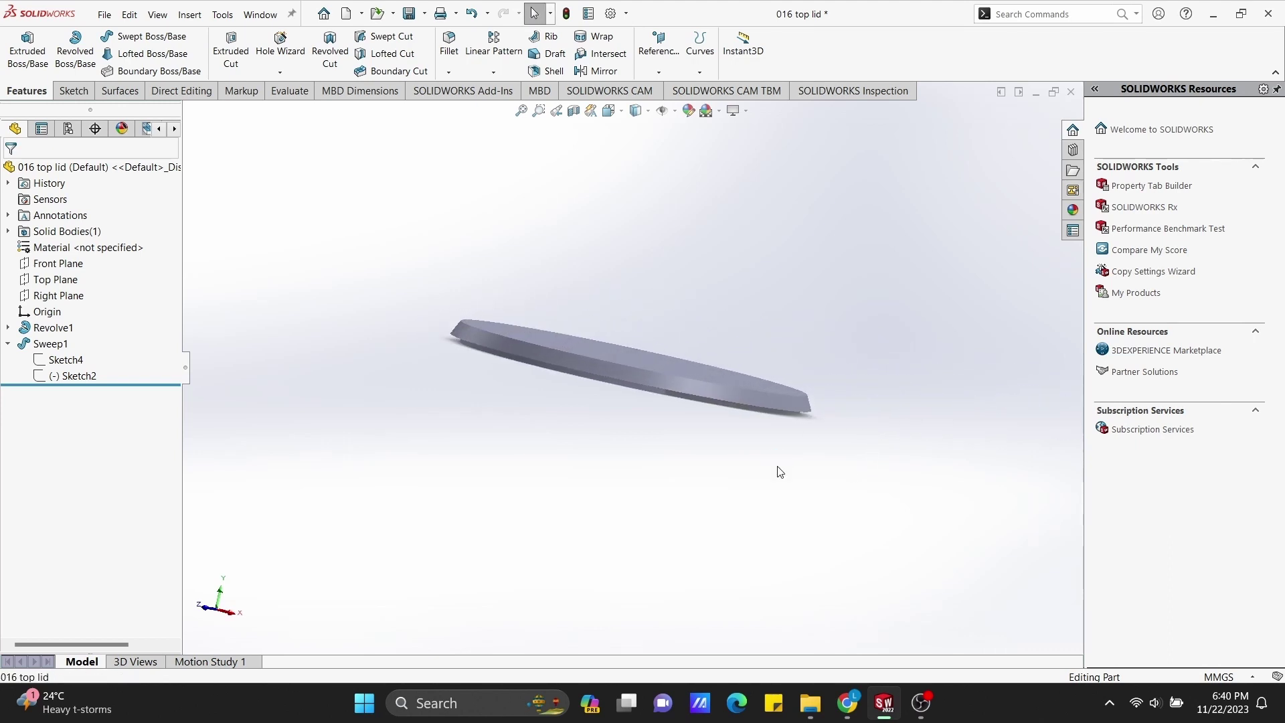
mouse_move(756, 394)
middle_down()
mouse_move(751, 375)
mouse_move(722, 445)
middle_up()
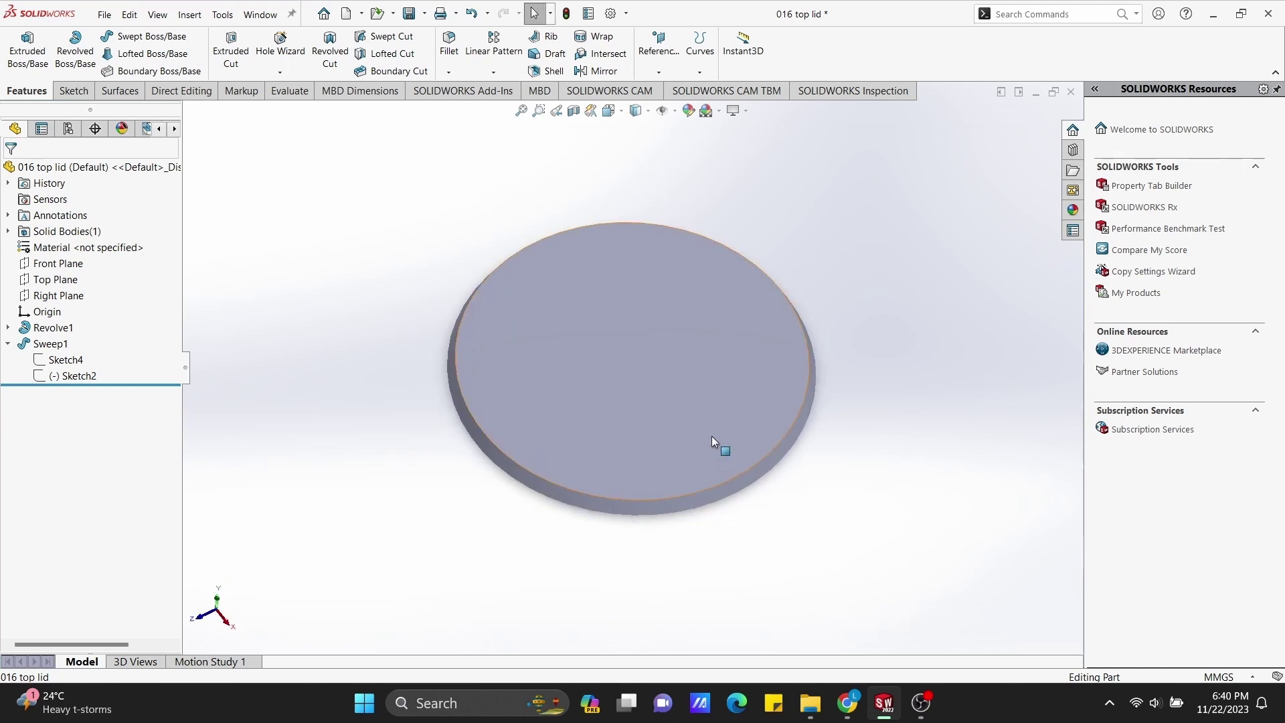
Start a sketch on the lid's top face with the wireframe display style.
right_click(675, 358)
click(711, 334)
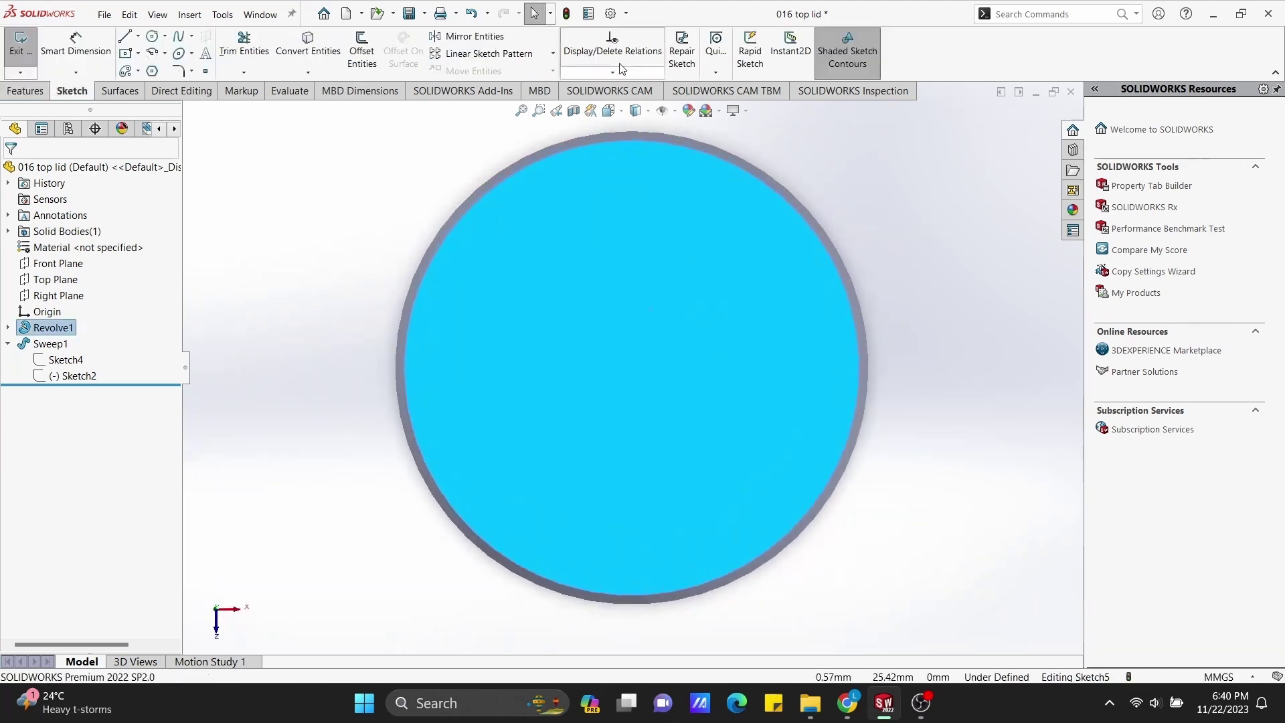
click(649, 114)
click(635, 168)
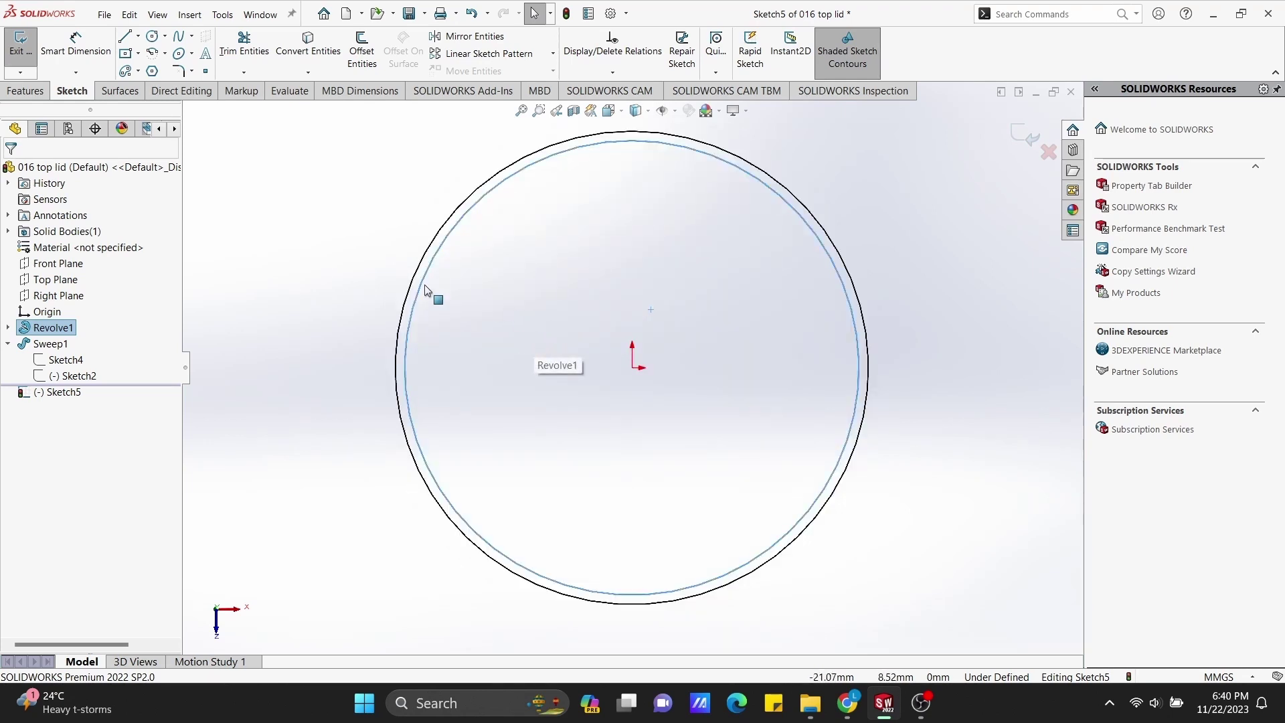
Draw a horizontal centerline through the centre and a vertical centerline crossing it on the right.
click(140, 37)
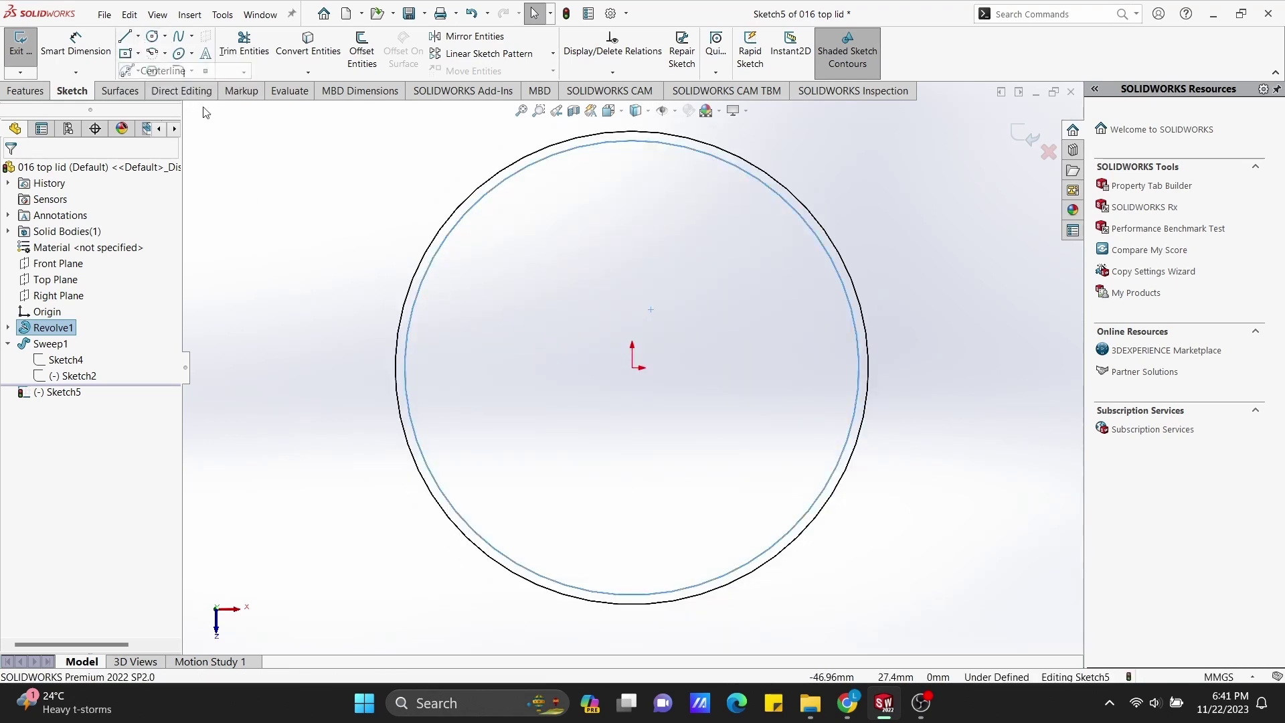
click(161, 64)
click(543, 367)
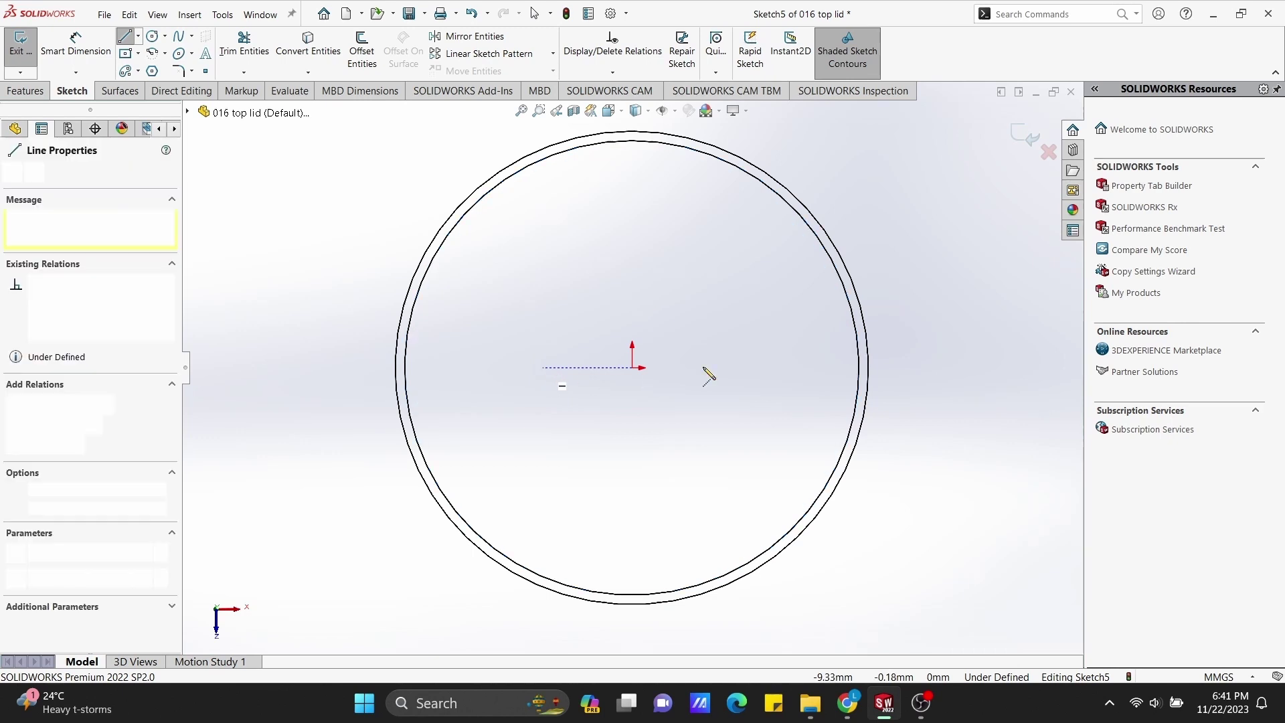
click(823, 367)
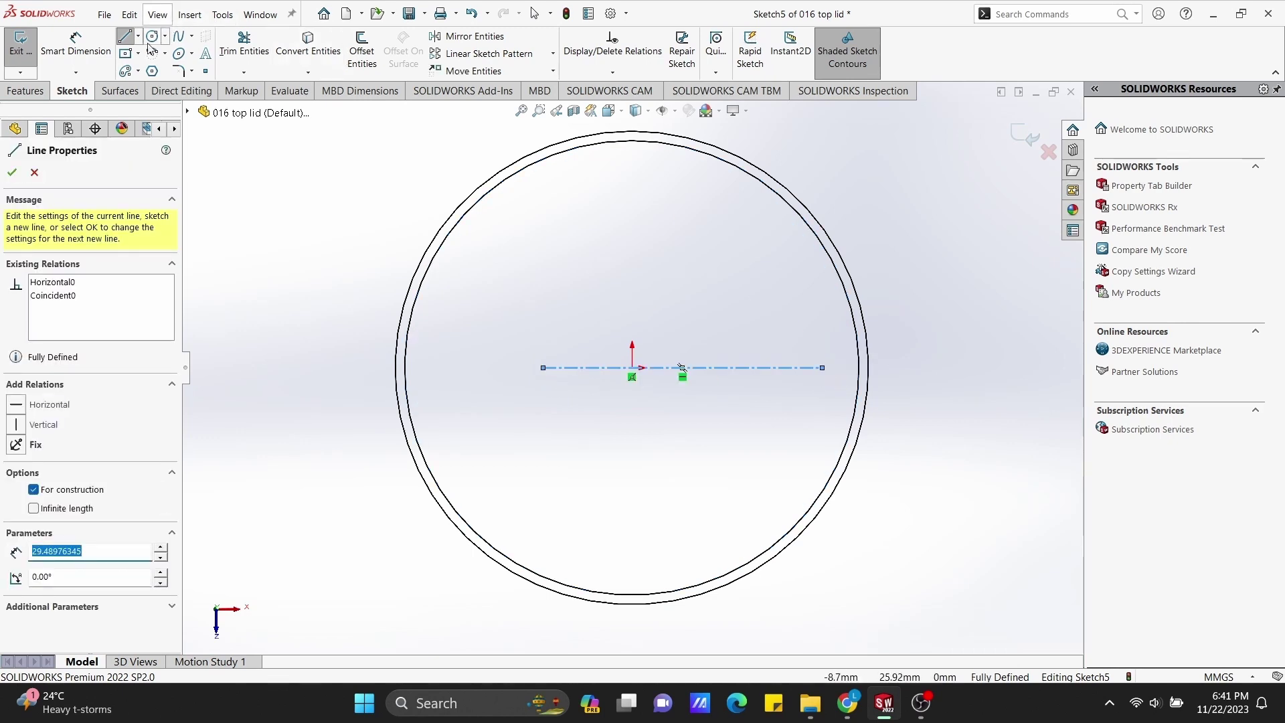
click(758, 265)
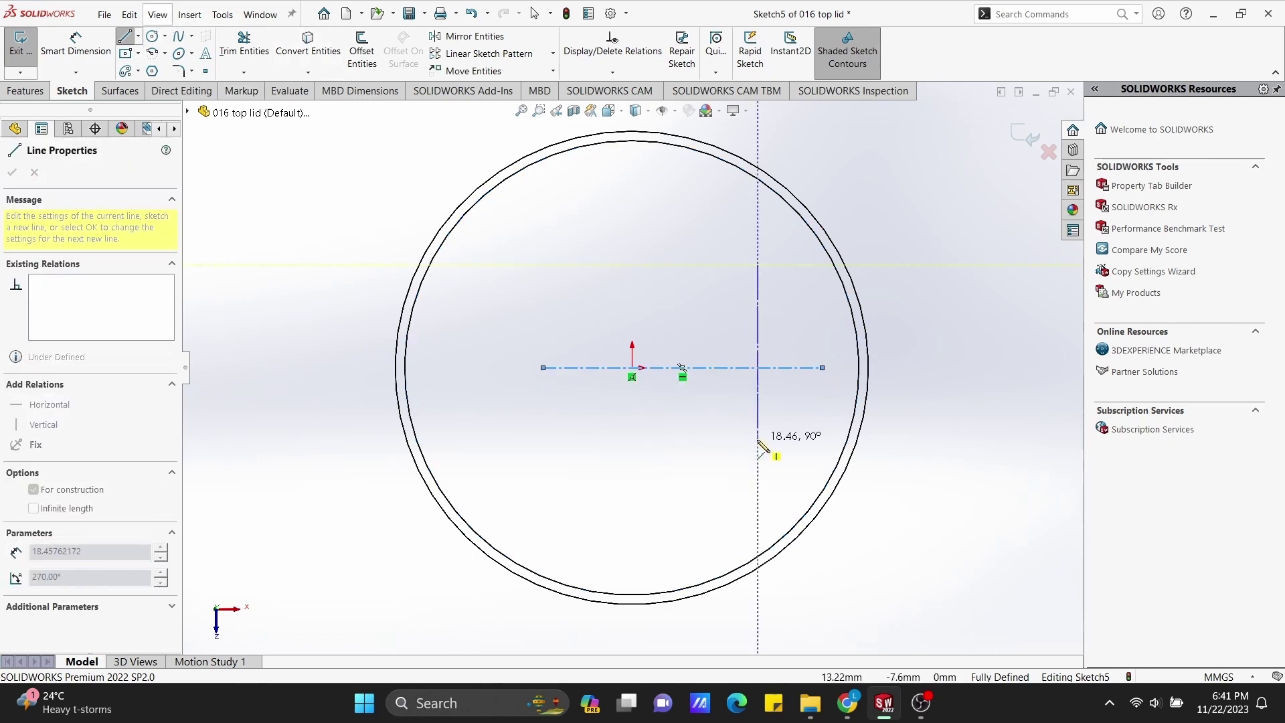
click(758, 439)
click(77, 51)
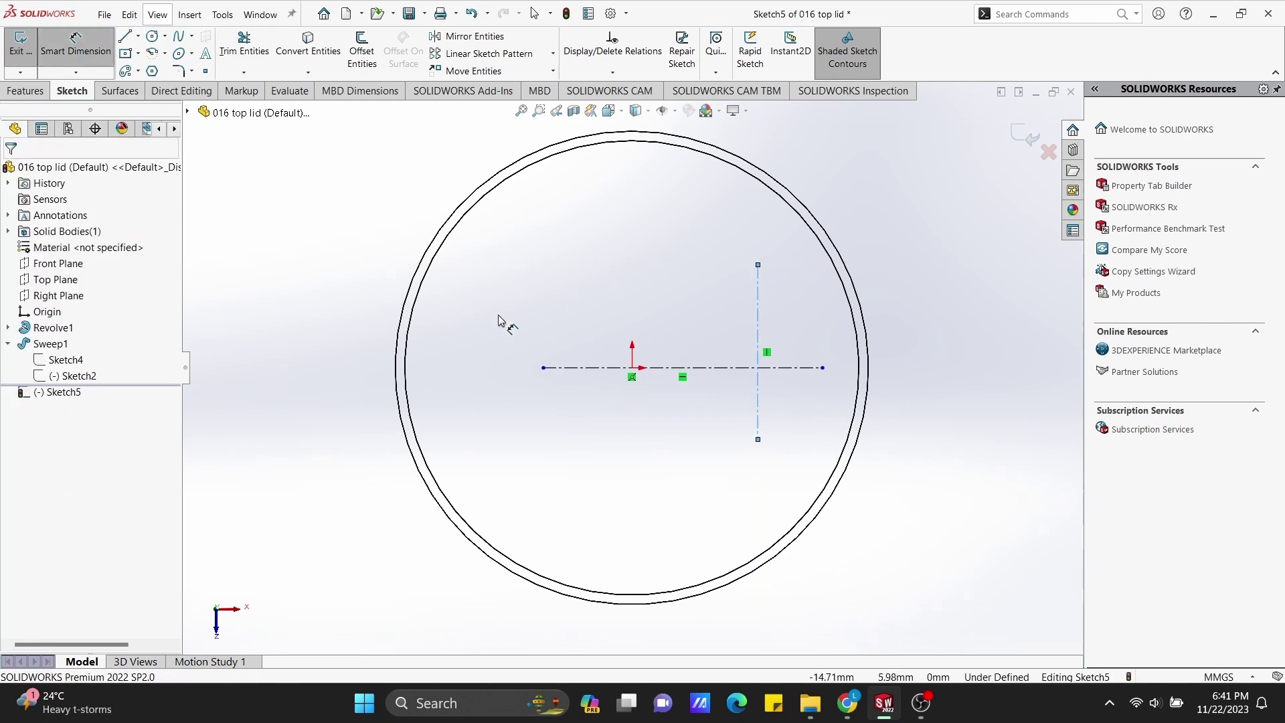
Dimension the vertical centerline from the origin, then undo the resulting 13.30 dimension.
click(632, 368)
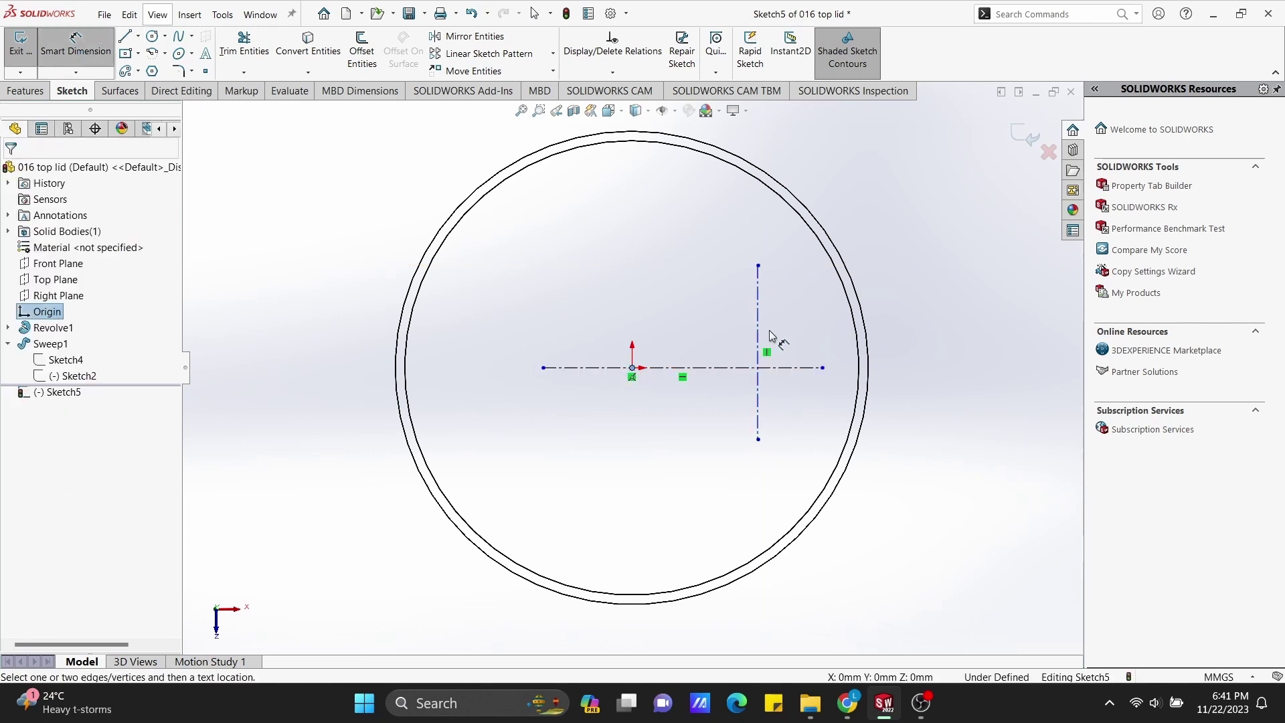
click(758, 337)
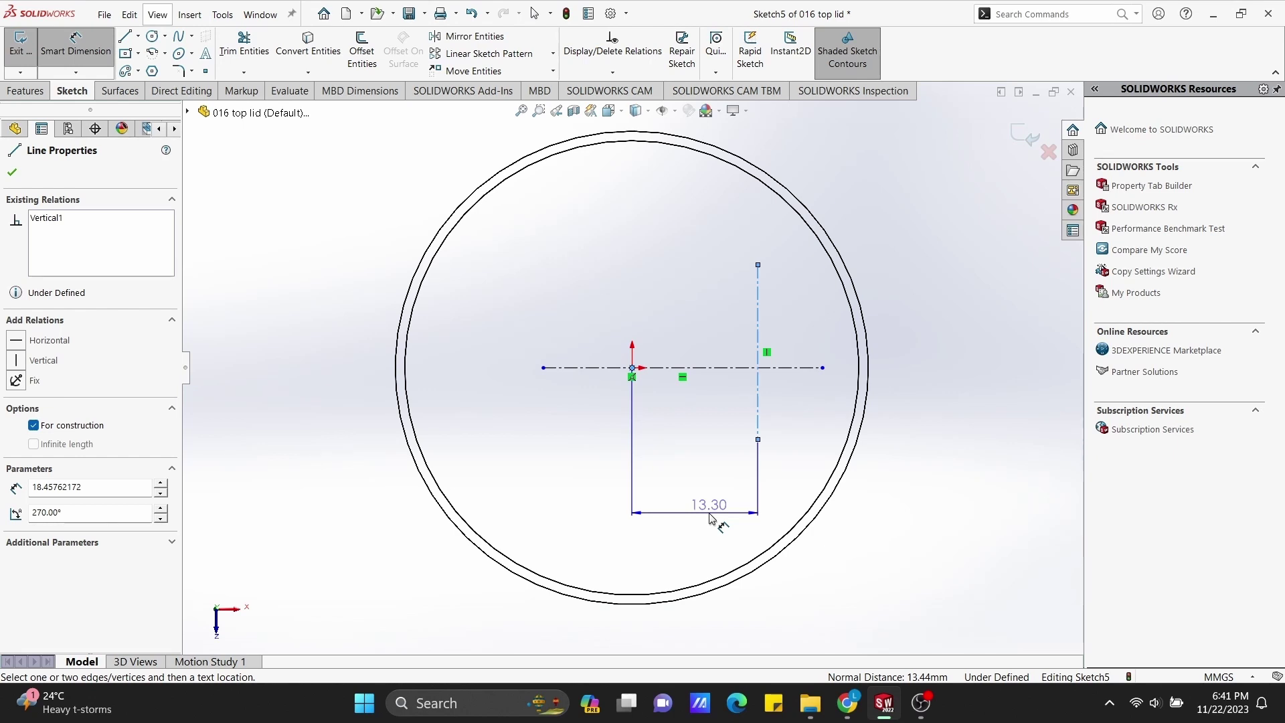
key(Escape)
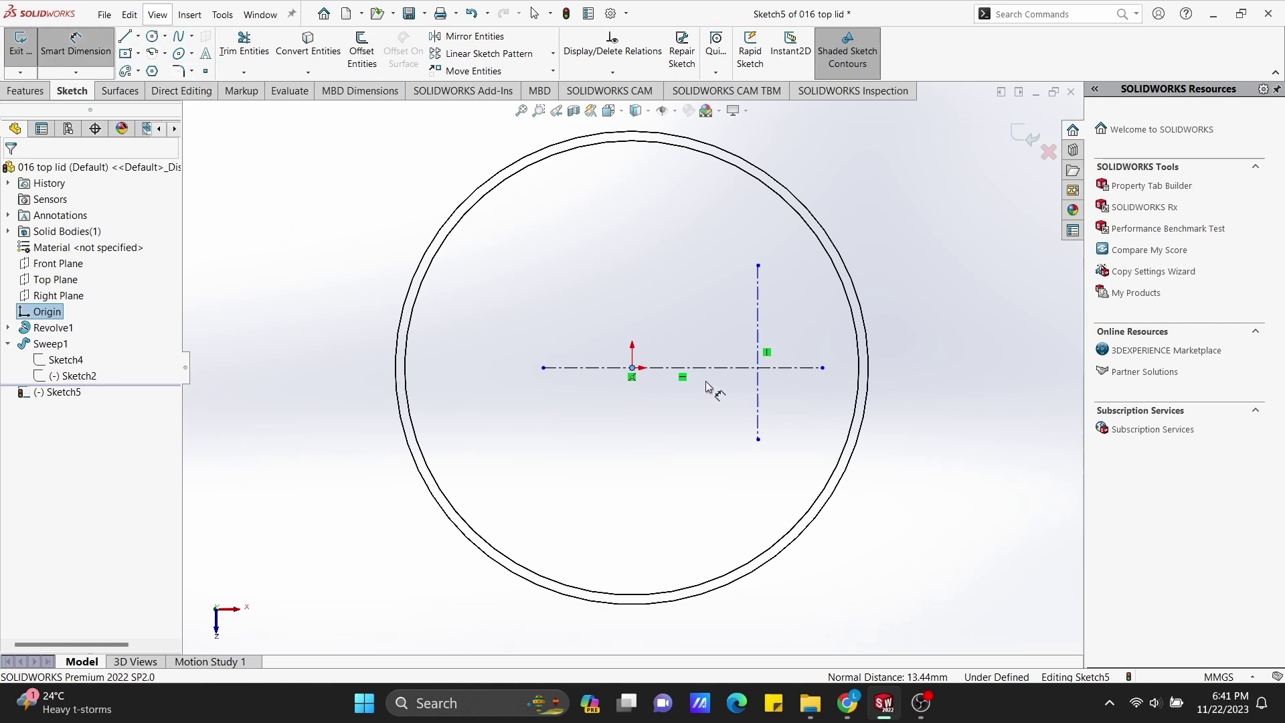
click(757, 397)
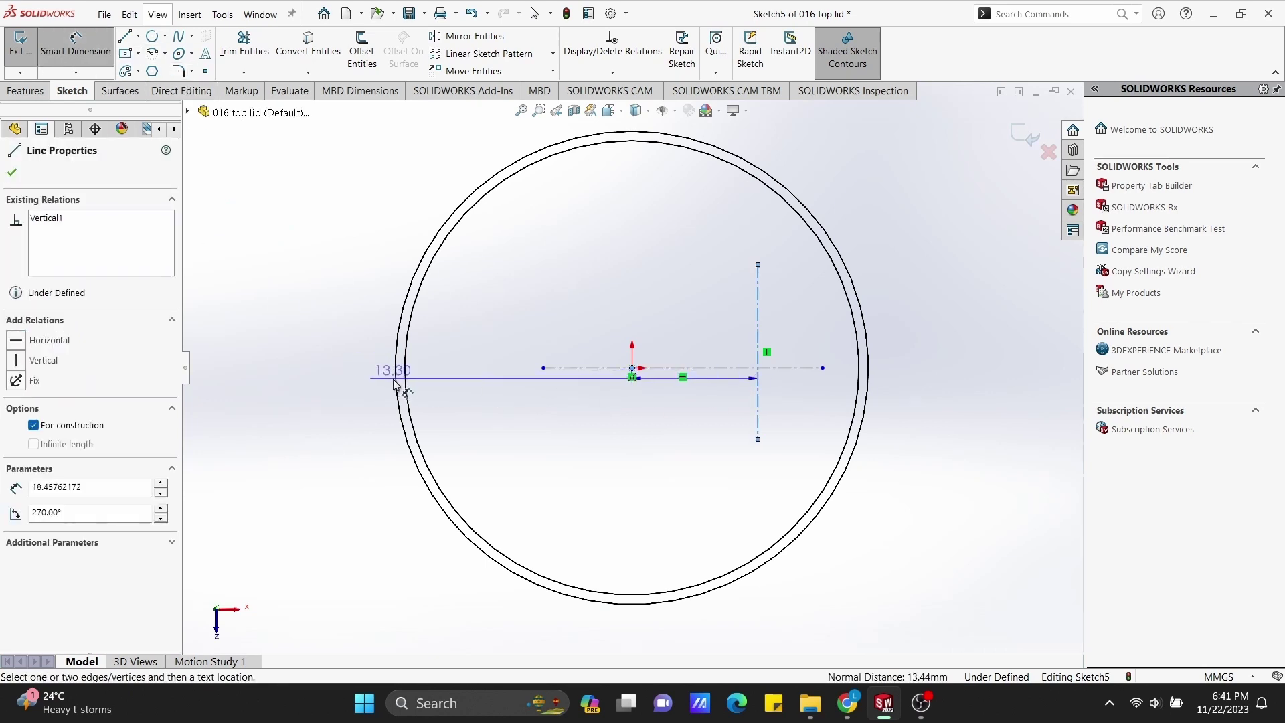
click(636, 381)
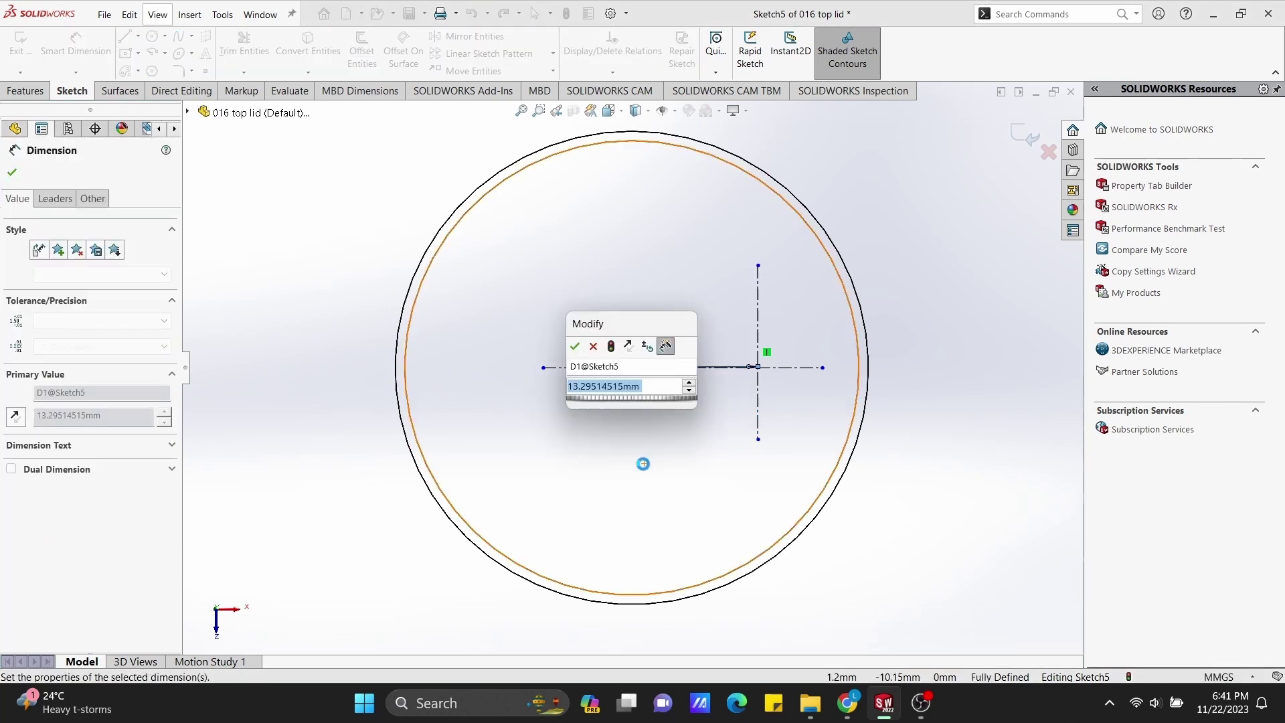
key(Return)
key(Escape)
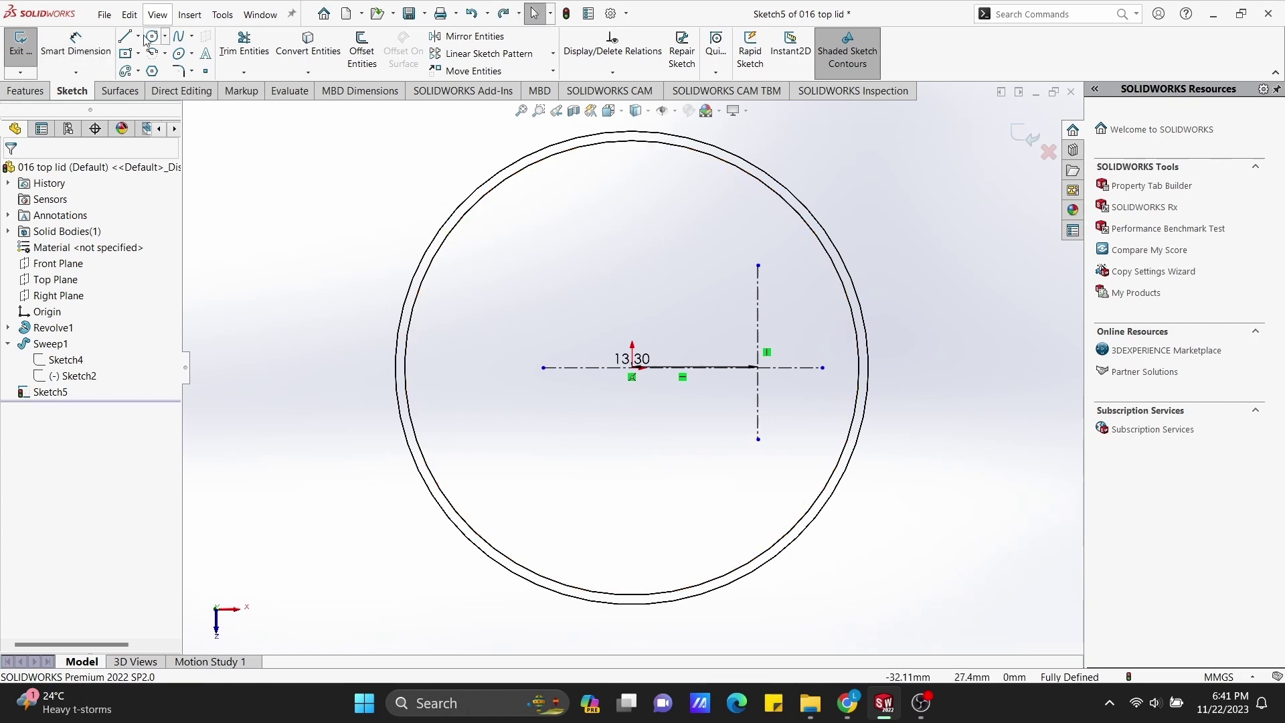
key(ctrl+z)
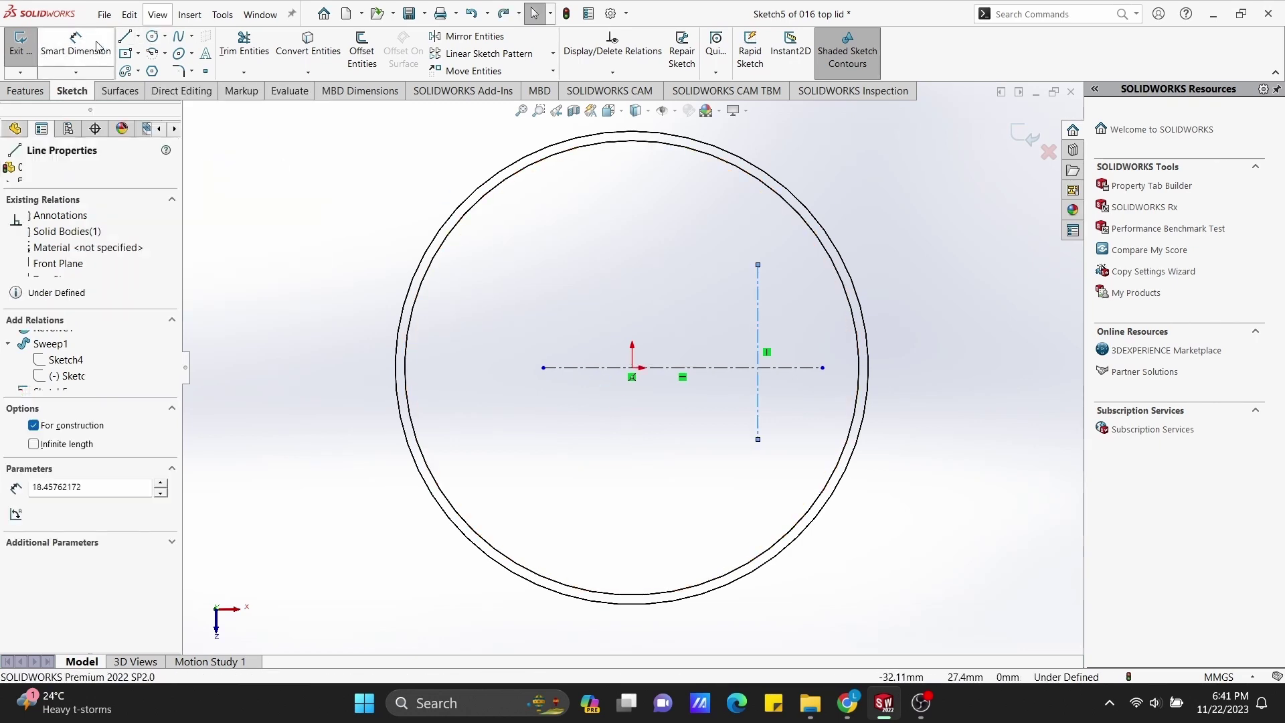
Dimension the vertical centerline 3 mm from the origin.
click(102, 49)
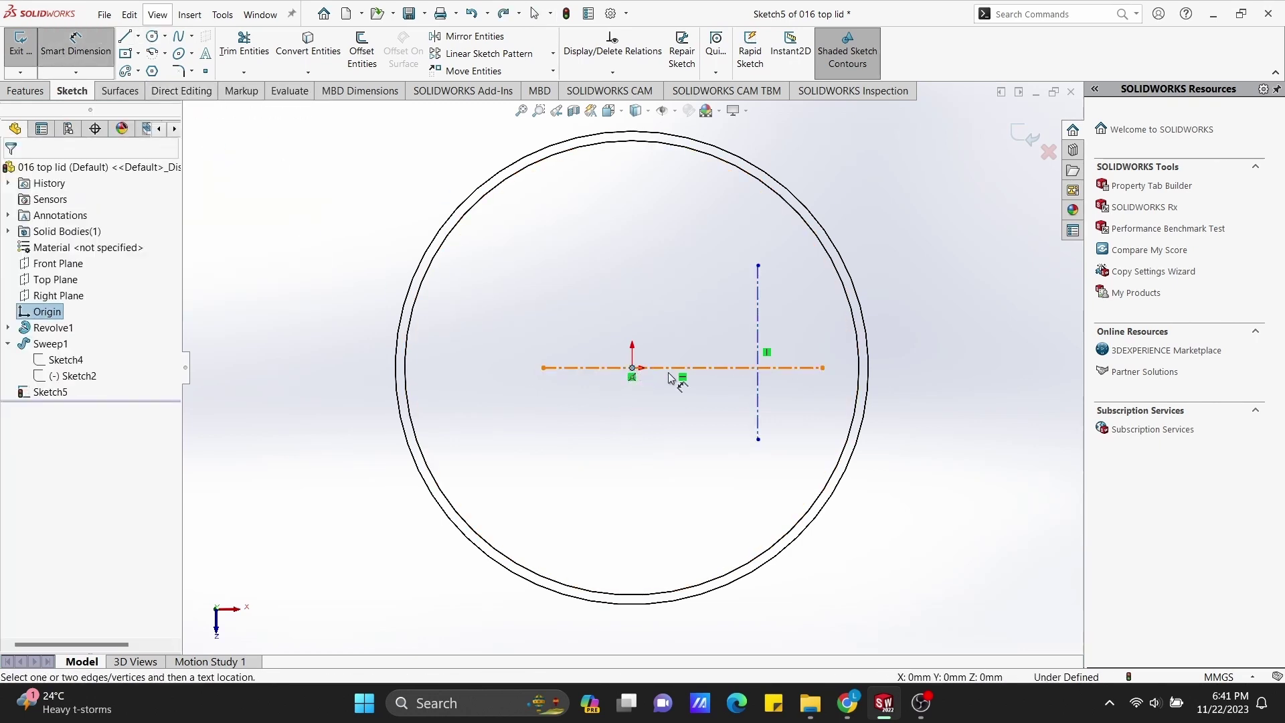
click(761, 404)
click(731, 508)
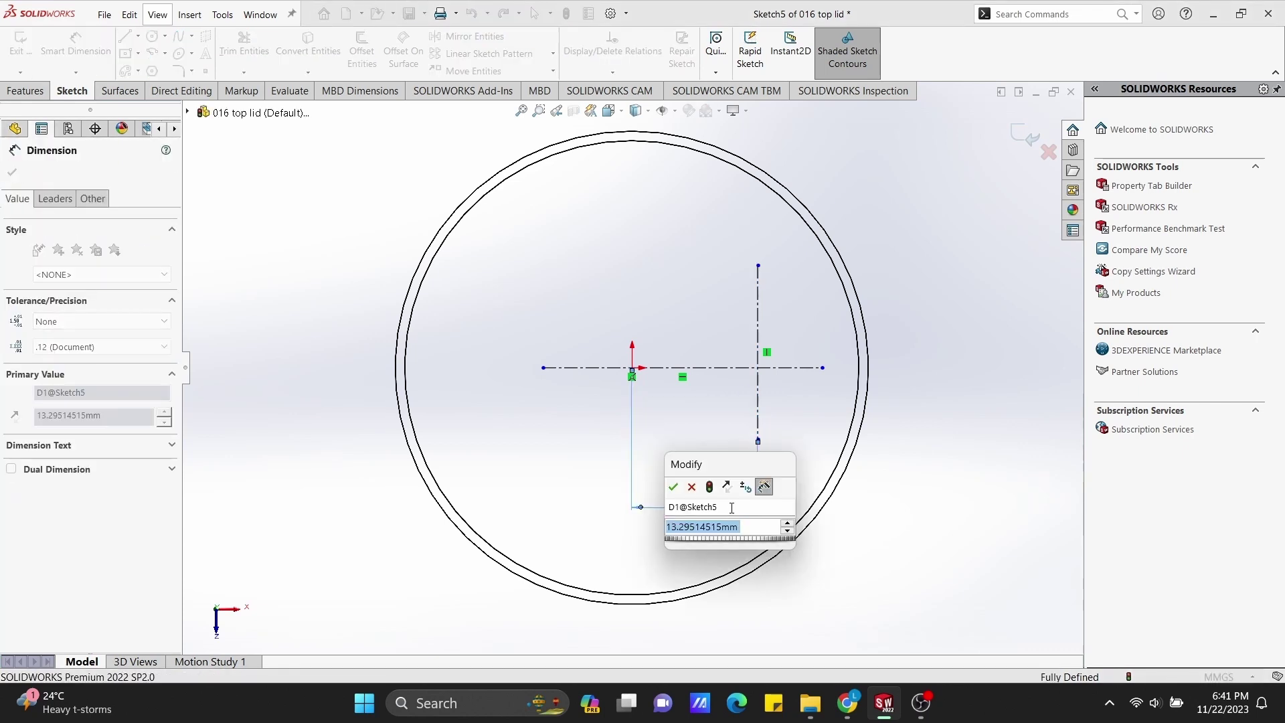
text(3)
key(Return)
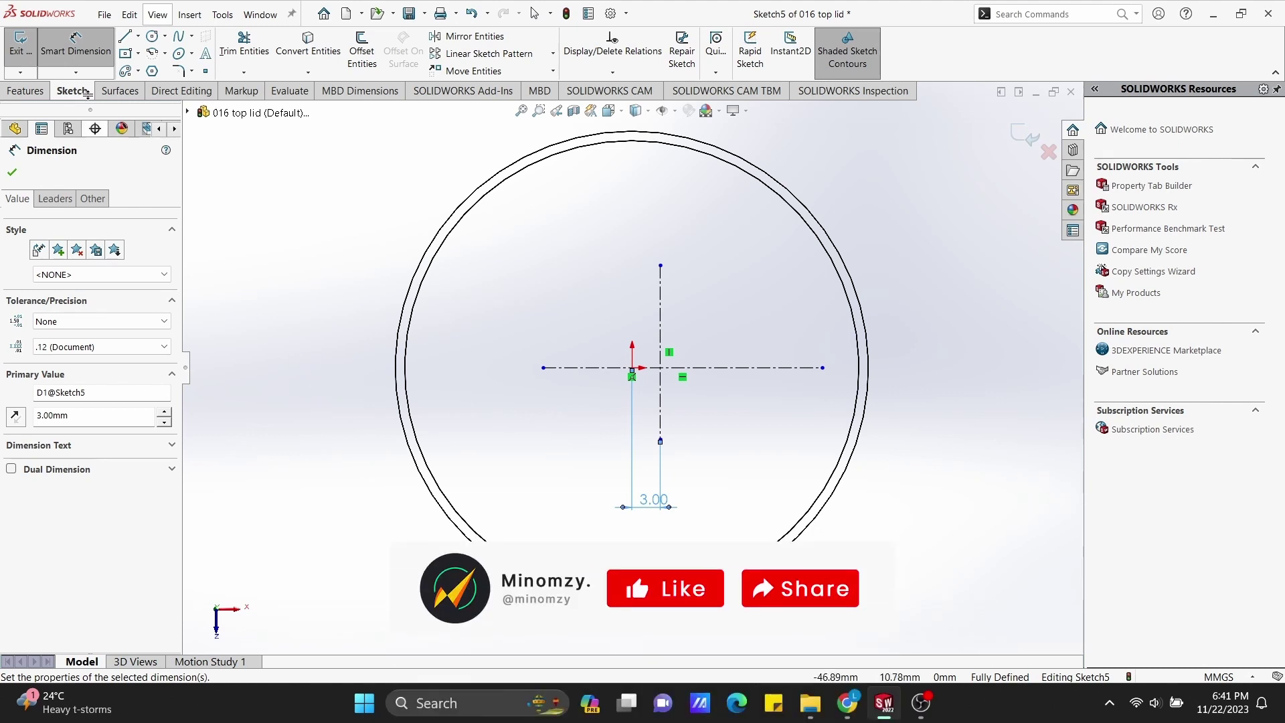
click(153, 35)
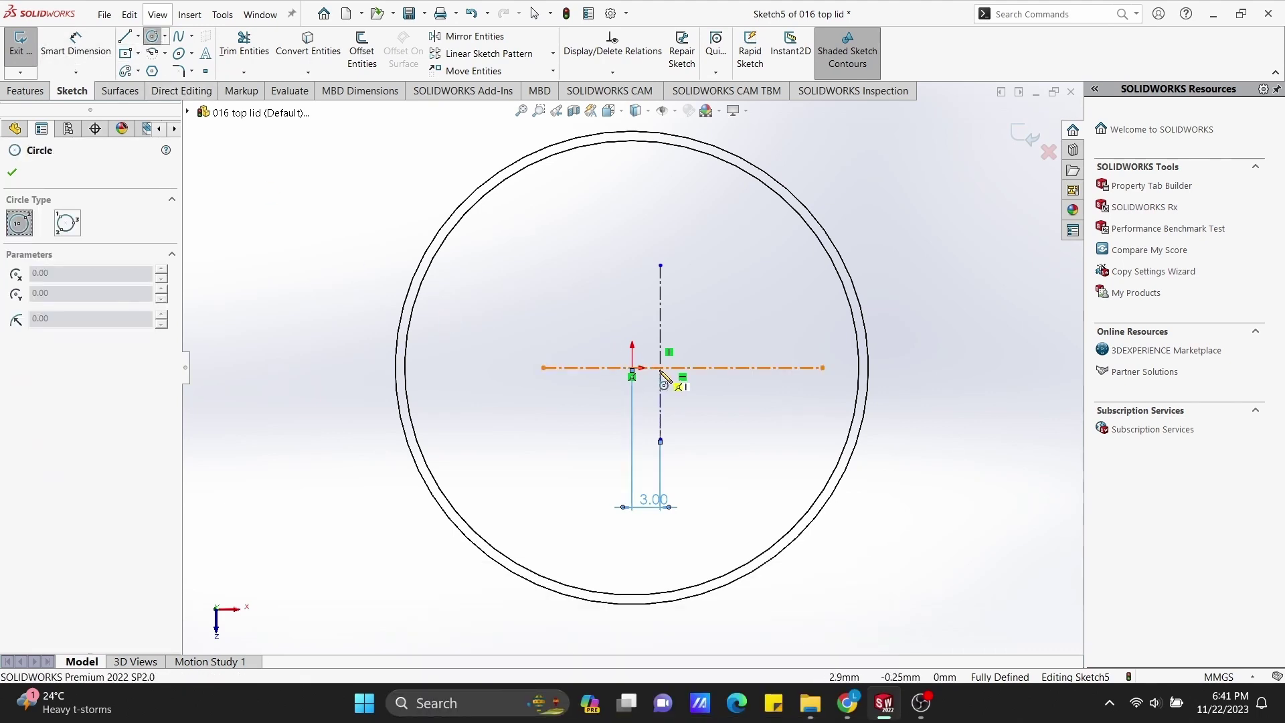
Draw a small circle and constrain its centre to the intersection of both centerlines.
click(727, 293)
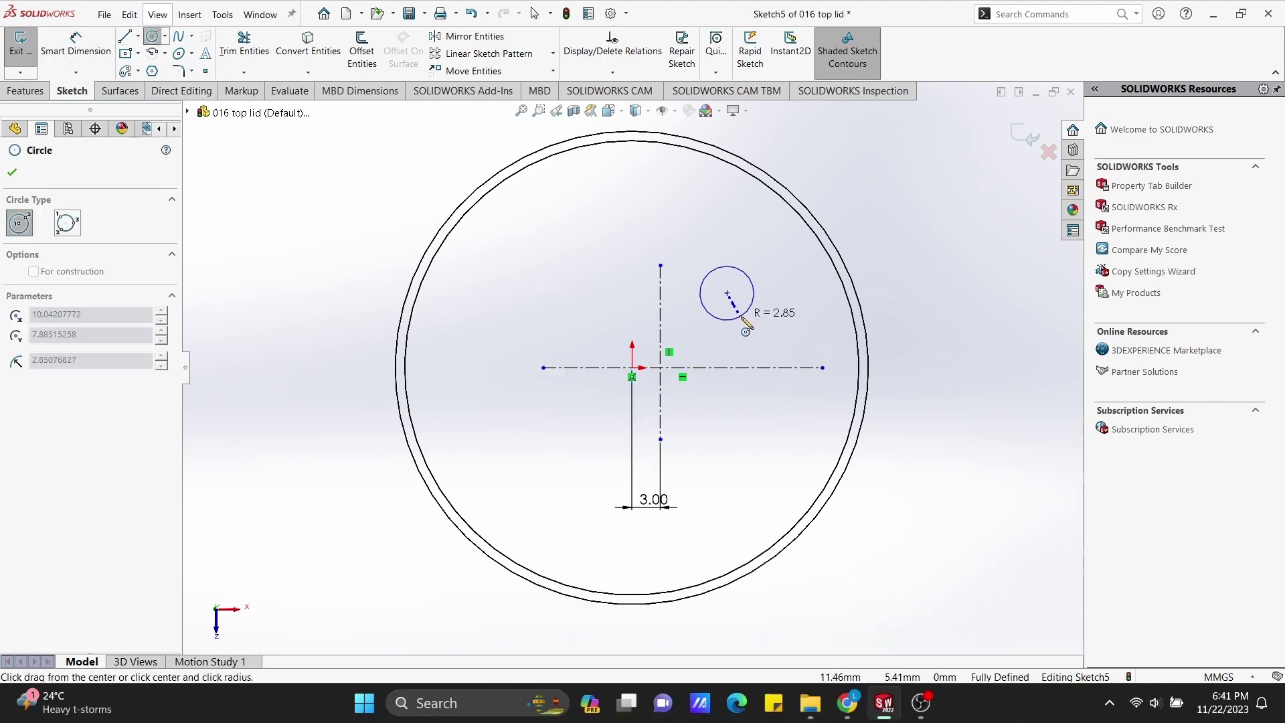
click(747, 313)
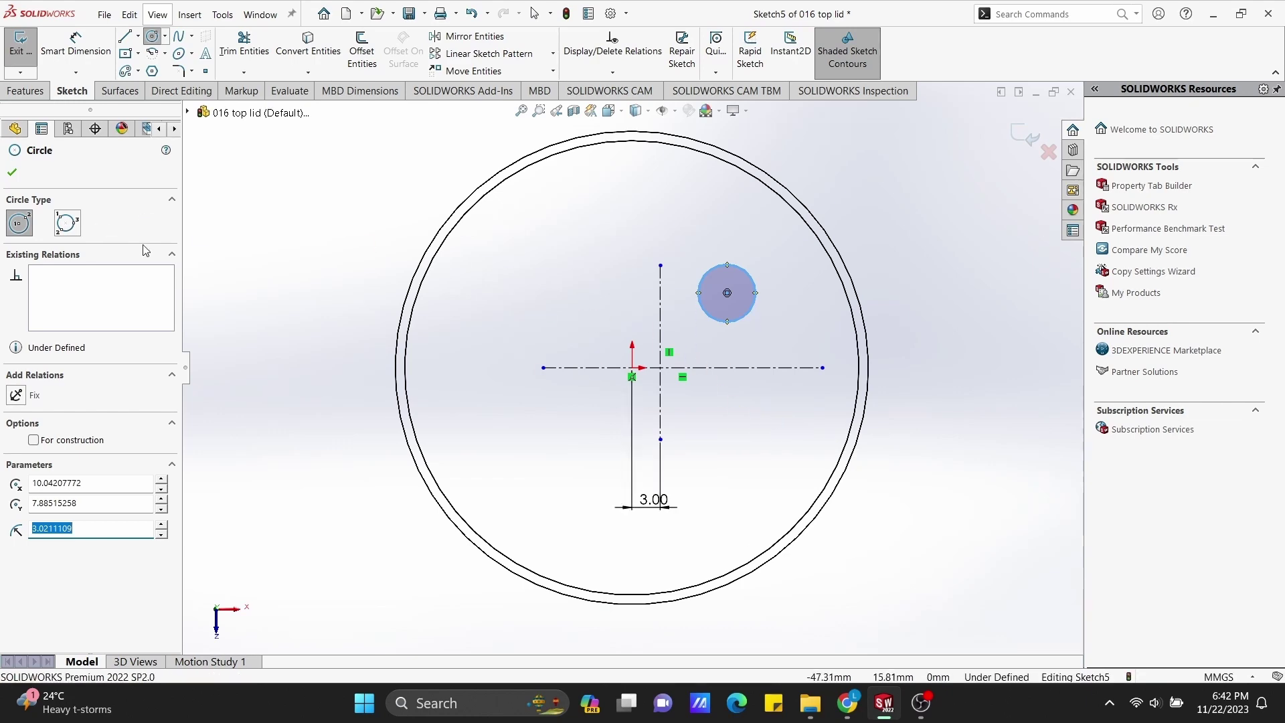
key(Escape)
scroll(709, 270, down, 2)
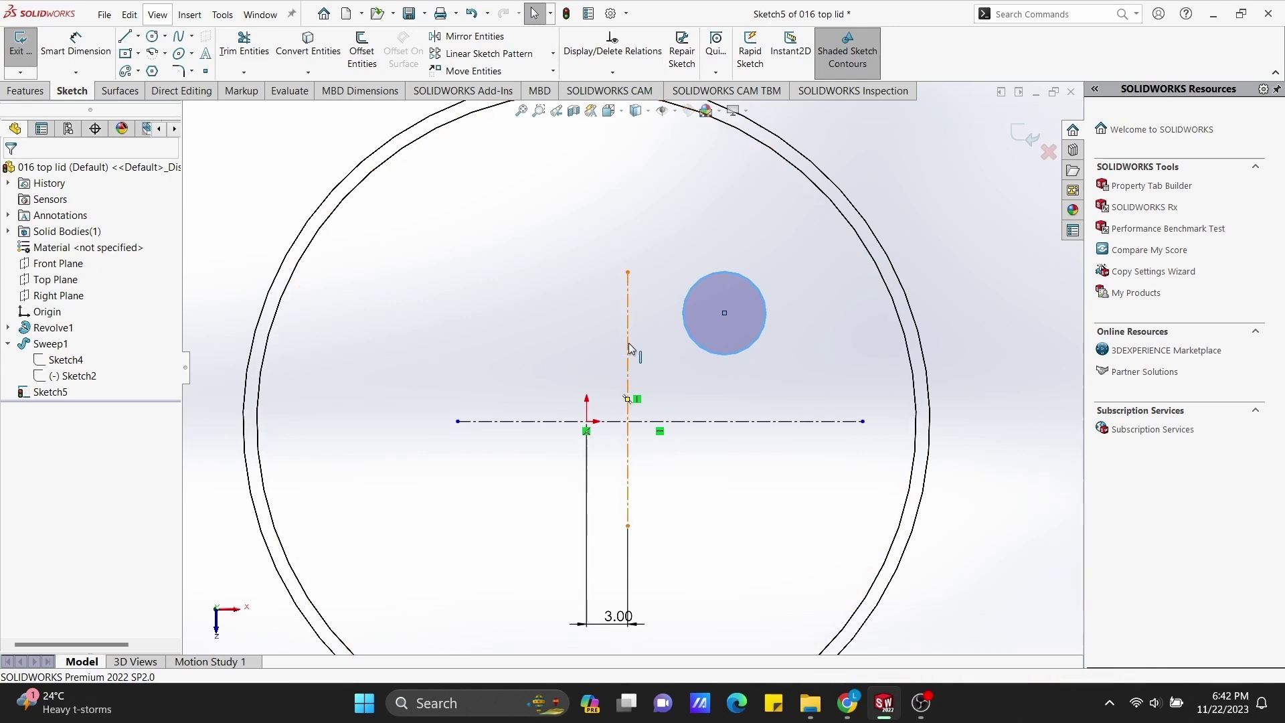
ctrl+click(629, 348)
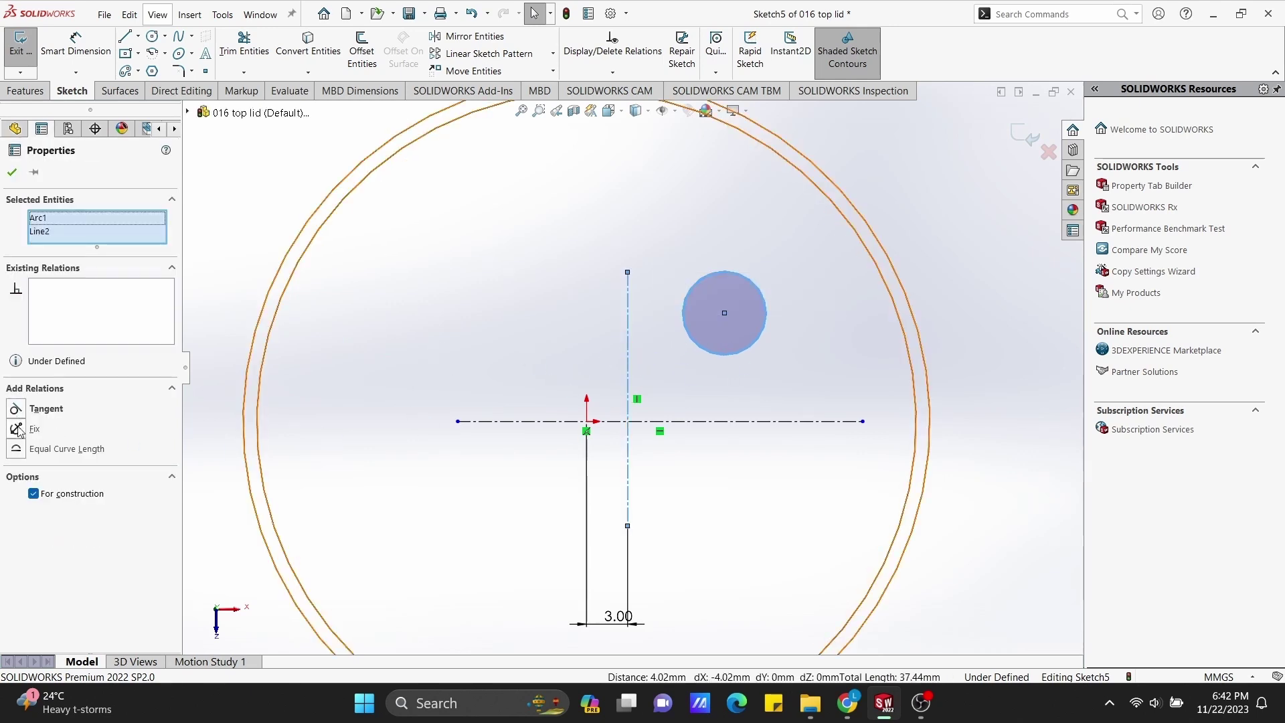
click(569, 285)
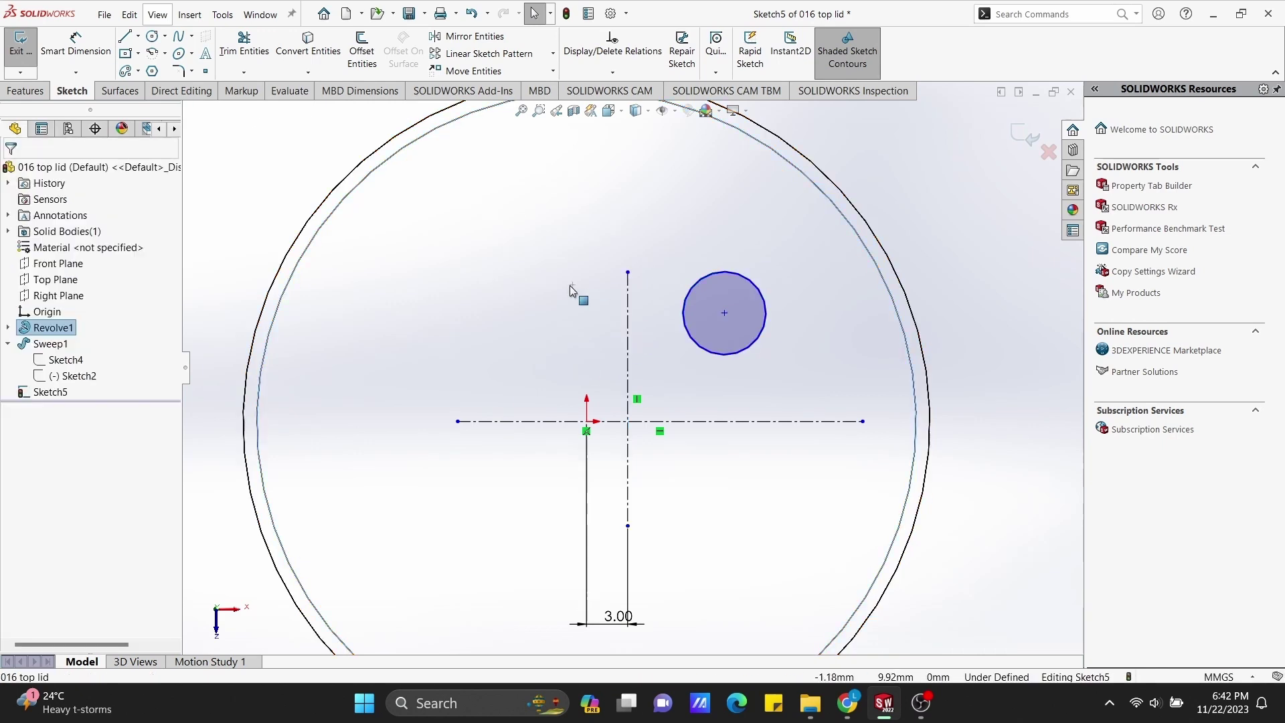
click(685, 321)
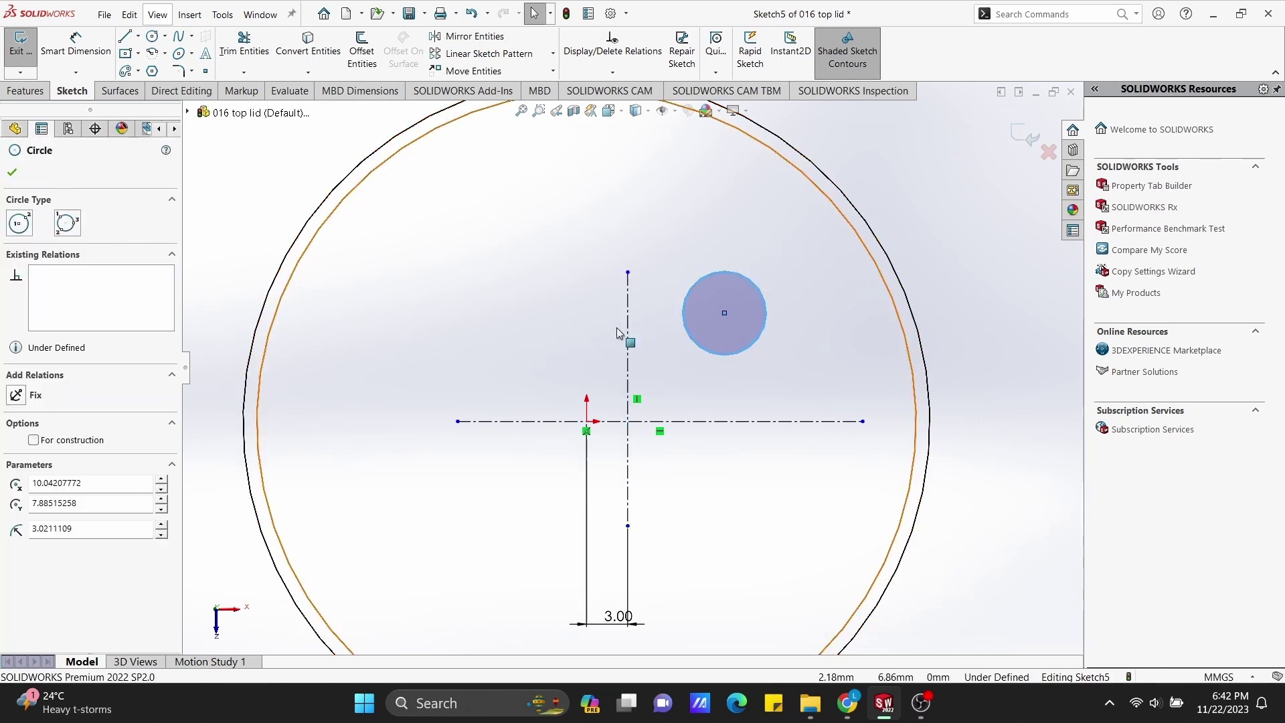
click(555, 302)
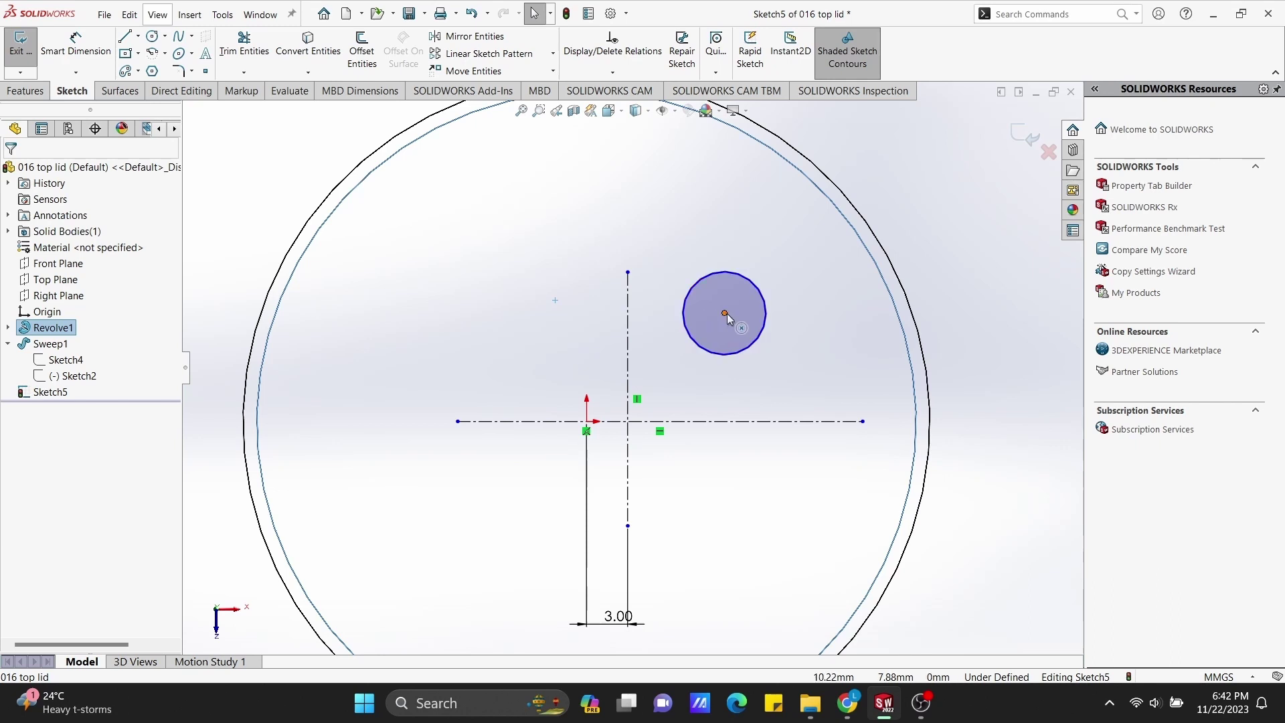
click(725, 313)
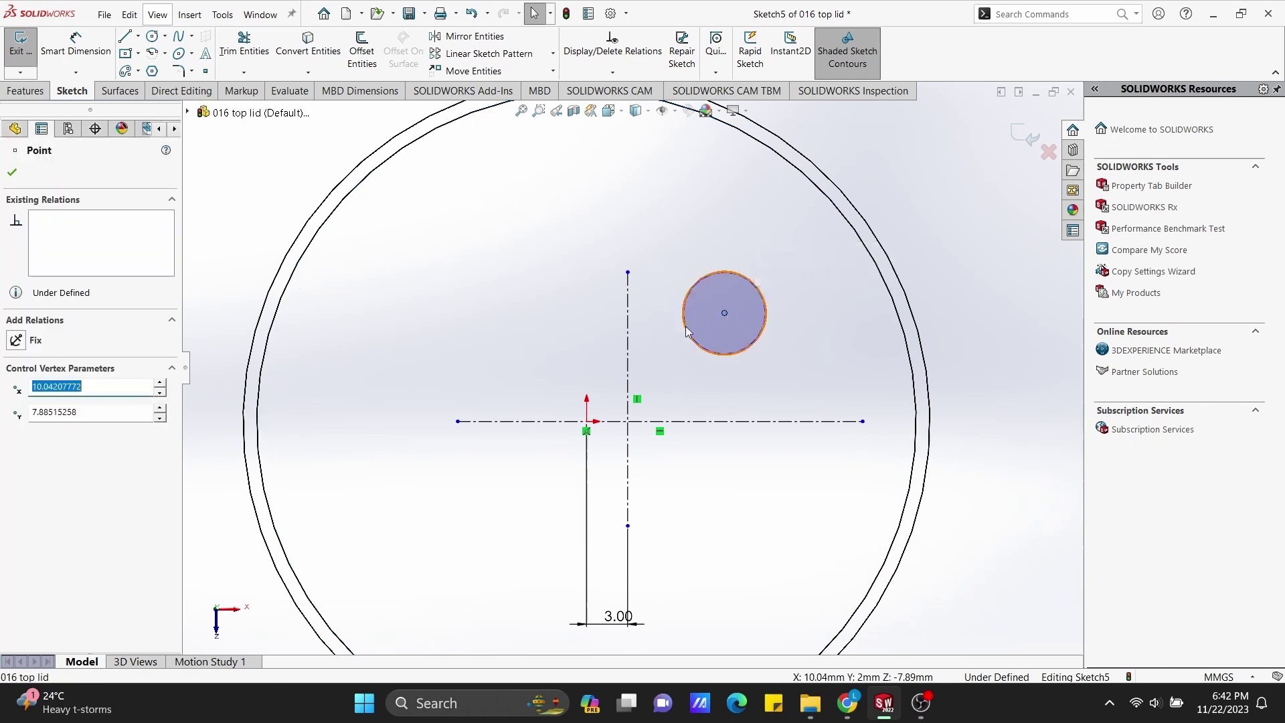
ctrl+click(629, 346)
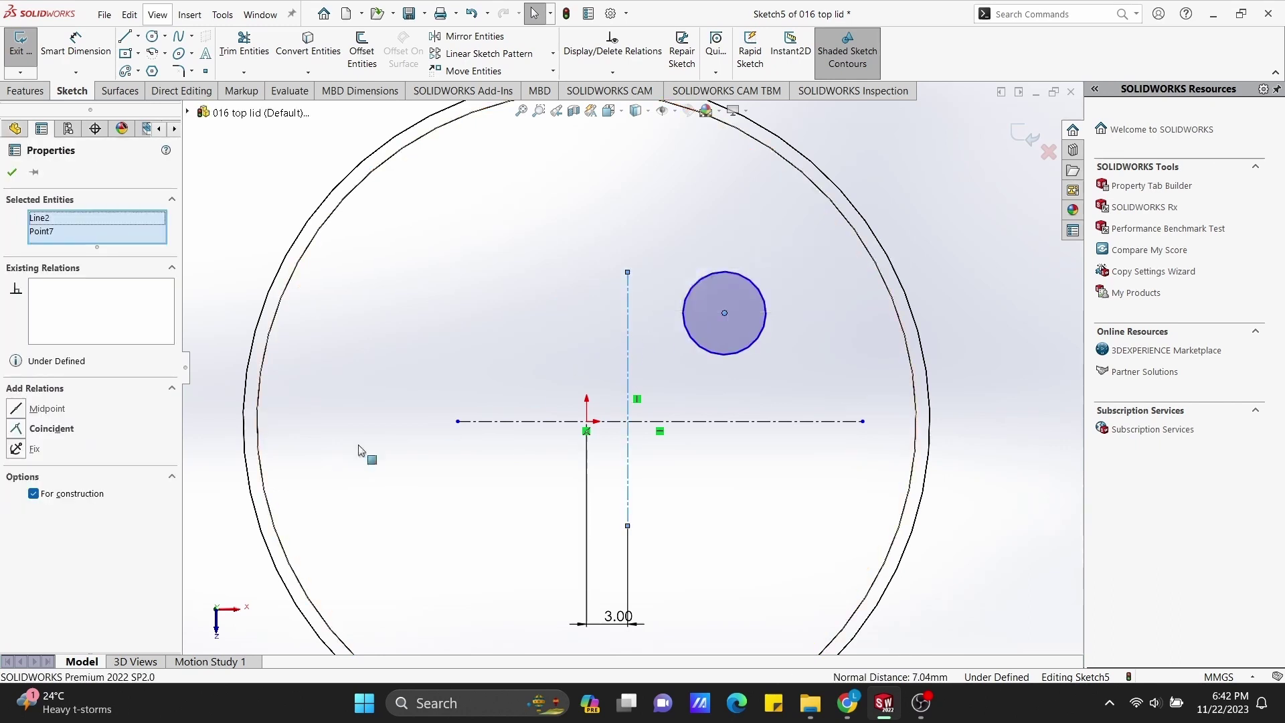
click(16, 429)
ctrl+click(718, 422)
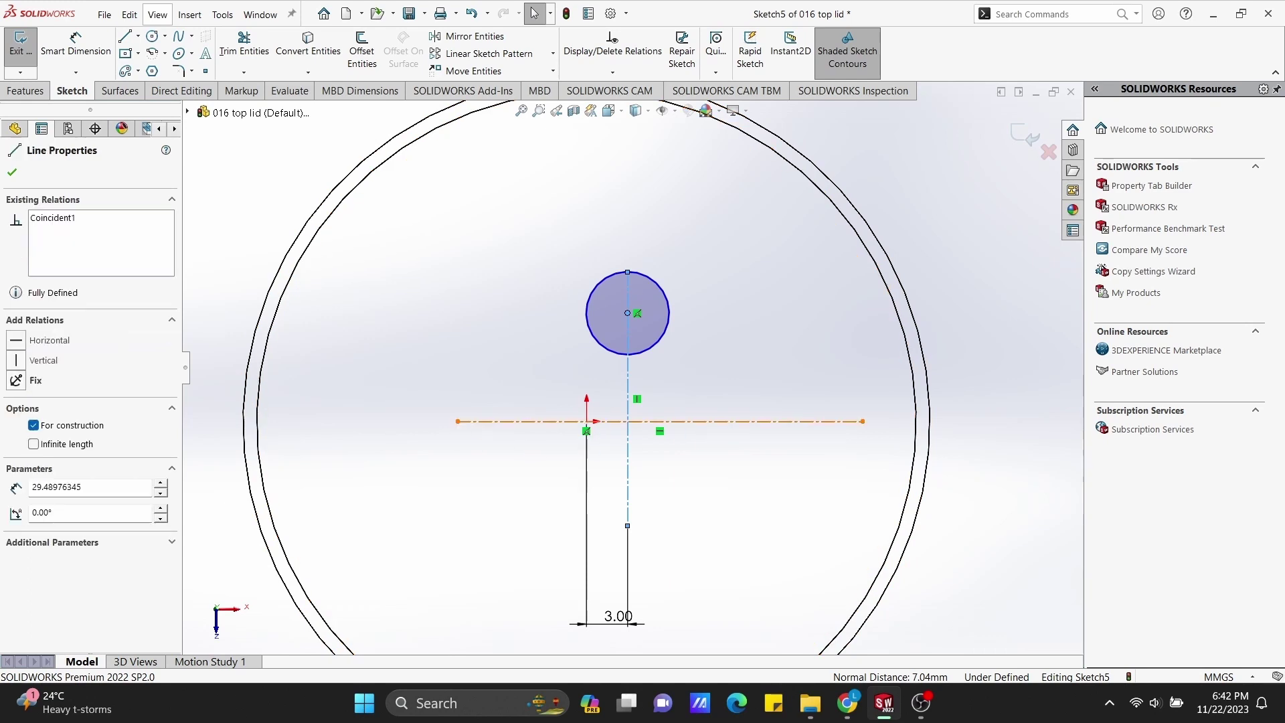
click(19, 425)
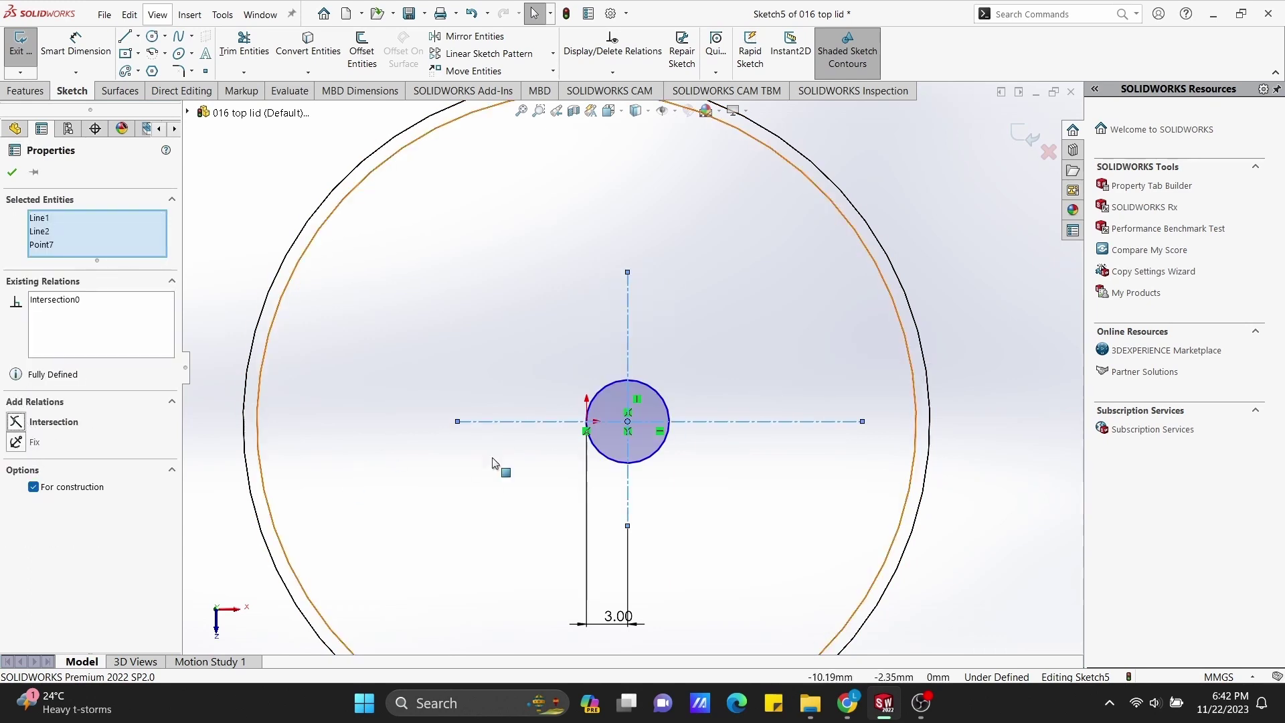
Dimension the circle to a 7 mm diameter and exit the sketch.
click(75, 42)
click(664, 404)
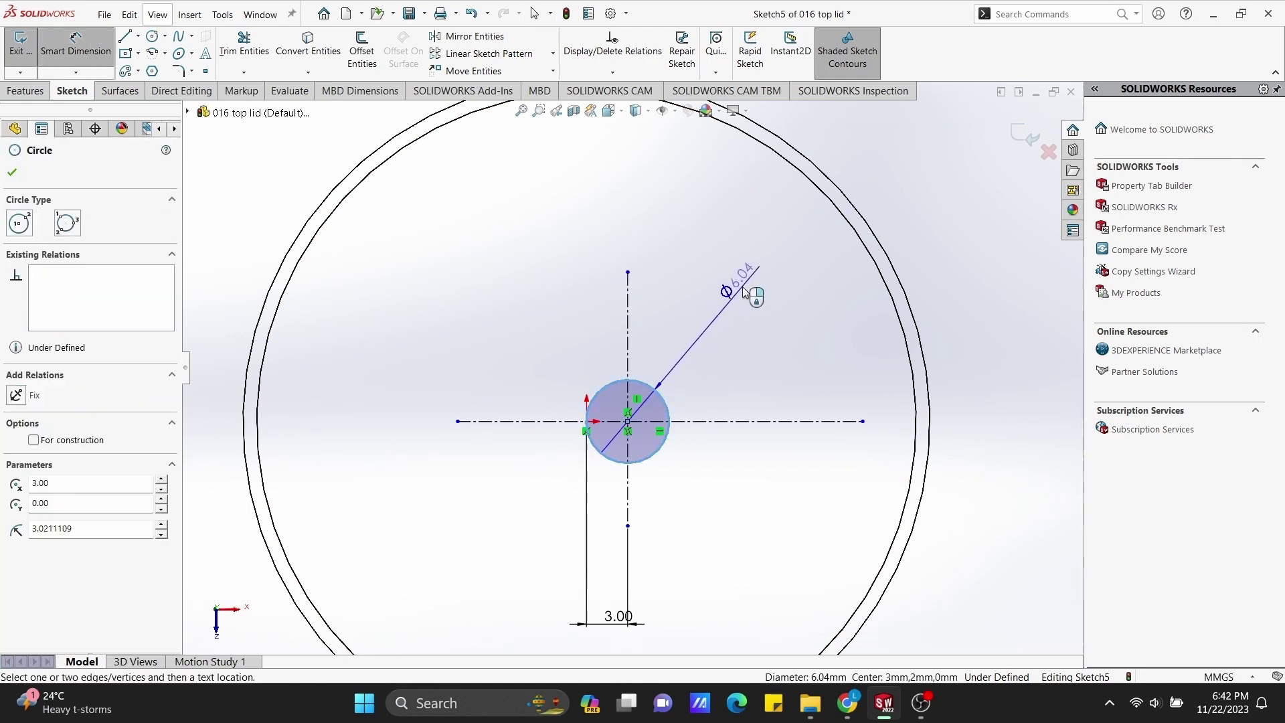
click(744, 289)
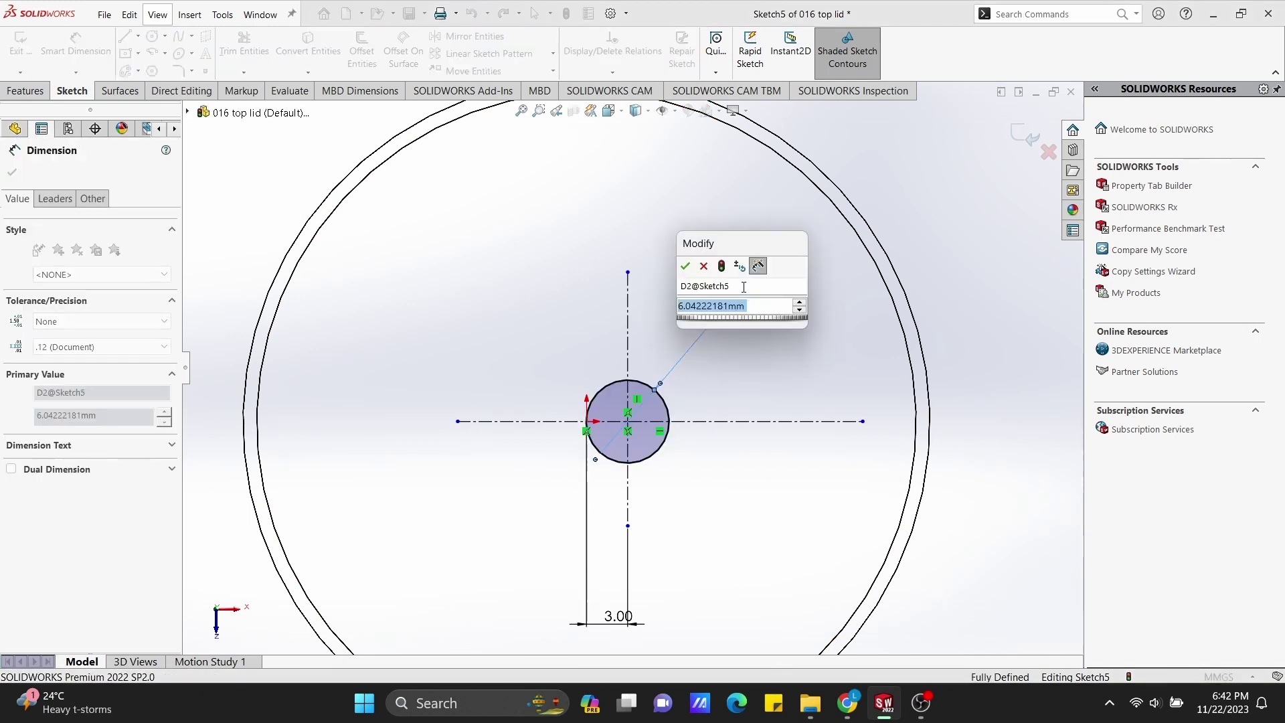
text(7)
key(Return)
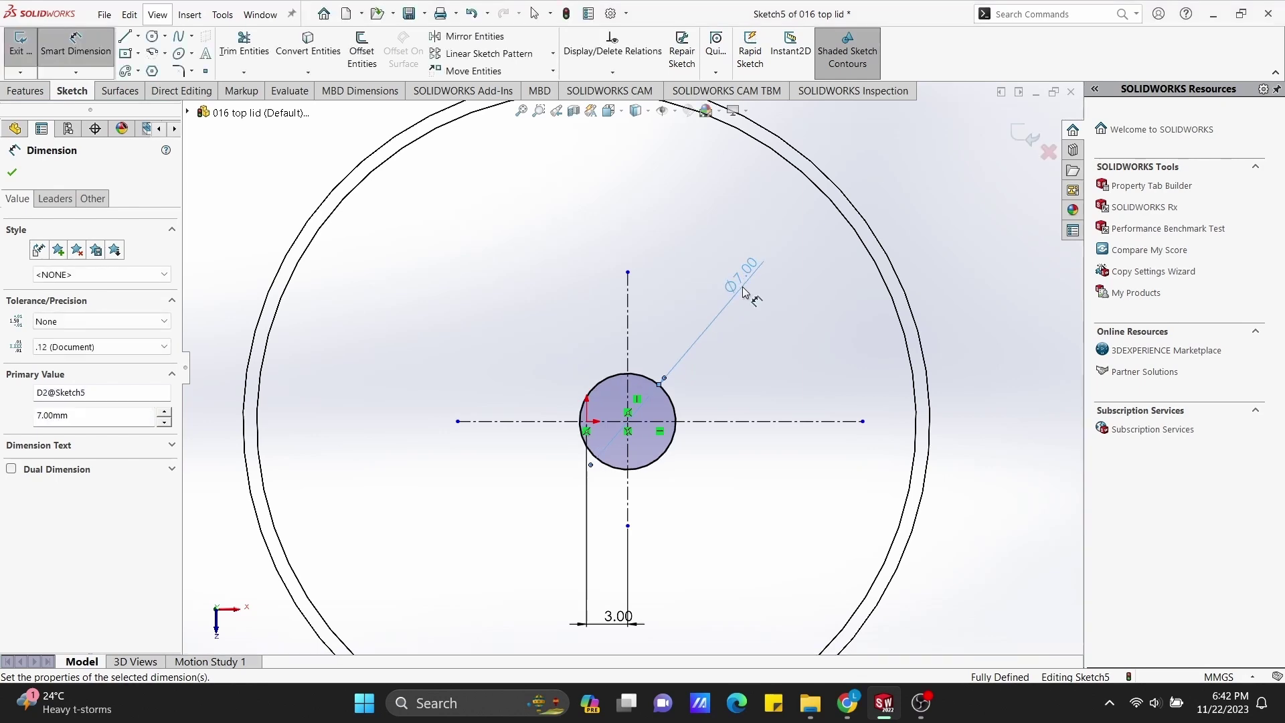
click(18, 75)
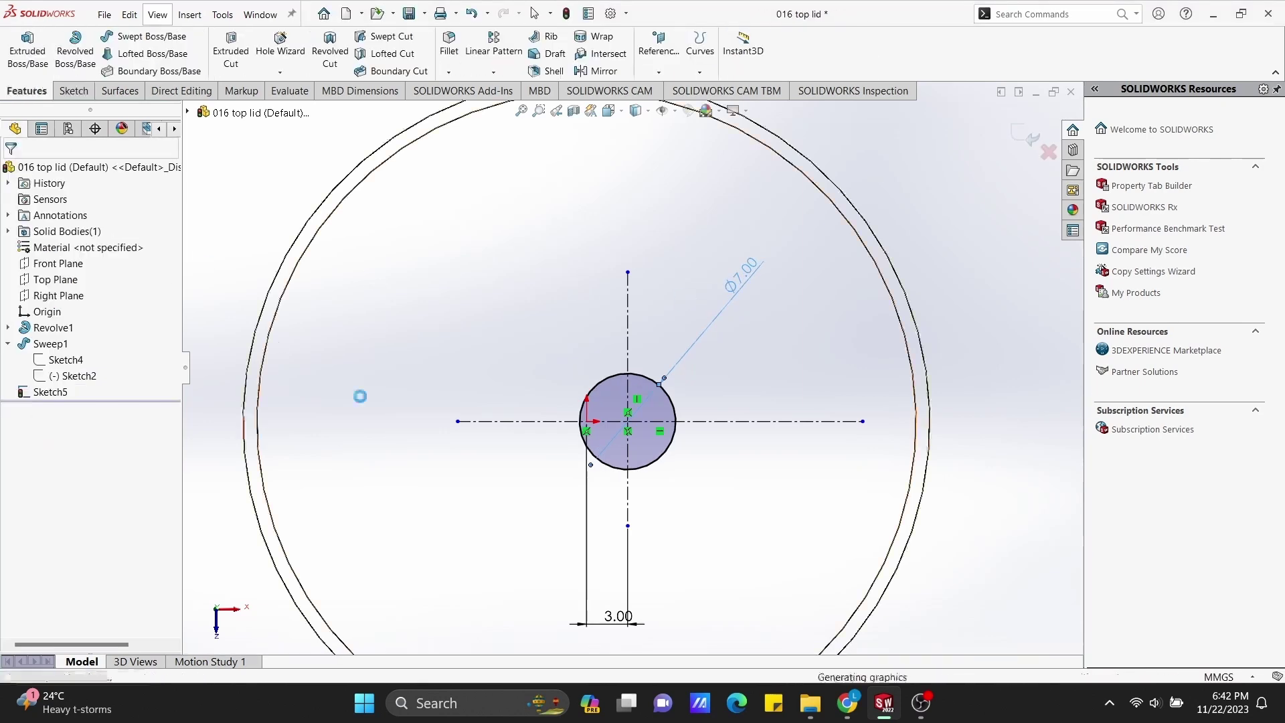
Select Sketch5 and start a Cut-Extrude from its centre circle.
mouse_move(866, 519)
middle_down()
mouse_move(849, 435)
mouse_move(816, 456)
mouse_move(726, 427)
middle_up()
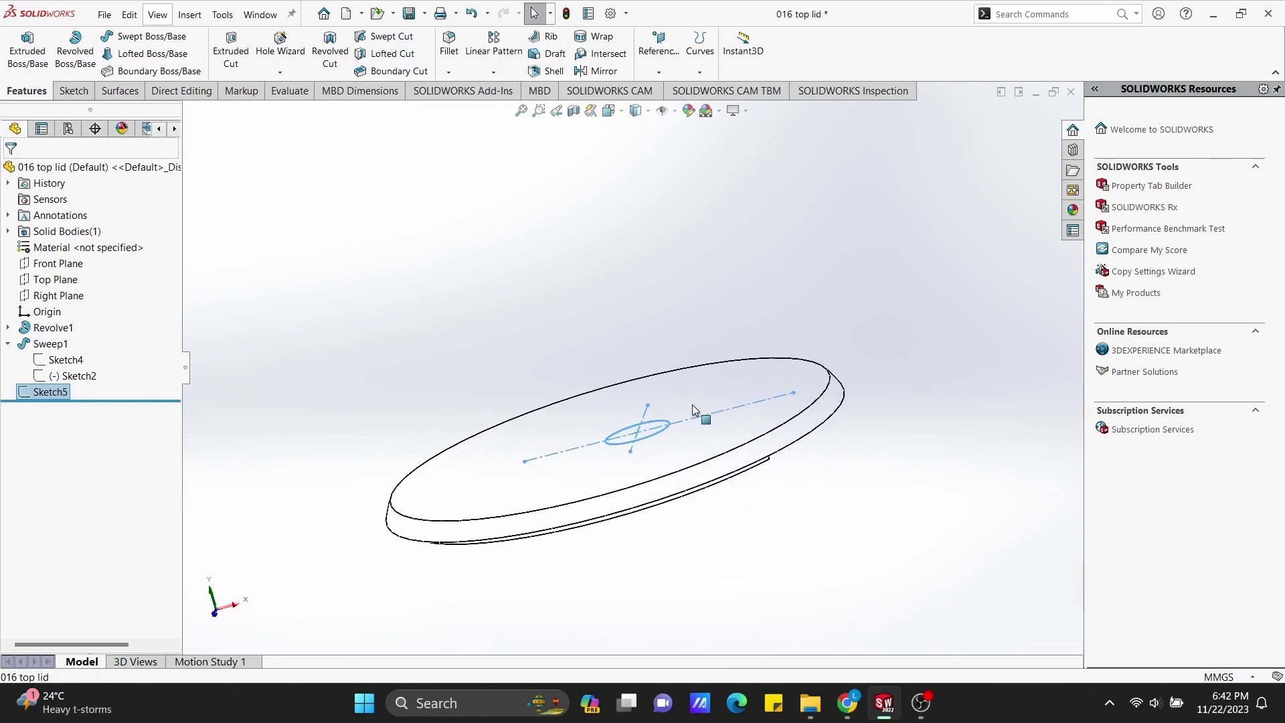
click(73, 91)
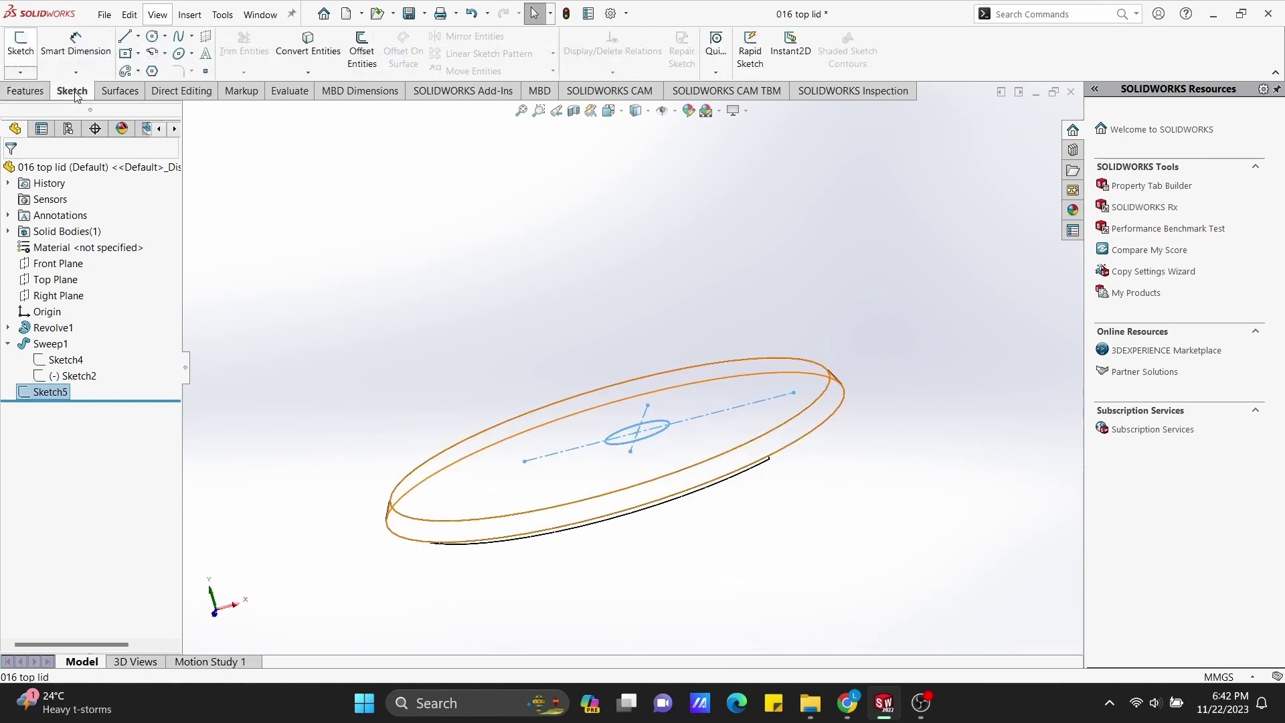
right_click(61, 394)
click(78, 432)
click(30, 92)
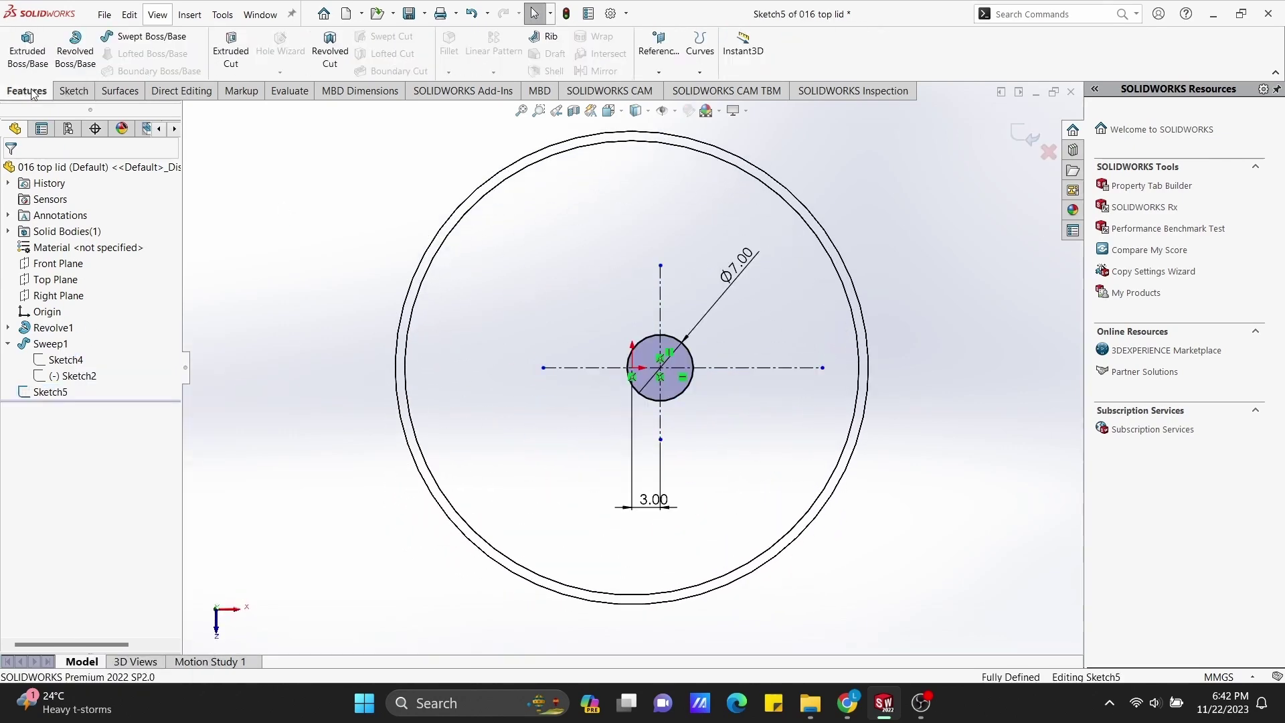
click(231, 49)
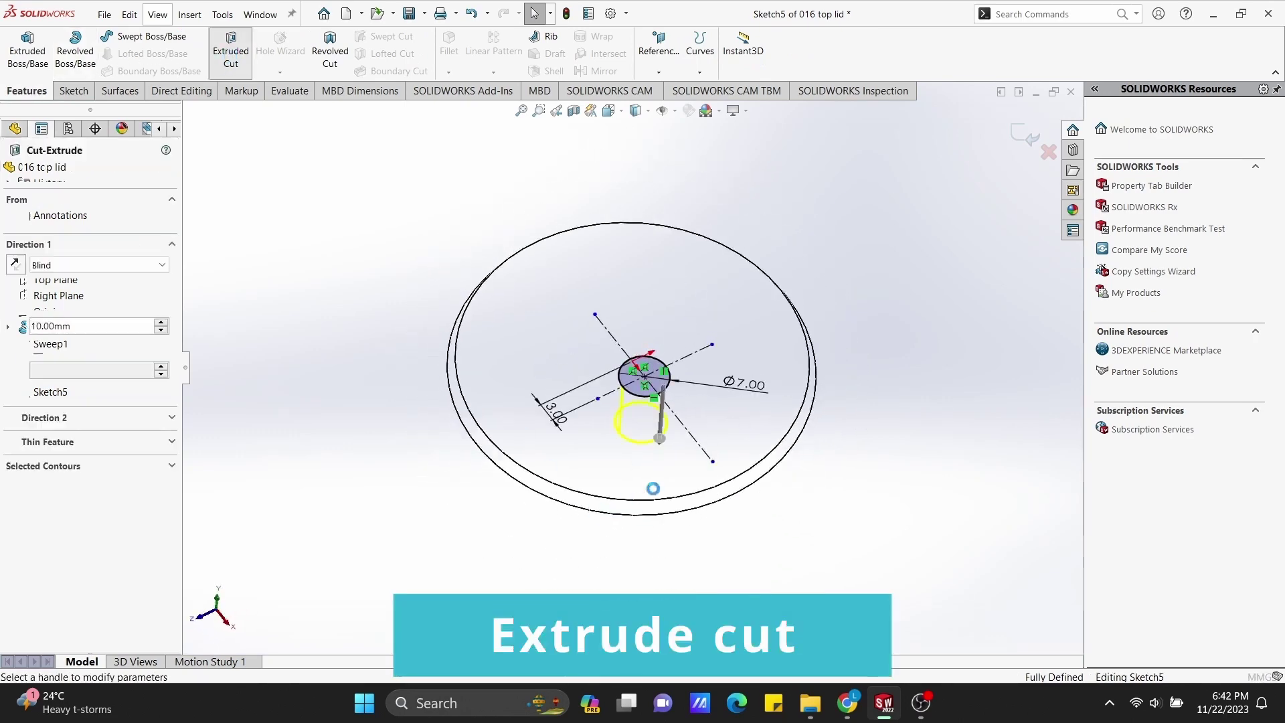
Cut the circle Up To Surface, limited by the lid's top face.
mouse_move(846, 453)
middle_down()
mouse_move(824, 387)
mouse_move(821, 428)
middle_up()
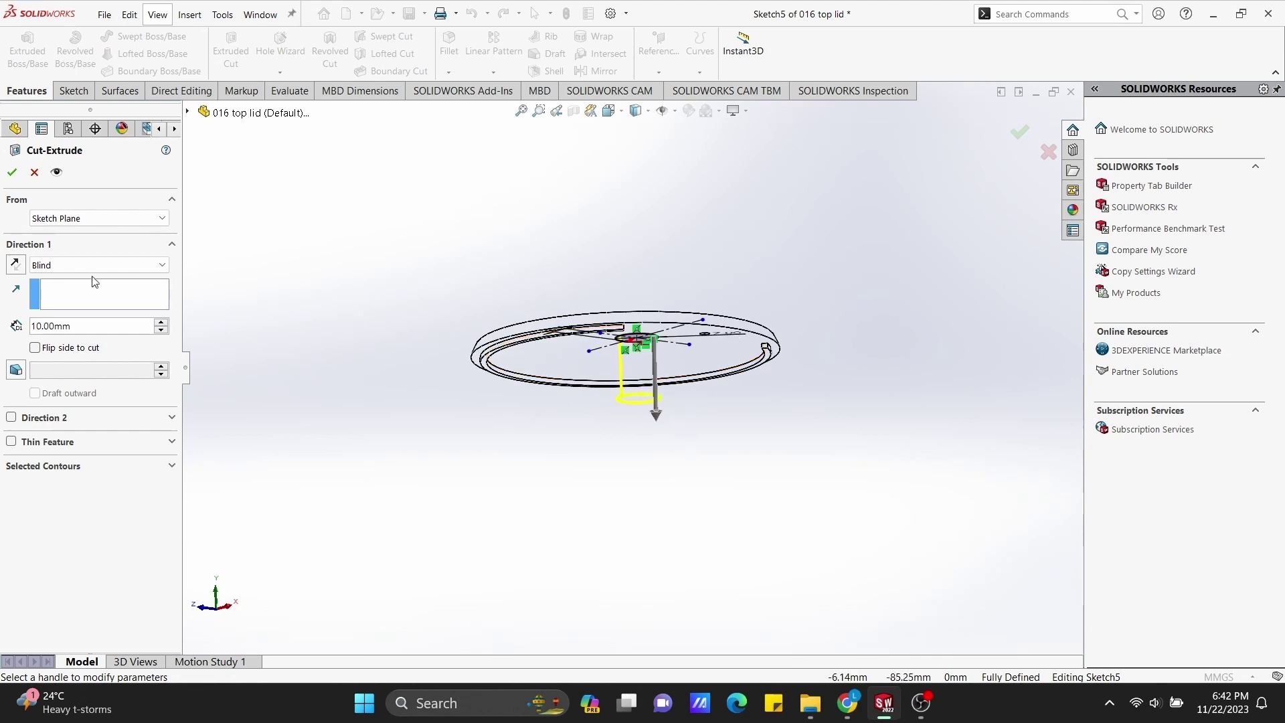
click(65, 265)
click(67, 333)
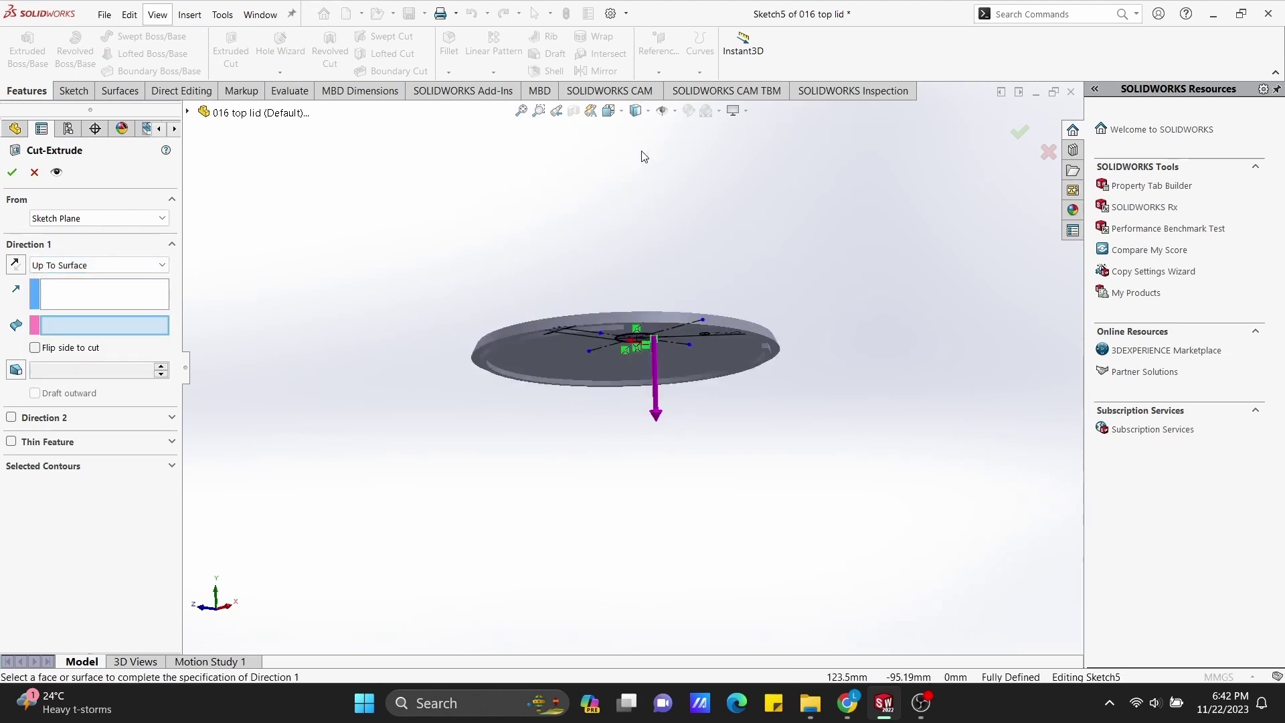
scroll(728, 359, down, 2)
scroll(726, 358, down, 2)
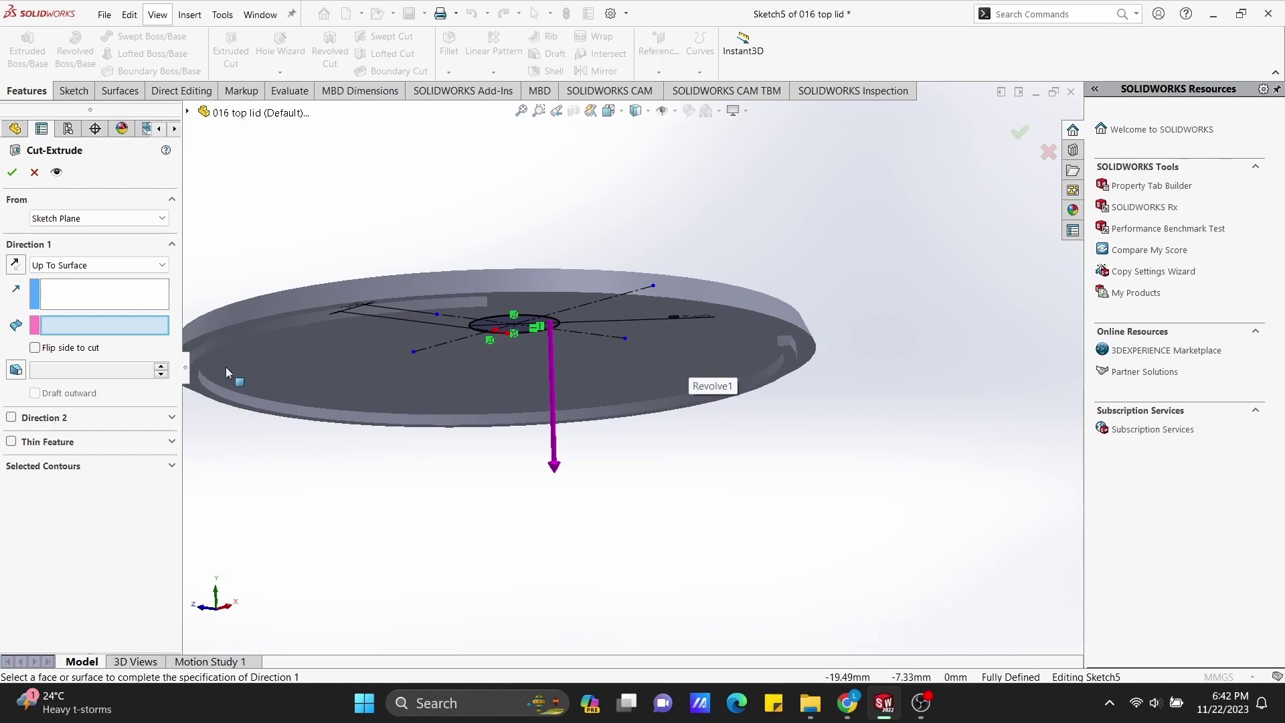
middle_drag(581, 386, 646, 340)
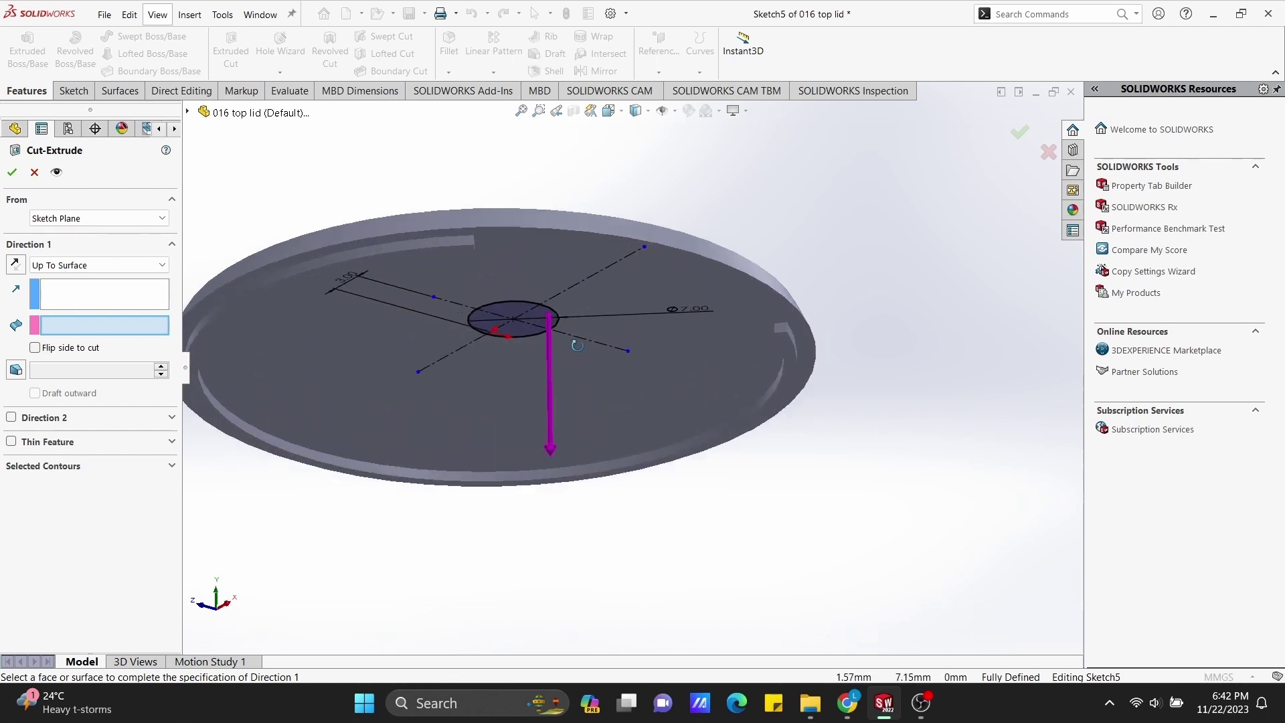
click(654, 336)
mouse_move(423, 487)
middle_down()
mouse_move(388, 528)
mouse_move(385, 594)
middle_up()
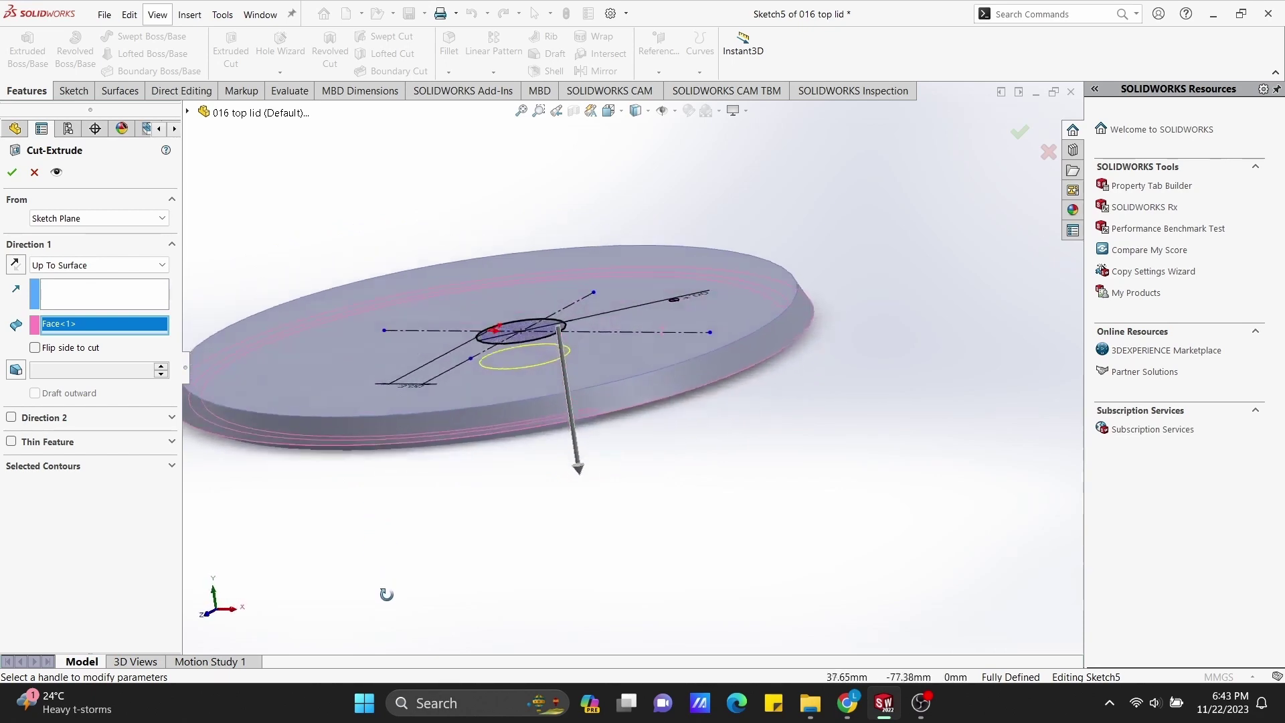
click(12, 172)
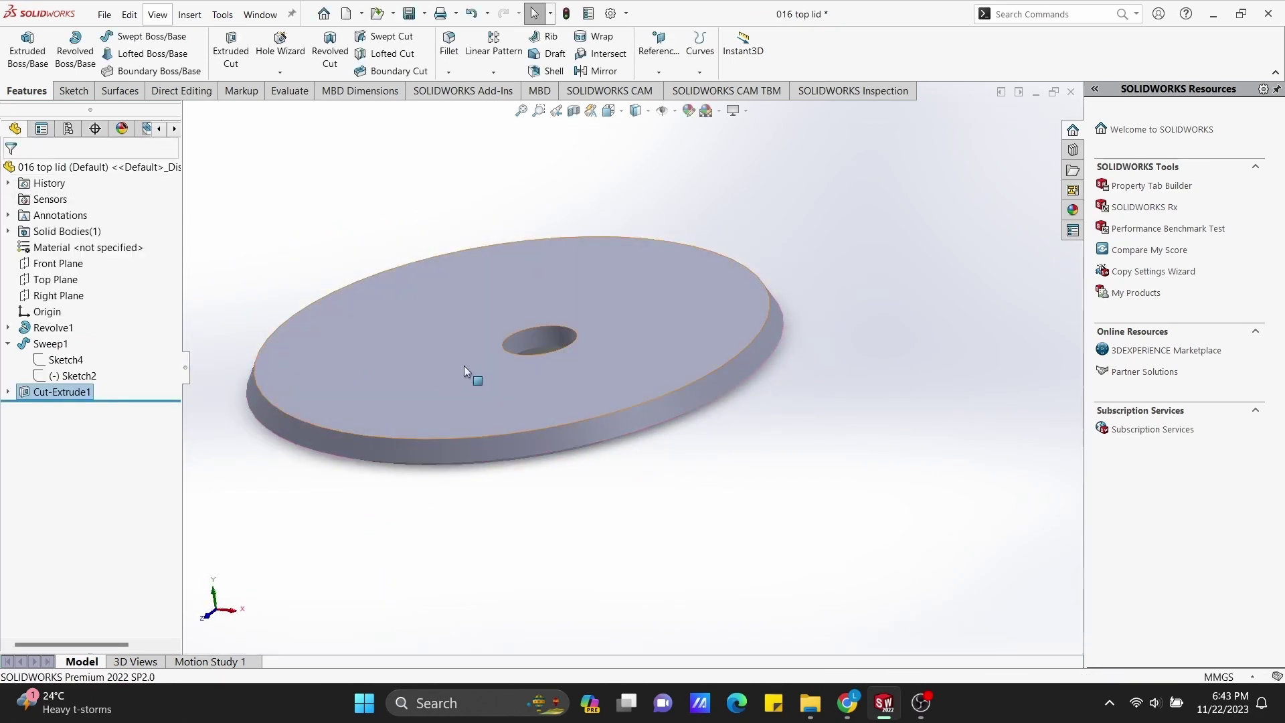
Inspect the new hole from several angles, then start a sketch on the lid's bottom face.
mouse_move(464, 365)
middle_down()
mouse_move(477, 470)
mouse_move(454, 397)
mouse_move(471, 444)
mouse_move(510, 464)
mouse_move(551, 507)
mouse_move(539, 509)
middle_up()
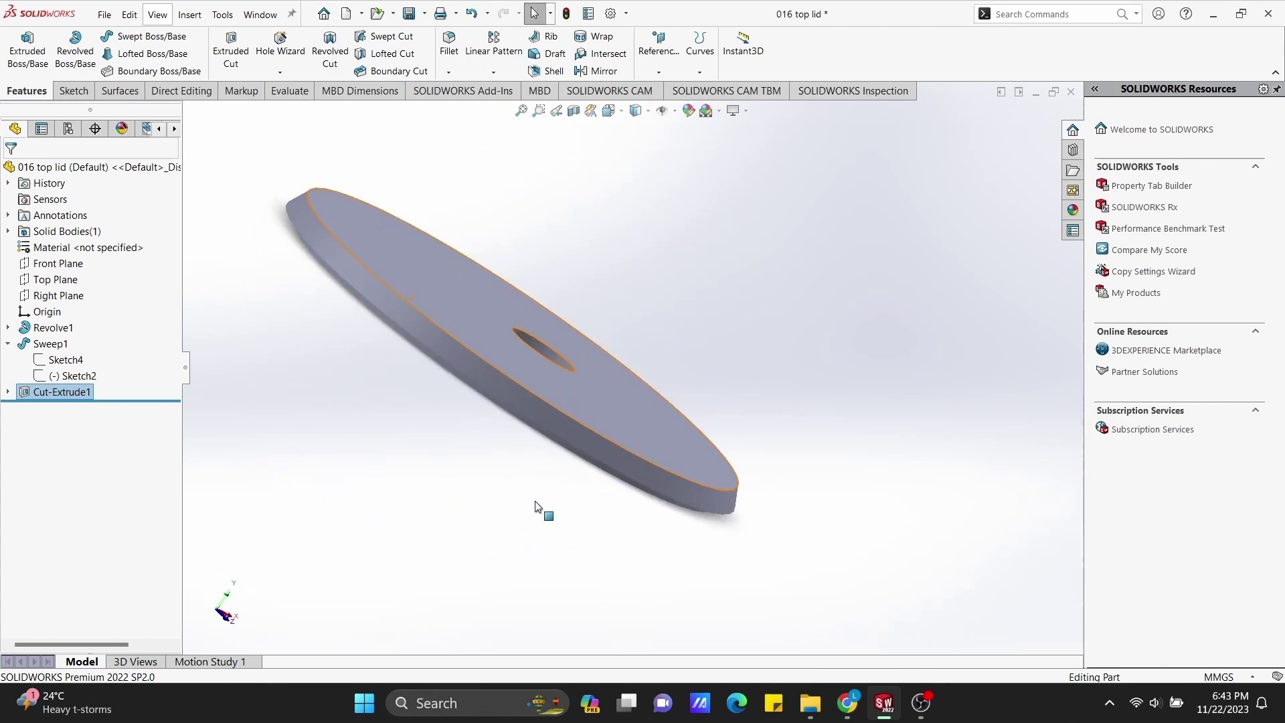
click(609, 110)
click(610, 359)
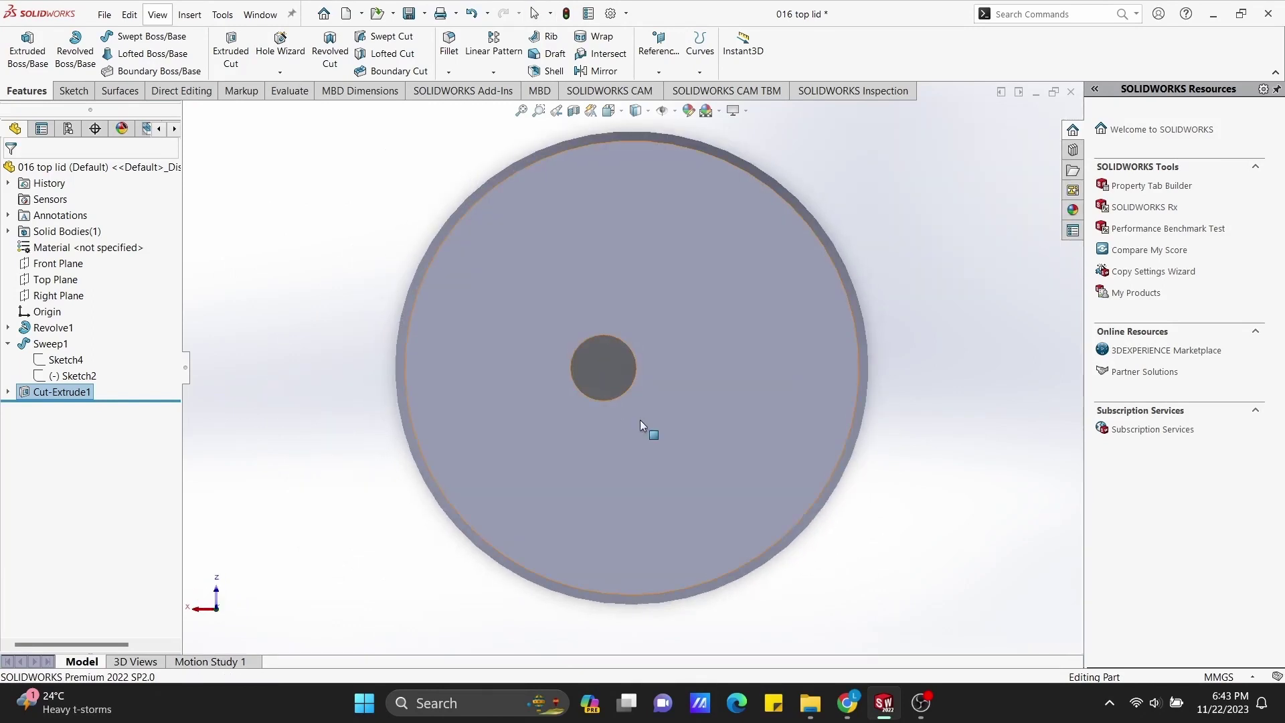
middle_drag(909, 472, 857, 299)
mouse_move(850, 243)
middle_down()
mouse_move(940, 358)
mouse_move(962, 437)
middle_up()
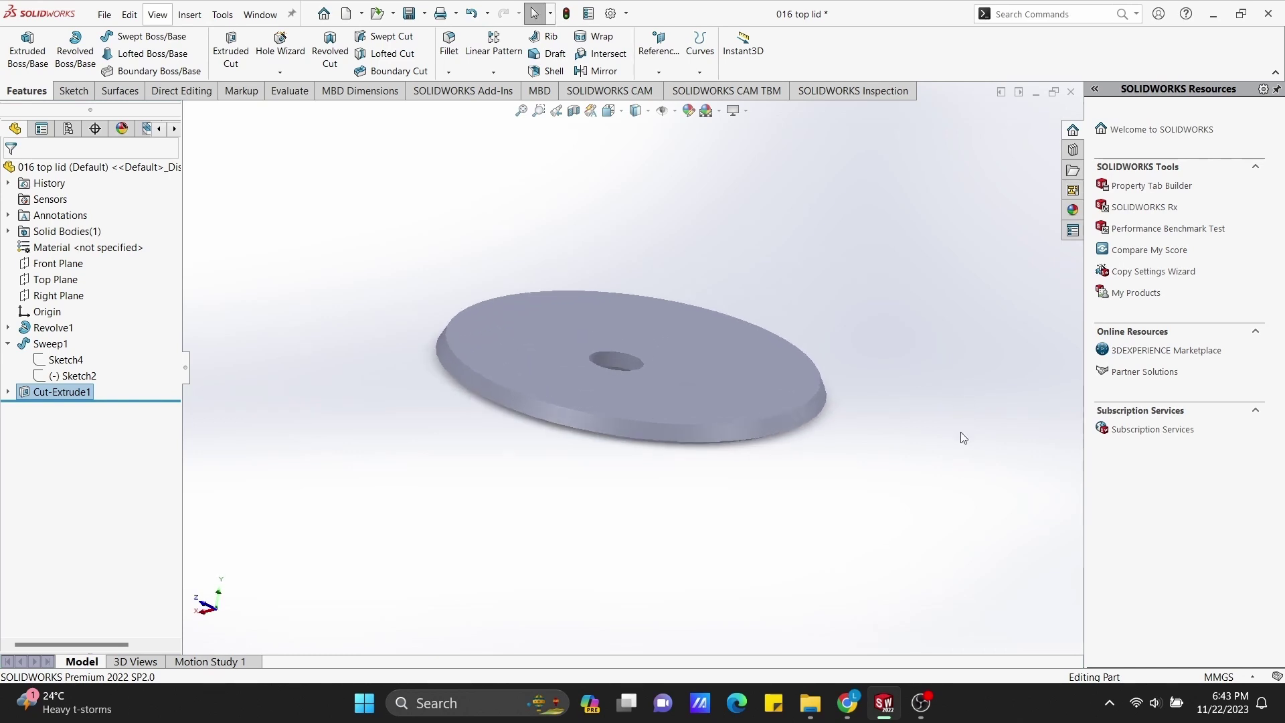
mouse_move(454, 517)
middle_down()
mouse_move(607, 394)
mouse_move(582, 520)
middle_up()
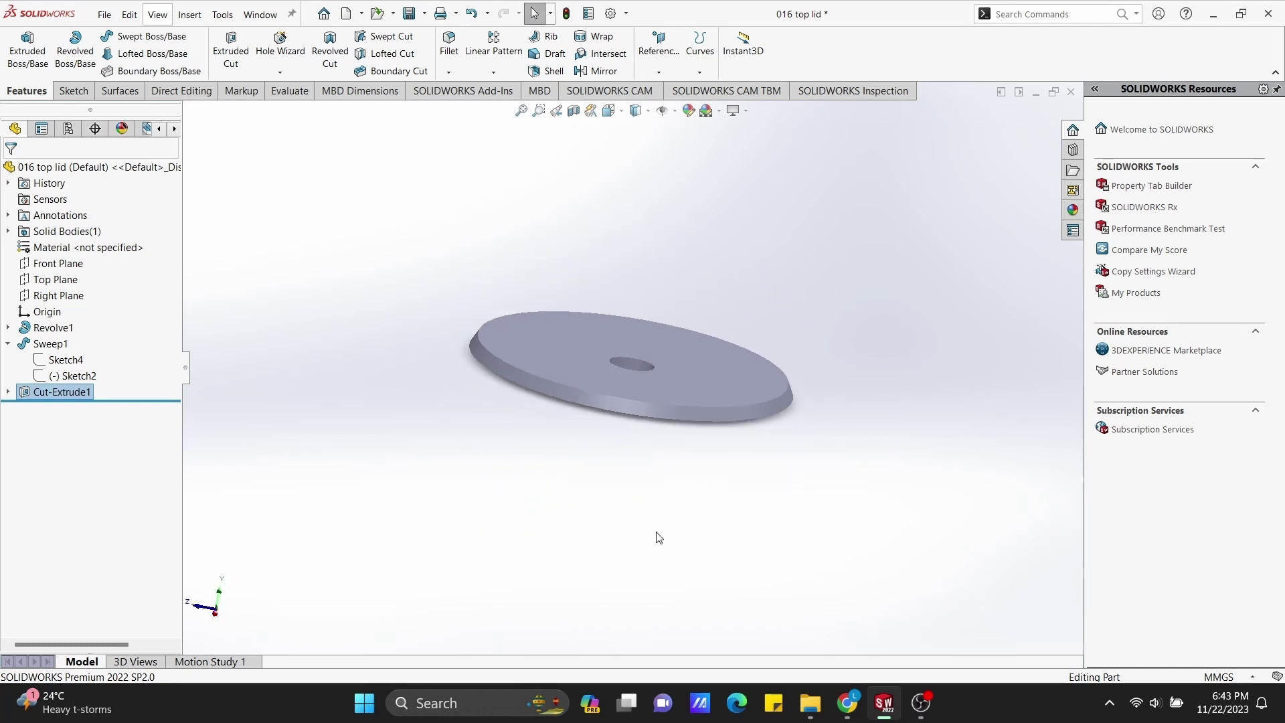
key(ctrl+8)
scroll(684, 286, down, 2)
scroll(663, 284, down, 2)
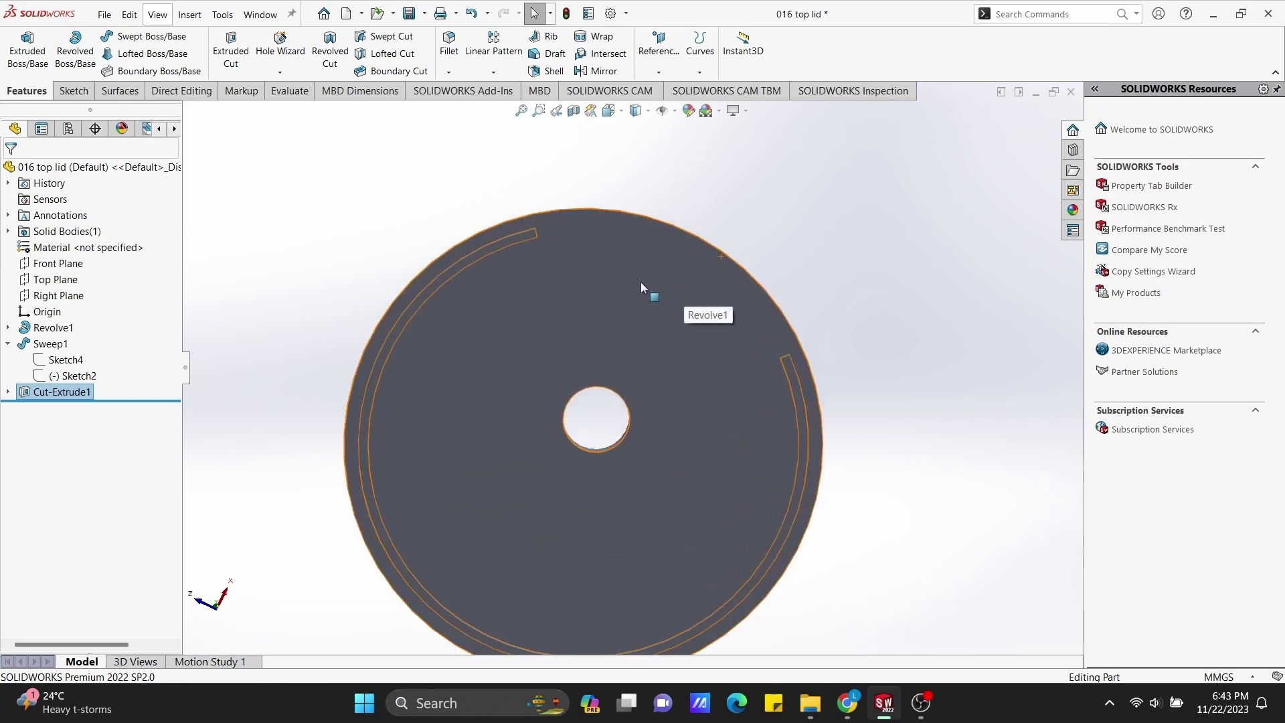
right_click(640, 288)
click(653, 242)
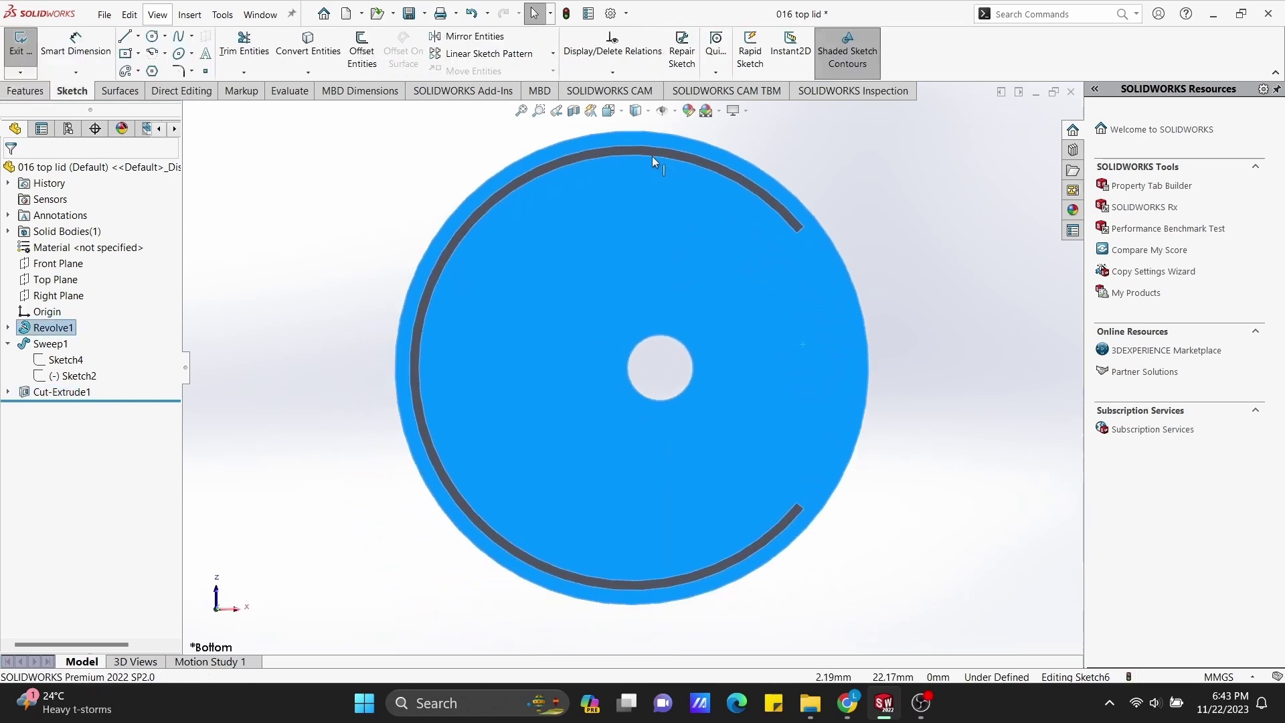
Switch the part to wireframe display.
click(635, 111)
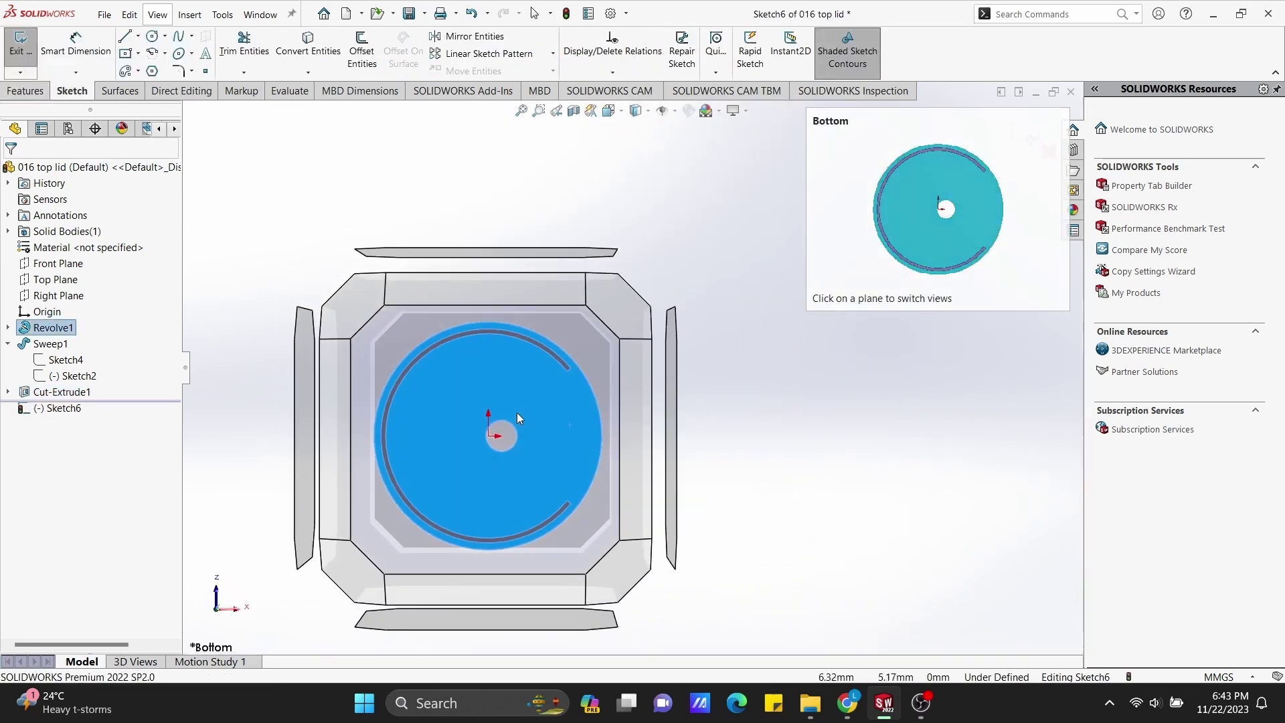
click(516, 412)
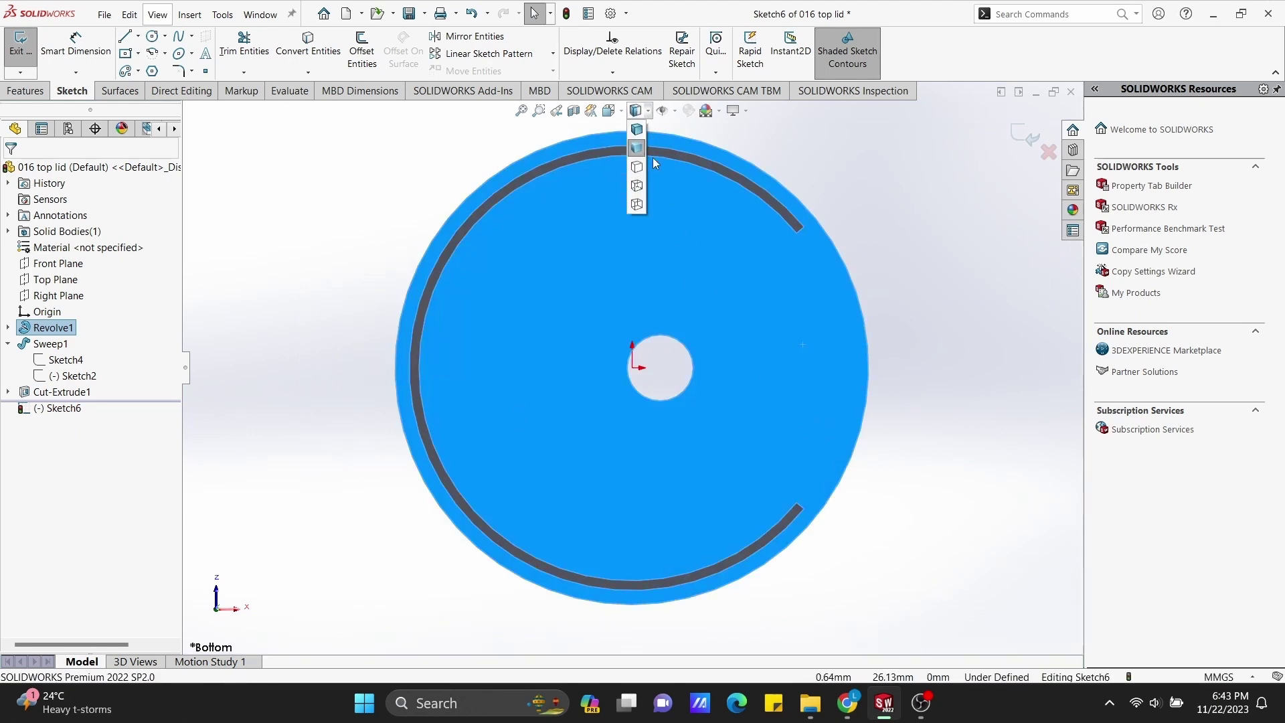
click(637, 203)
scroll(957, 243, down, 2)
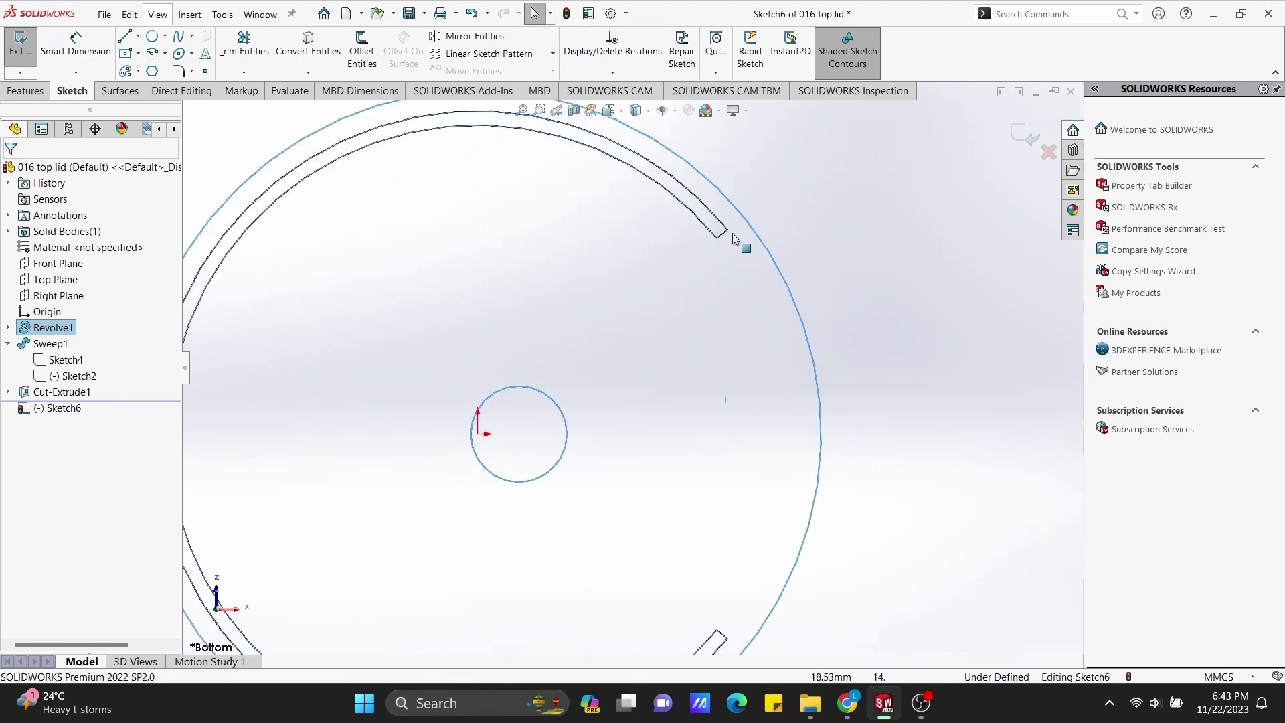
Draw a closed three-line triangle at the end of the rim groove.
click(137, 35)
click(151, 43)
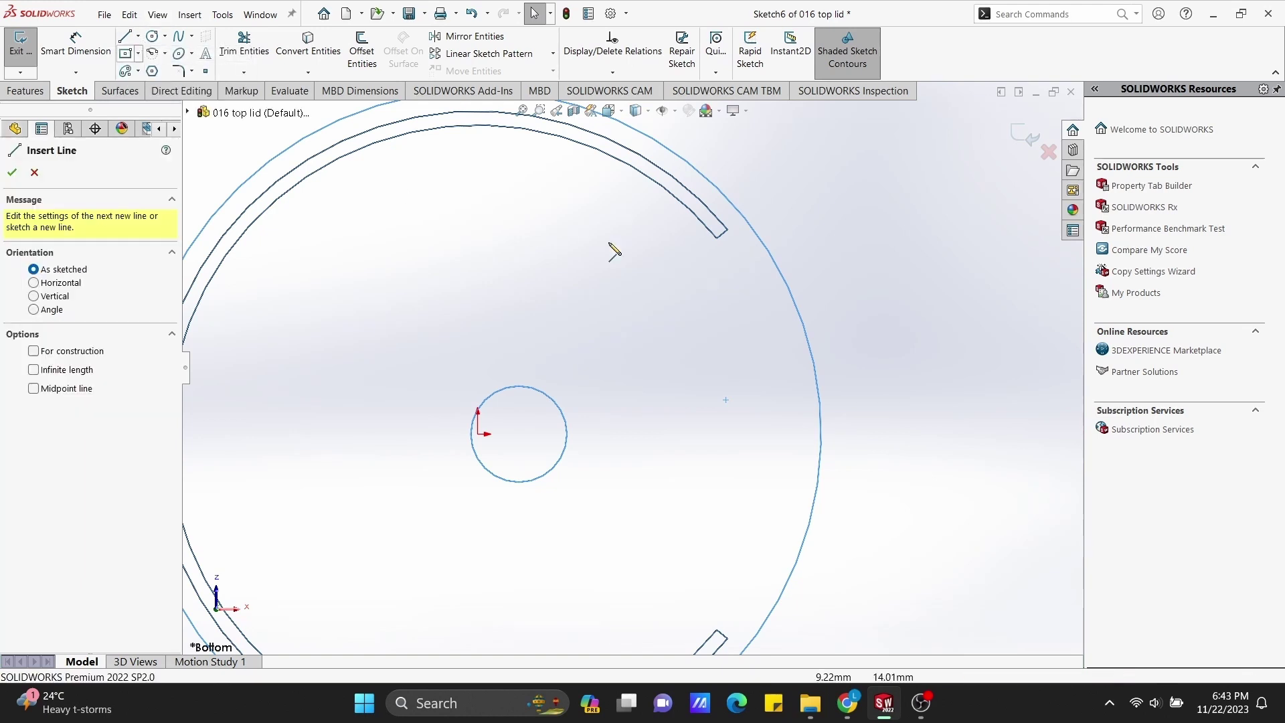
click(726, 230)
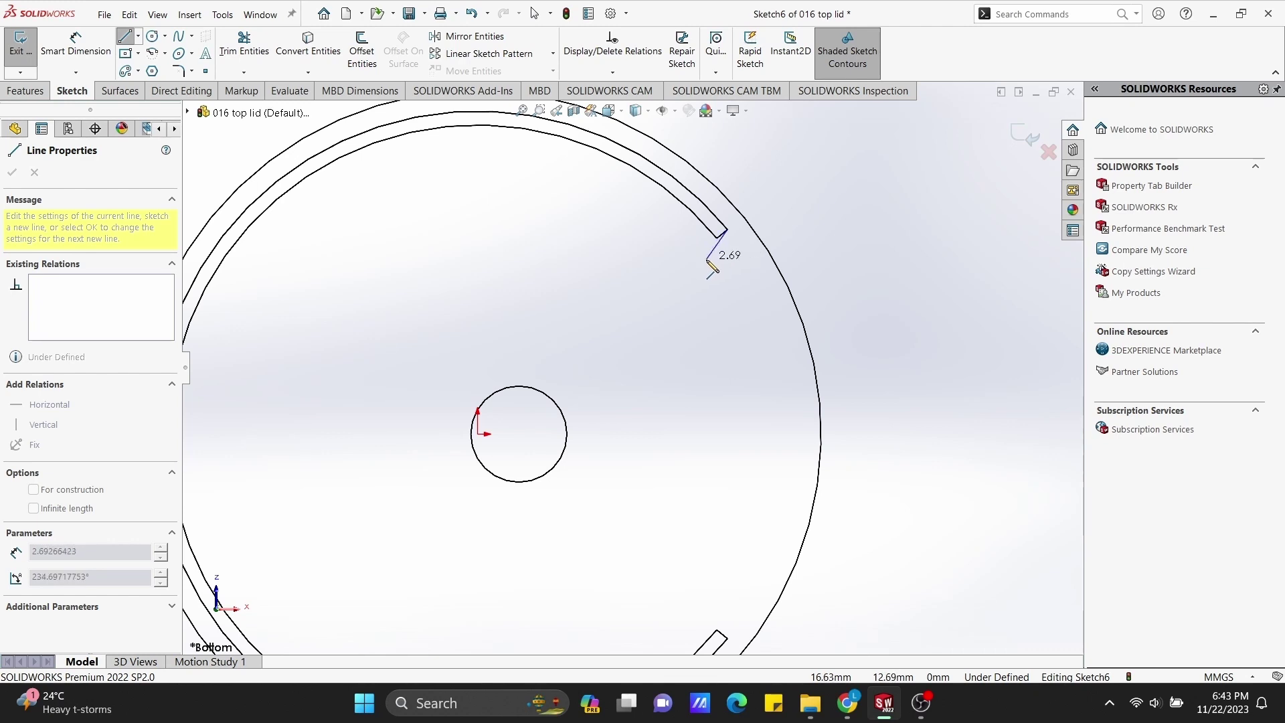
click(707, 259)
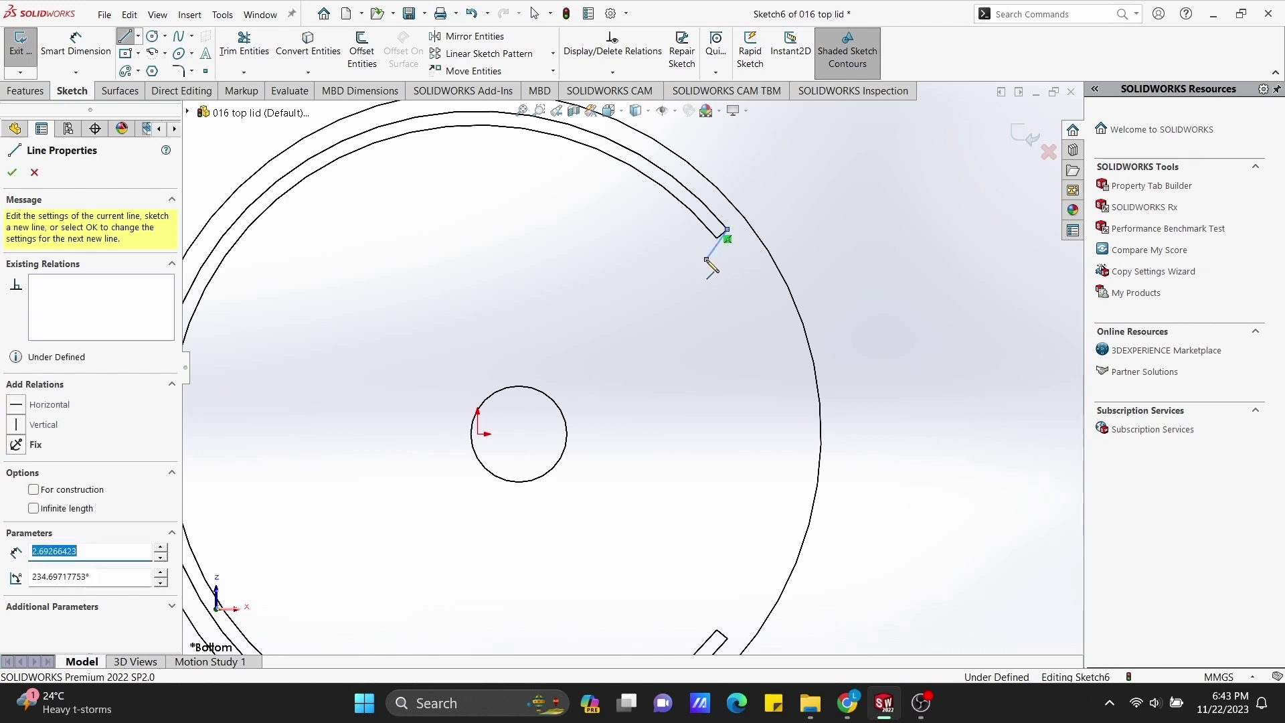
click(746, 274)
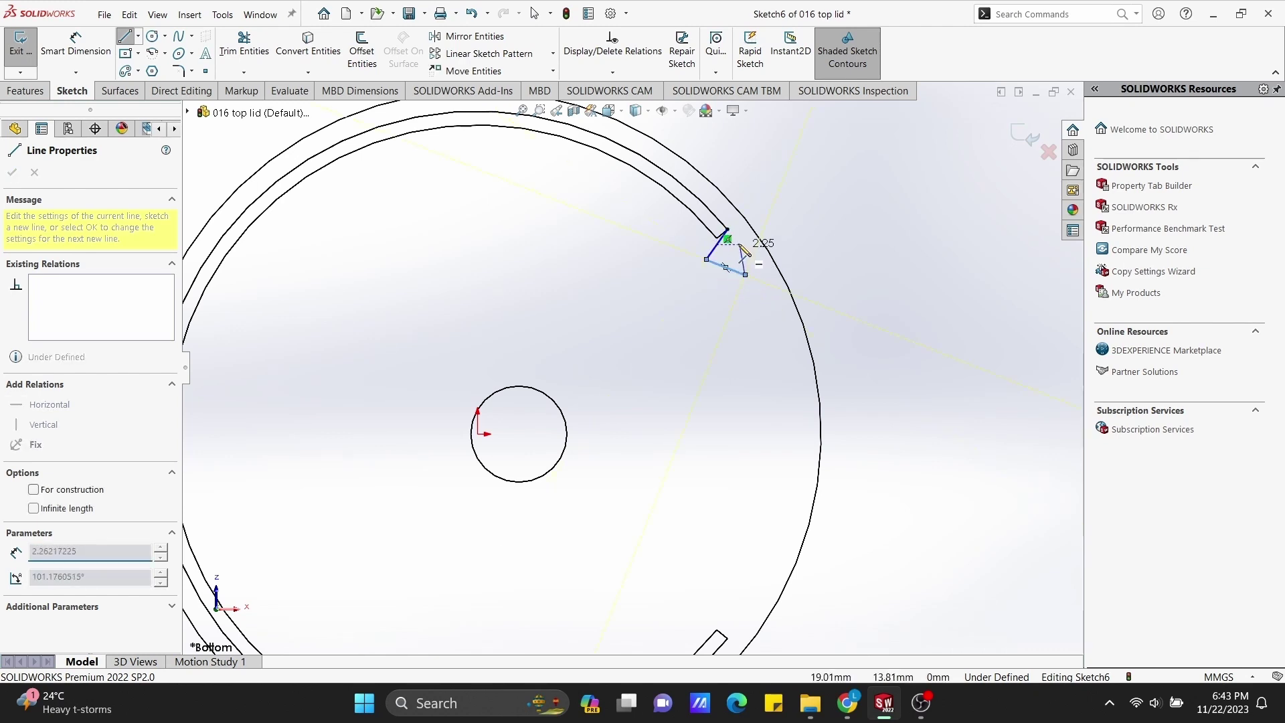
click(727, 232)
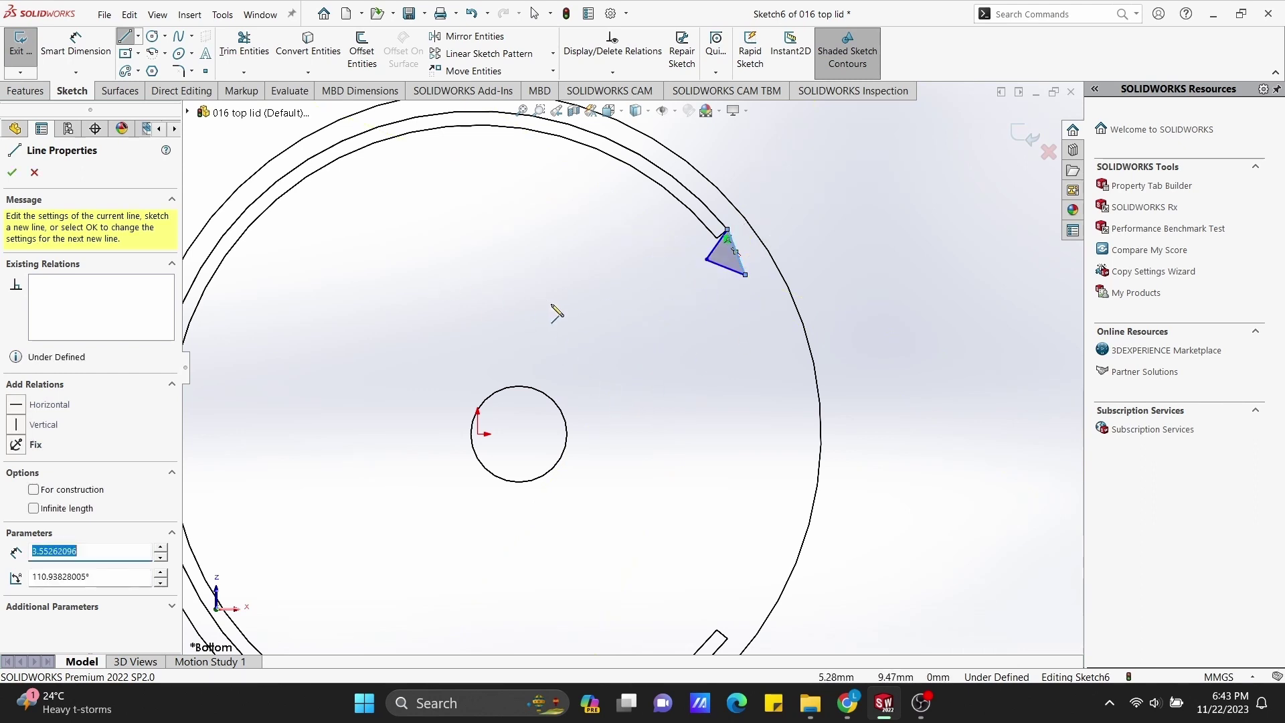
key(Escape)
scroll(729, 274, down, 3)
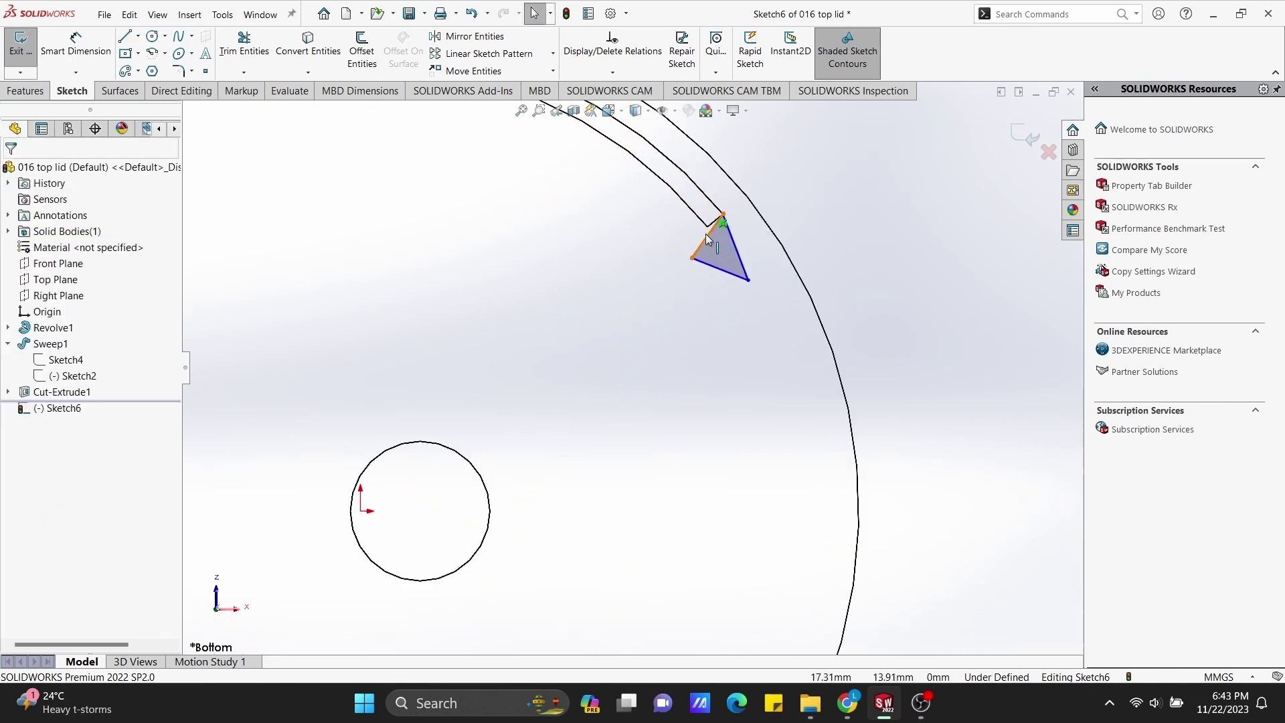
Make the triangle's left side collinear with the groove's end edge.
click(706, 236)
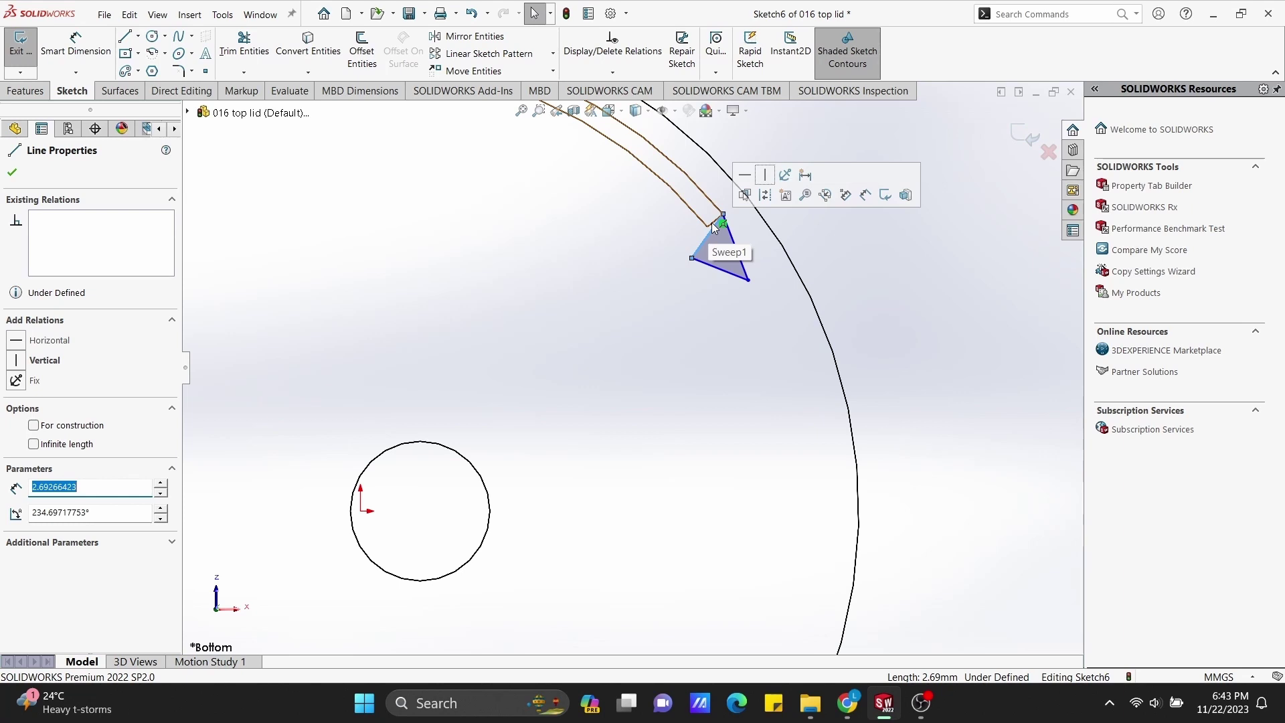
ctrl+click(712, 222)
click(602, 281)
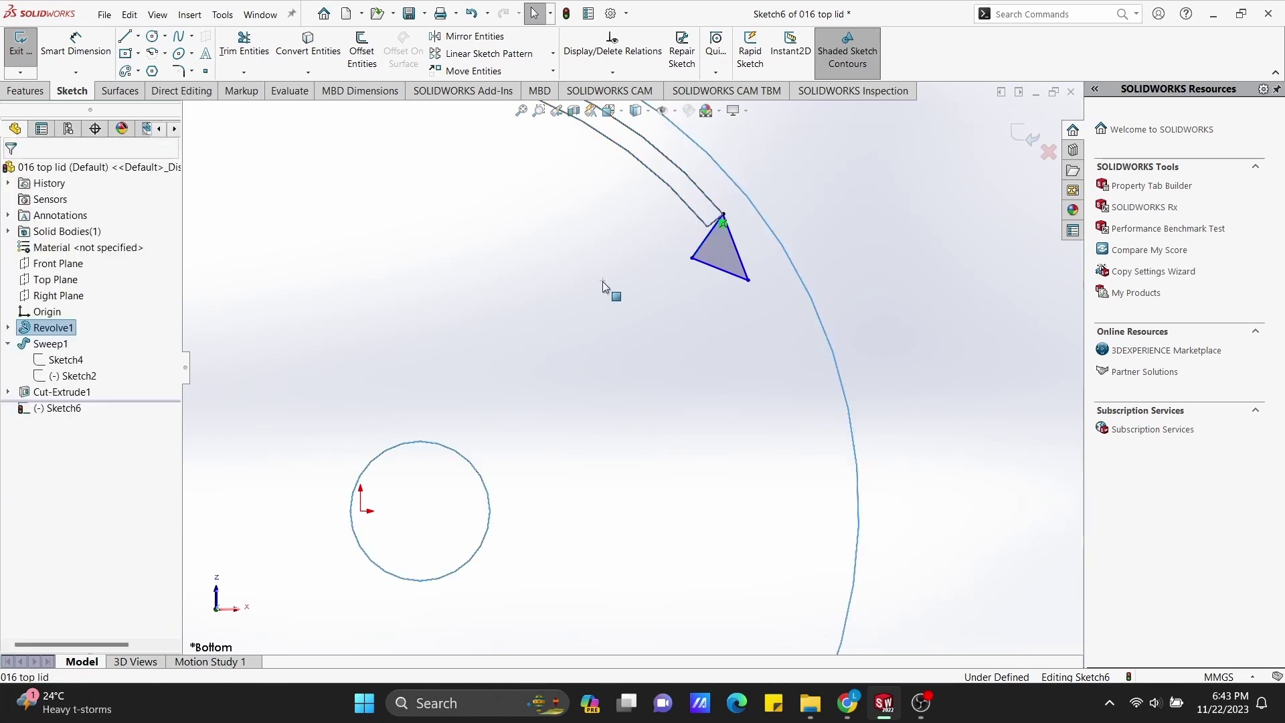
scroll(729, 236, down, 3)
click(677, 243)
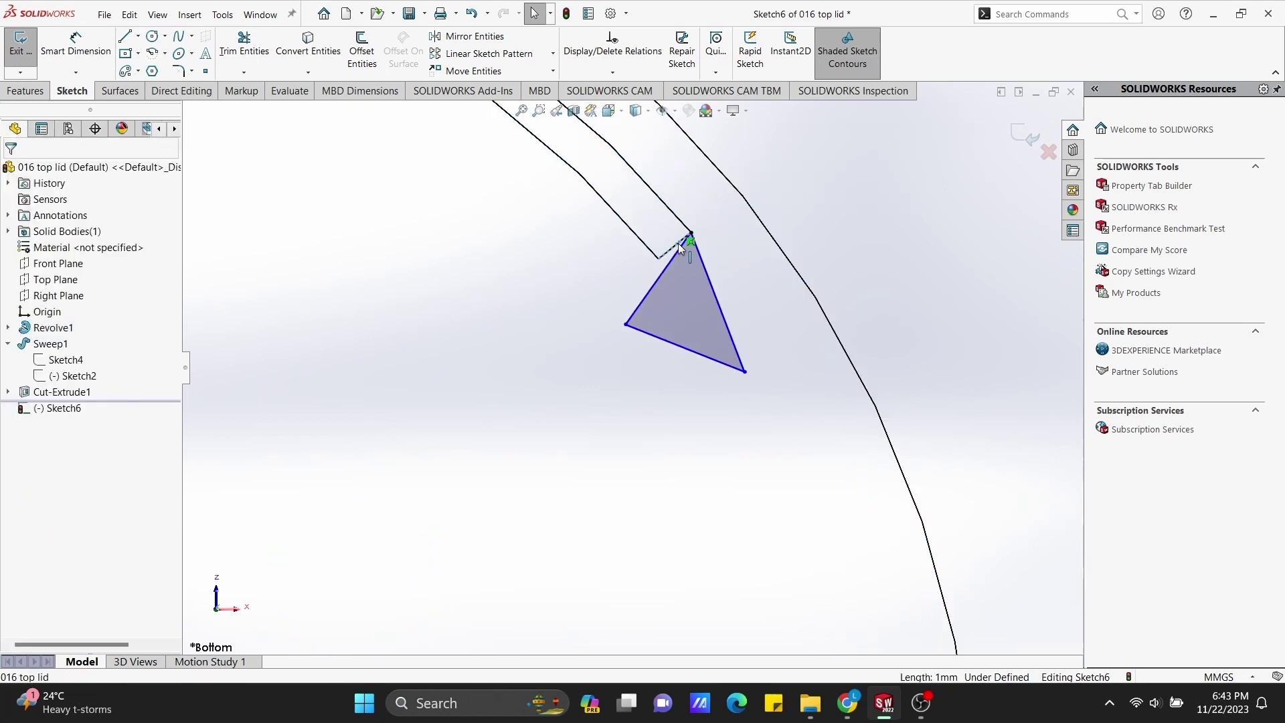
ctrl+click(666, 266)
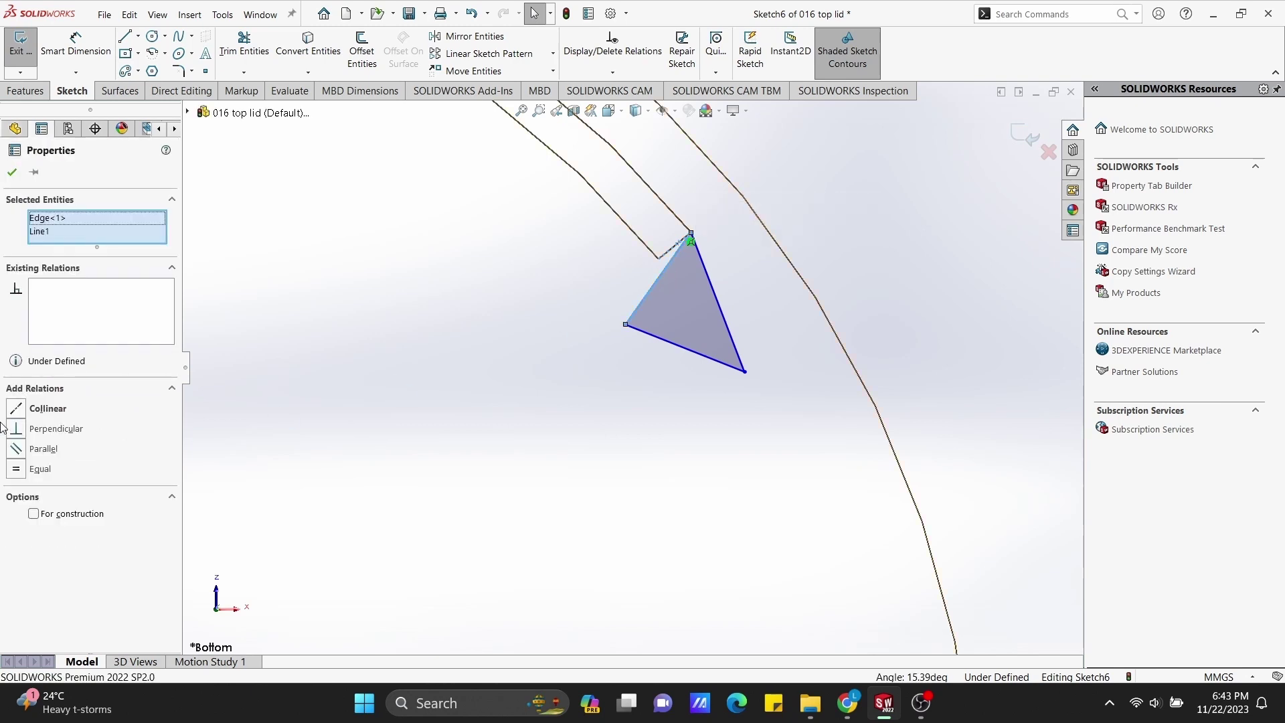
click(18, 411)
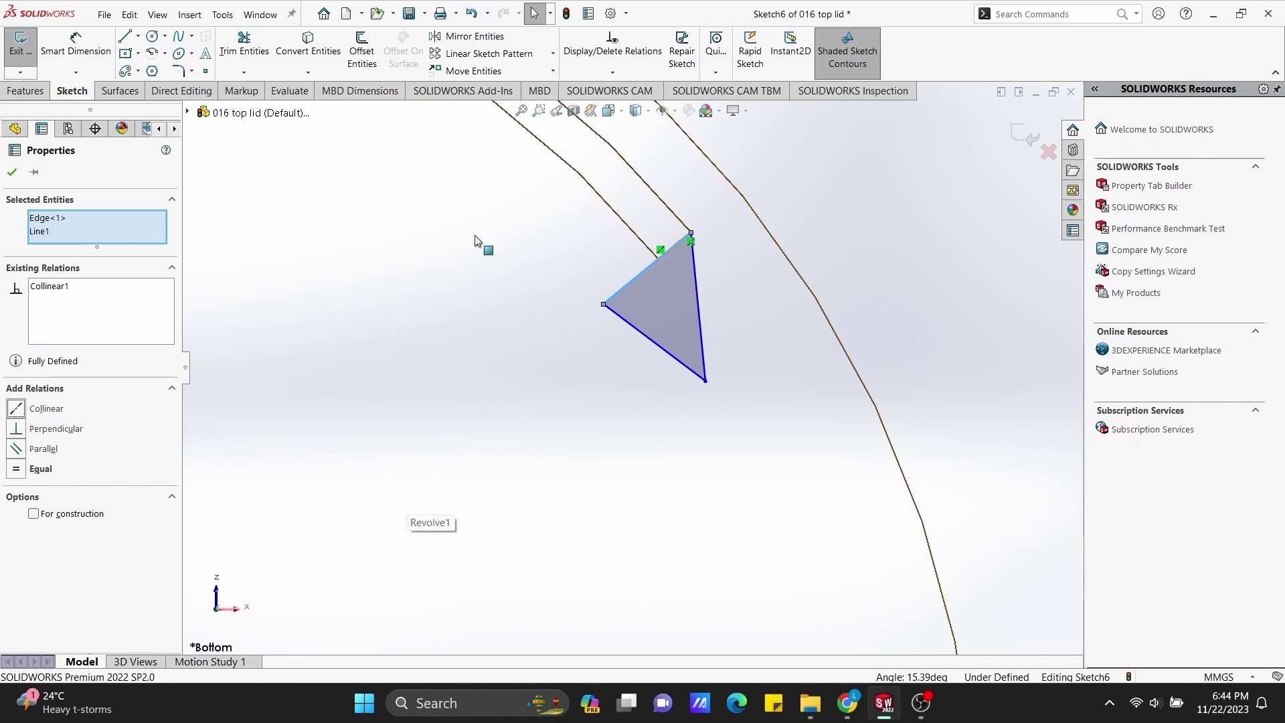
Trim the triangle's extra sides, redraw its closing line, and trim the overshooting ends.
click(245, 45)
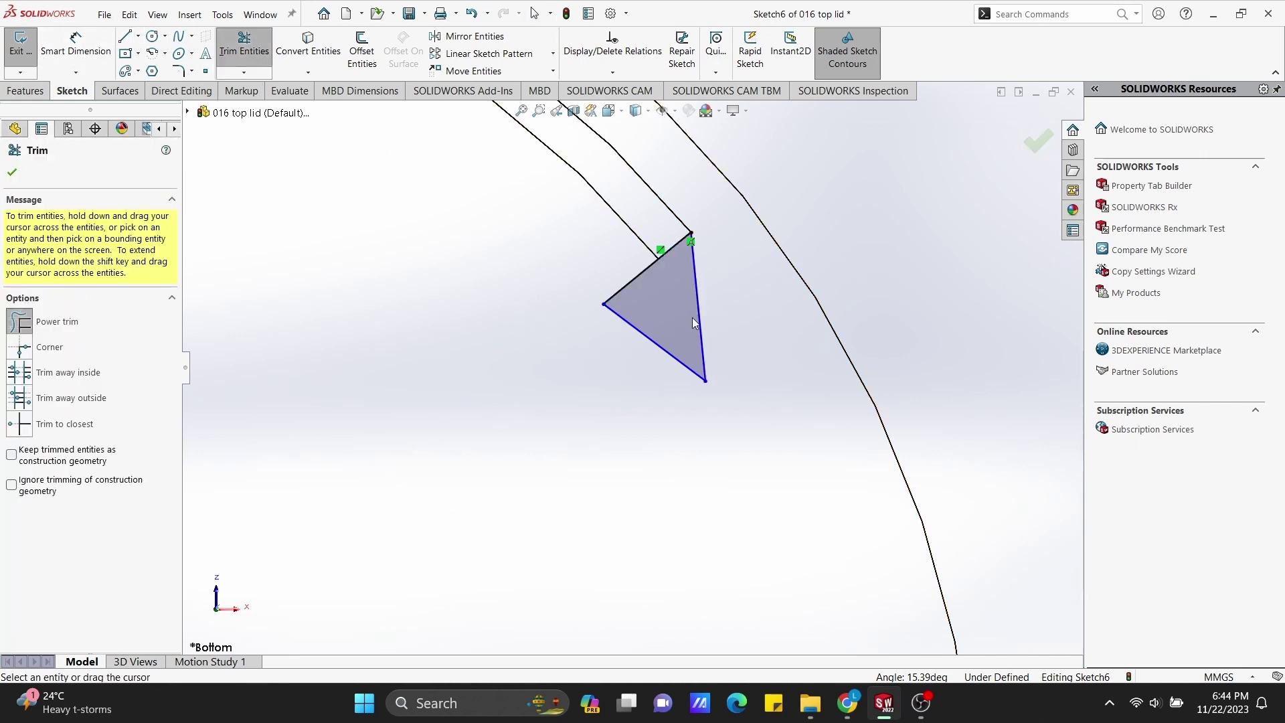
drag(625, 355, 700, 312)
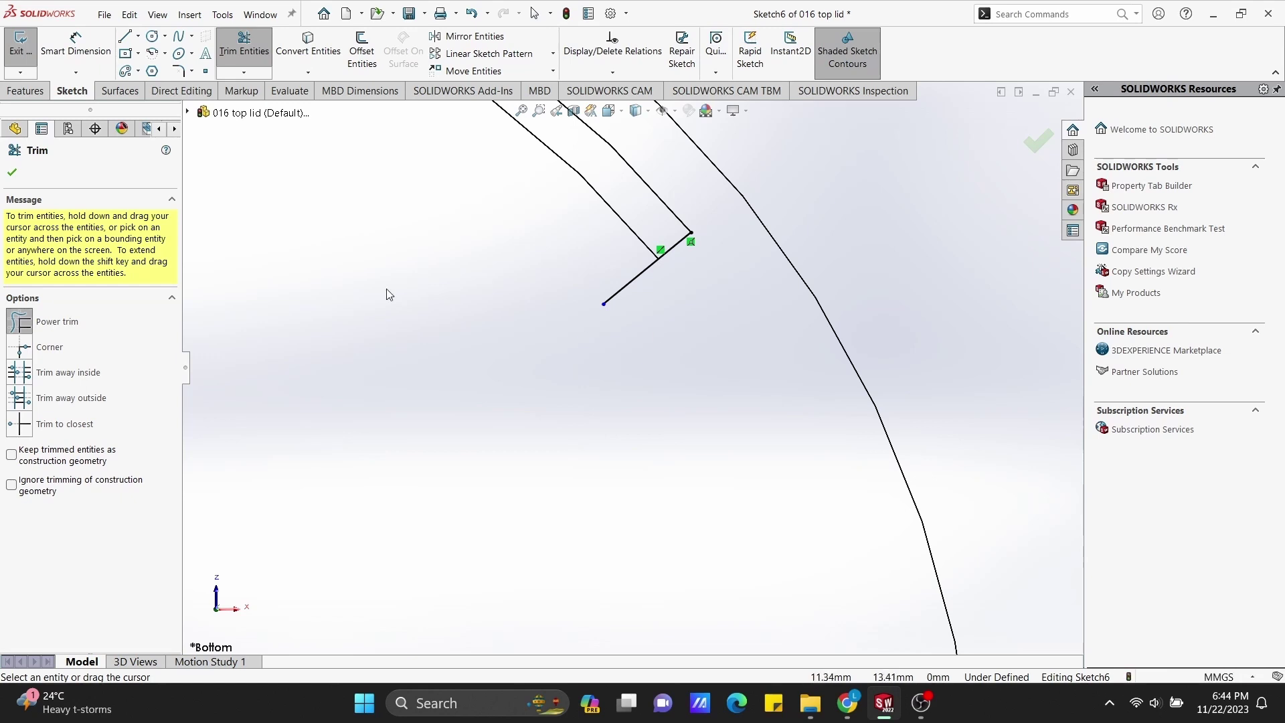
click(127, 38)
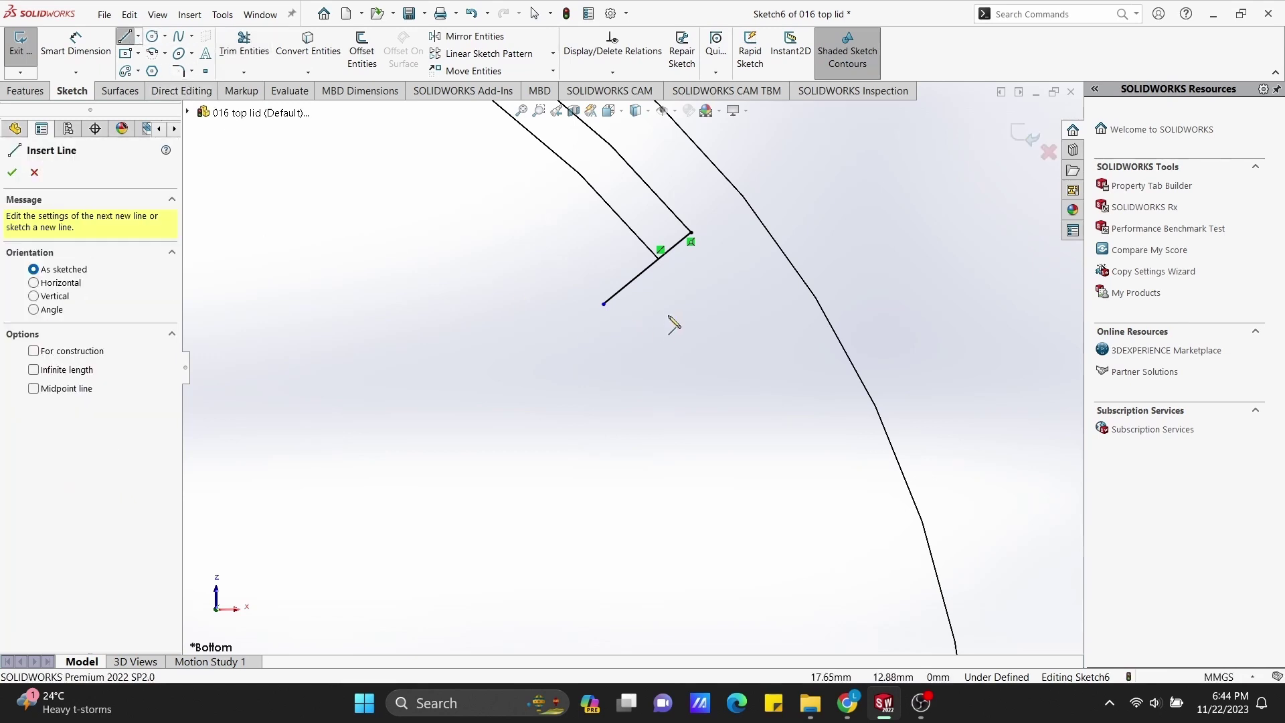
click(692, 236)
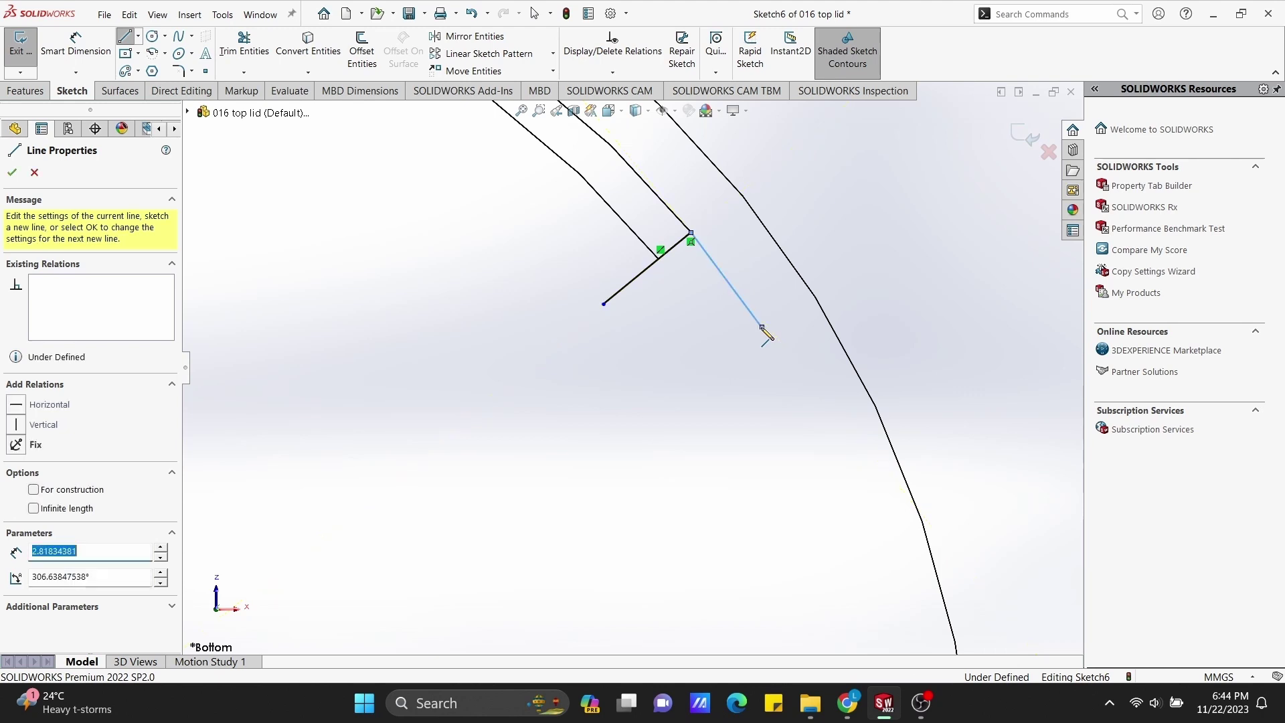
click(762, 327)
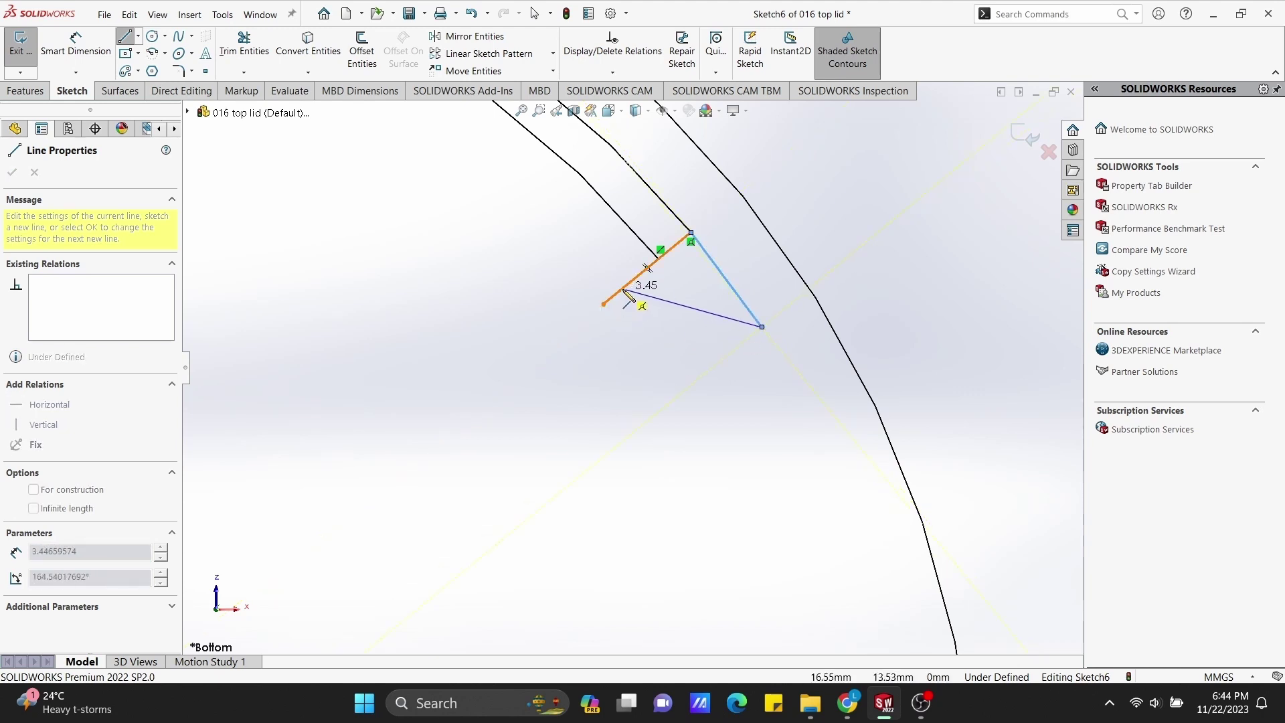
click(623, 289)
key(Escape)
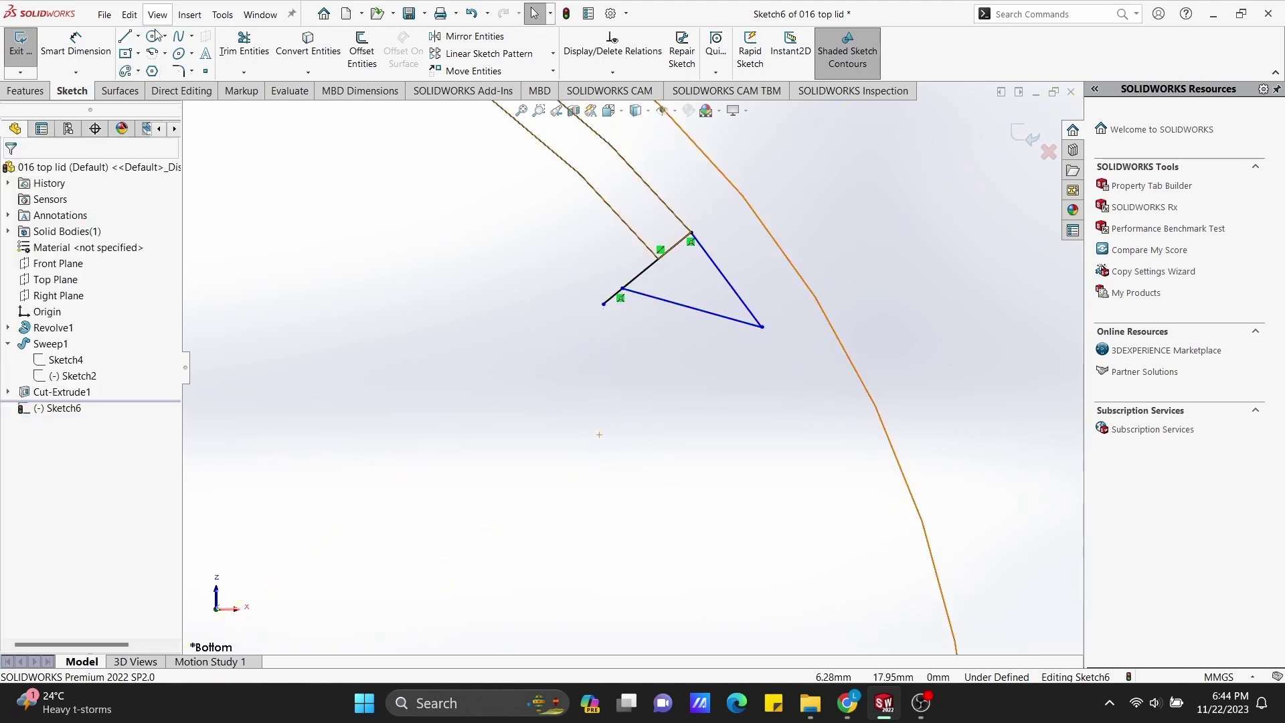
click(244, 44)
drag(615, 308, 617, 306)
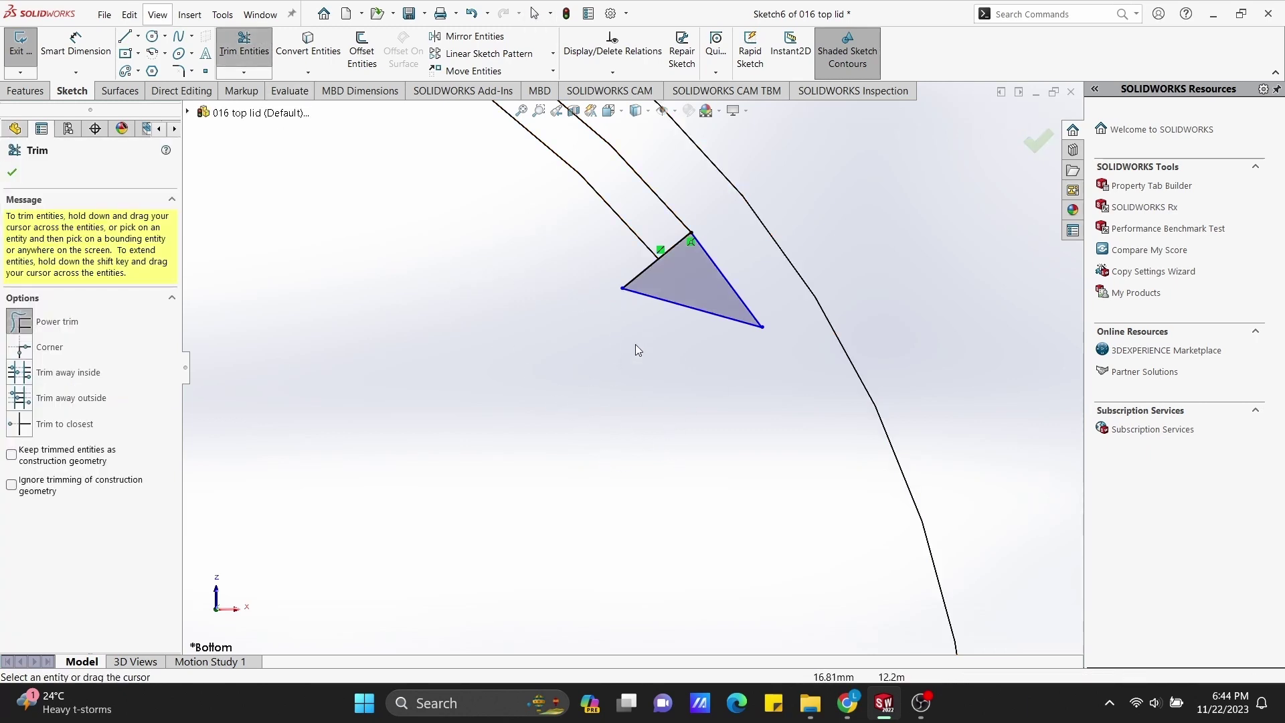
middle_drag(636, 344, 749, 332)
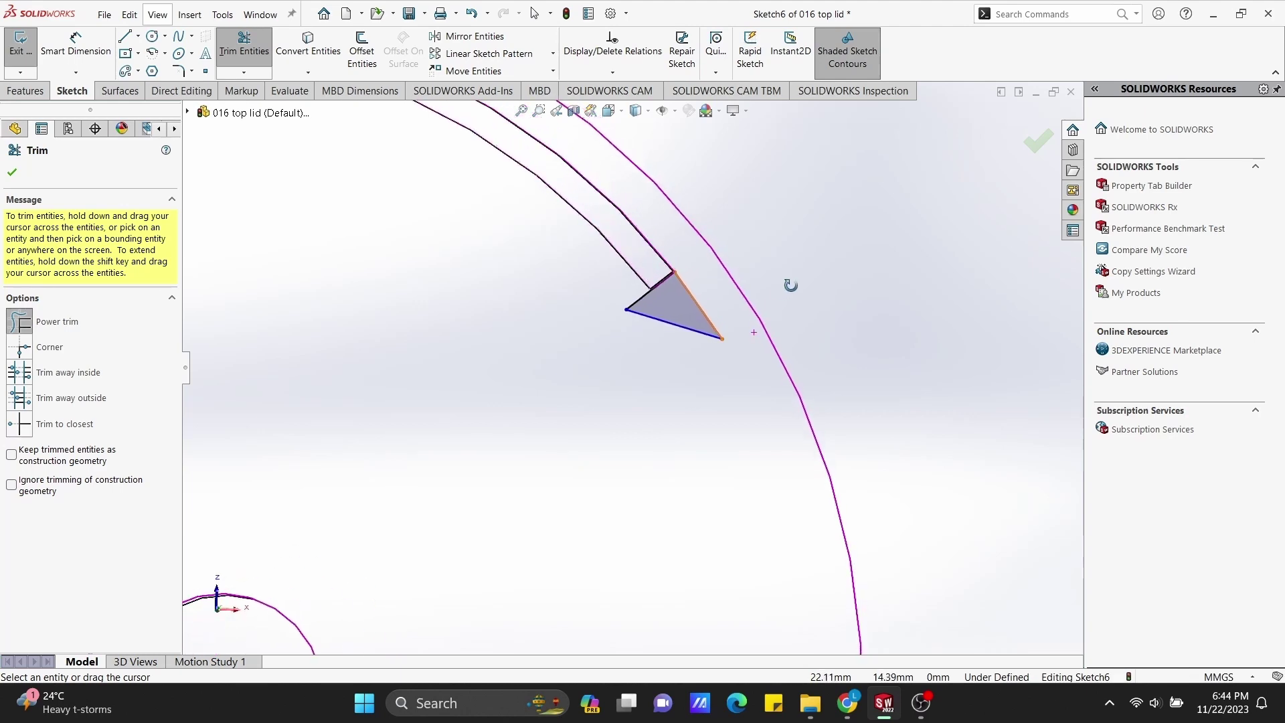
mouse_move(749, 332)
middle_down()
mouse_move(931, 232)
mouse_move(926, 249)
mouse_move(940, 257)
mouse_move(837, 355)
mouse_move(736, 322)
mouse_move(719, 335)
middle_up()
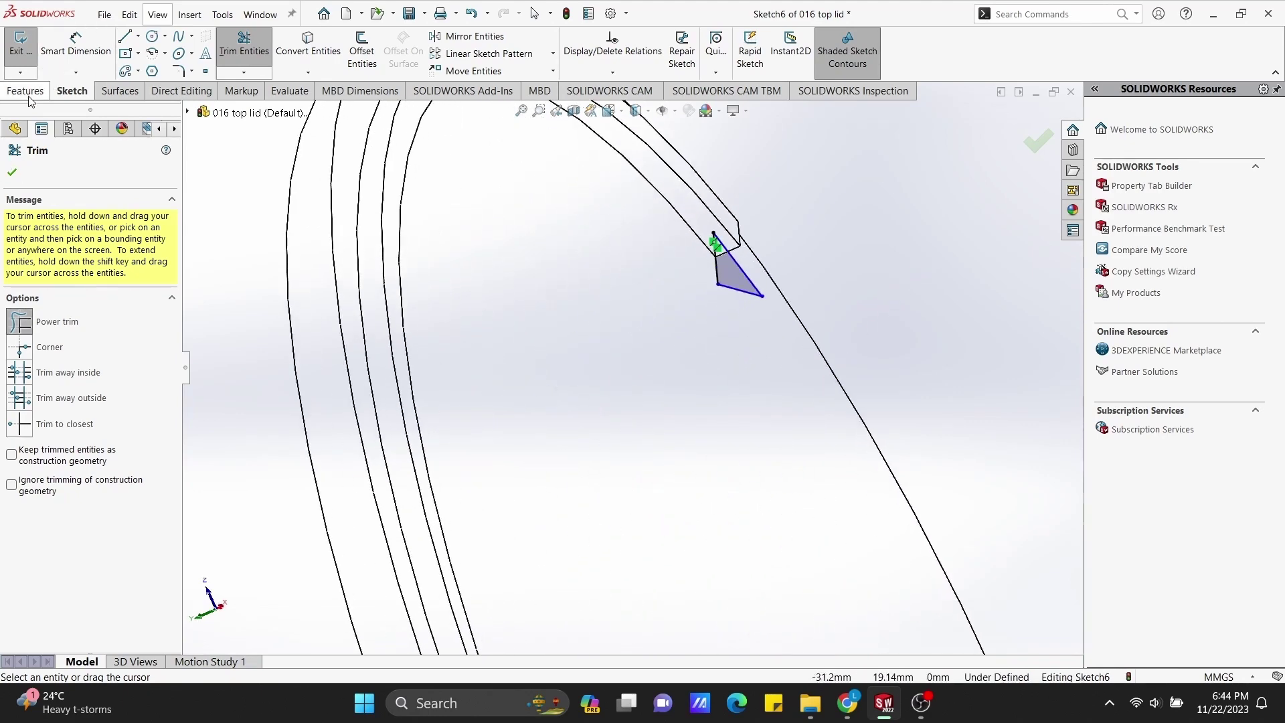
Boss-extrude the Sketch6 triangle Up To Surface at the lid face, forming the groove-end tab.
click(29, 92)
click(229, 50)
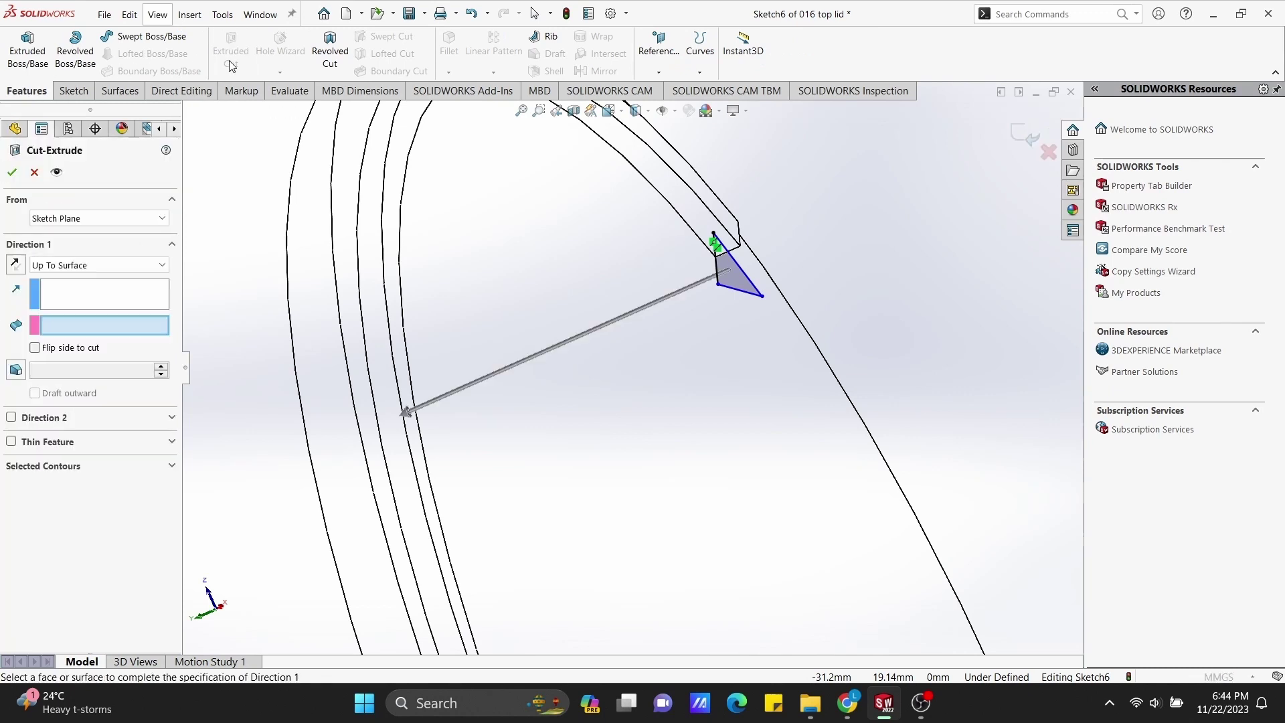
click(34, 172)
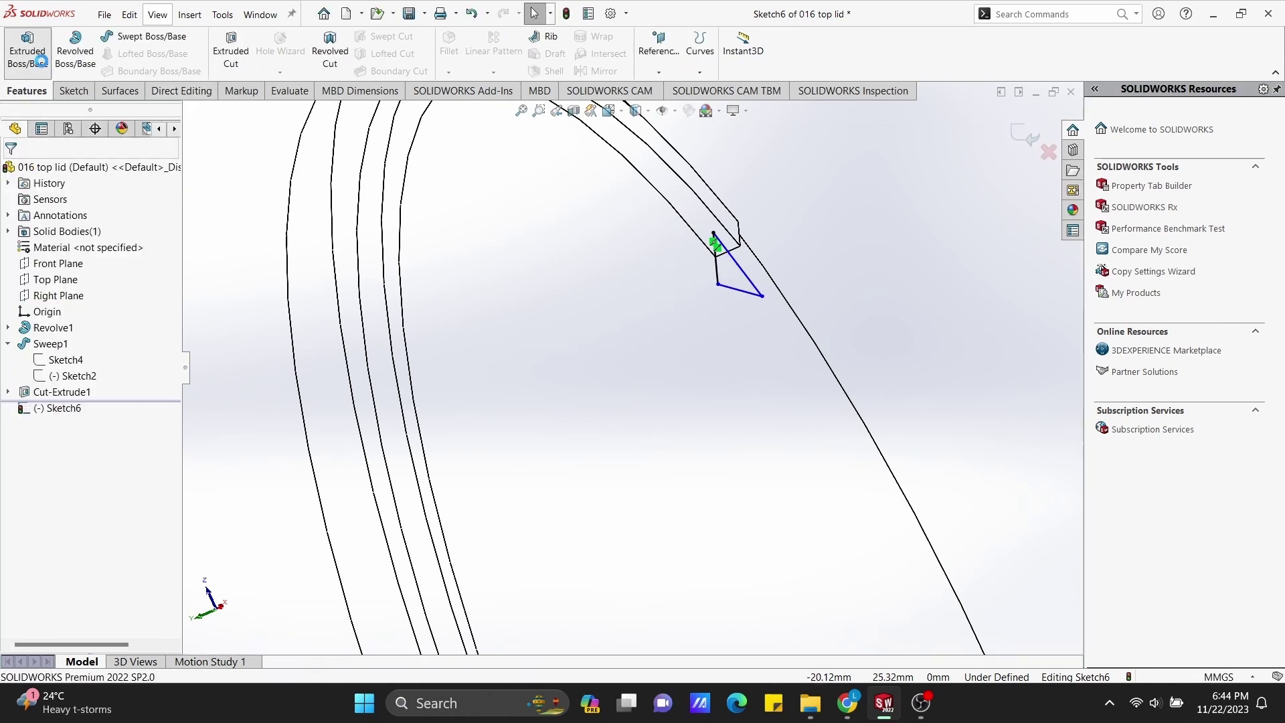
click(27, 50)
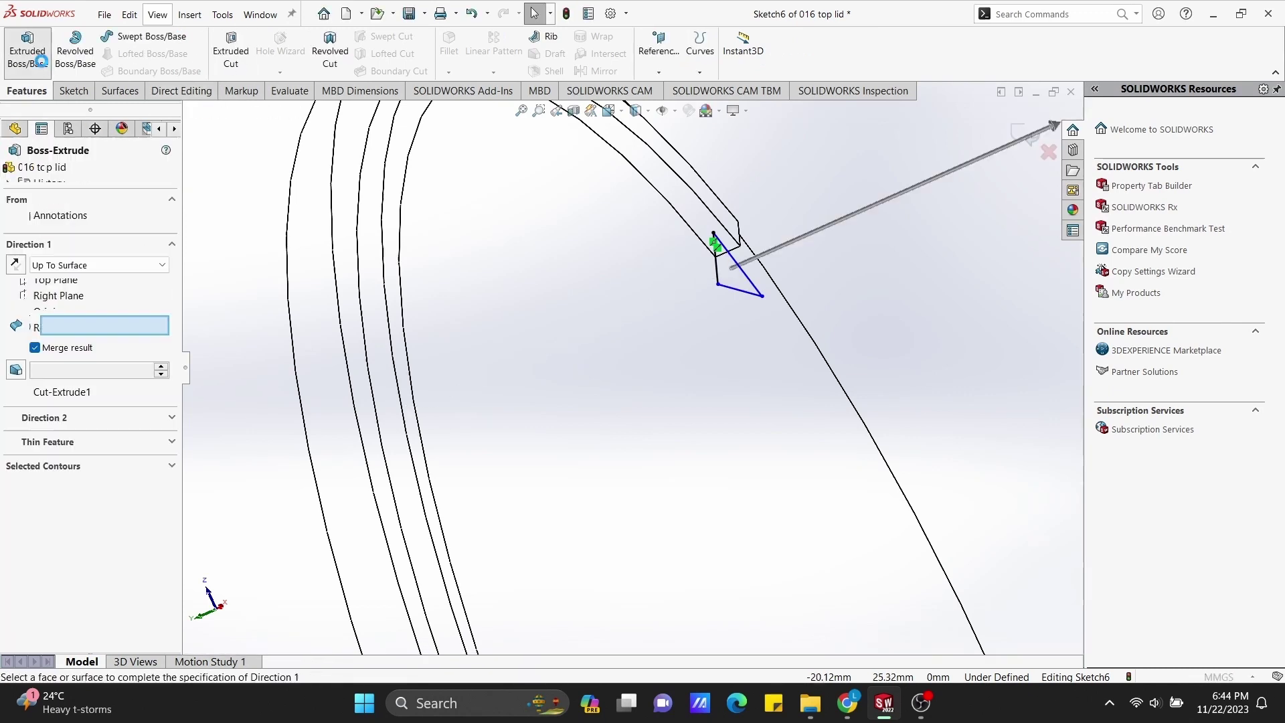
click(117, 268)
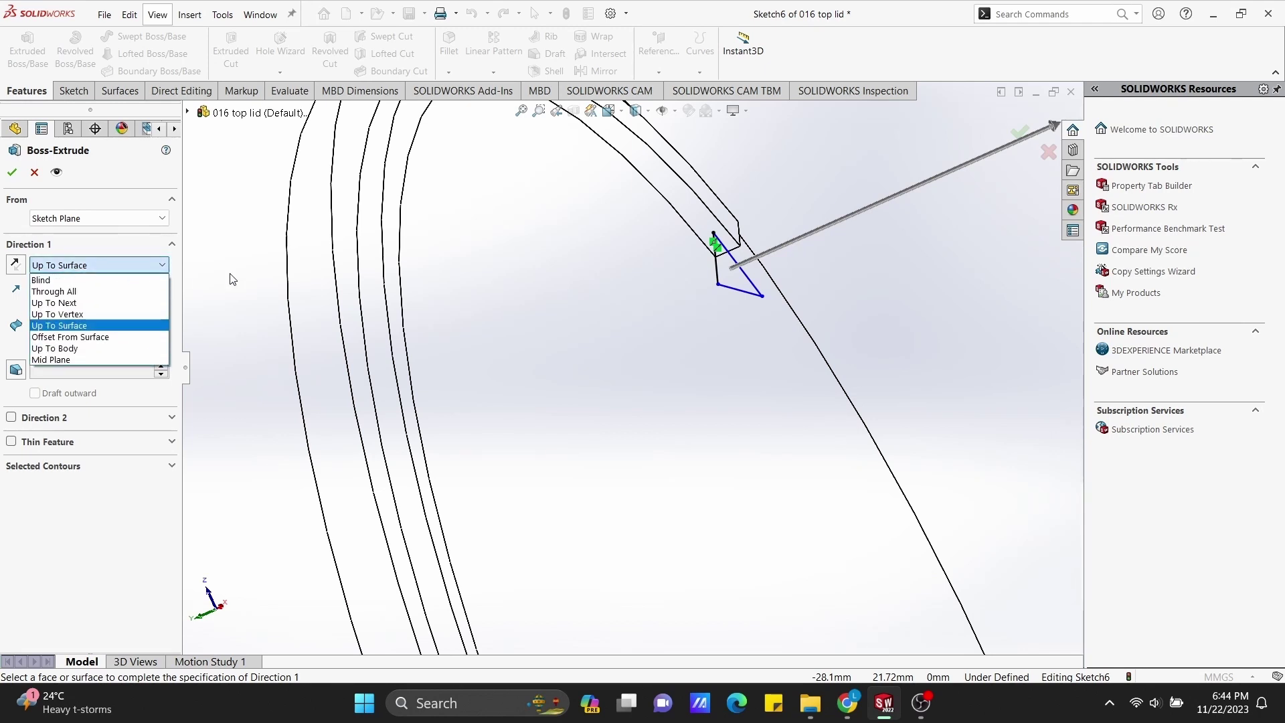
click(127, 265)
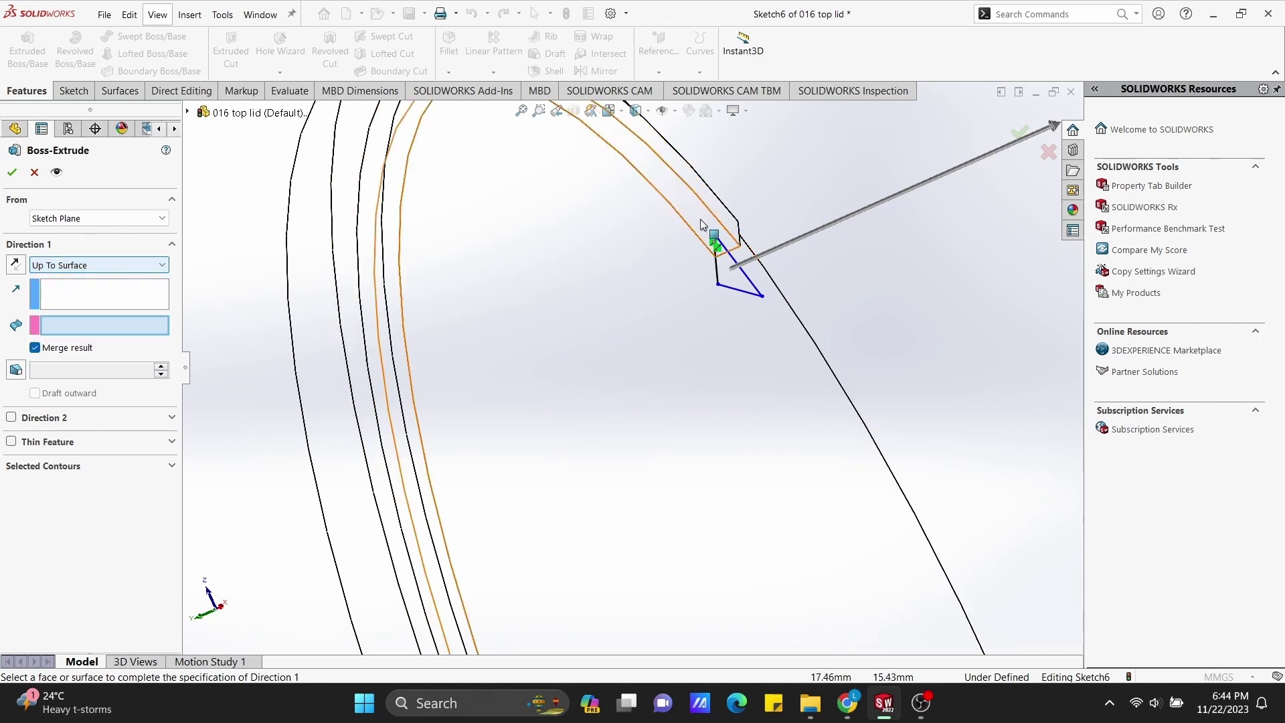
click(725, 222)
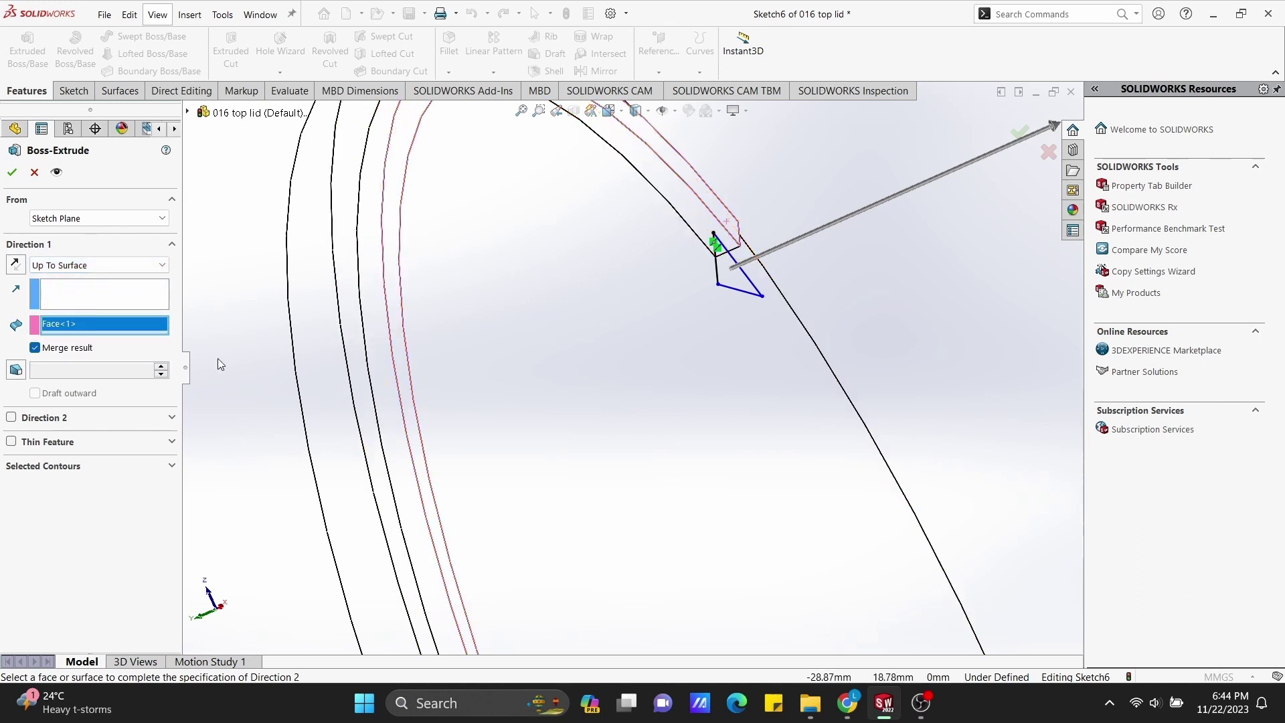
click(12, 174)
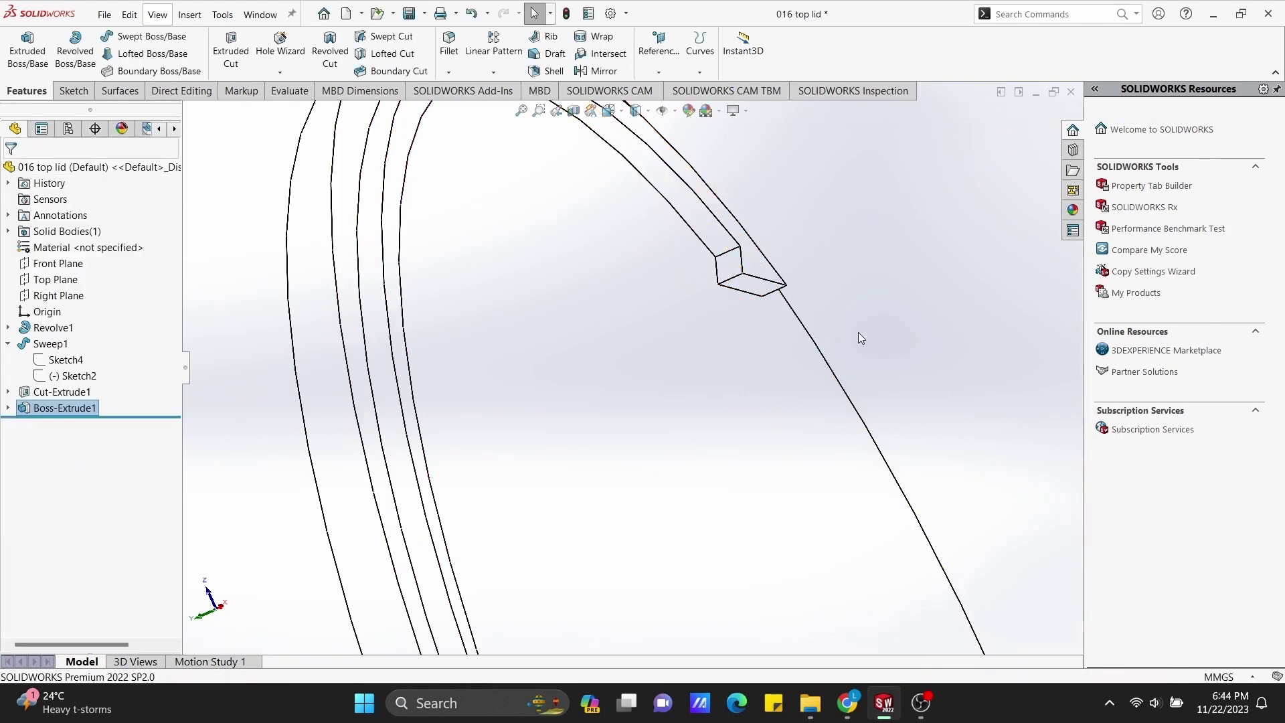
scroll(870, 308, up, 2)
scroll(797, 291, up, 1)
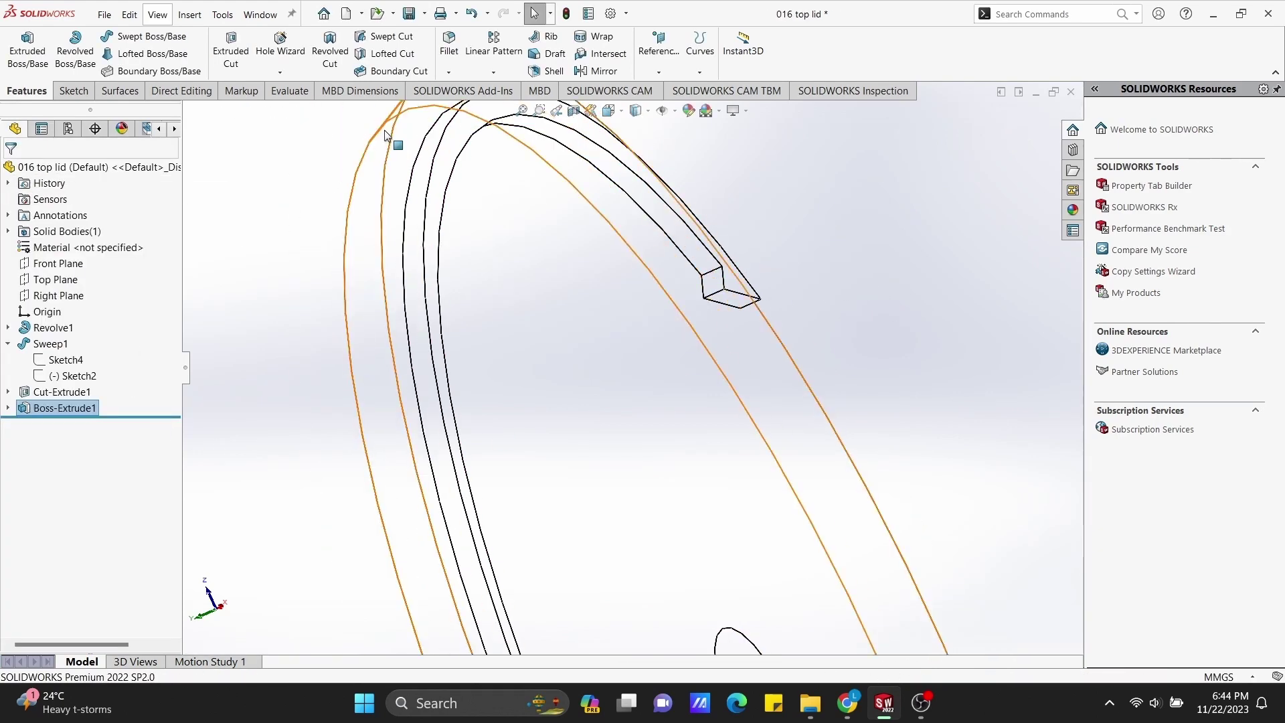
mouse_move(1004, 330)
middle_down()
mouse_move(878, 353)
mouse_move(849, 424)
mouse_move(806, 401)
middle_up()
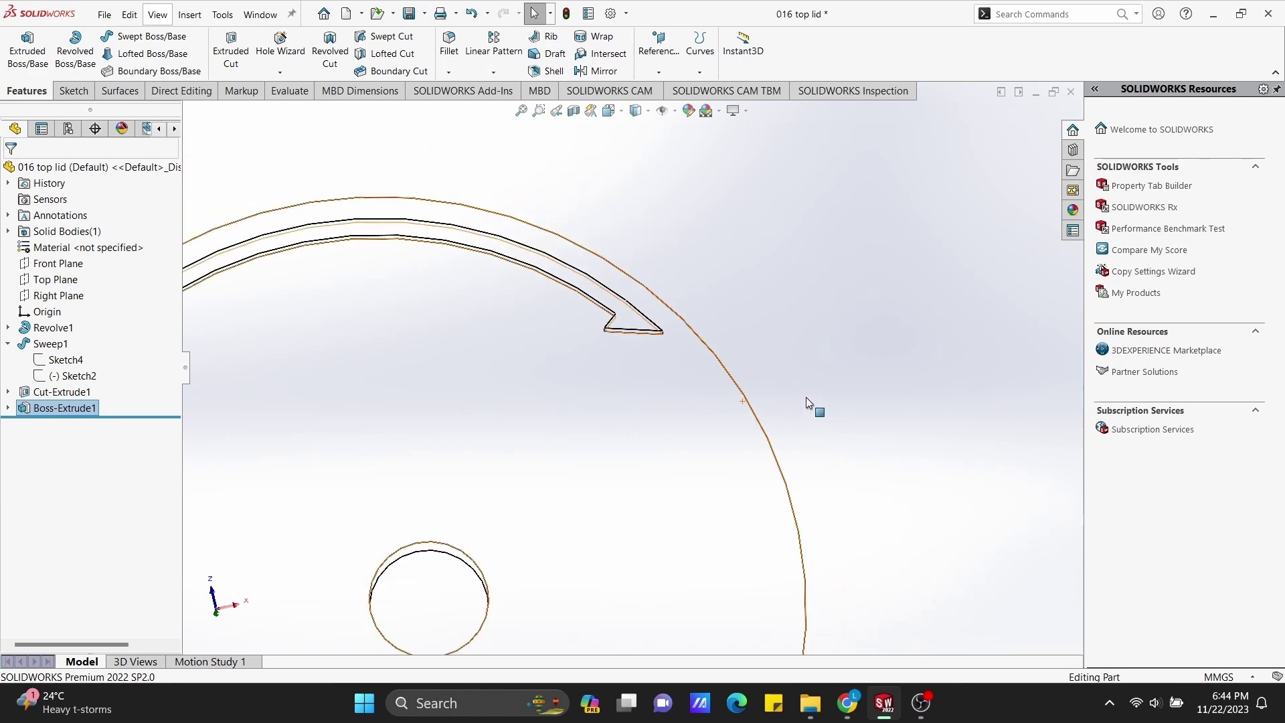
mouse_move(734, 504)
middle_down()
mouse_move(754, 301)
mouse_move(723, 533)
middle_up()
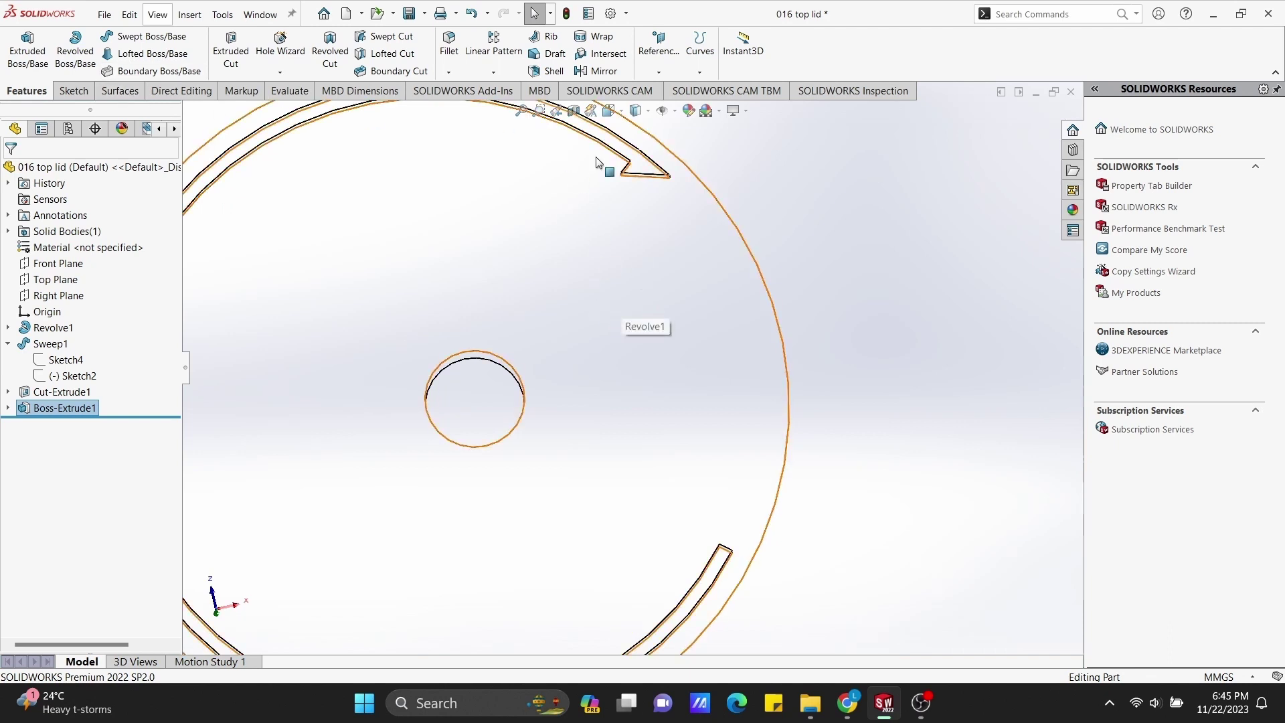
Start a Mirror of the tab, first picking lid faces as mirror planes.
click(602, 73)
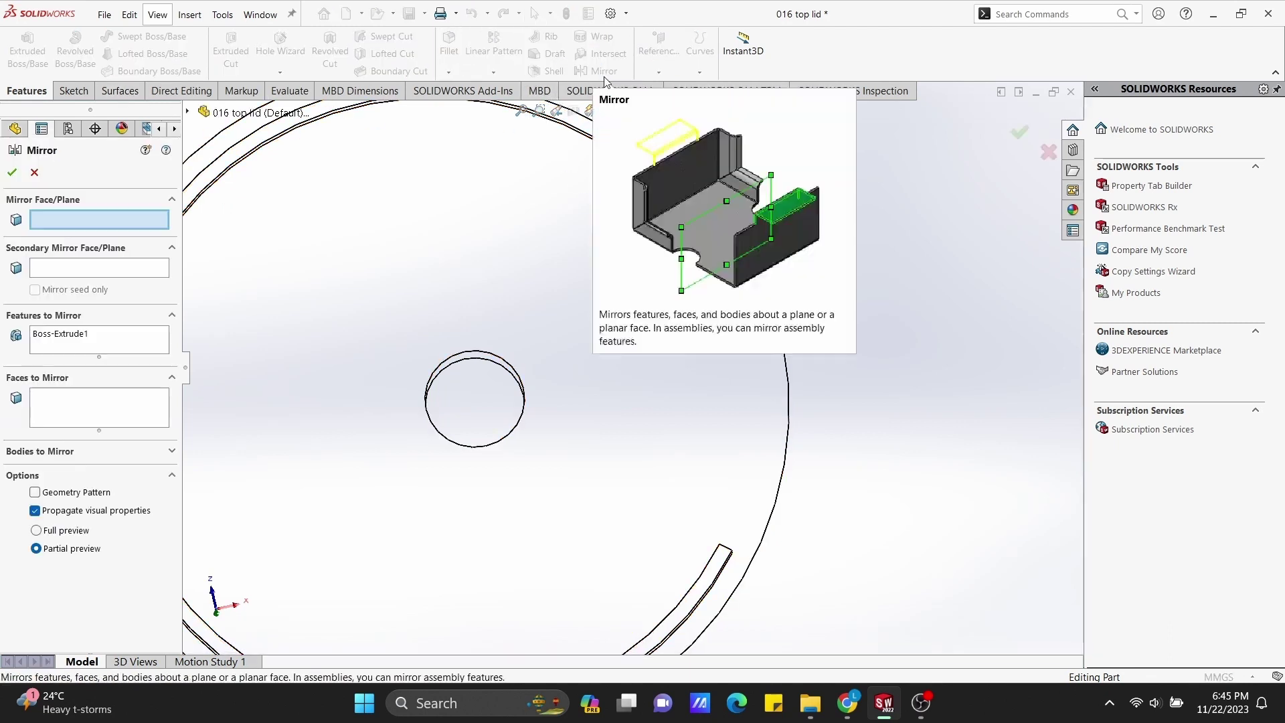
click(670, 338)
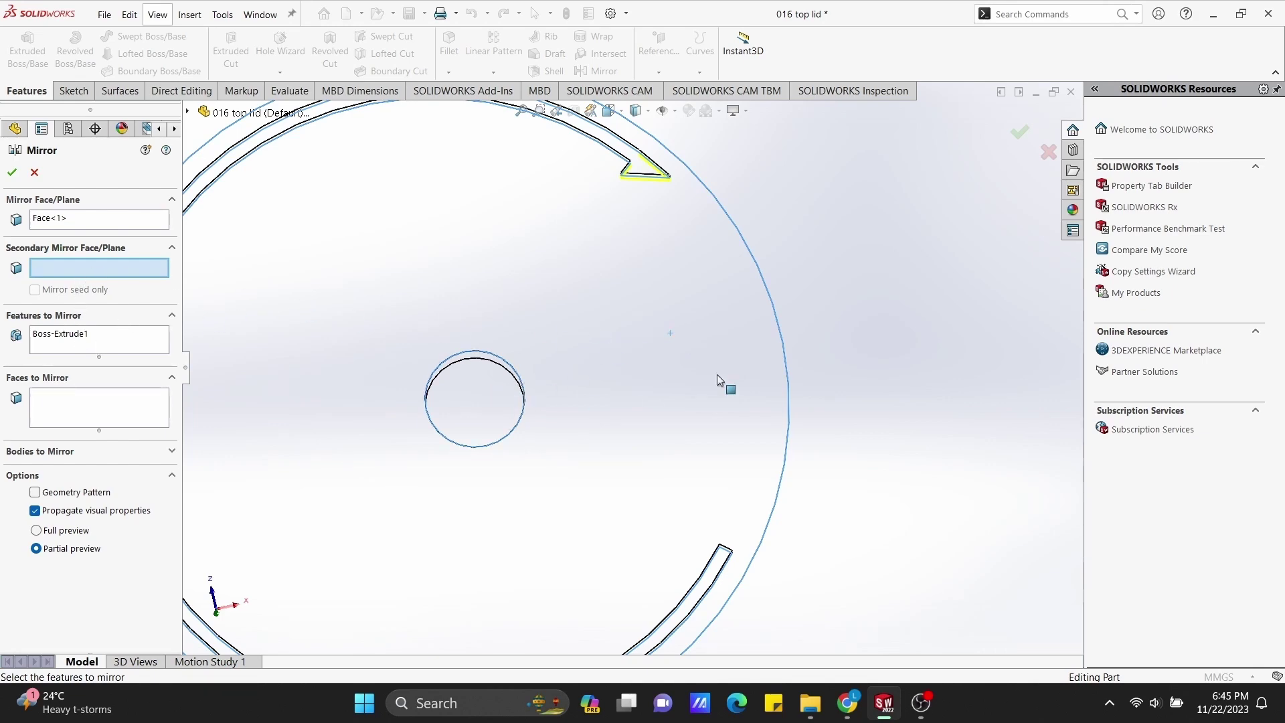
middle_drag(851, 371, 791, 170)
mouse_move(806, 234)
middle_down()
mouse_move(835, 358)
mouse_move(830, 345)
middle_up()
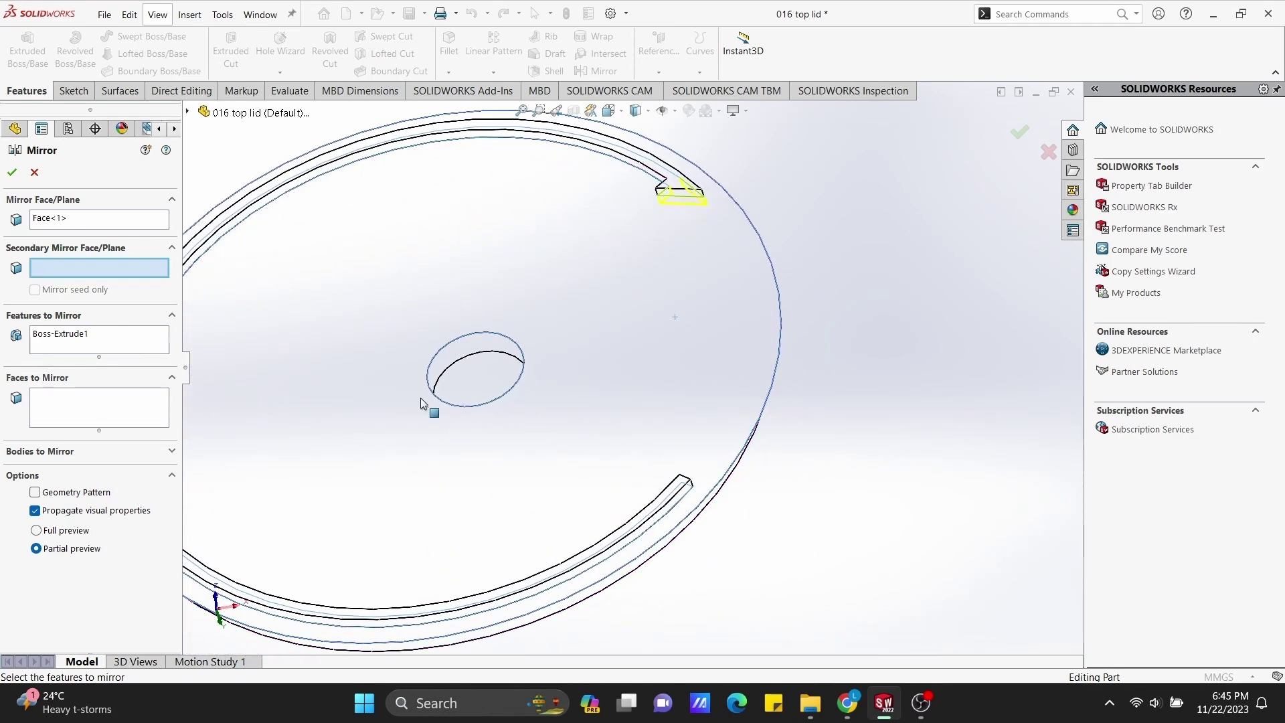
click(678, 500)
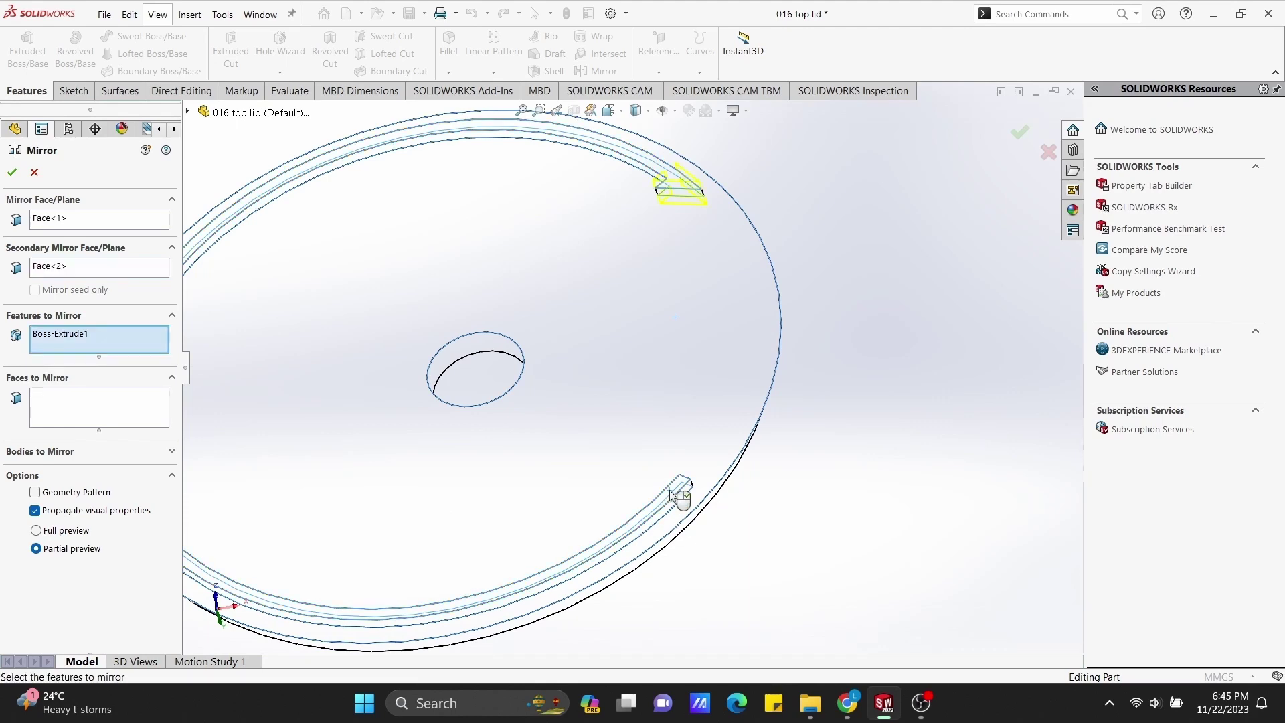
mouse_move(883, 403)
middle_down()
mouse_move(883, 378)
mouse_move(891, 432)
middle_up()
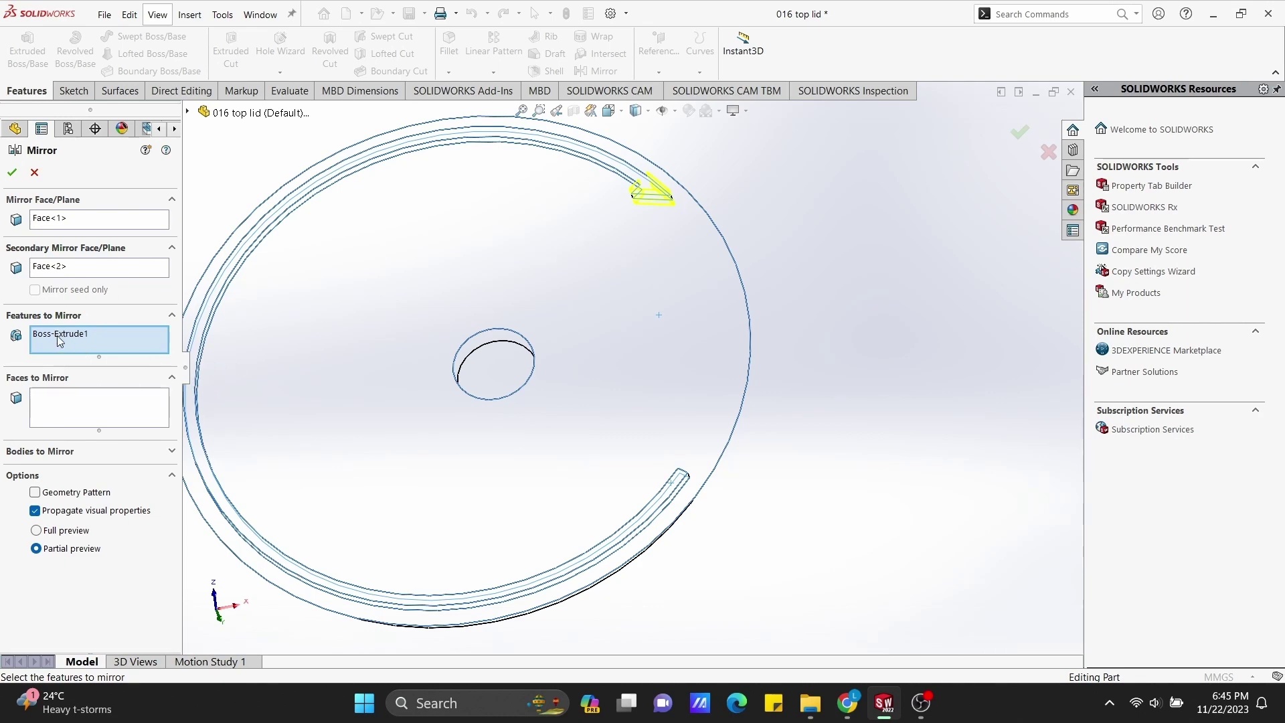
Replace the picked faces with Front Plane as the mirror plane and confirm.
right_click(67, 270)
click(93, 276)
right_click(64, 221)
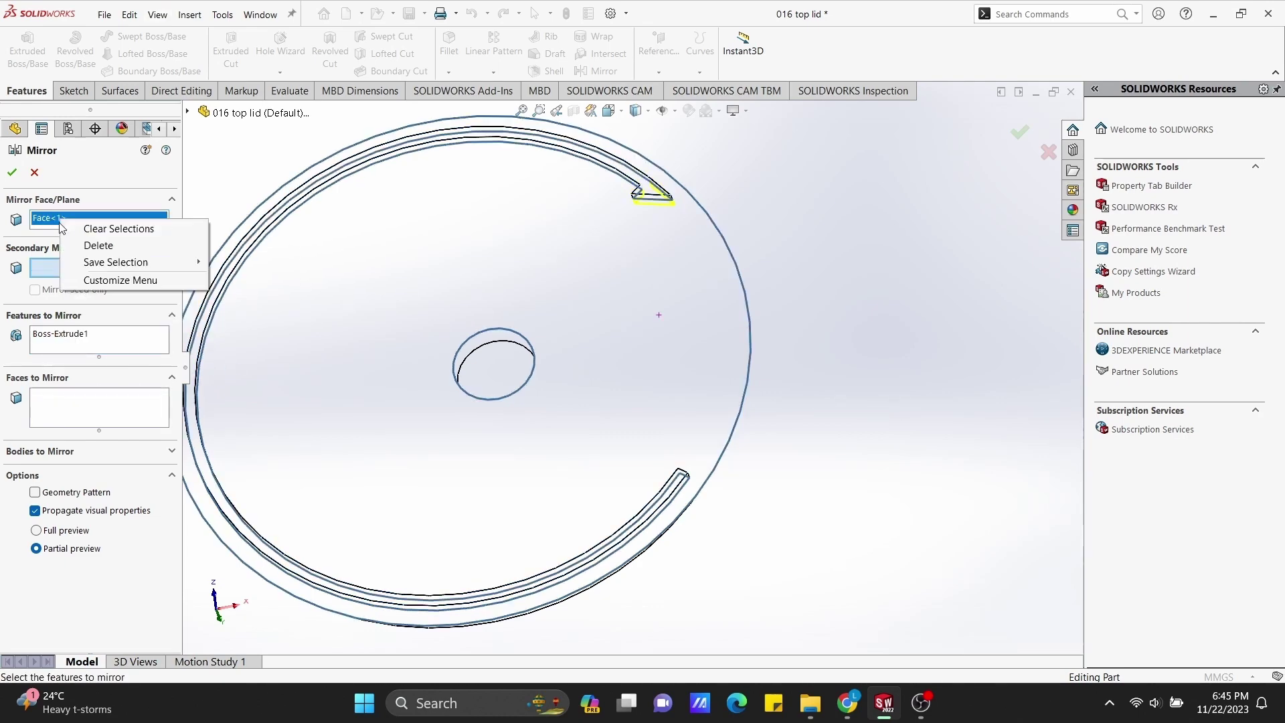
click(80, 246)
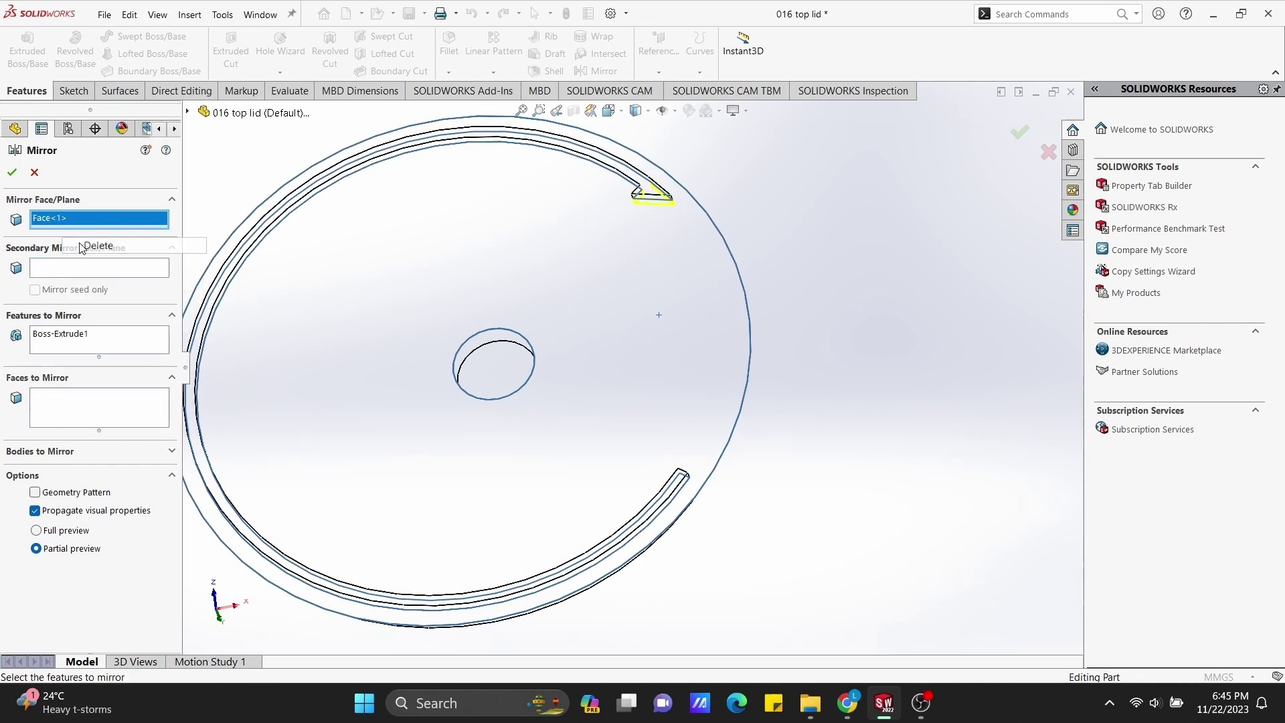
click(187, 112)
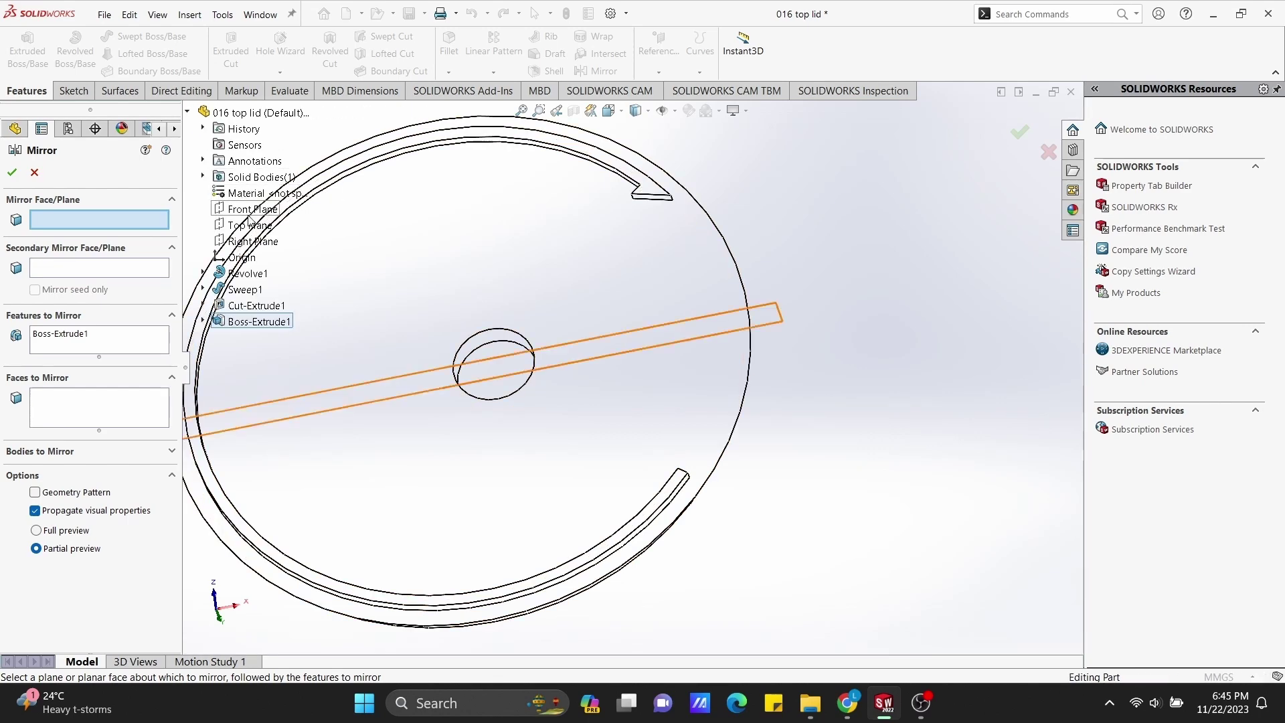
click(248, 216)
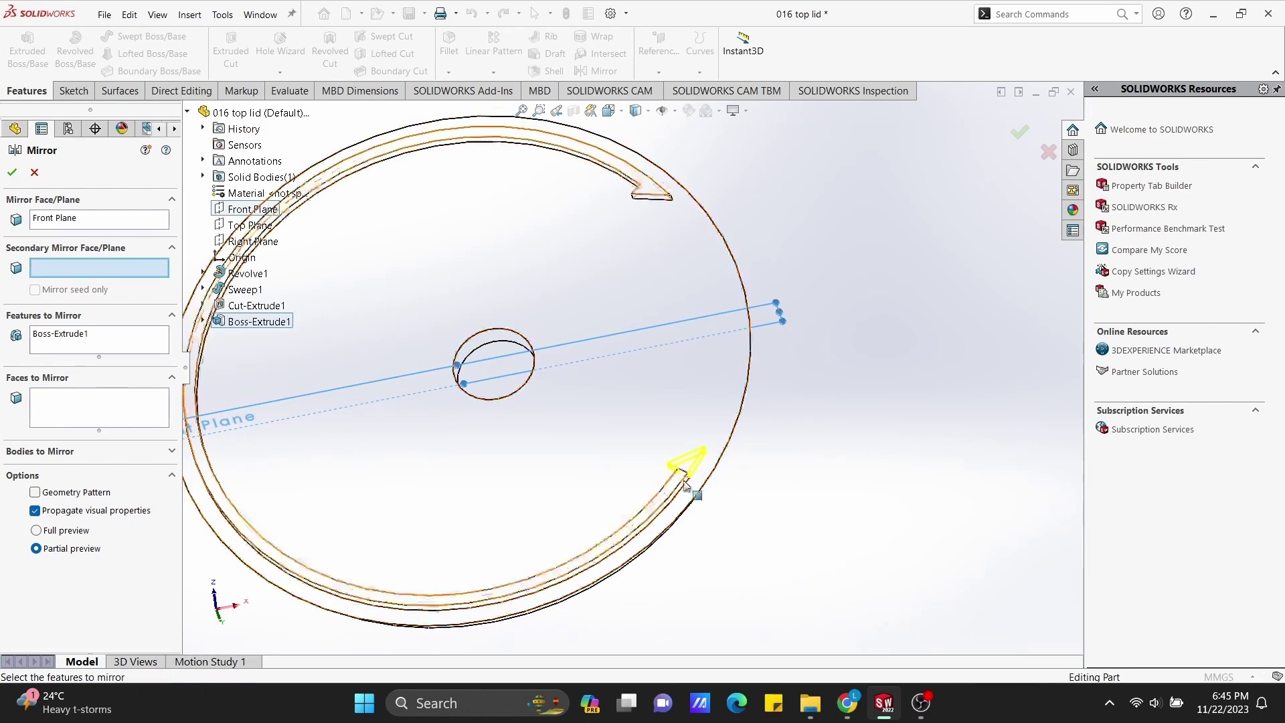
click(11, 173)
Zoom to fit, switch to Shaded display, and view the lid from orbit and standard views.
scroll(800, 405, down, 2)
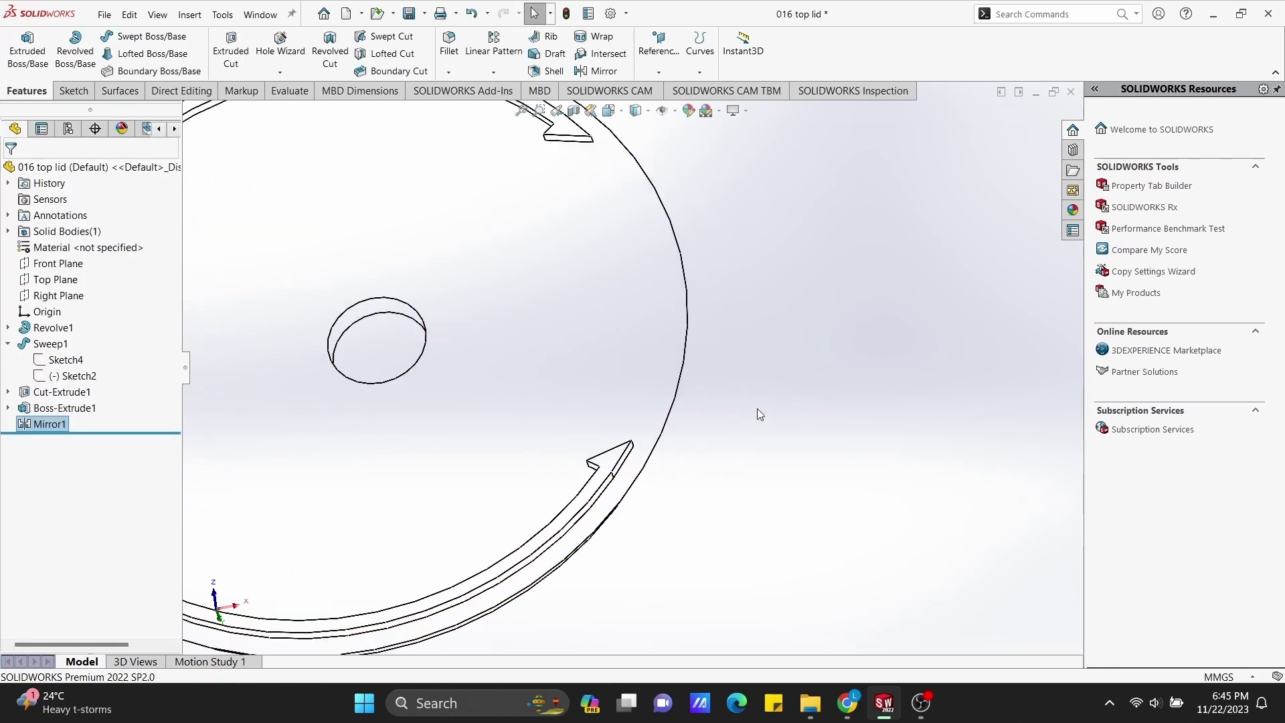
mouse_move(757, 414)
middle_down()
mouse_move(660, 439)
mouse_move(602, 350)
mouse_move(881, 482)
mouse_move(881, 439)
mouse_move(995, 509)
middle_up()
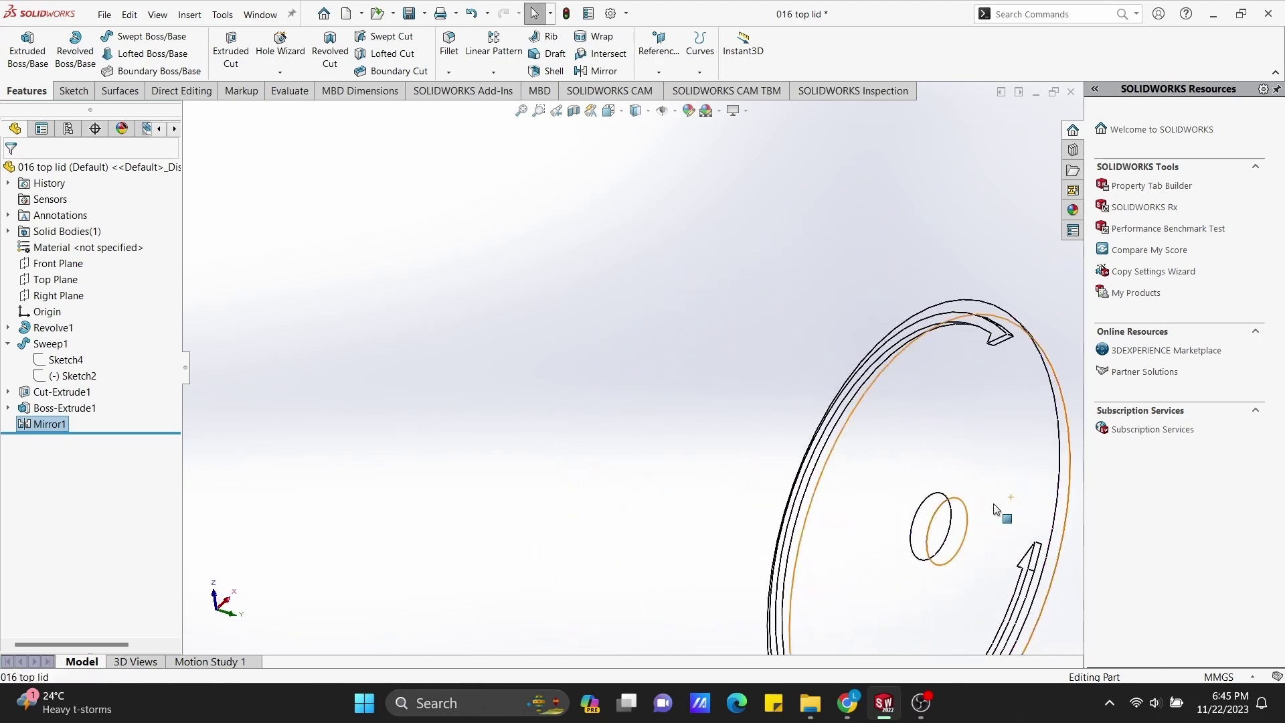
key(f)
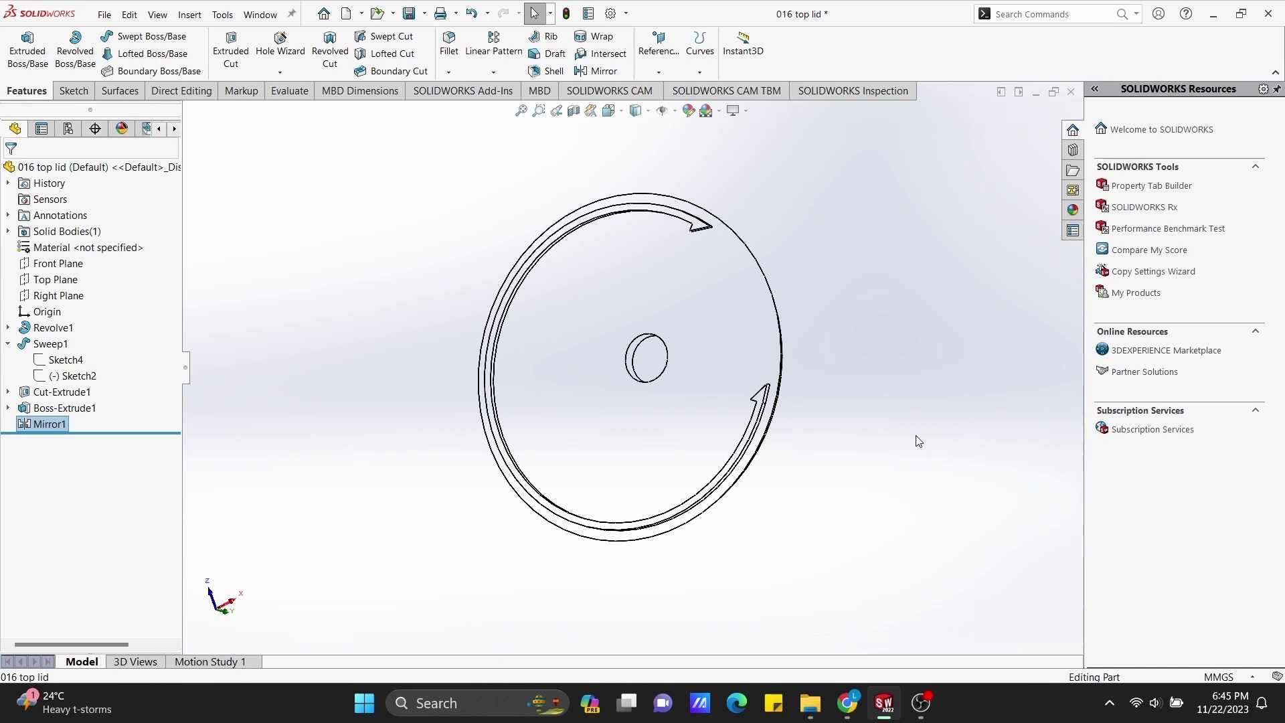
middle_drag(868, 144, 700, 383)
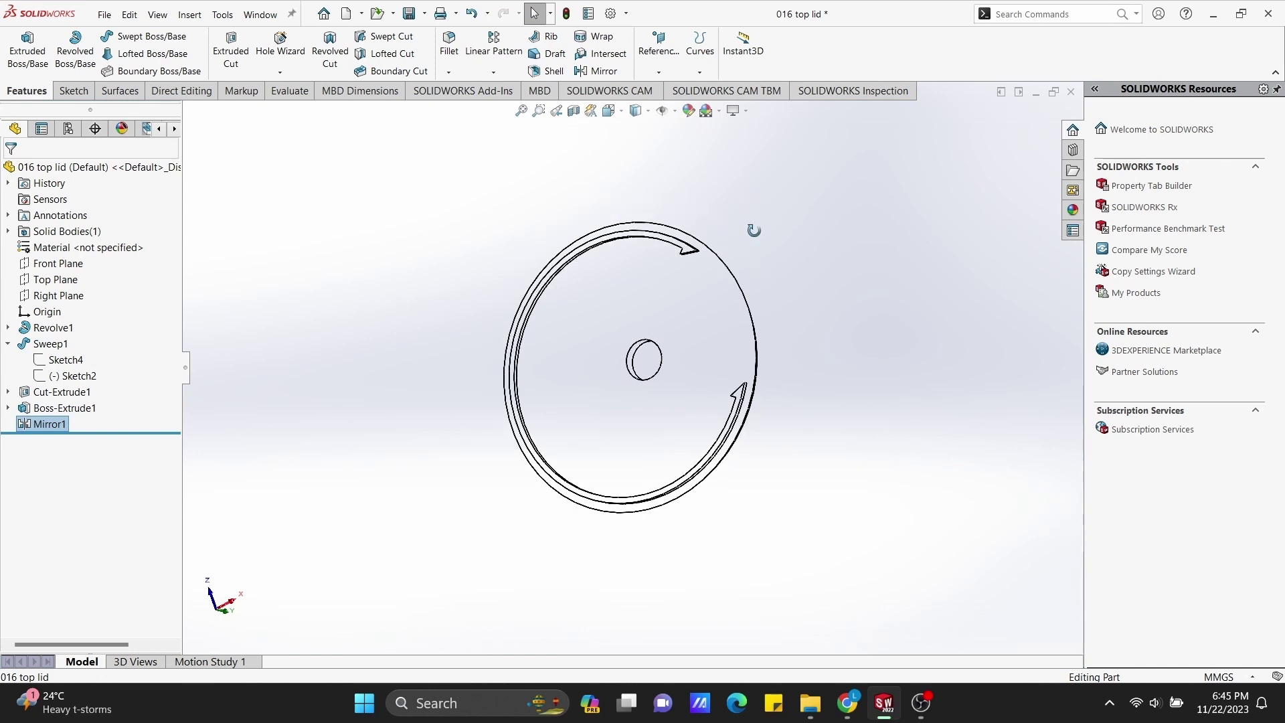
click(648, 118)
click(641, 158)
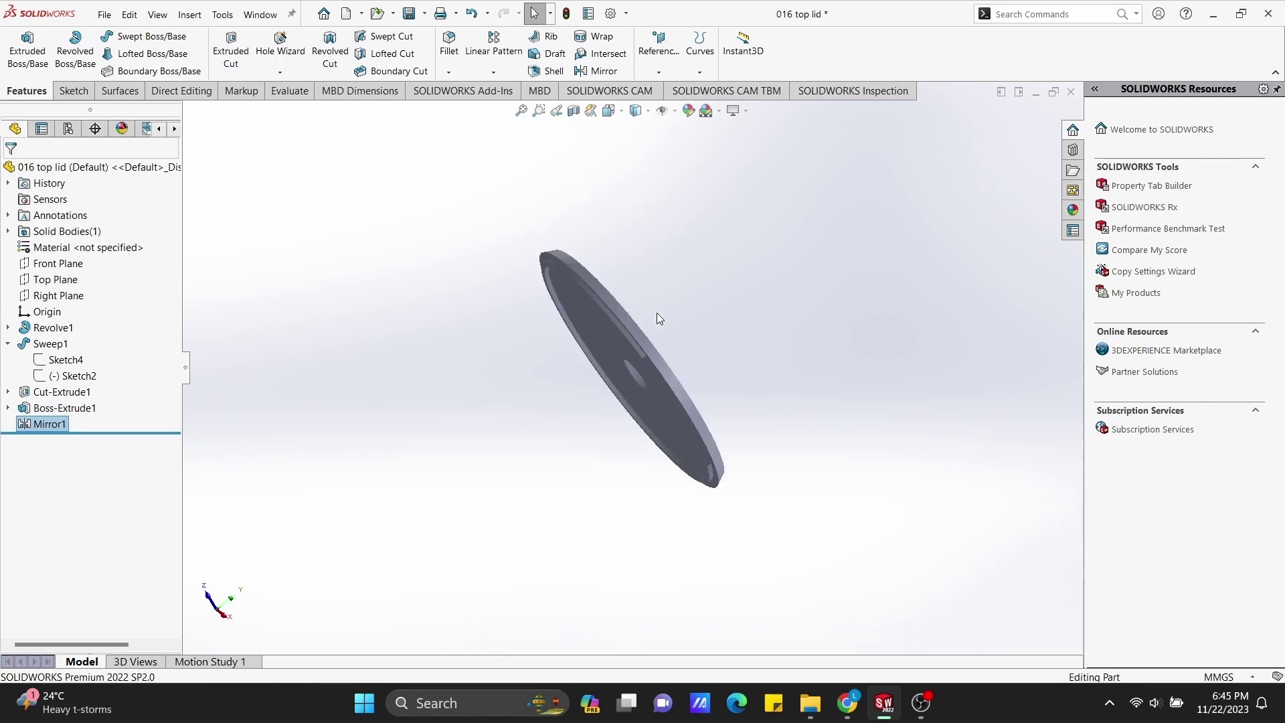
middle_drag(657, 314, 730, 339)
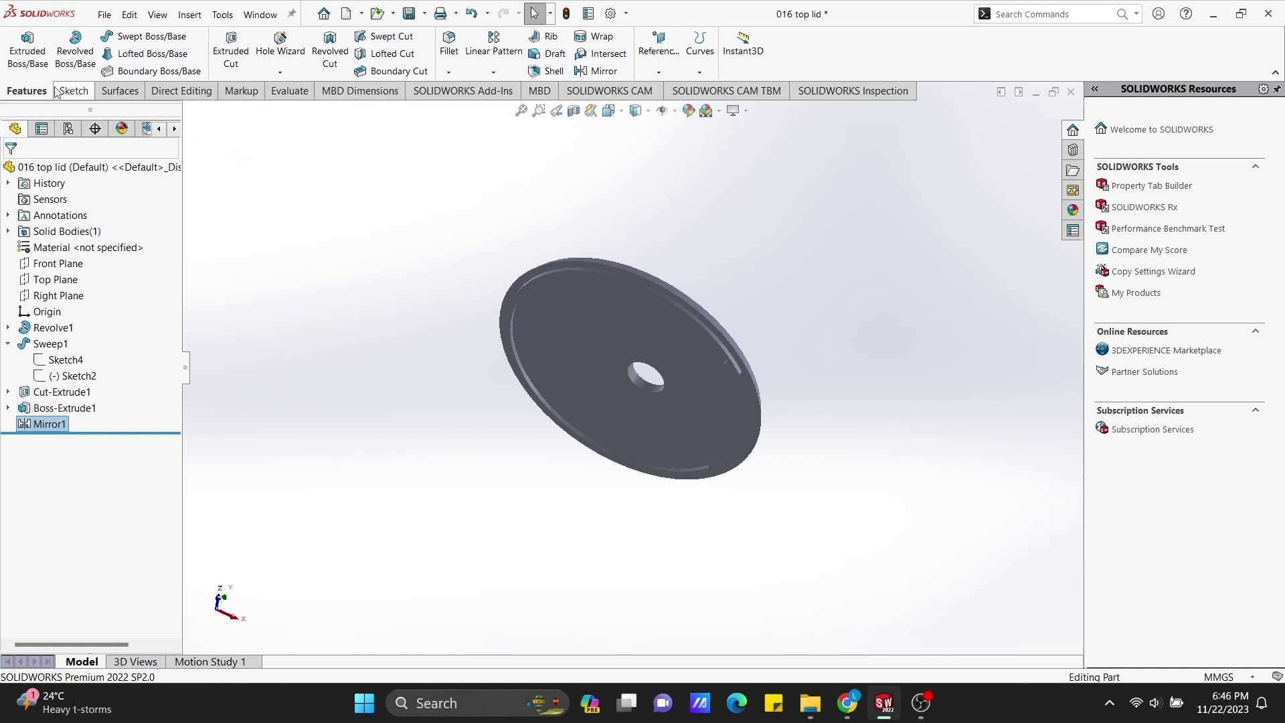
mouse_move(770, 282)
middle_down()
mouse_move(759, 144)
mouse_move(753, 277)
mouse_move(732, 162)
middle_up()
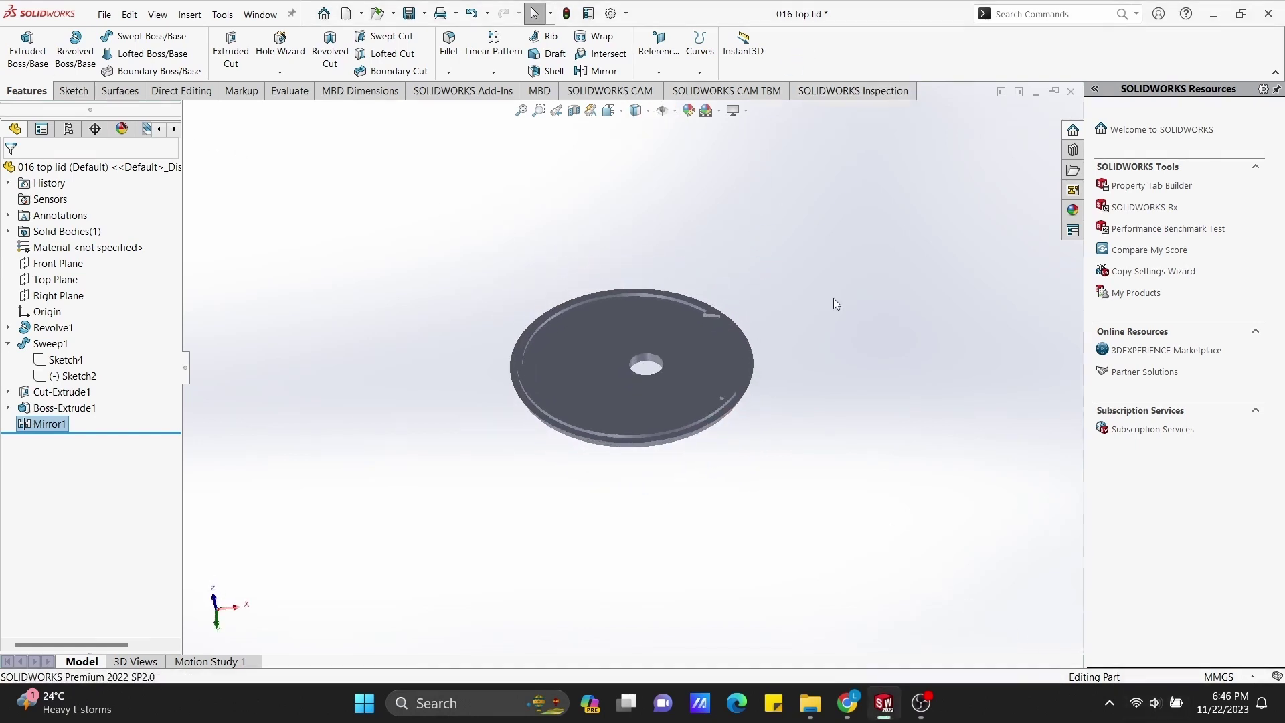
click(612, 112)
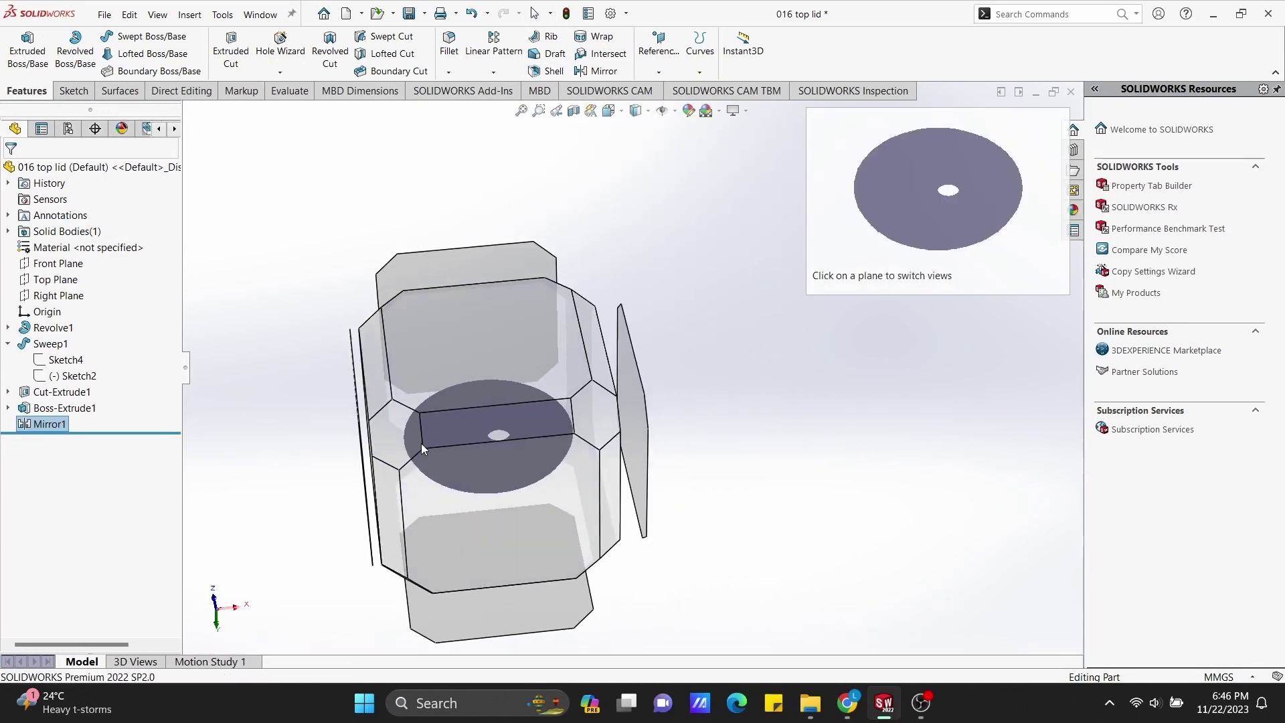
click(421, 445)
mouse_move(892, 341)
middle_down()
mouse_move(793, 211)
mouse_move(883, 355)
mouse_move(892, 255)
mouse_move(875, 301)
mouse_move(779, 314)
mouse_move(757, 290)
mouse_move(794, 303)
mouse_move(872, 384)
middle_up()
Close the 016 top lid document, choosing Save all.
click(833, 306)
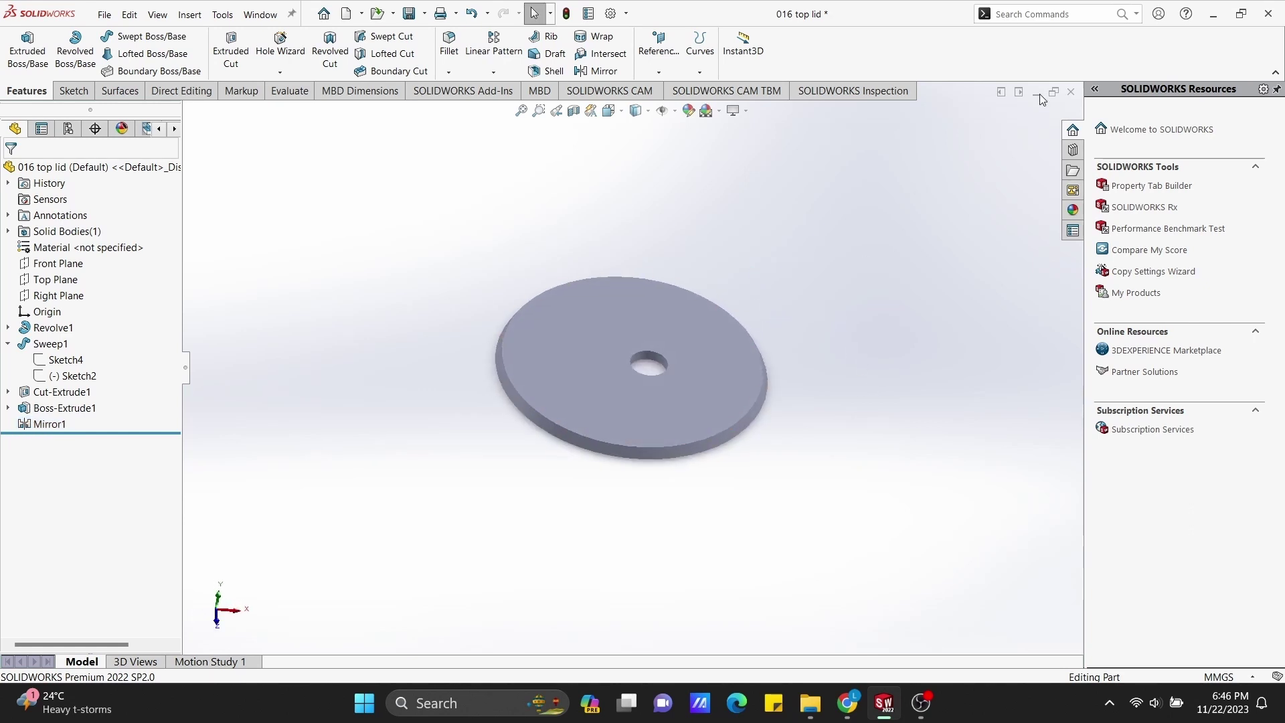
click(1071, 92)
click(697, 312)
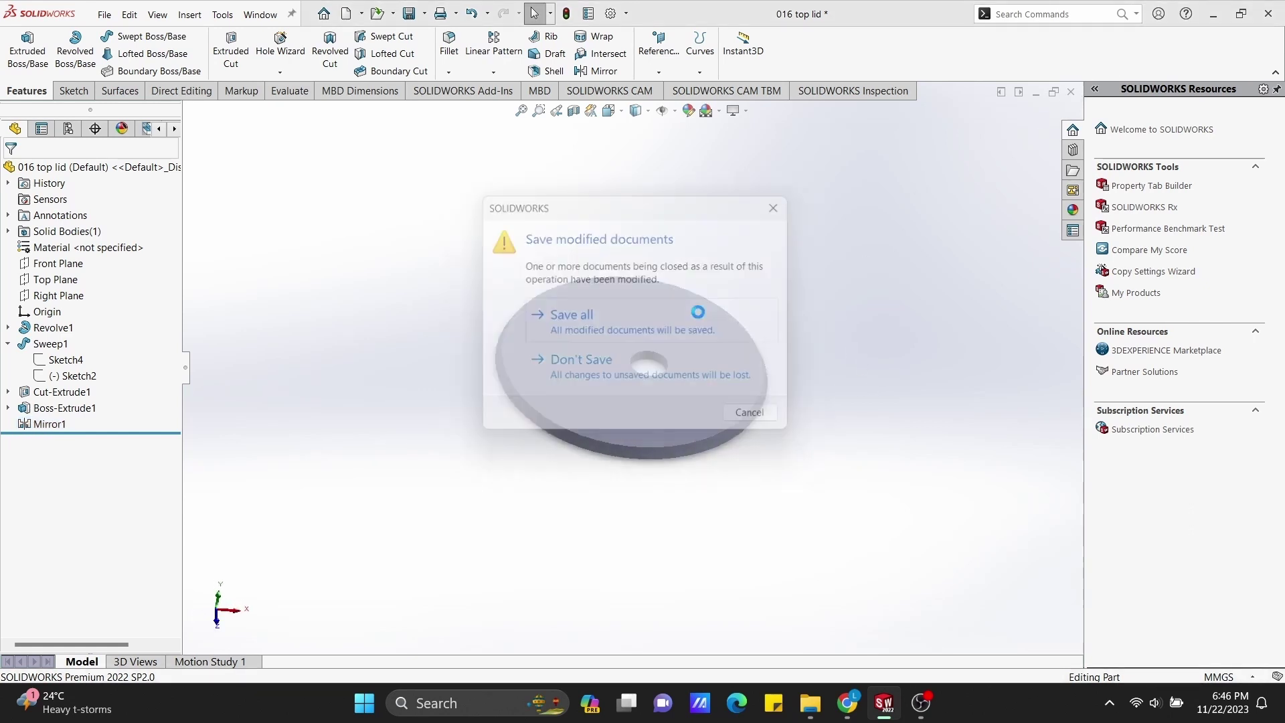